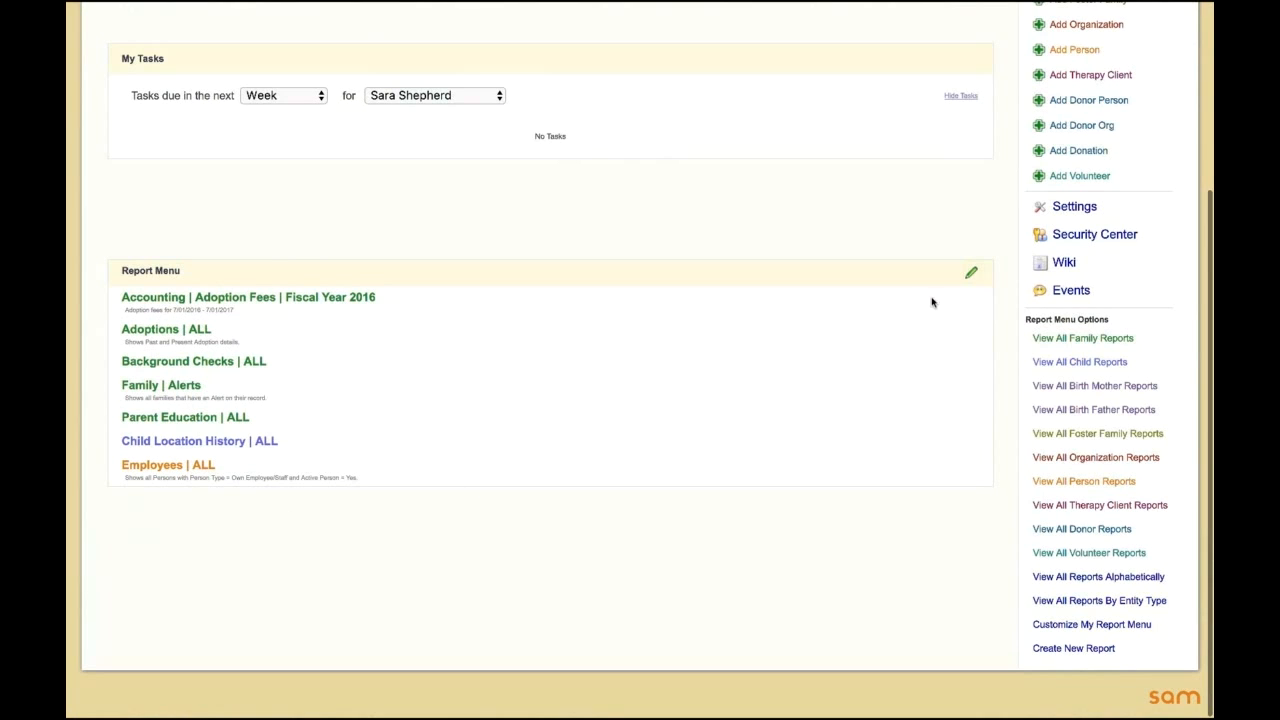
Step: Open the custom report menu for editing and bring up the list of reports that can be added to it
{"action": "left_click", "coordinate": [969, 279]}
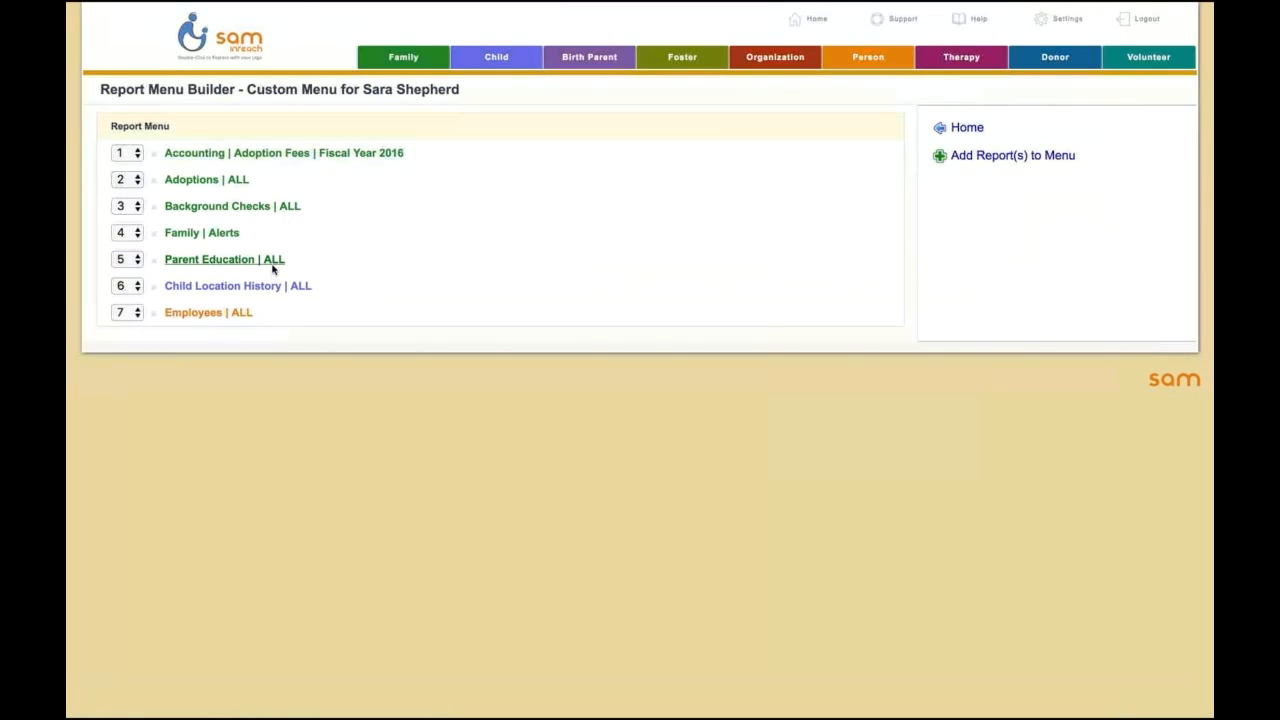
{"action": "left_click", "coordinate": [1035, 164]}
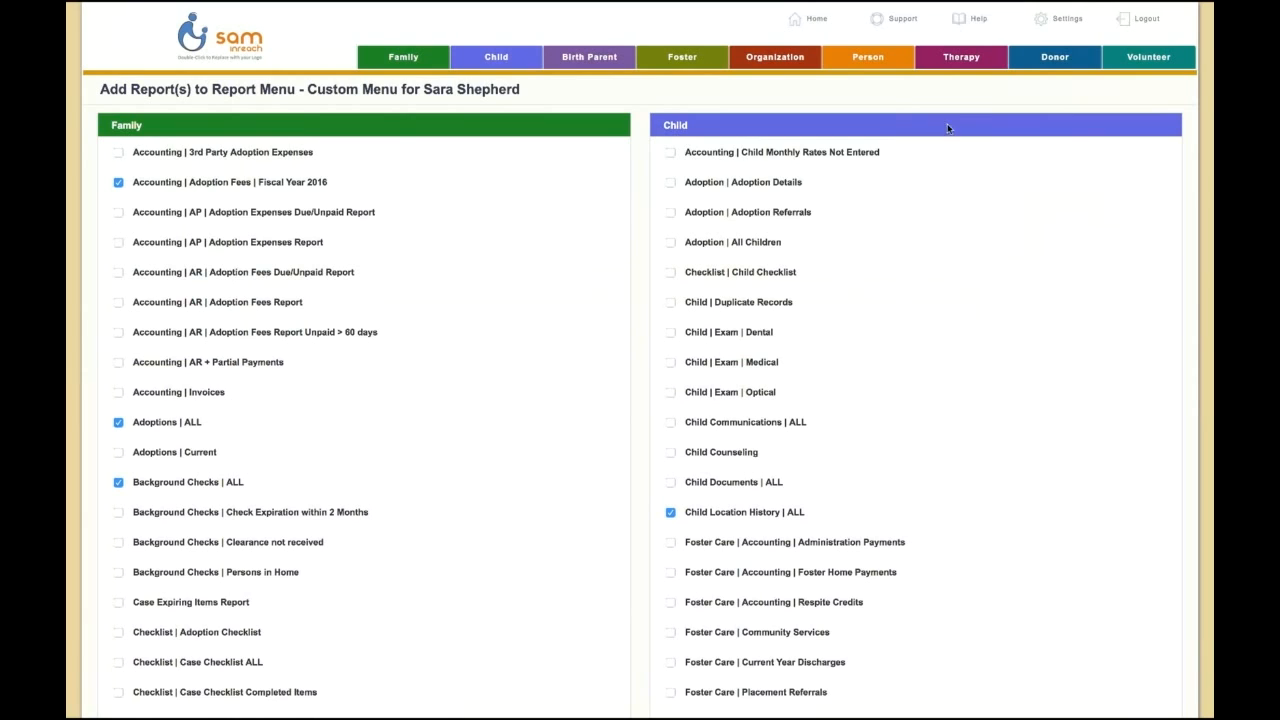
Step: Open the Report Builder from the system settings and look through the existing Family reports
{"action": "left_click", "coordinate": [1060, 22]}
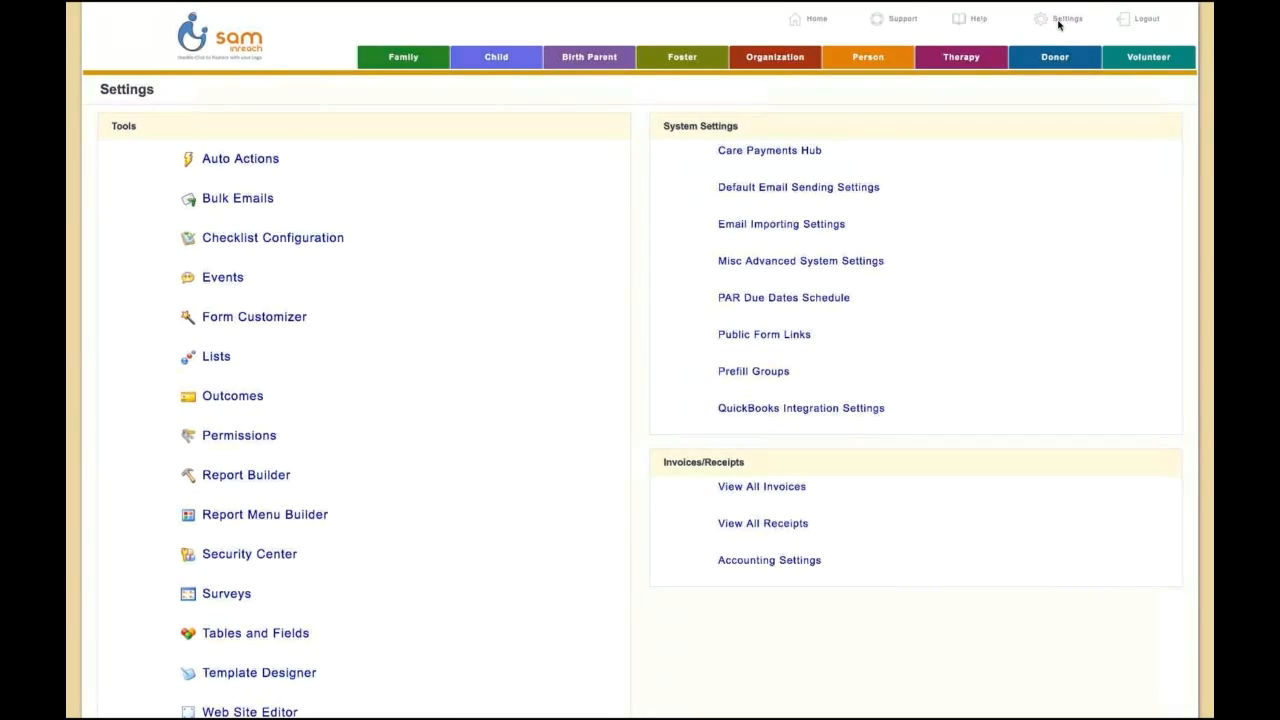
{"action": "left_click", "coordinate": [267, 477]}
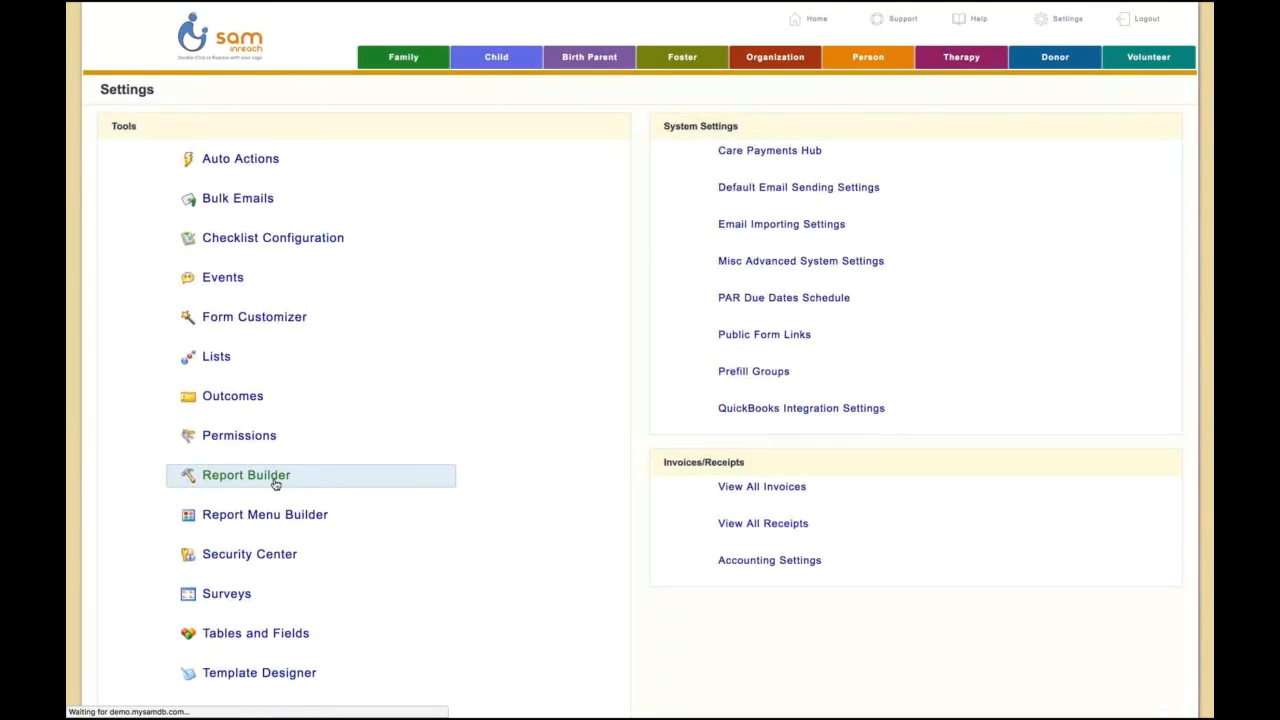
{"action": "scroll", "coordinate": [400, 371], "scroll_direction": "down", "scroll_amount": 5}
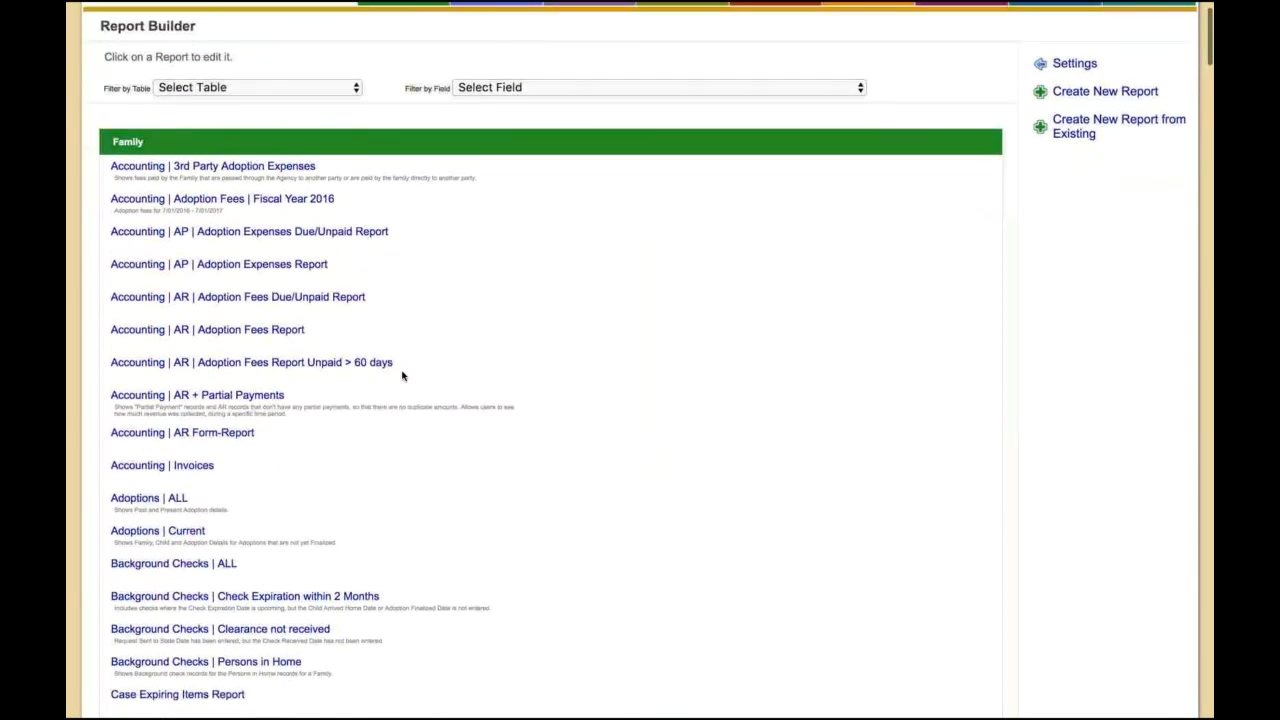
{"action": "scroll", "coordinate": [402, 375], "scroll_direction": "down", "scroll_amount": 4}
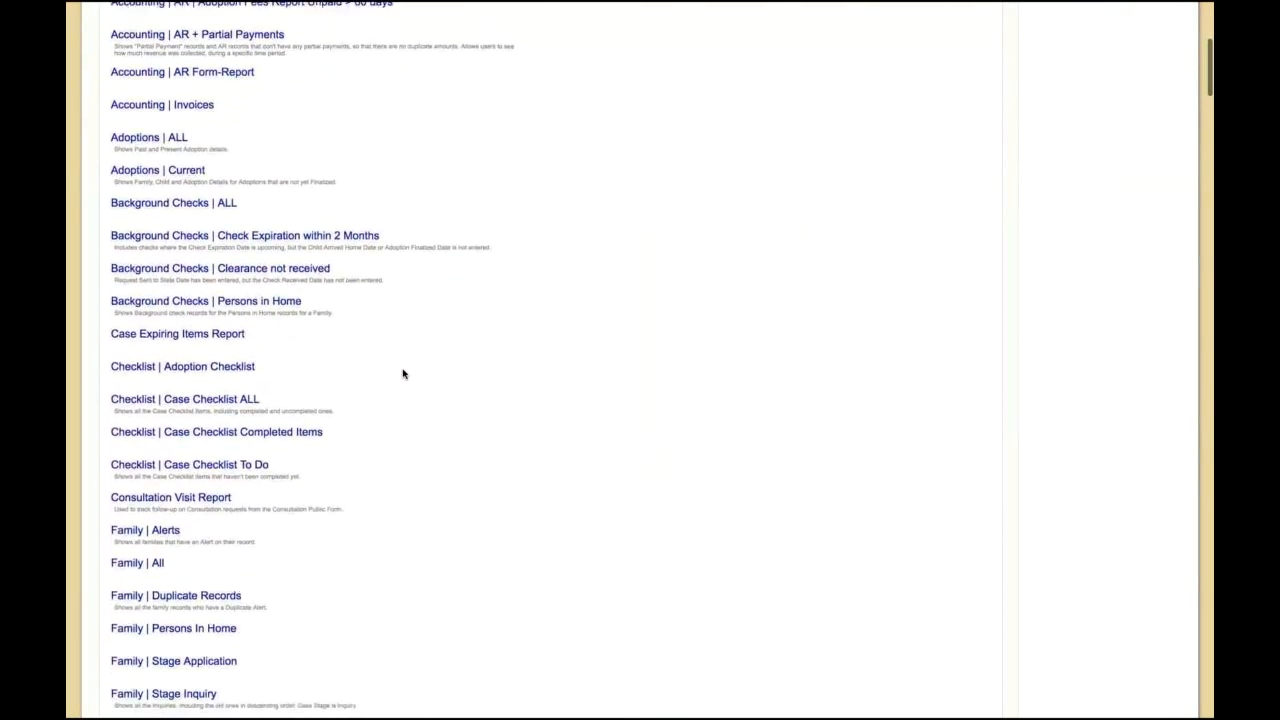
{"action": "scroll", "coordinate": [402, 375], "scroll_direction": "up", "scroll_amount": 5}
{"action": "scroll", "coordinate": [403, 374], "scroll_direction": "up", "scroll_amount": 3}
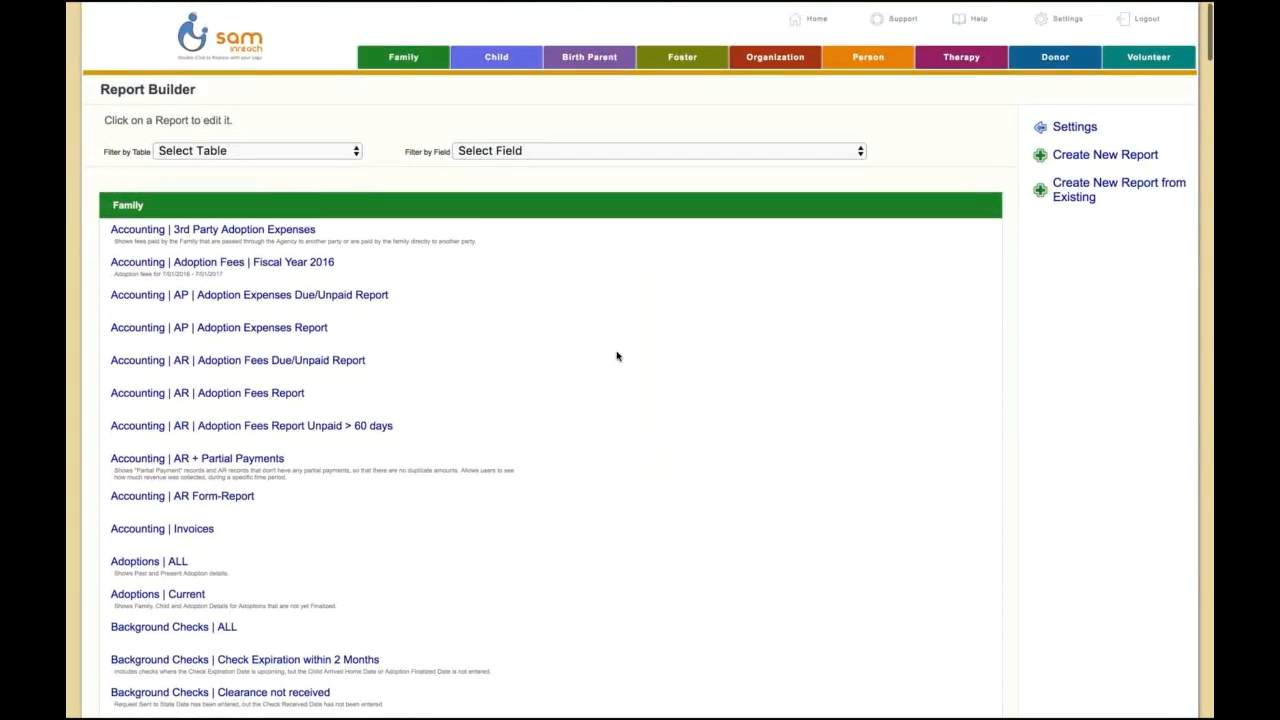
{"action": "scroll", "coordinate": [616, 356], "scroll_direction": "down", "scroll_amount": 1}
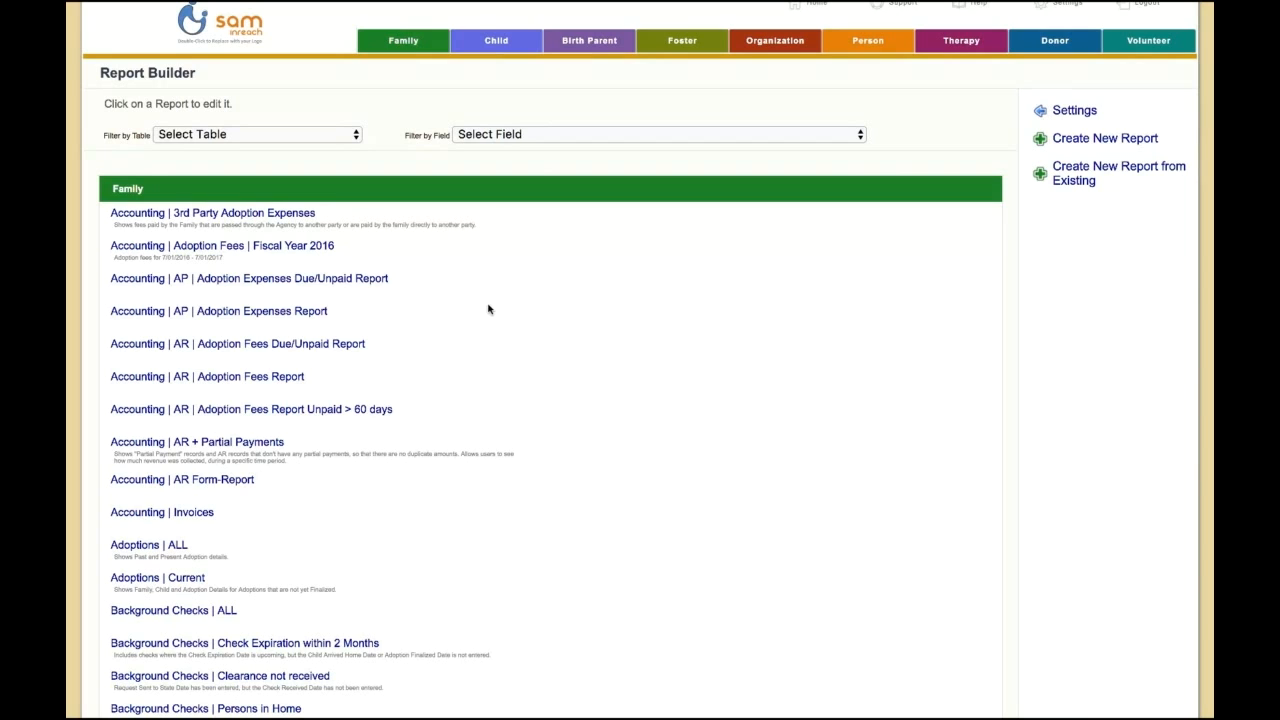
Step: Search the existing reports for "special nee", then close the search and return to the start of the report list
{"action": "key", "text": "ctrl+f"}
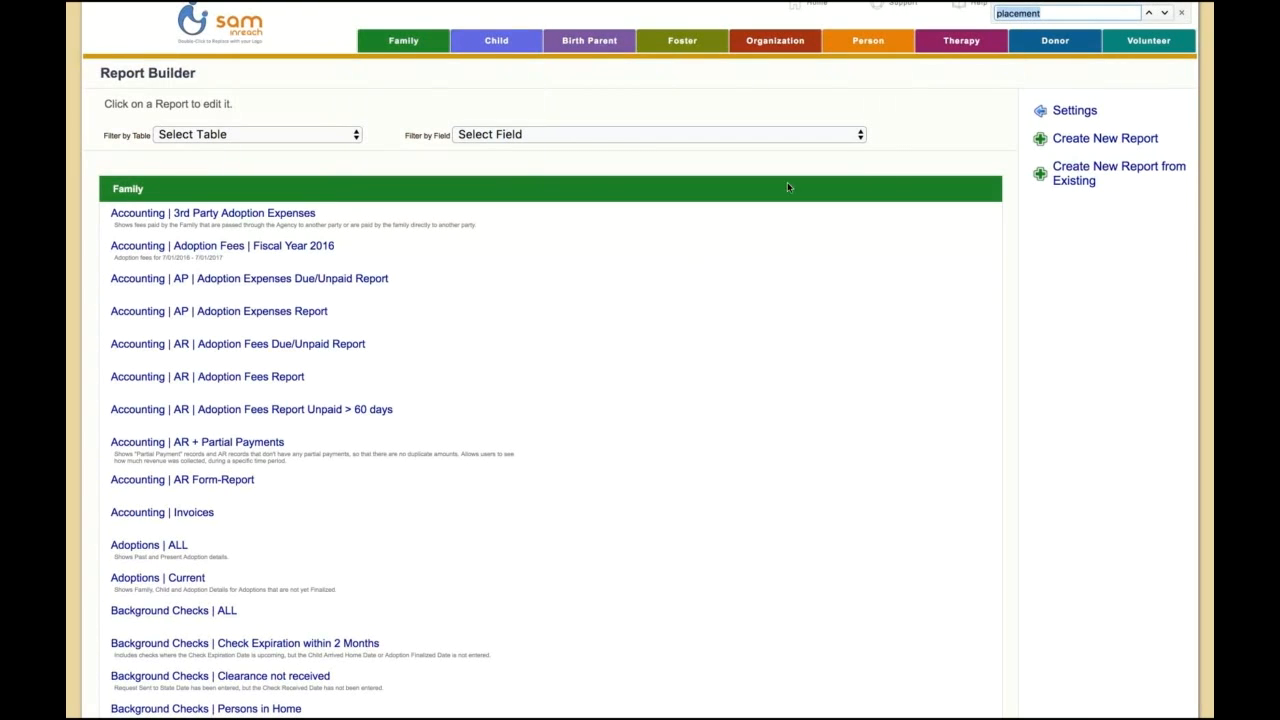
{"action": "key", "text": "BackSpace"}
{"action": "type", "text": "speci"}
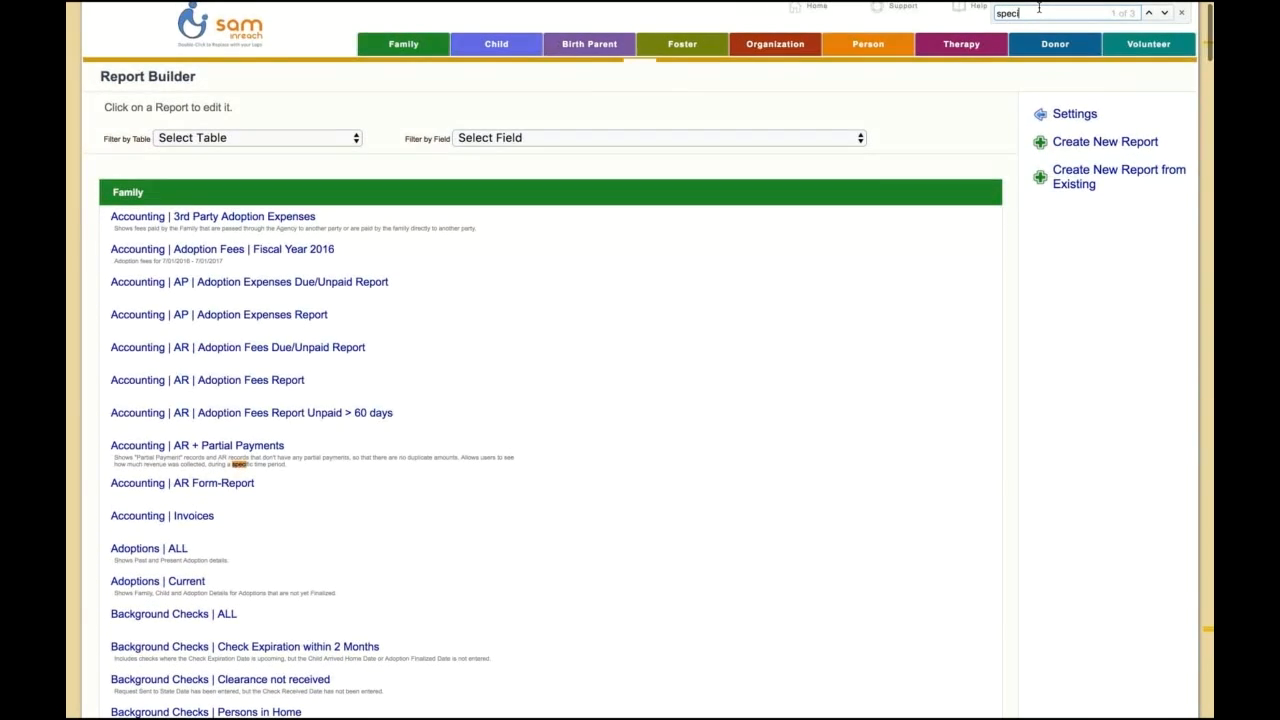
{"action": "type", "text": "al nee"}
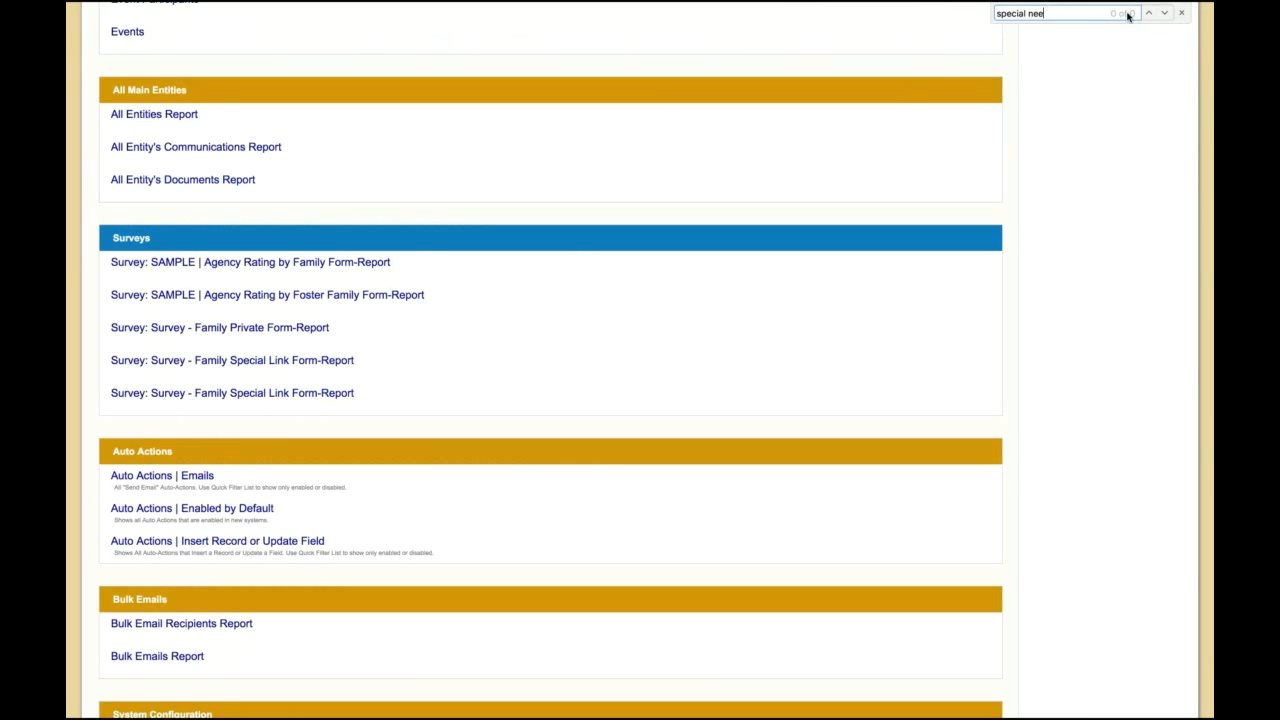
{"action": "left_click", "coordinate": [1181, 14]}
{"action": "scroll", "coordinate": [914, 175], "scroll_direction": "up", "scroll_amount": 10}
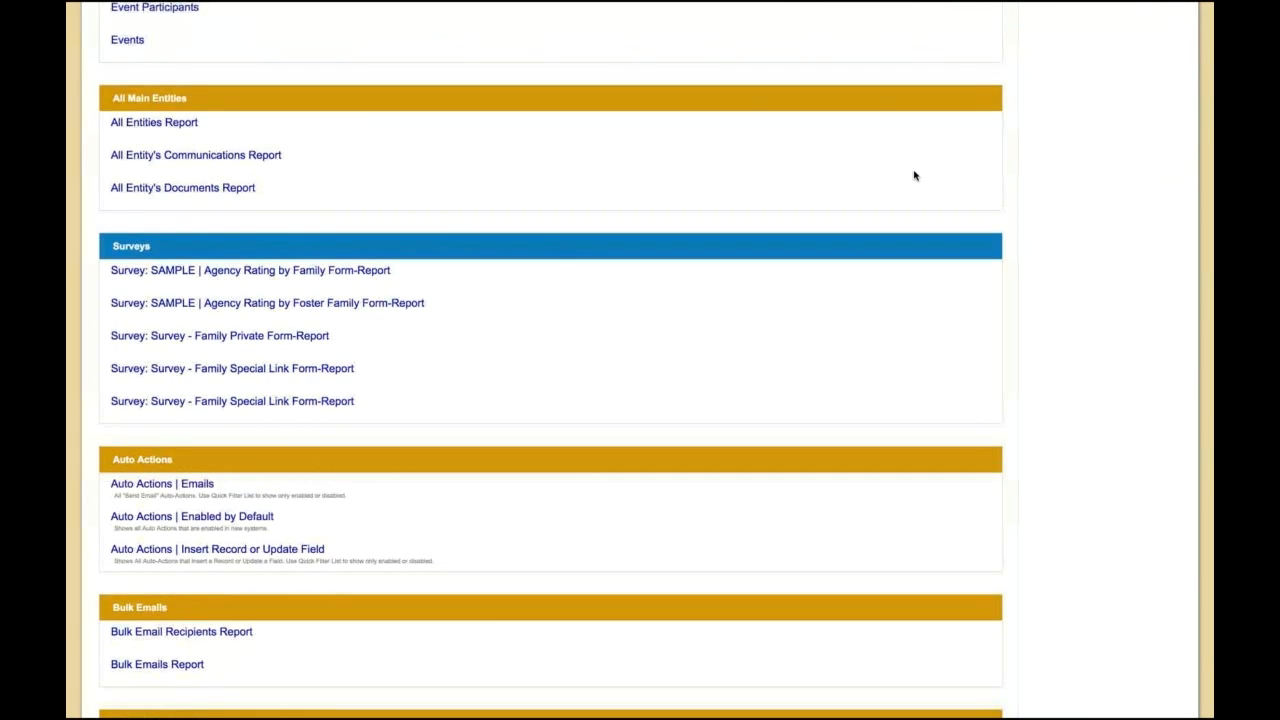
{"action": "scroll", "coordinate": [914, 175], "scroll_direction": "up", "scroll_amount": 15}
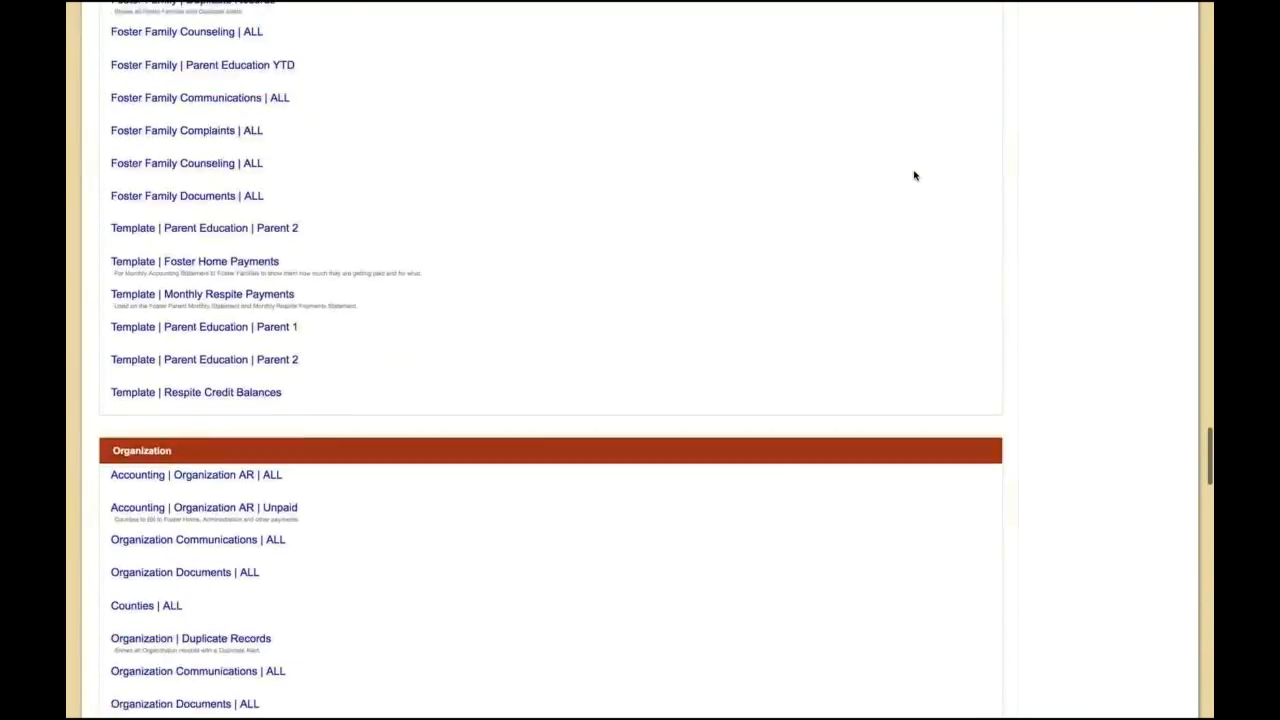
{"action": "scroll", "coordinate": [914, 175], "scroll_direction": "up", "scroll_amount": 15}
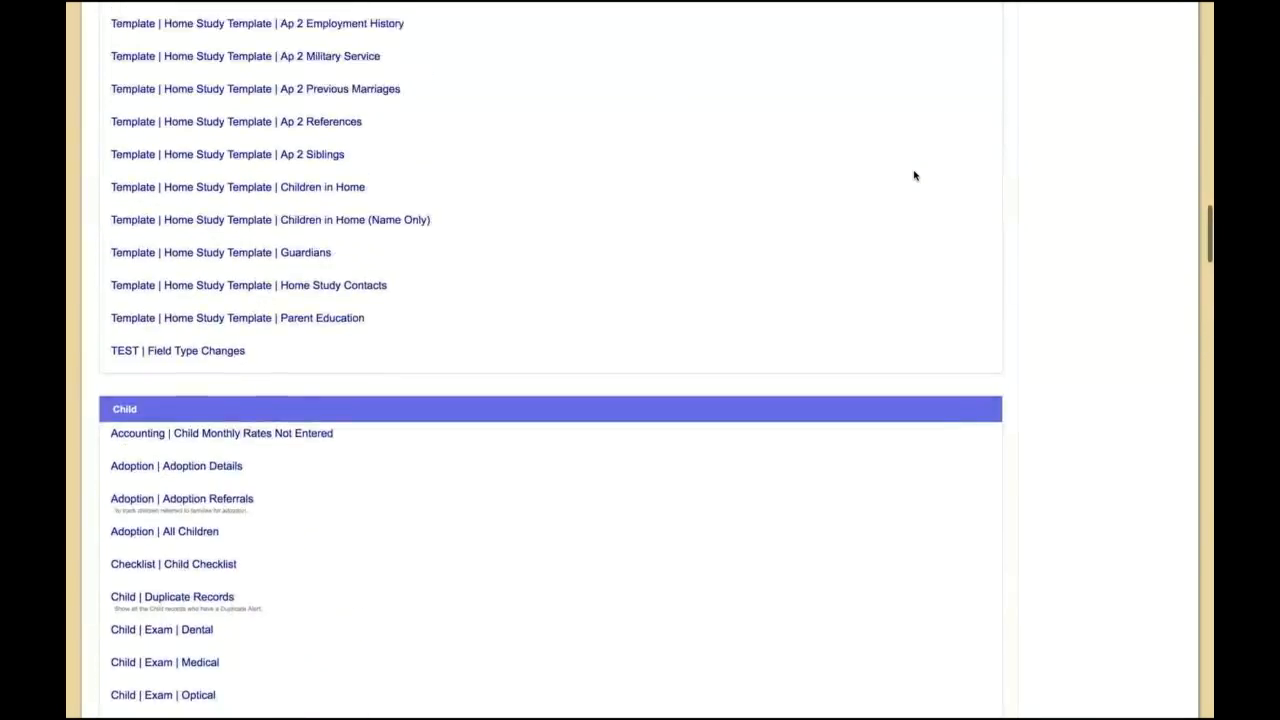
{"action": "scroll", "coordinate": [914, 175], "scroll_direction": "up", "scroll_amount": 8}
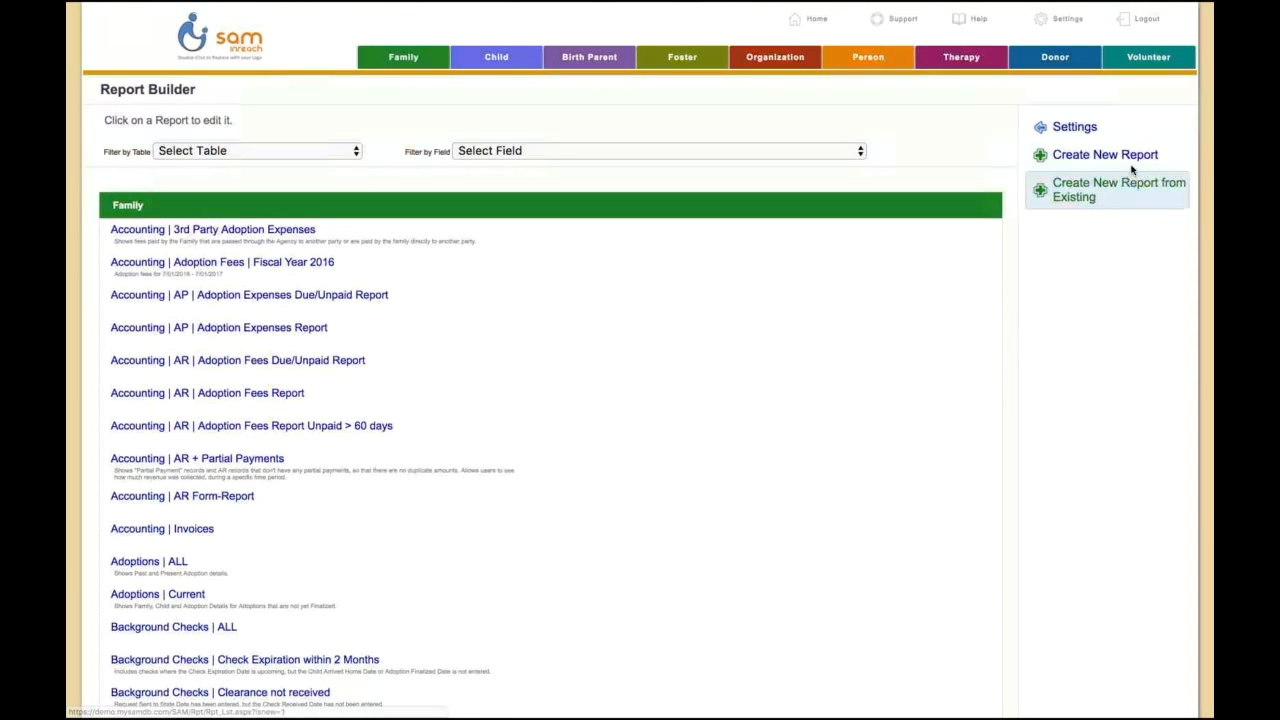
Step: Create a new report named "Adoptable Teenage Children with Special Needs | Special Needs Outreach"
{"action": "left_click", "coordinate": [1070, 157]}
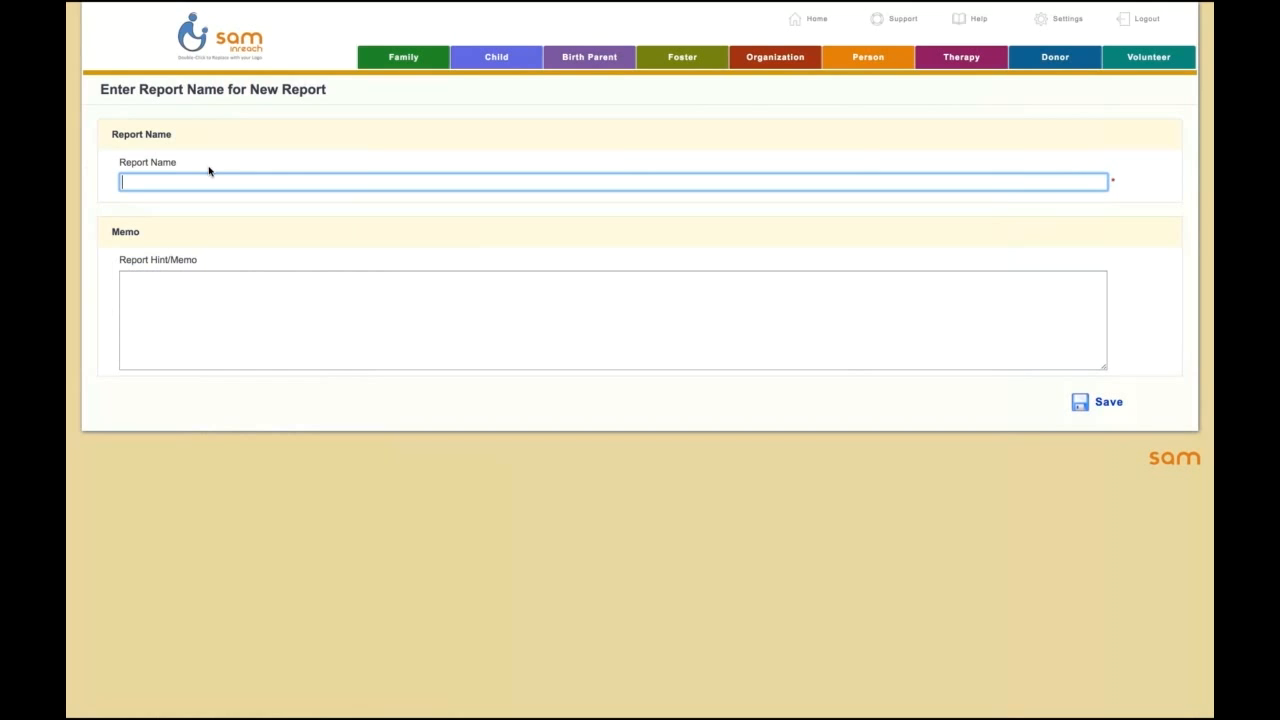
{"action": "type", "text": "Adoptable Teenage Children with Special Needs"}
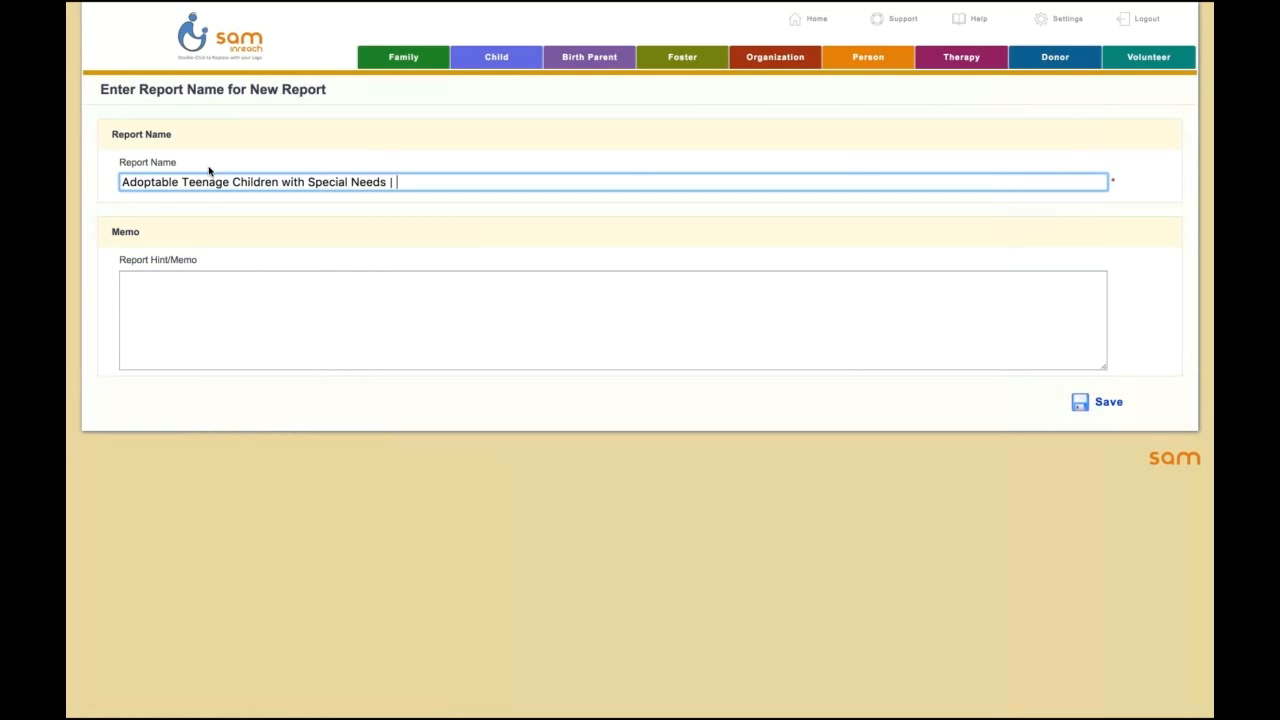
{"action": "type", "text": " | Special Needs Outreach"}
{"action": "key", "text": "Tab"}
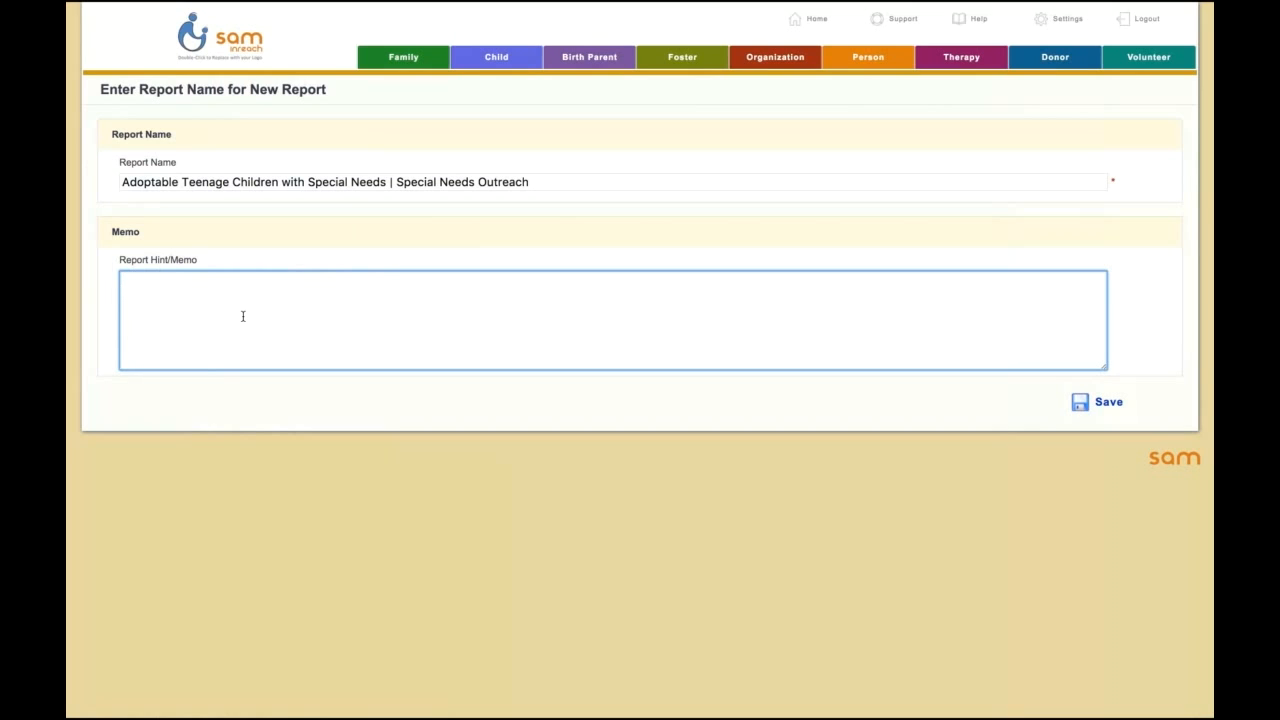
Step: Enter "This is for the 2017 SNOP" as the report memo and save the new report
{"action": "type", "text": "This is for the 2017 SNOP"}
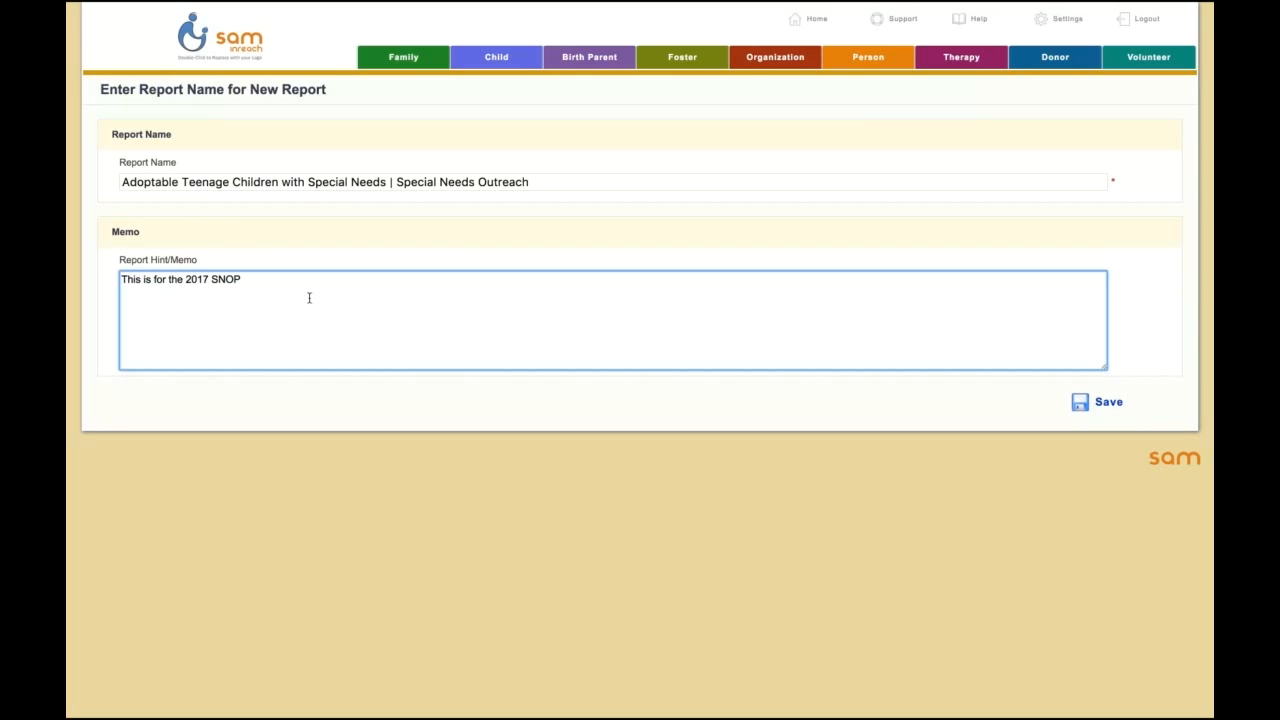
{"action": "left_click", "coordinate": [1100, 404]}
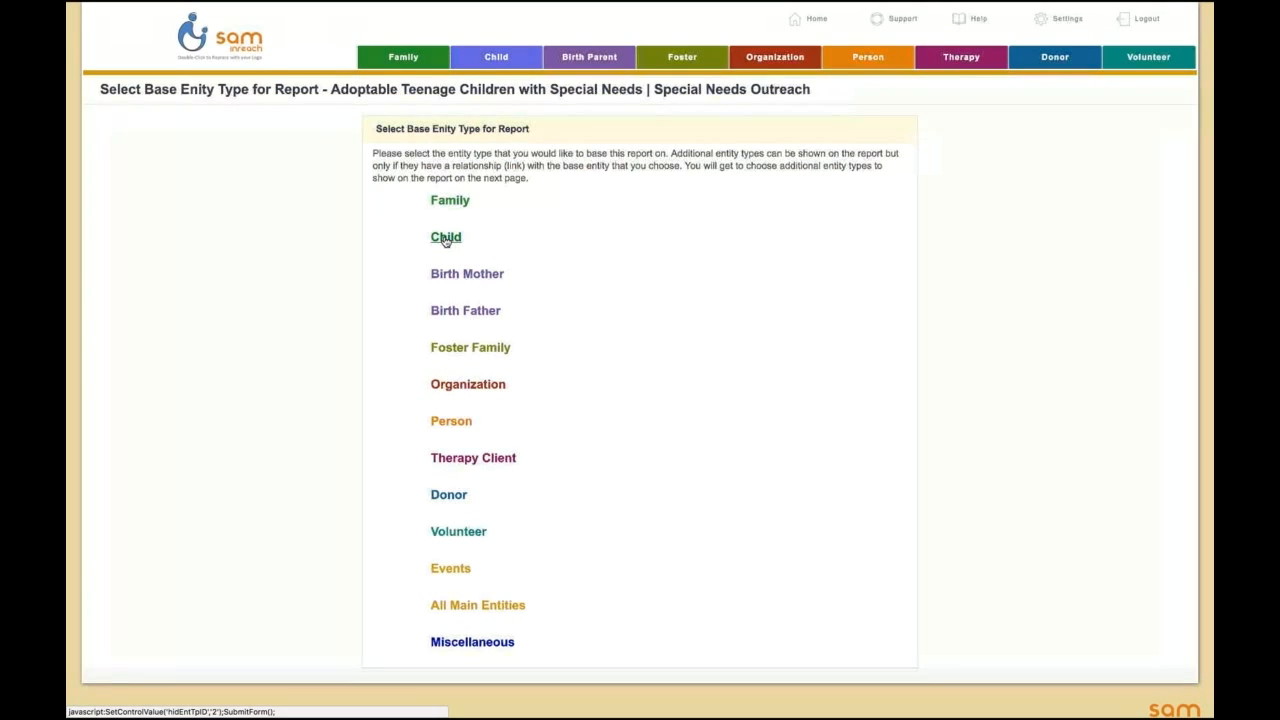
Step: Base the report on the Child entity and review the additional information tables available for it
{"action": "left_click", "coordinate": [446, 240]}
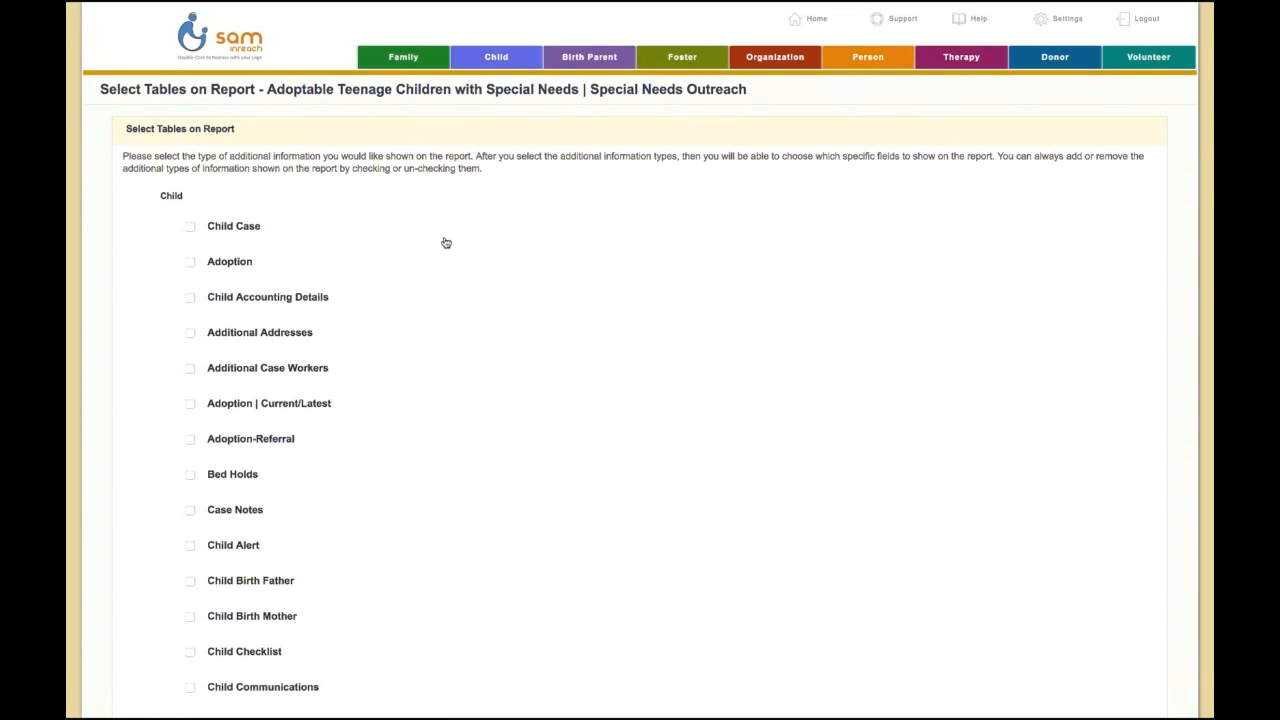
{"action": "scroll", "coordinate": [446, 243], "scroll_direction": "down", "scroll_amount": 1}
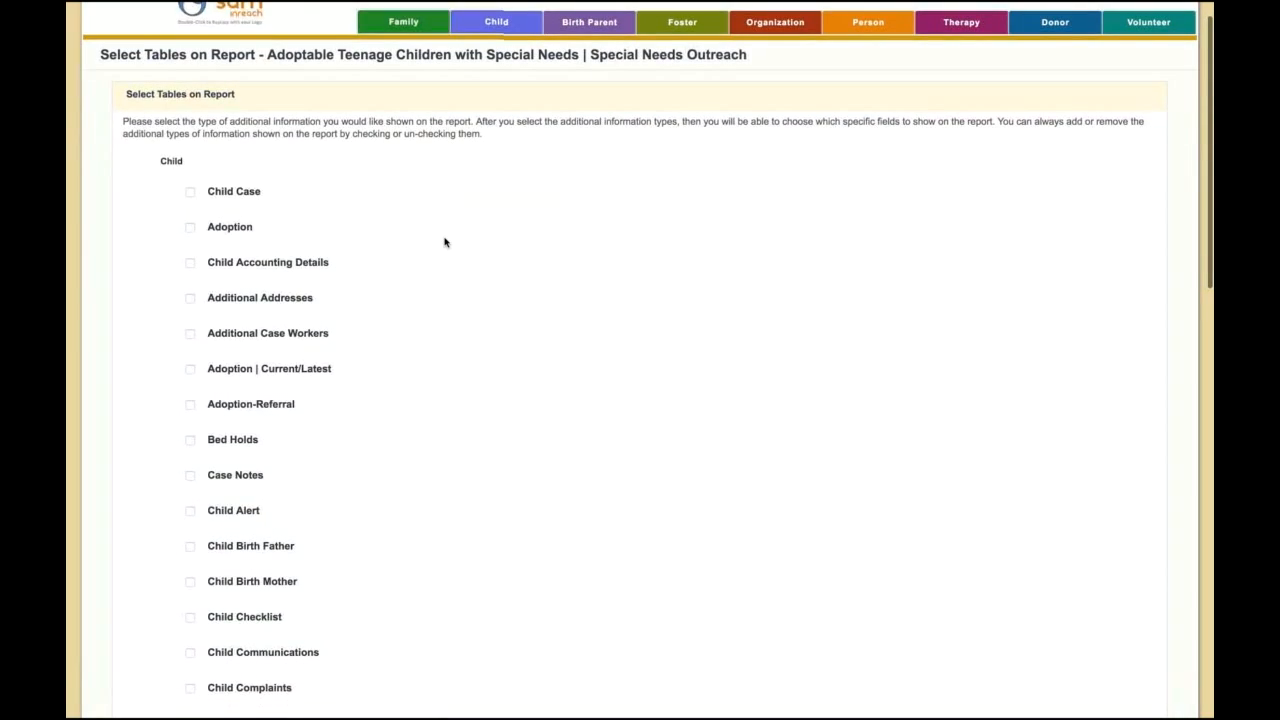
{"action": "scroll", "coordinate": [446, 243], "scroll_direction": "up", "scroll_amount": 1}
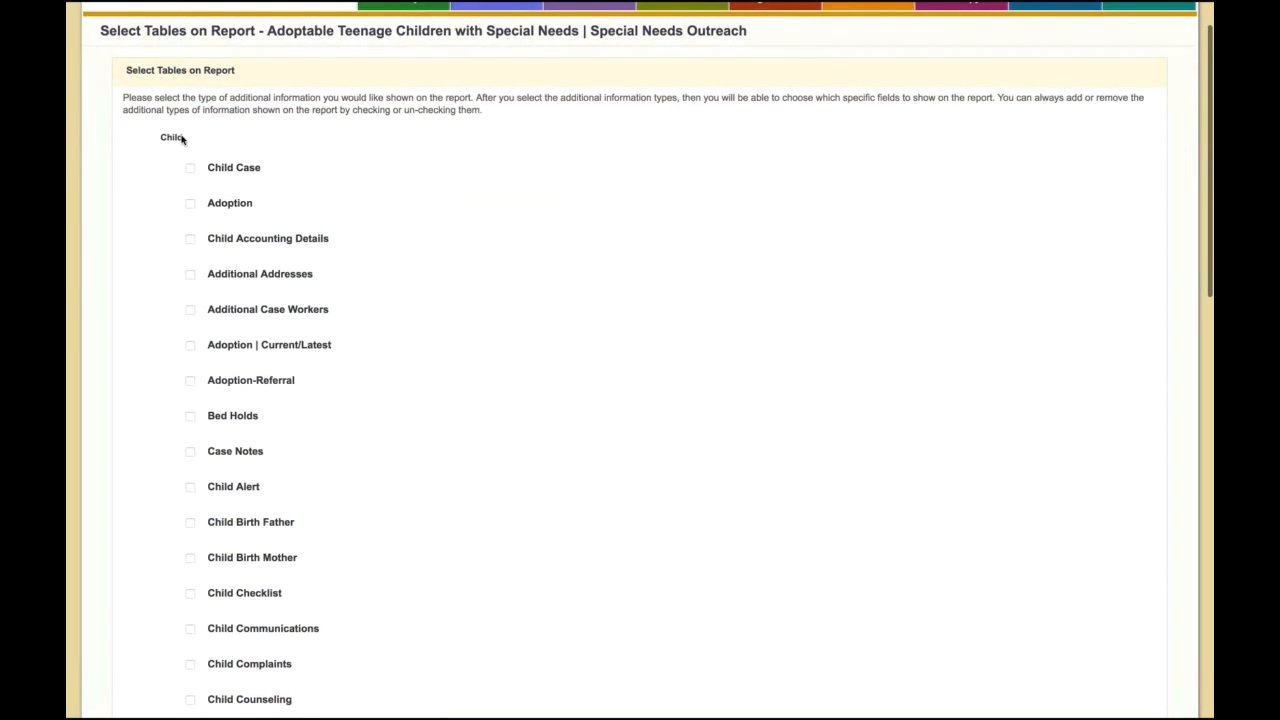
{"action": "scroll", "coordinate": [343, 183], "scroll_direction": "down", "scroll_amount": 2}
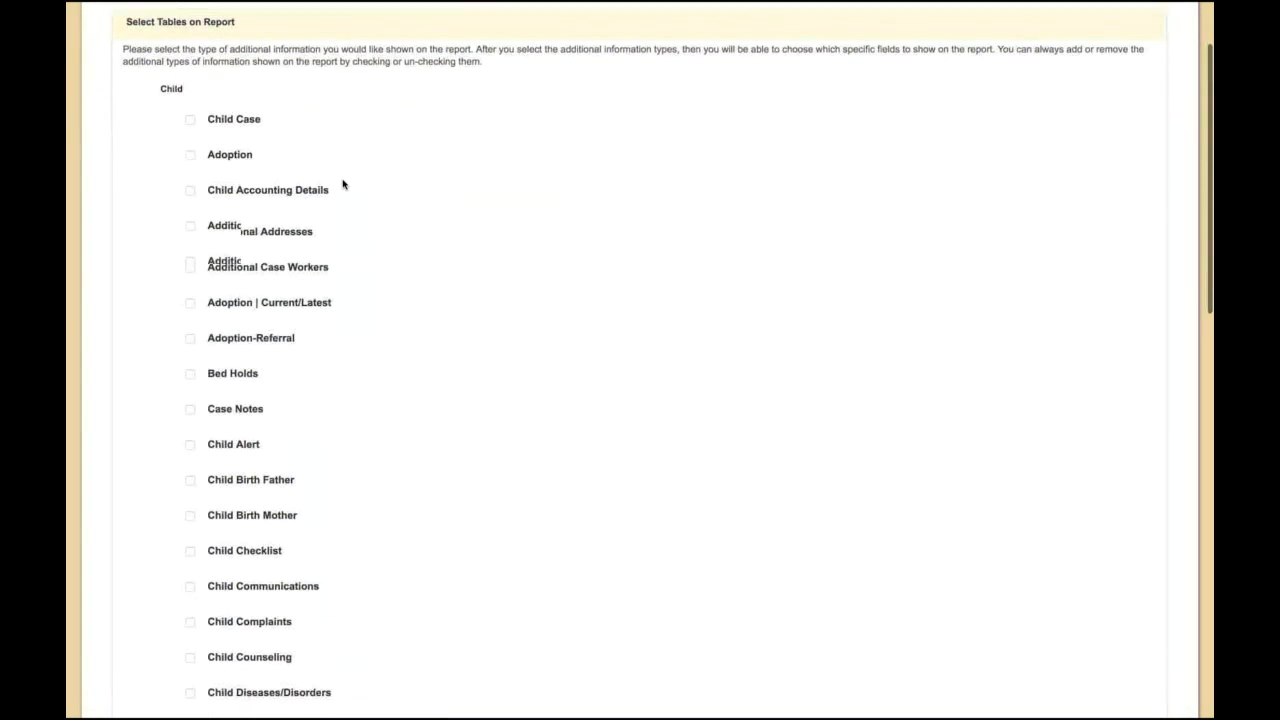
{"action": "scroll", "coordinate": [343, 183], "scroll_direction": "down", "scroll_amount": 4}
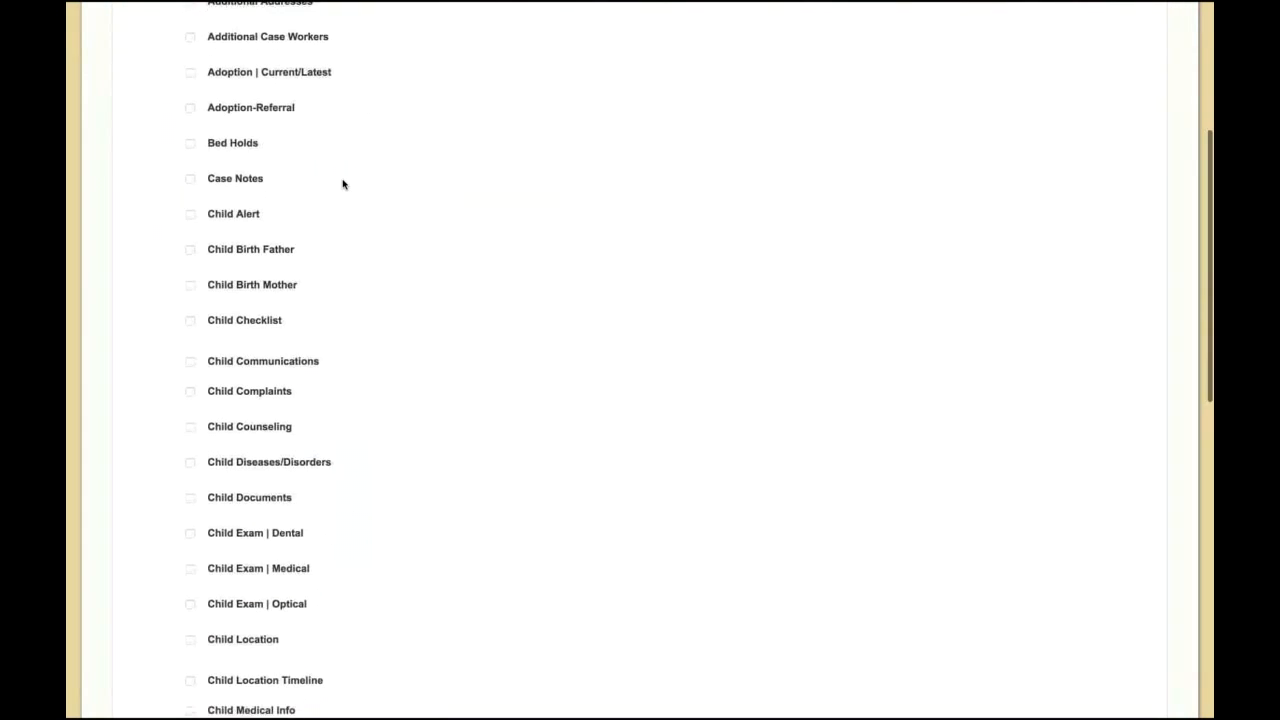
{"action": "scroll", "coordinate": [343, 183], "scroll_direction": "up", "scroll_amount": 4}
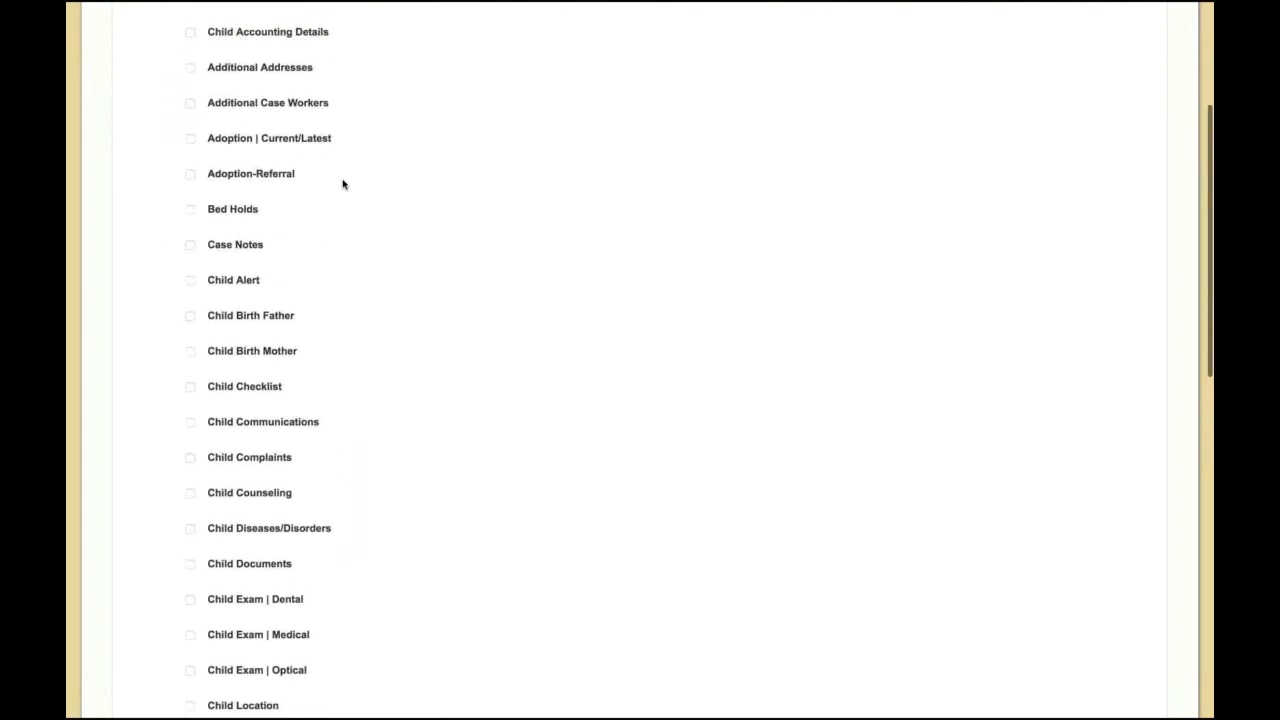
{"action": "scroll", "coordinate": [352, 192], "scroll_direction": "down", "scroll_amount": 1}
{"action": "scroll", "coordinate": [352, 192], "scroll_direction": "down", "scroll_amount": 5}
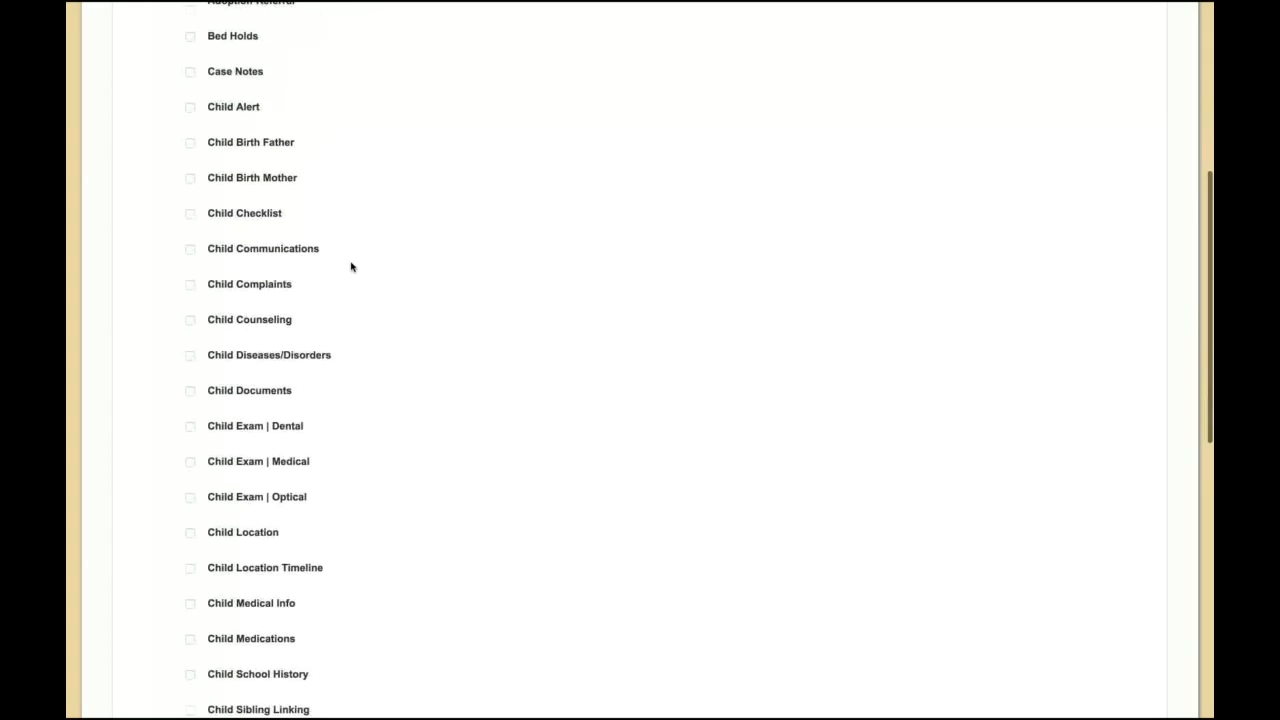
{"action": "scroll", "coordinate": [371, 347], "scroll_direction": "down", "scroll_amount": 5}
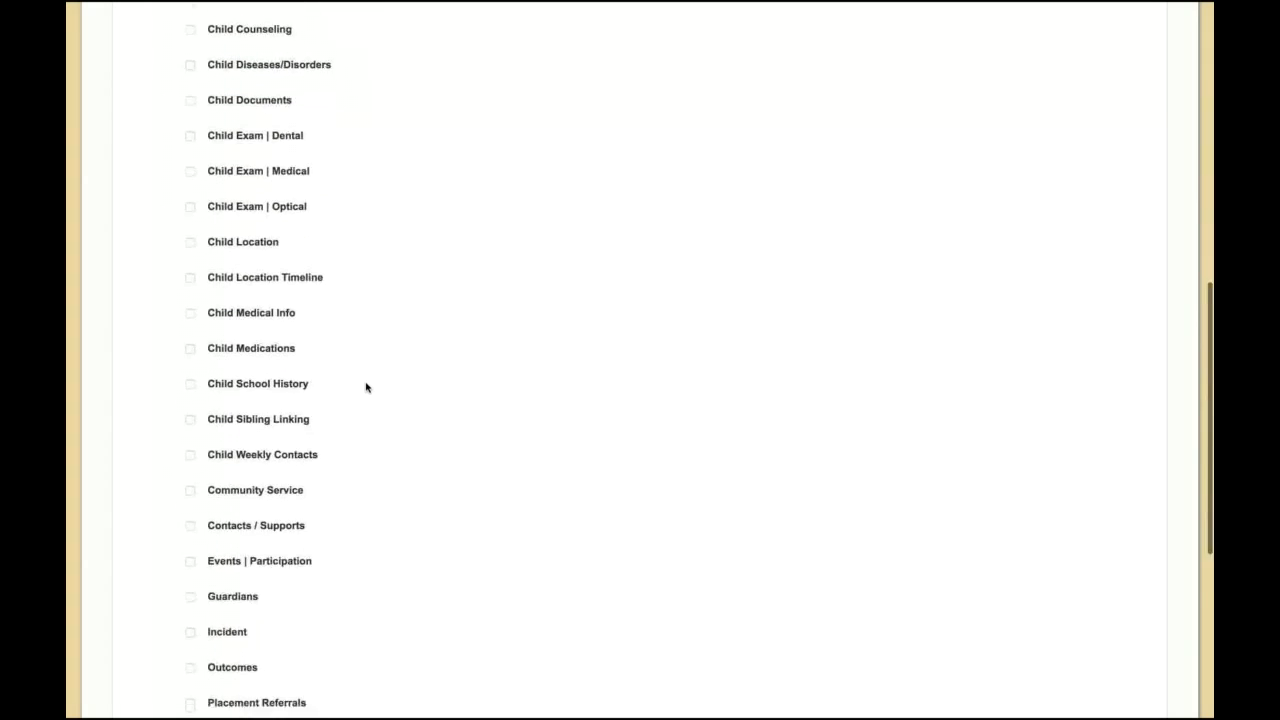
Step: Search the tables for "medic" and include Child Medical Info on the report
{"action": "key", "text": "ctrl+f"}
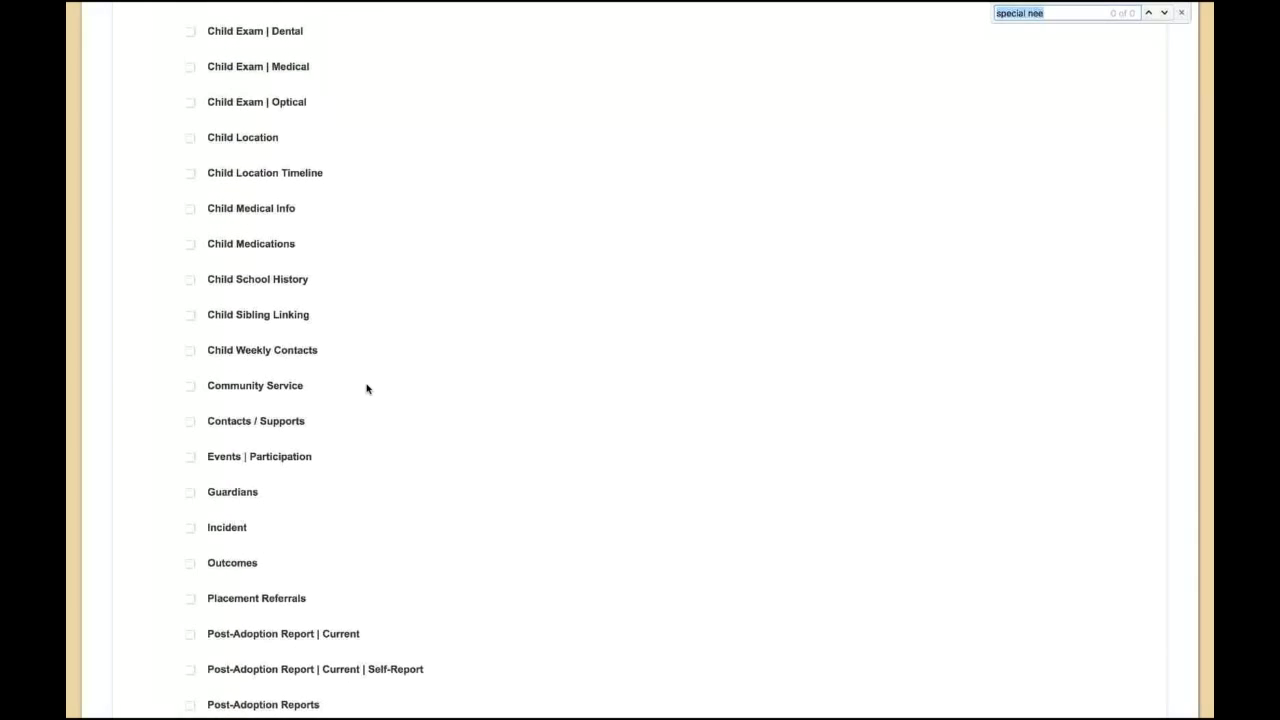
{"action": "type", "text": "medic"}
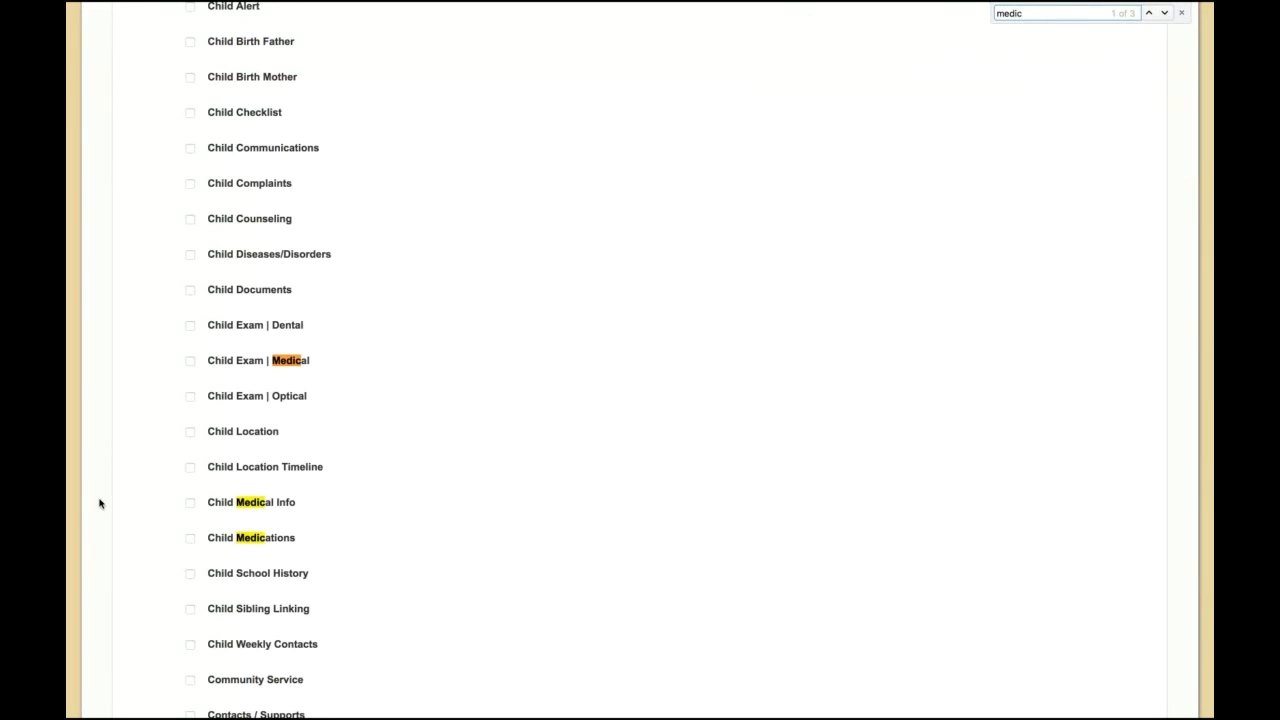
{"action": "left_click", "coordinate": [190, 503]}
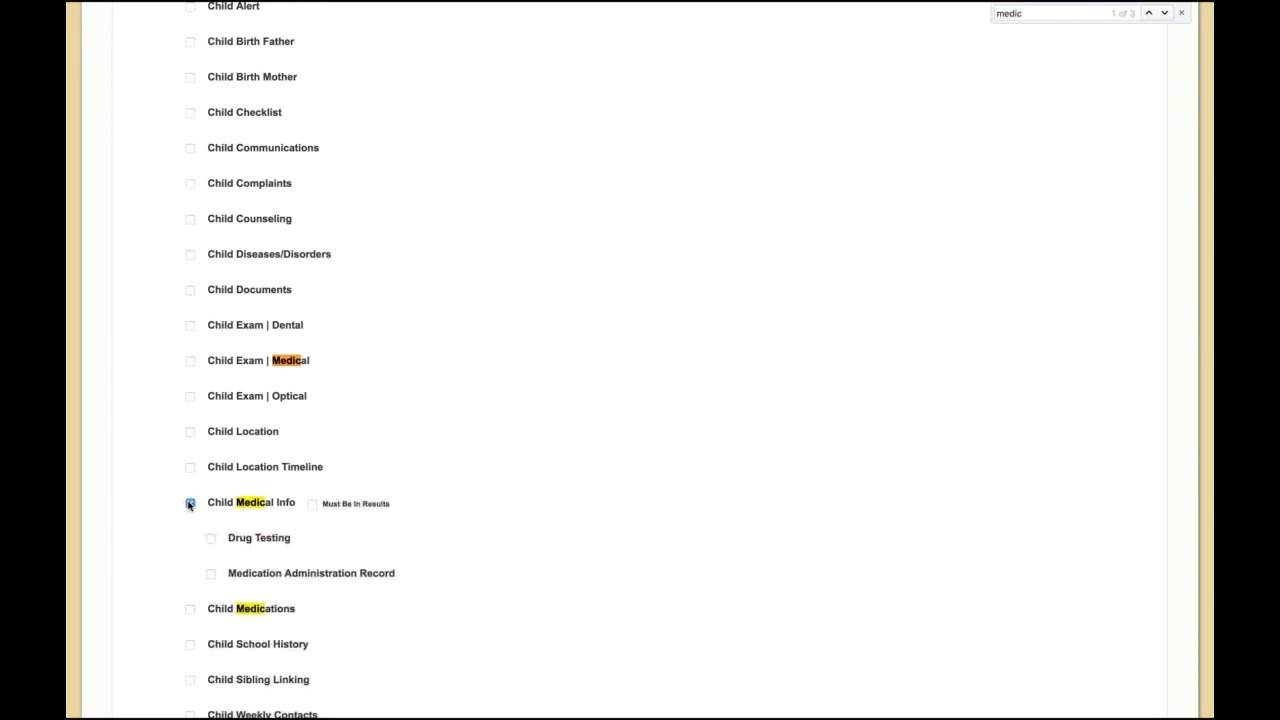
Step: Search the tables for "case" and include Child Case on the report
{"action": "scroll", "coordinate": [985, 163], "scroll_direction": "up", "scroll_amount": 1}
{"action": "double_click", "coordinate": [1010, 13]}
{"action": "type", "text": "case"}
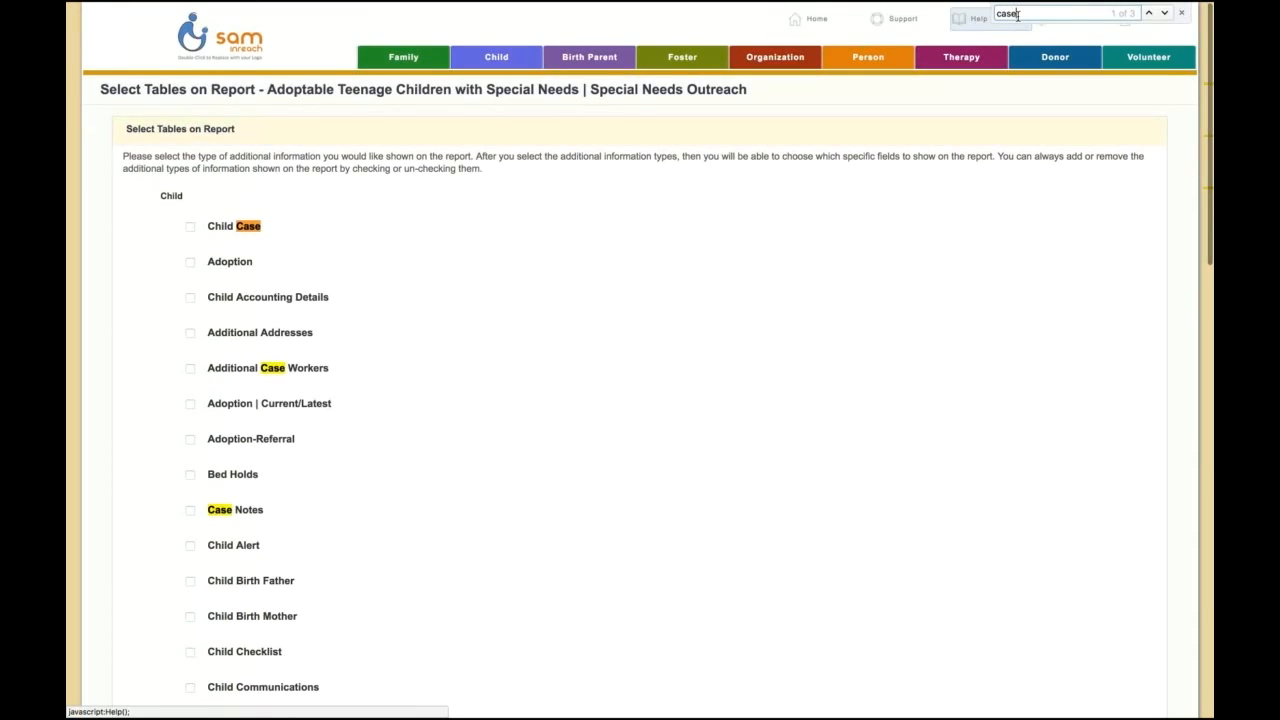
{"action": "left_click", "coordinate": [190, 228]}
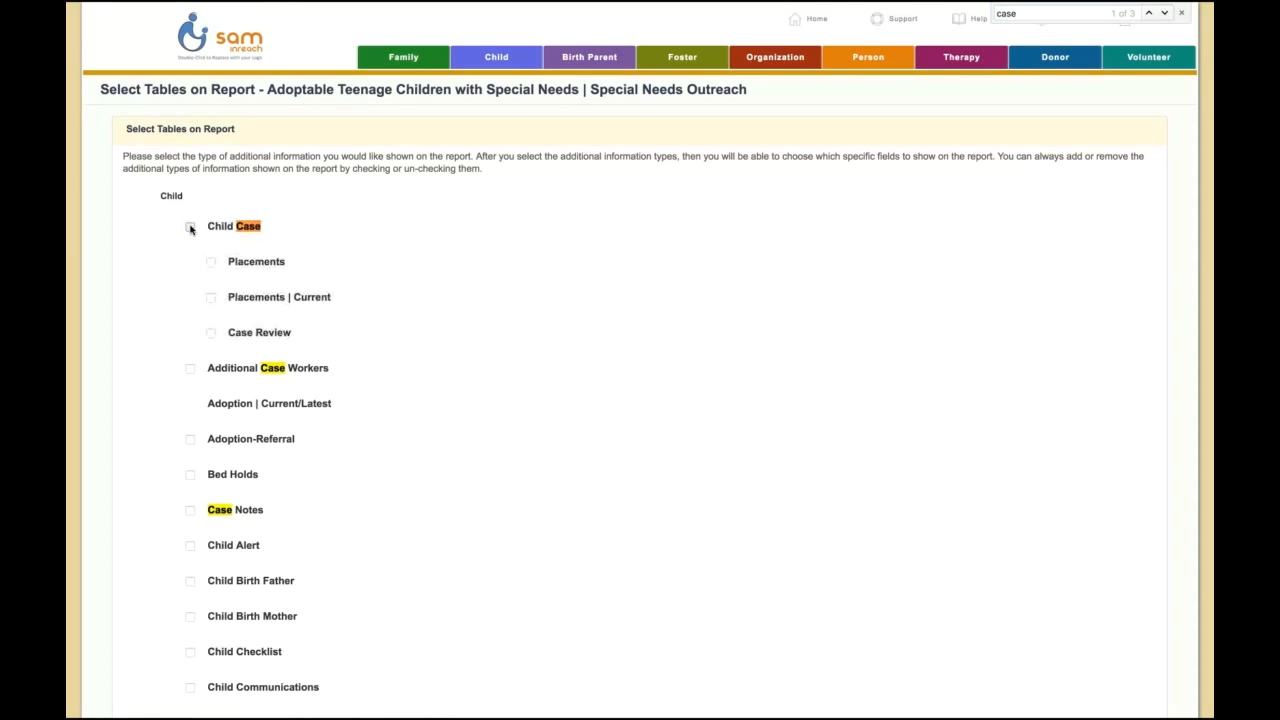
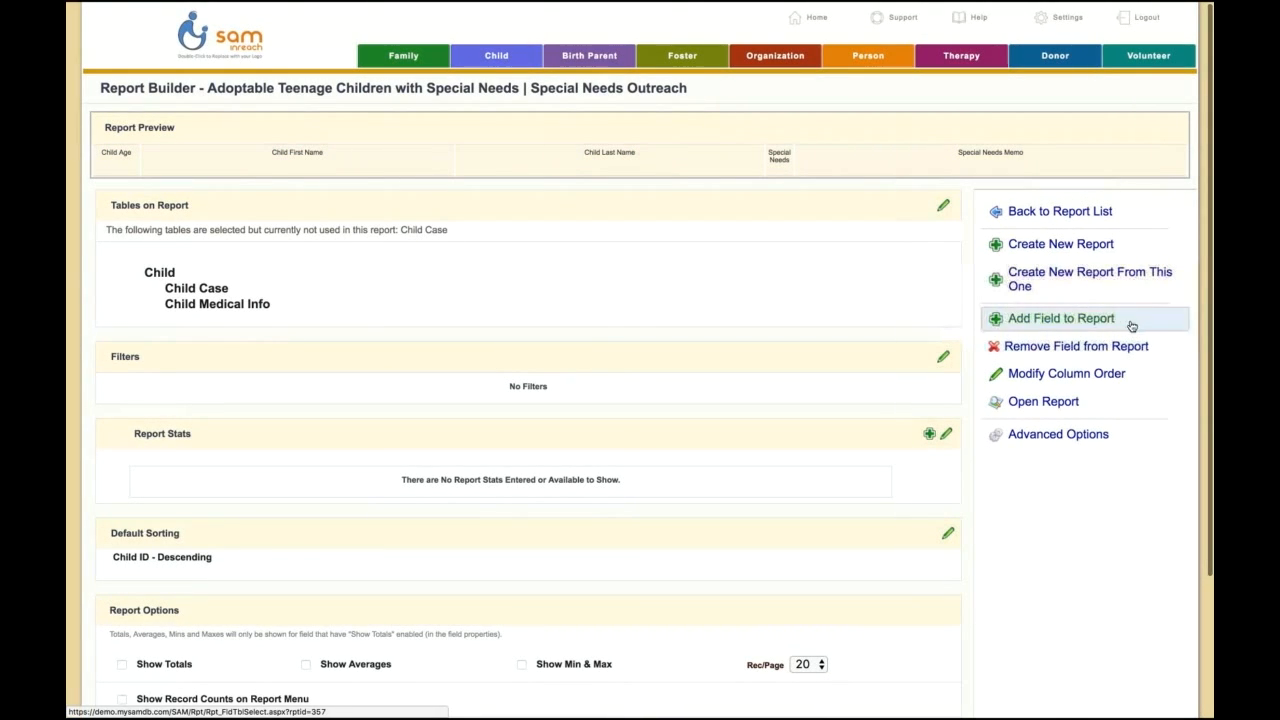
Step: Add the Case Worker field from the Child Case table to the report and save the selection
{"action": "left_click", "coordinate": [1081, 322]}
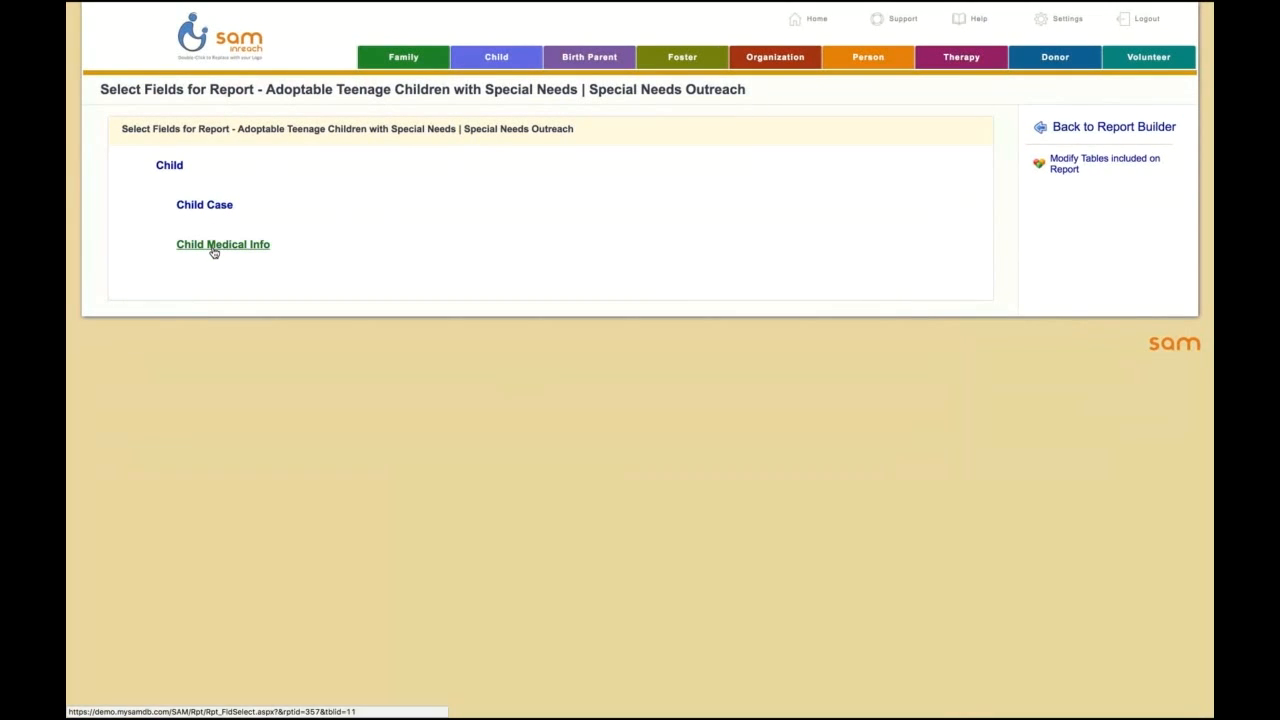
{"action": "left_click", "coordinate": [202, 206]}
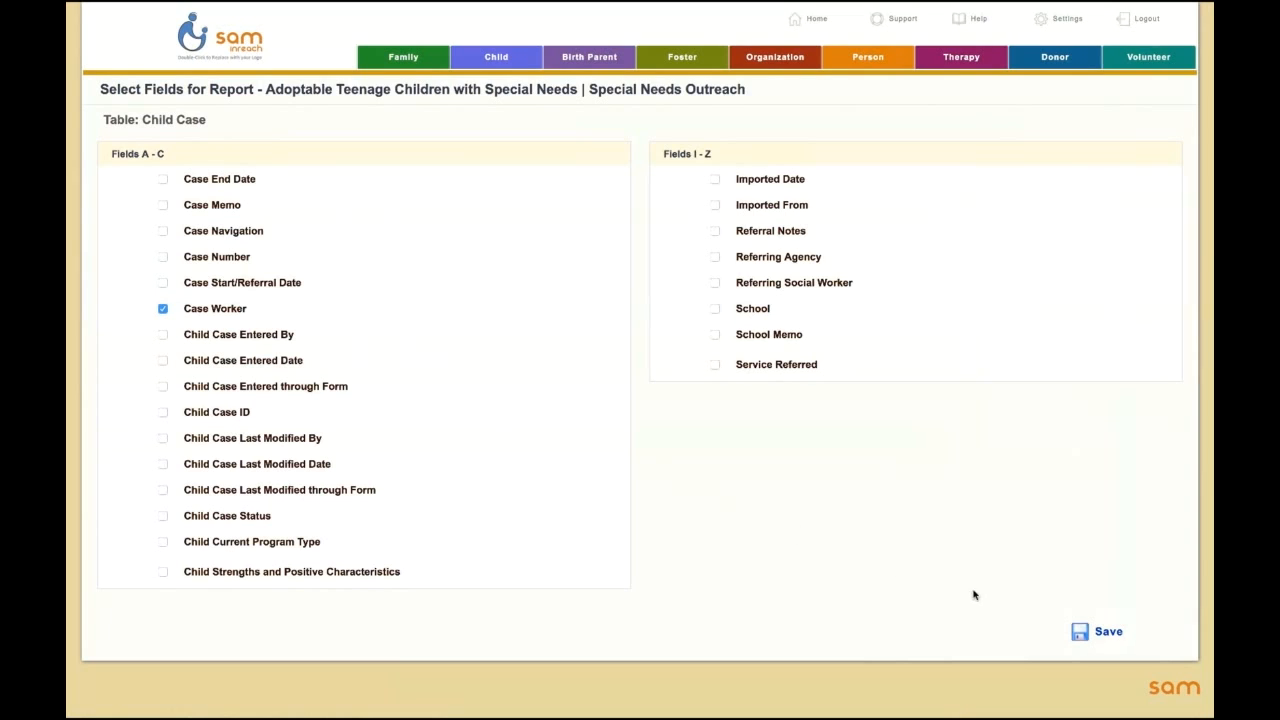
{"action": "left_click", "coordinate": [1088, 630]}
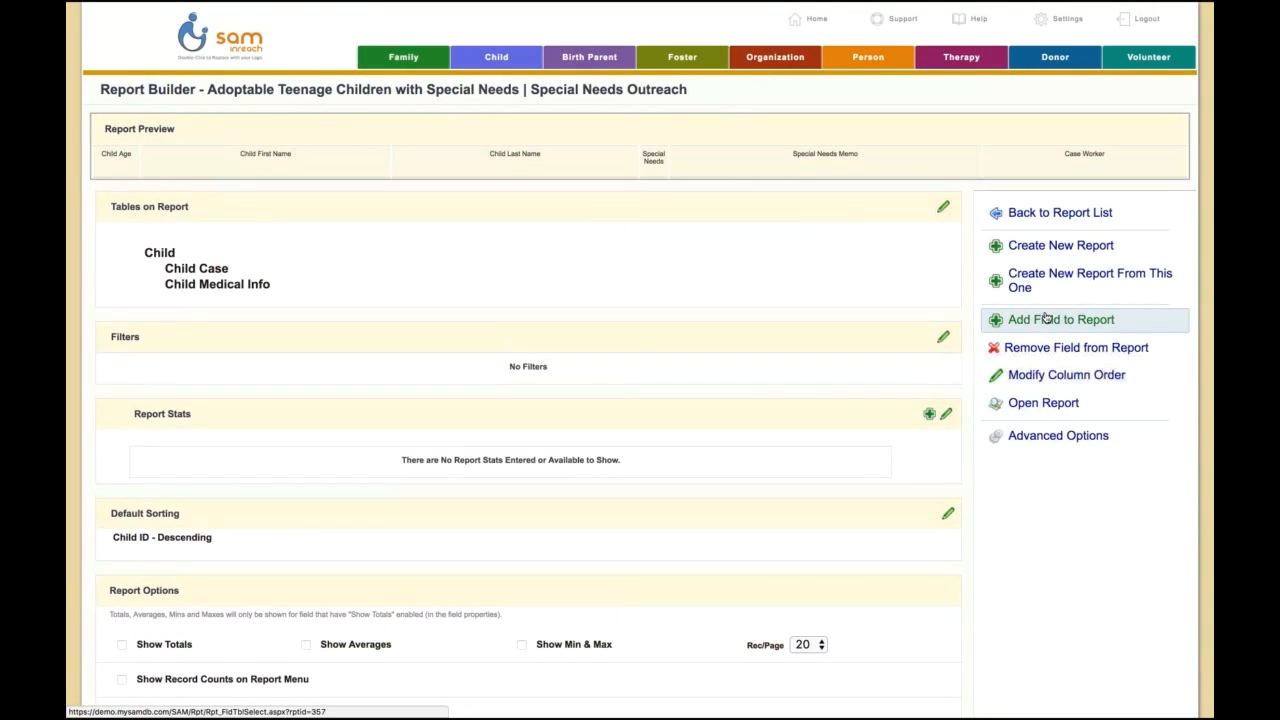
Step: Add the Disabilities field from the Child Medical Info table to the report and save the selection
{"action": "left_click", "coordinate": [1053, 321]}
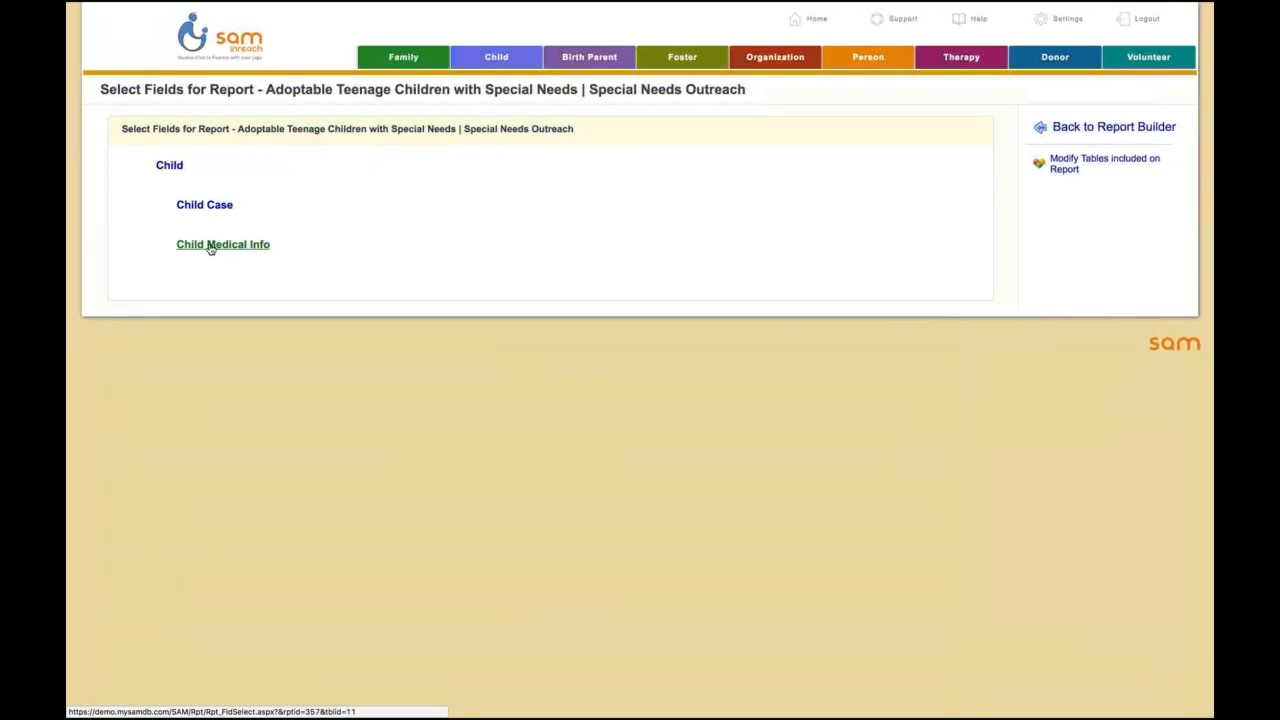
{"action": "left_click", "coordinate": [251, 248]}
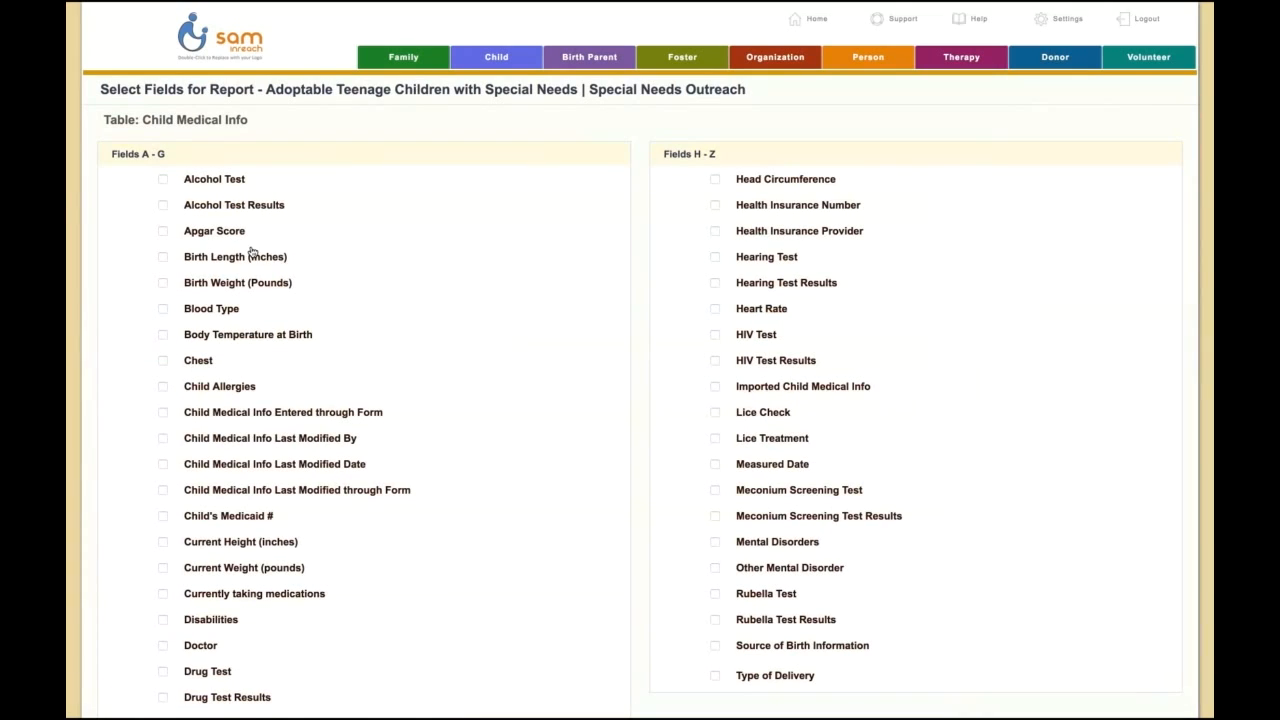
{"action": "scroll", "coordinate": [408, 309], "scroll_direction": "down", "scroll_amount": 1}
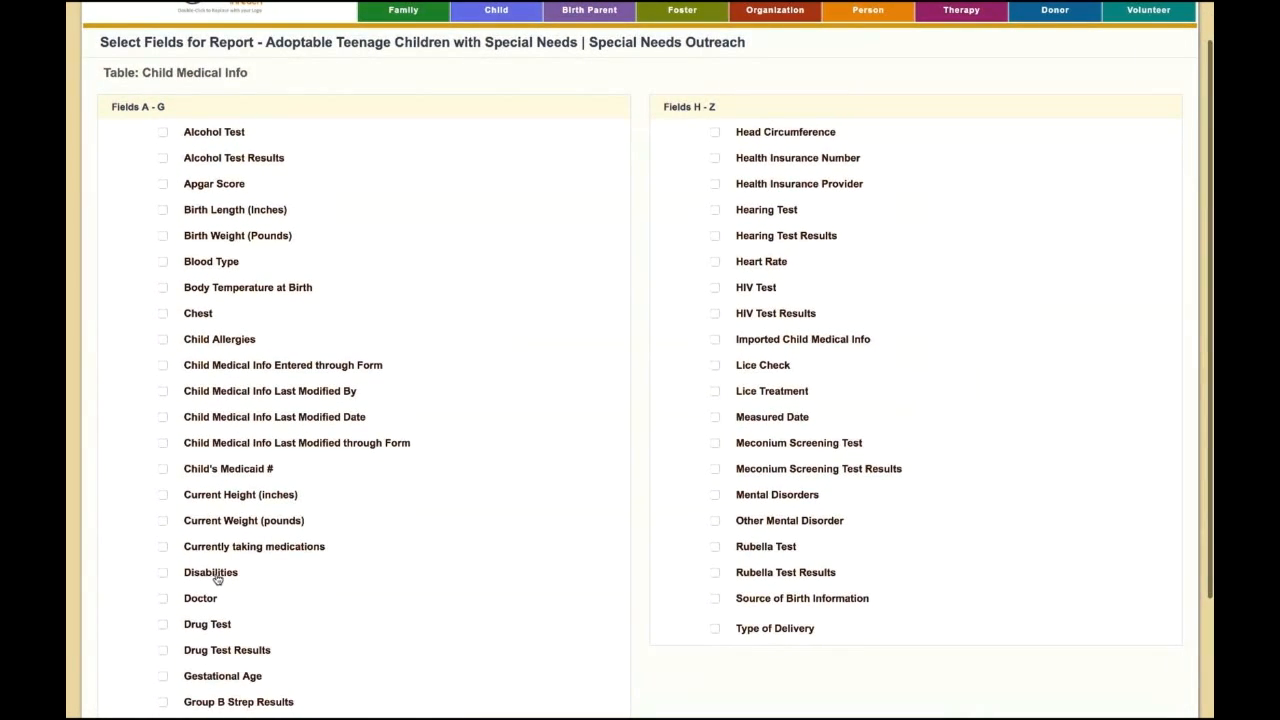
{"action": "left_click", "coordinate": [163, 573]}
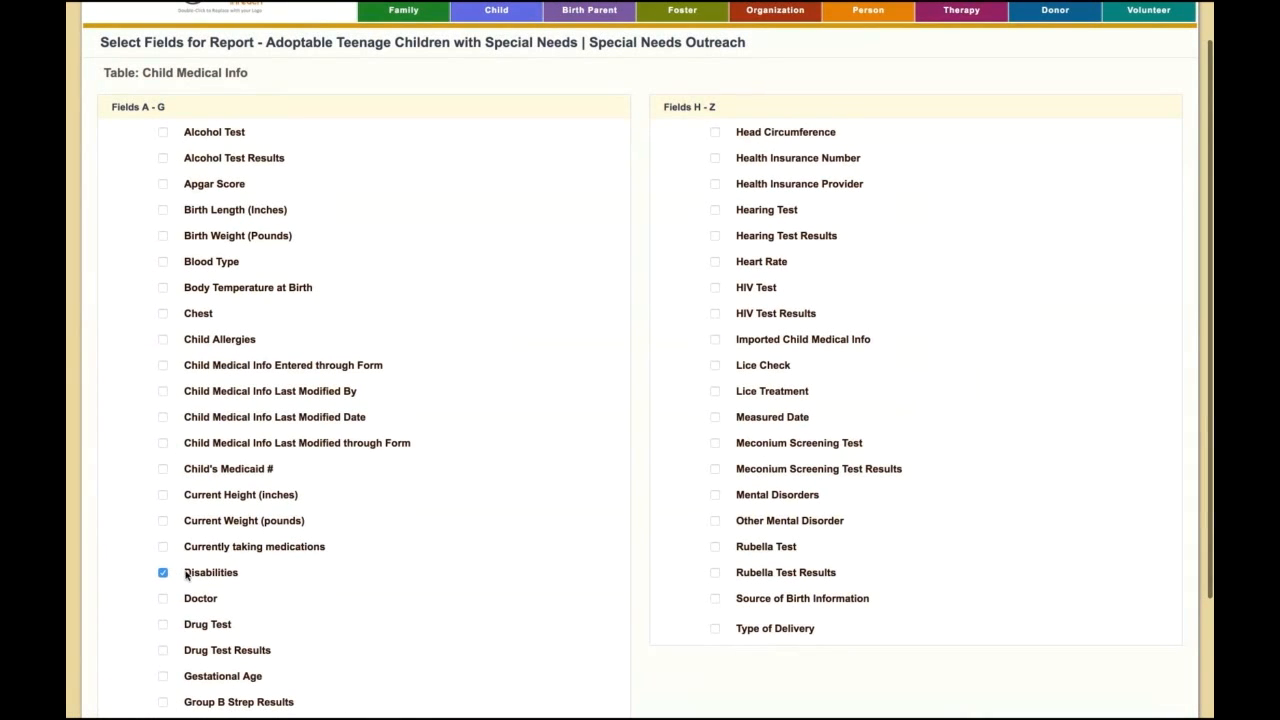
{"action": "scroll", "coordinate": [829, 660], "scroll_direction": "down", "scroll_amount": 3}
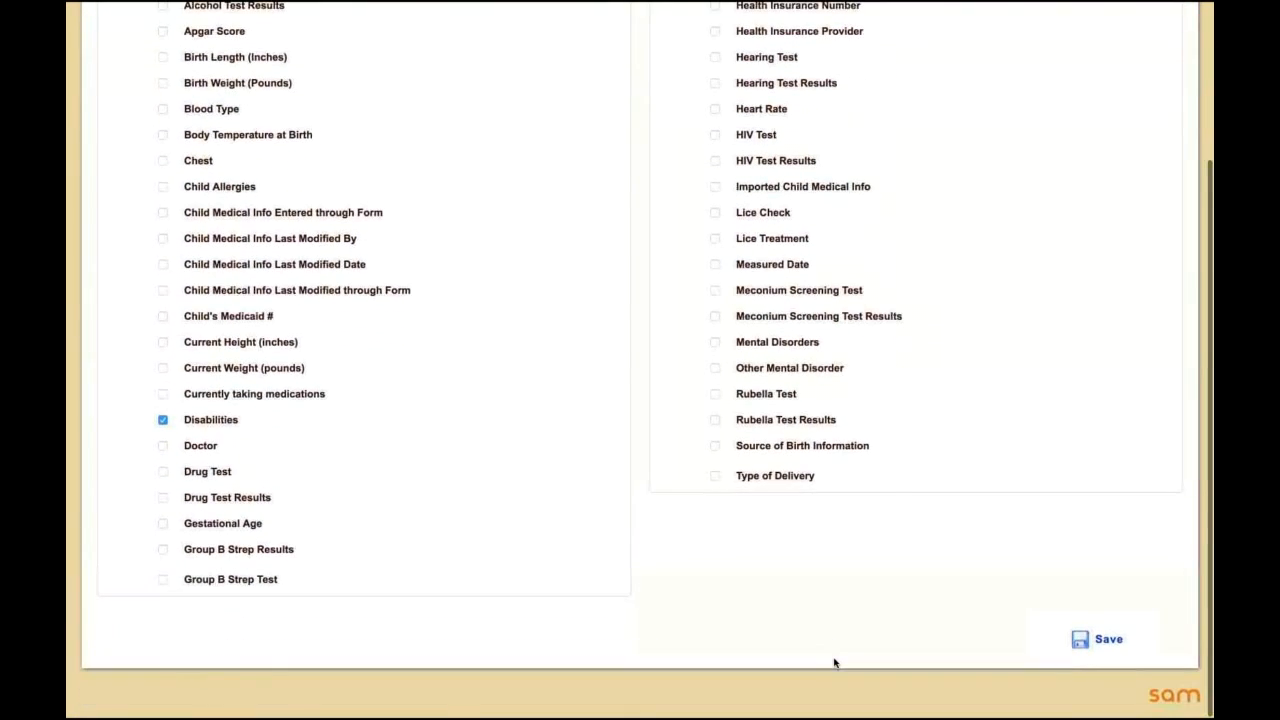
{"action": "left_click", "coordinate": [1106, 644]}
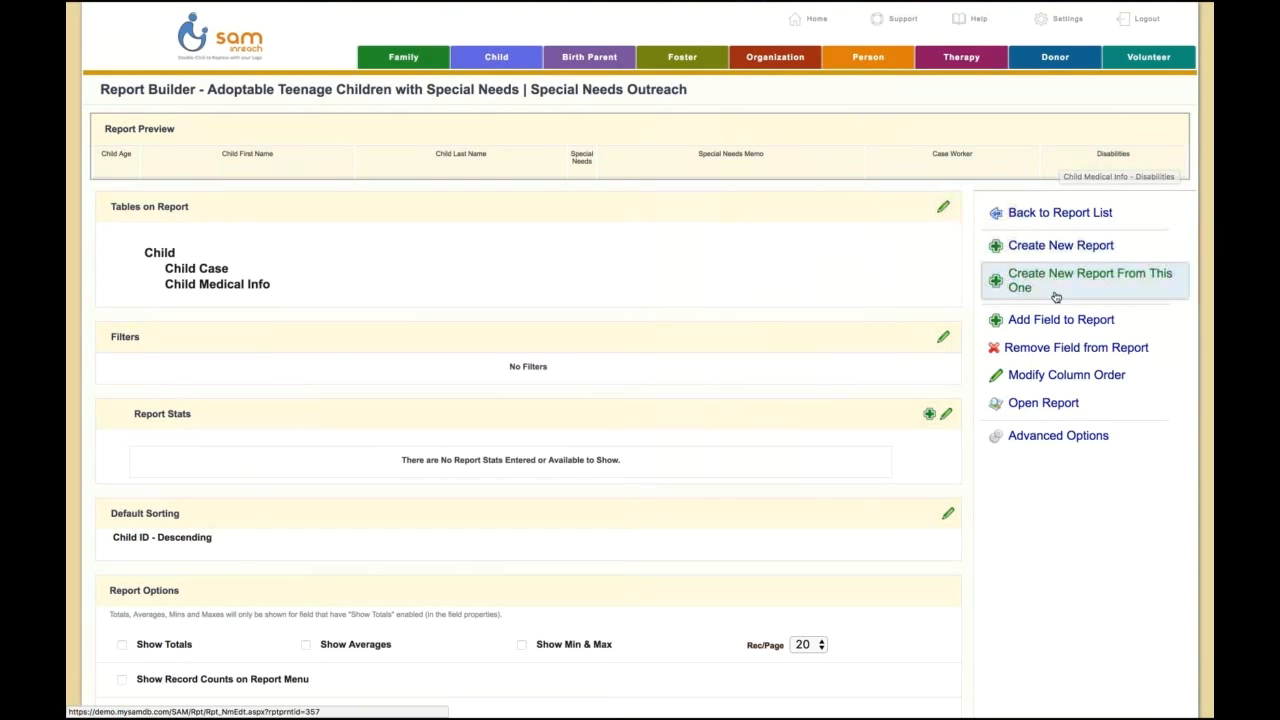
Step: Reorder the report columns, placing Child Last Name at 1, Child First Name at 2 and Disabilities at 5
{"action": "left_click", "coordinate": [1068, 376]}
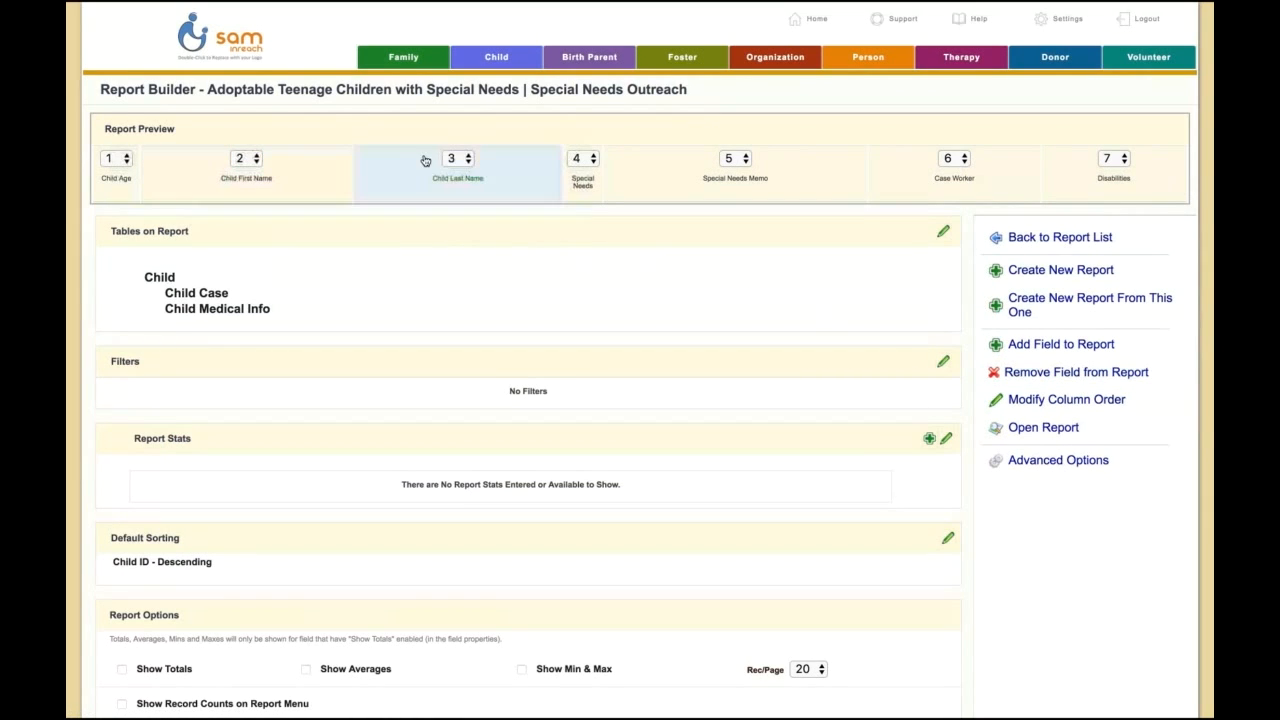
{"action": "left_click", "coordinate": [458, 158]}
{"action": "left_click", "coordinate": [452, 128]}
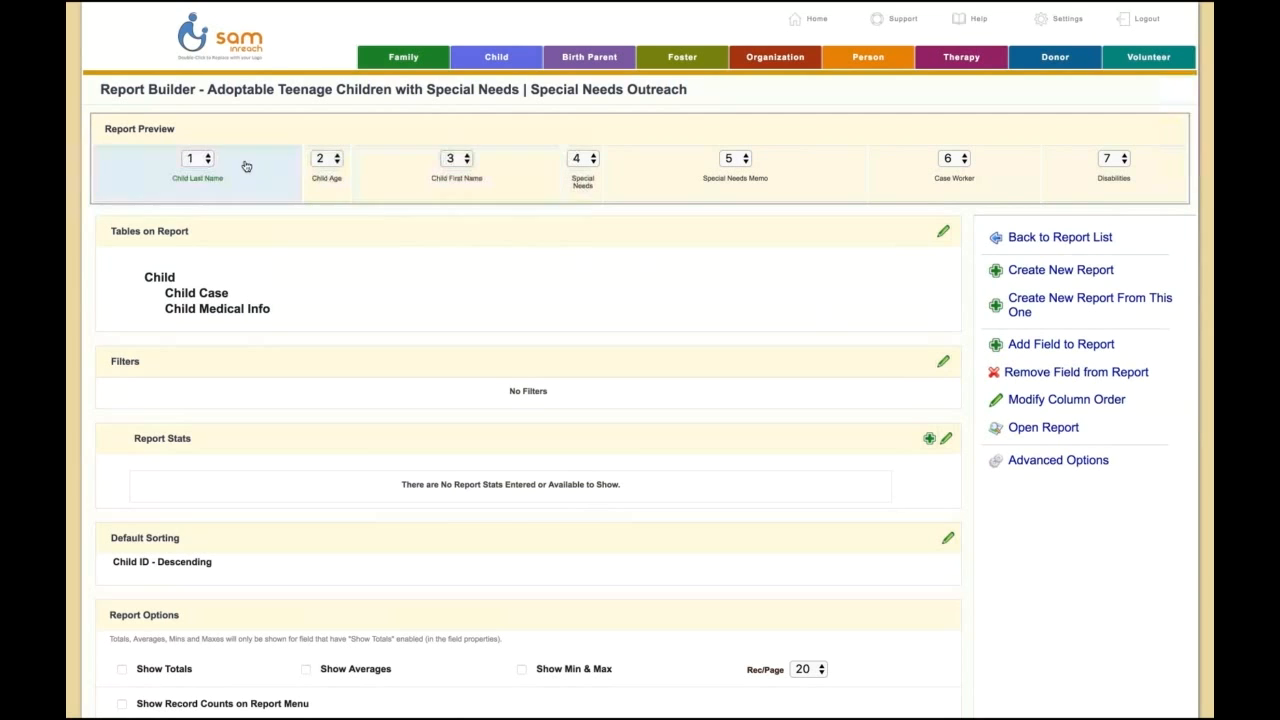
{"action": "left_click", "coordinate": [458, 160]}
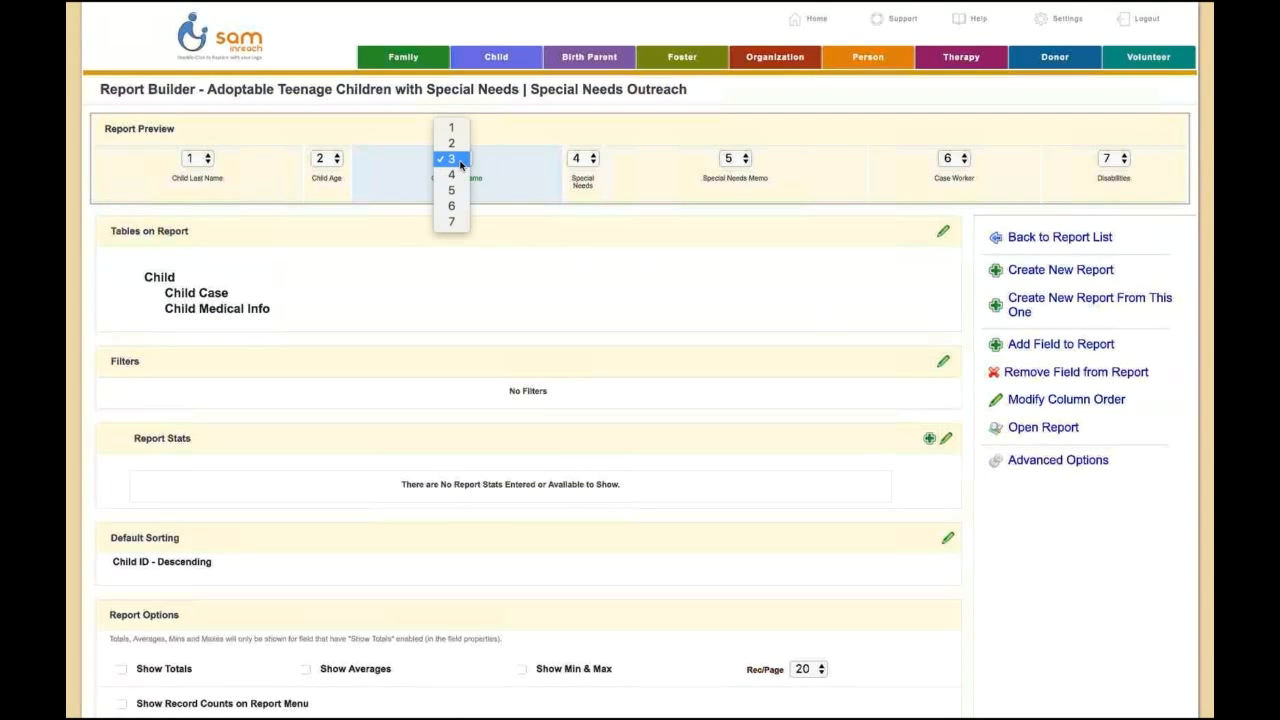
{"action": "left_click", "coordinate": [452, 143]}
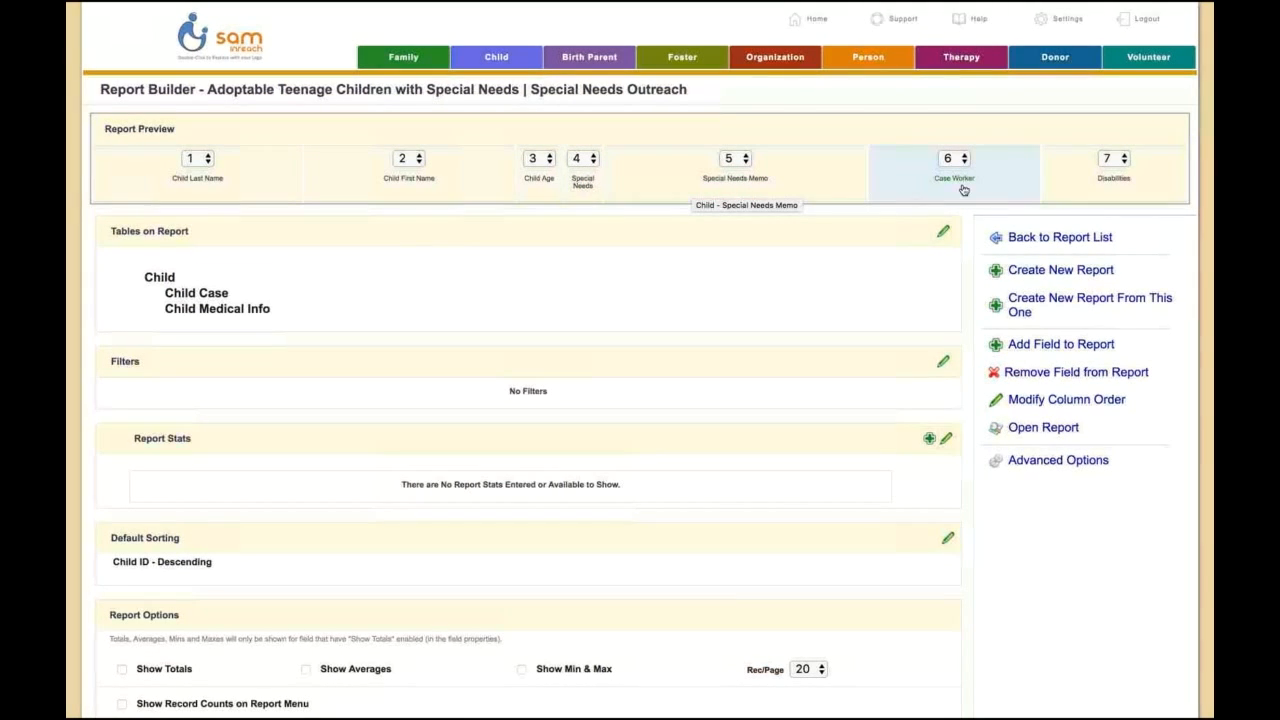
{"action": "left_click", "coordinate": [1113, 160]}
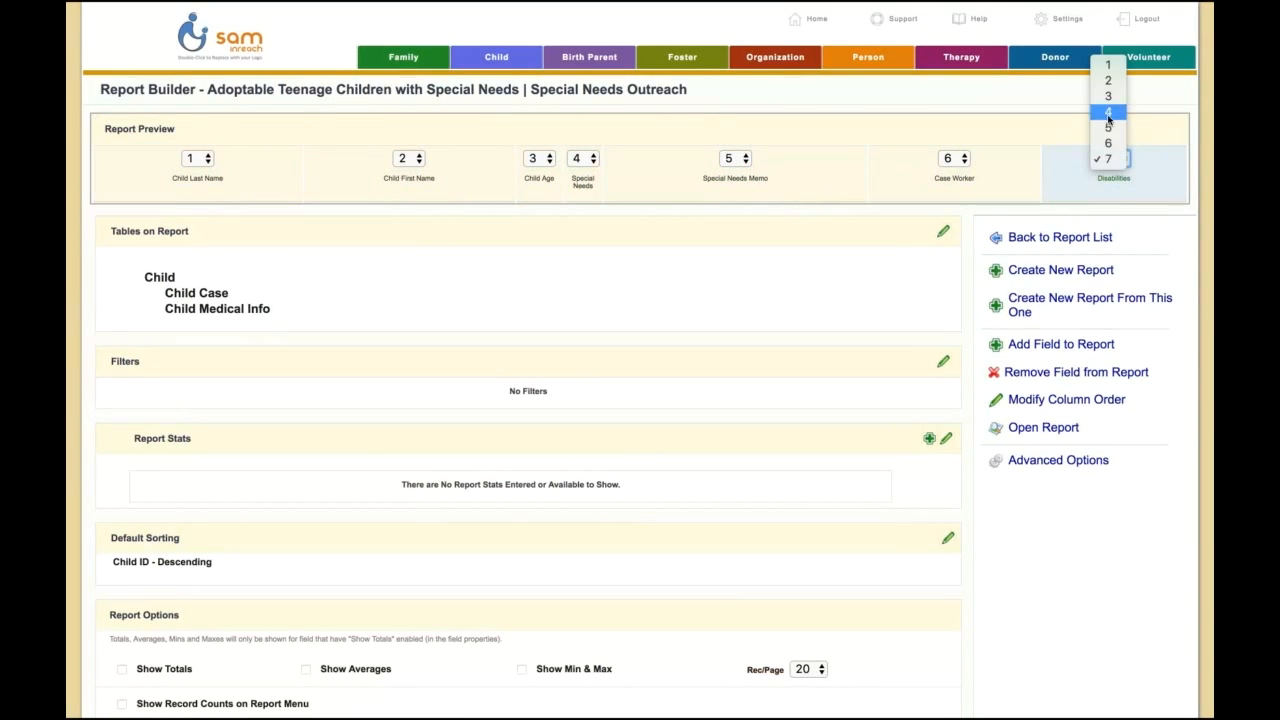
{"action": "left_click", "coordinate": [1108, 127]}
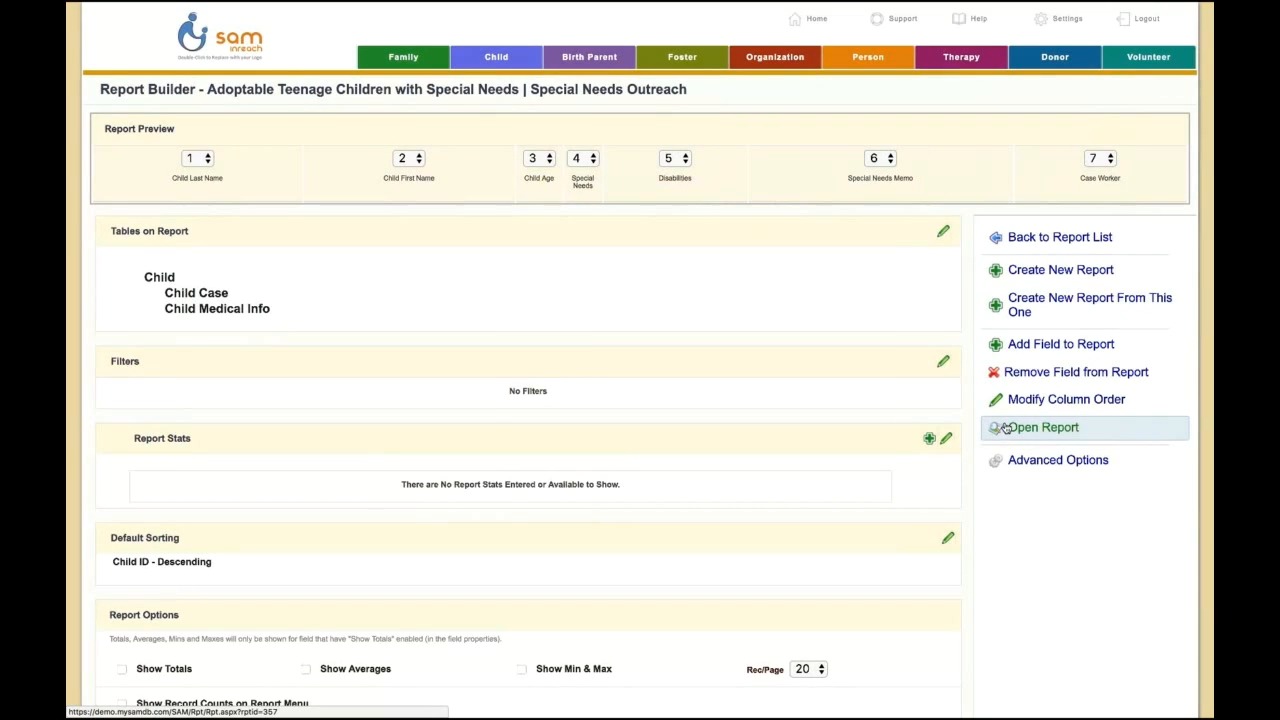
Step: Open the report to review its unfiltered records, and return to editing the report
{"action": "left_click", "coordinate": [1045, 428]}
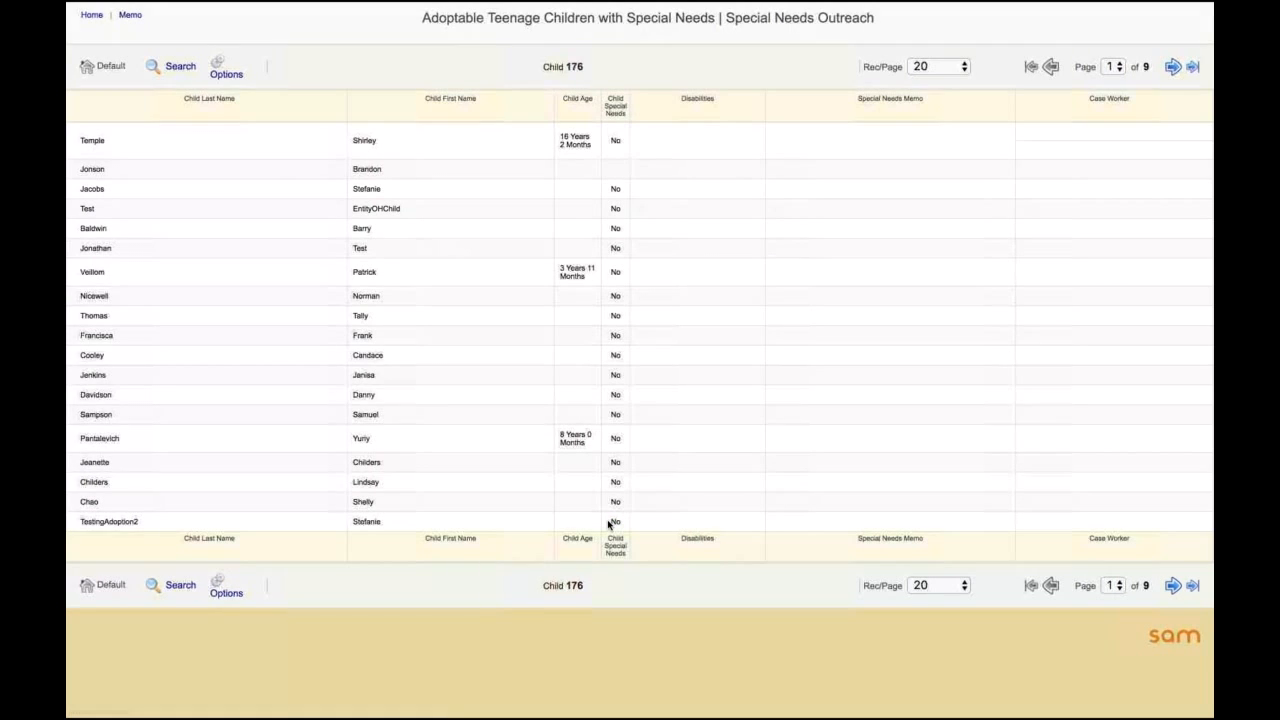
{"action": "mouse_move", "coordinate": [614, 7]}
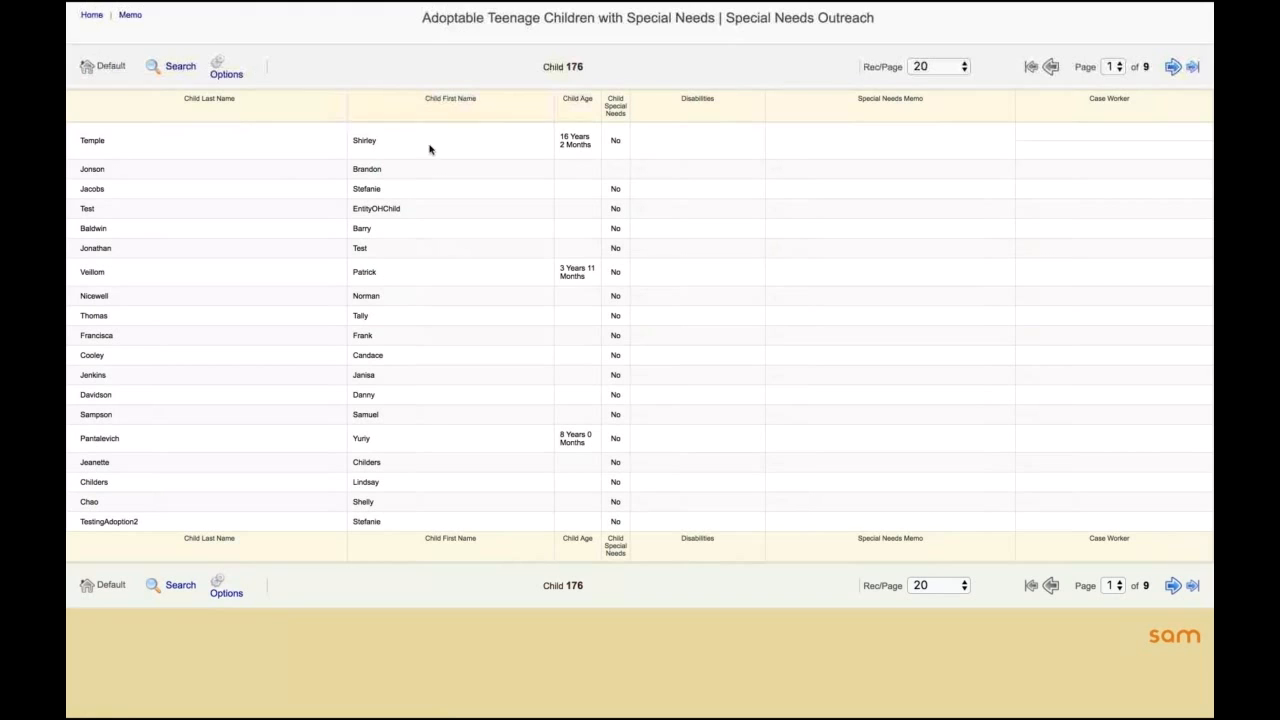
{"action": "left_click", "coordinate": [241, 70]}
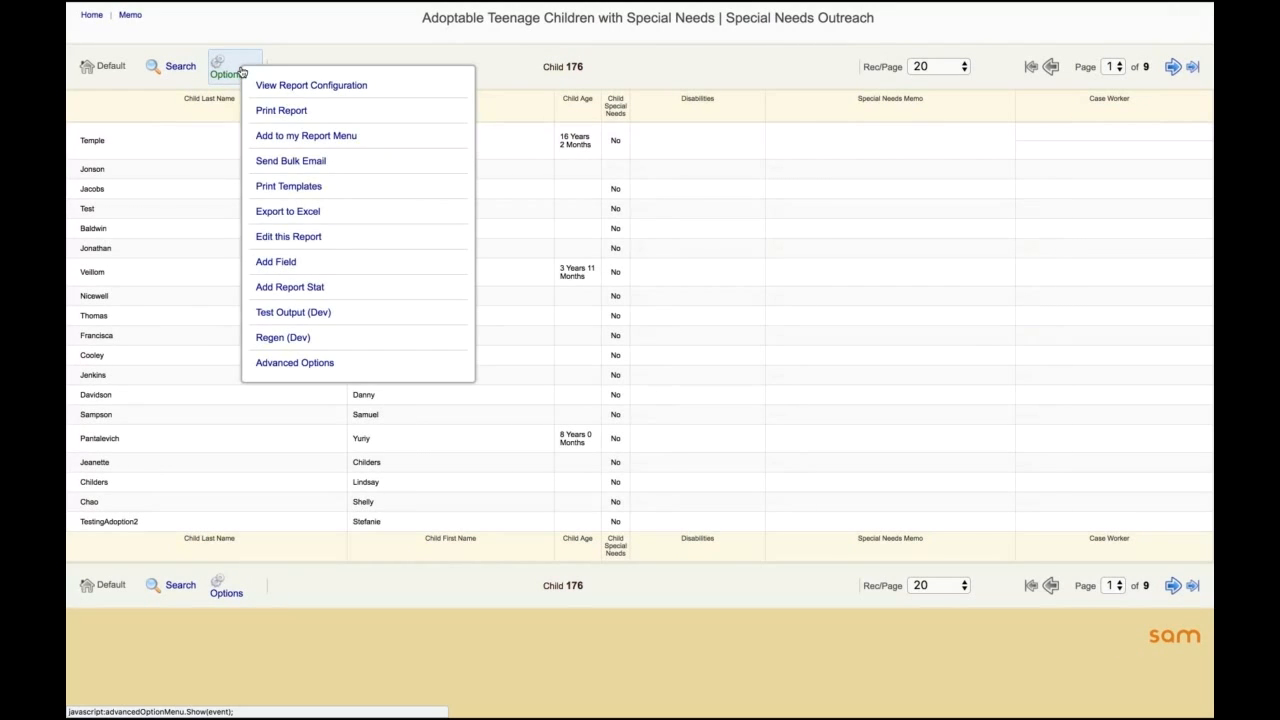
{"action": "left_click", "coordinate": [312, 238]}
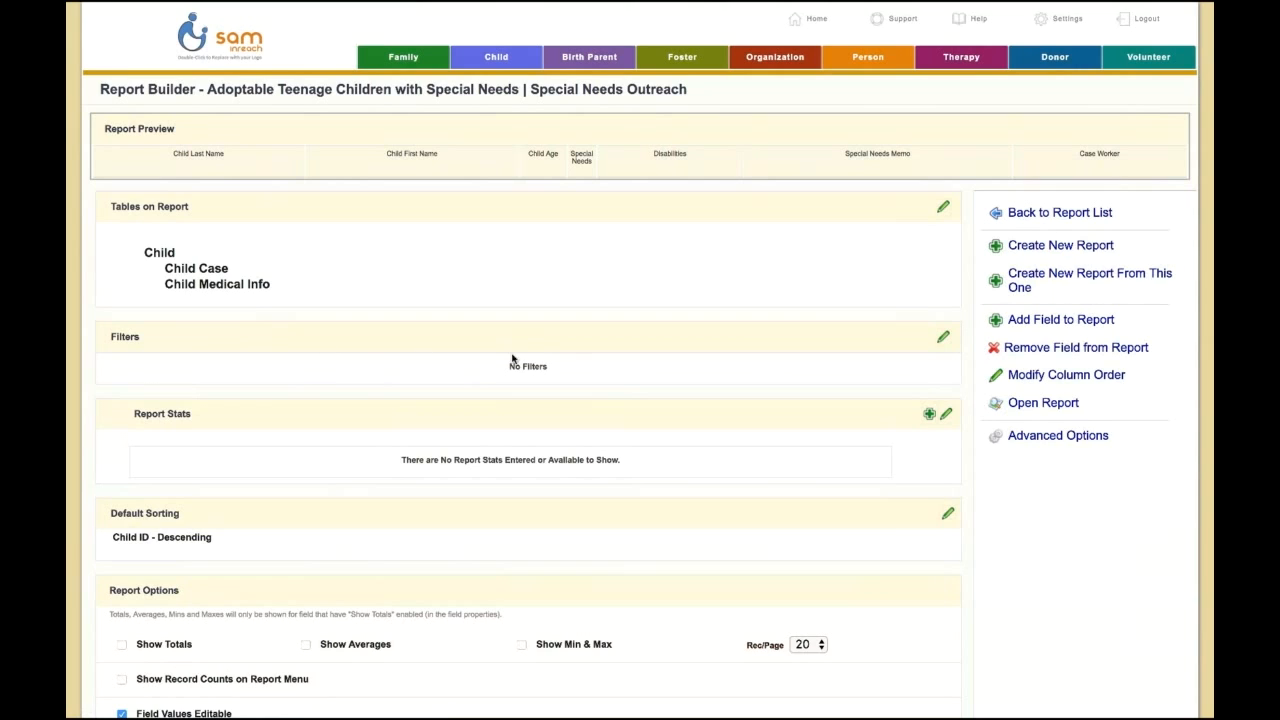
Step: Add a report filter on the Child table requiring Special Needs to equal Yes, and save it
{"action": "left_click", "coordinate": [943, 340]}
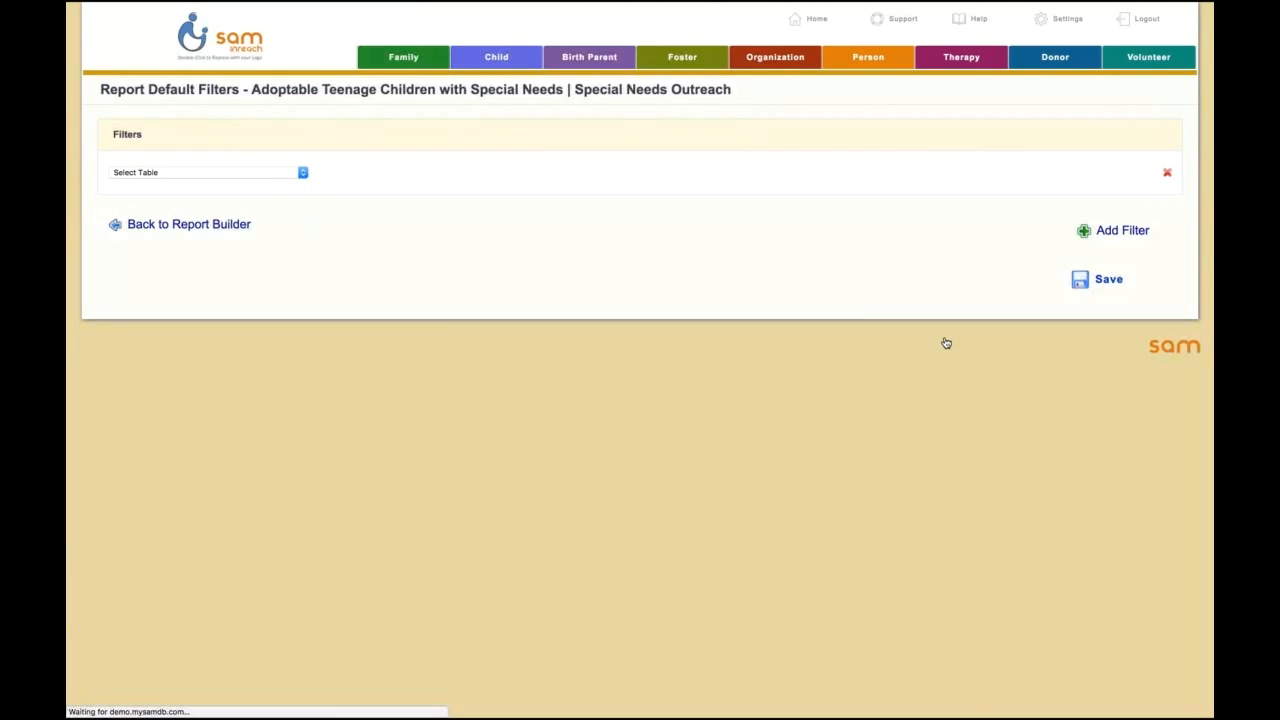
{"action": "left_click", "coordinate": [241, 176]}
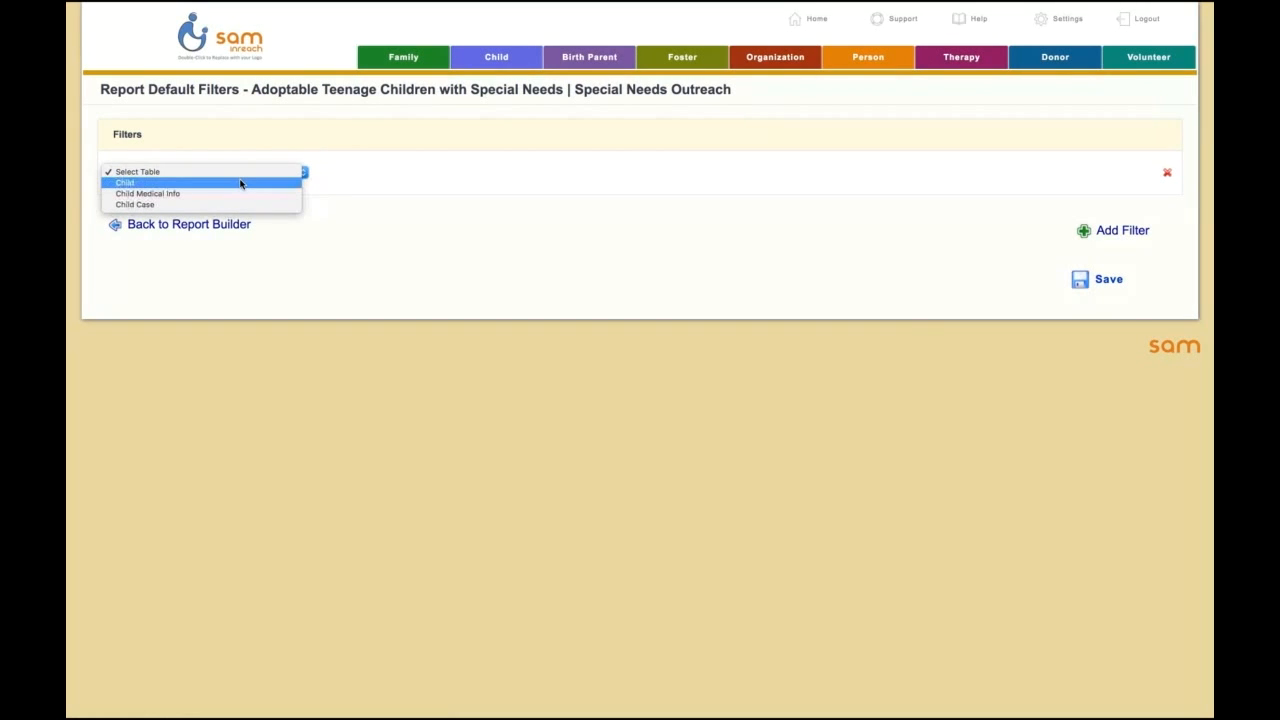
{"action": "left_click", "coordinate": [240, 183]}
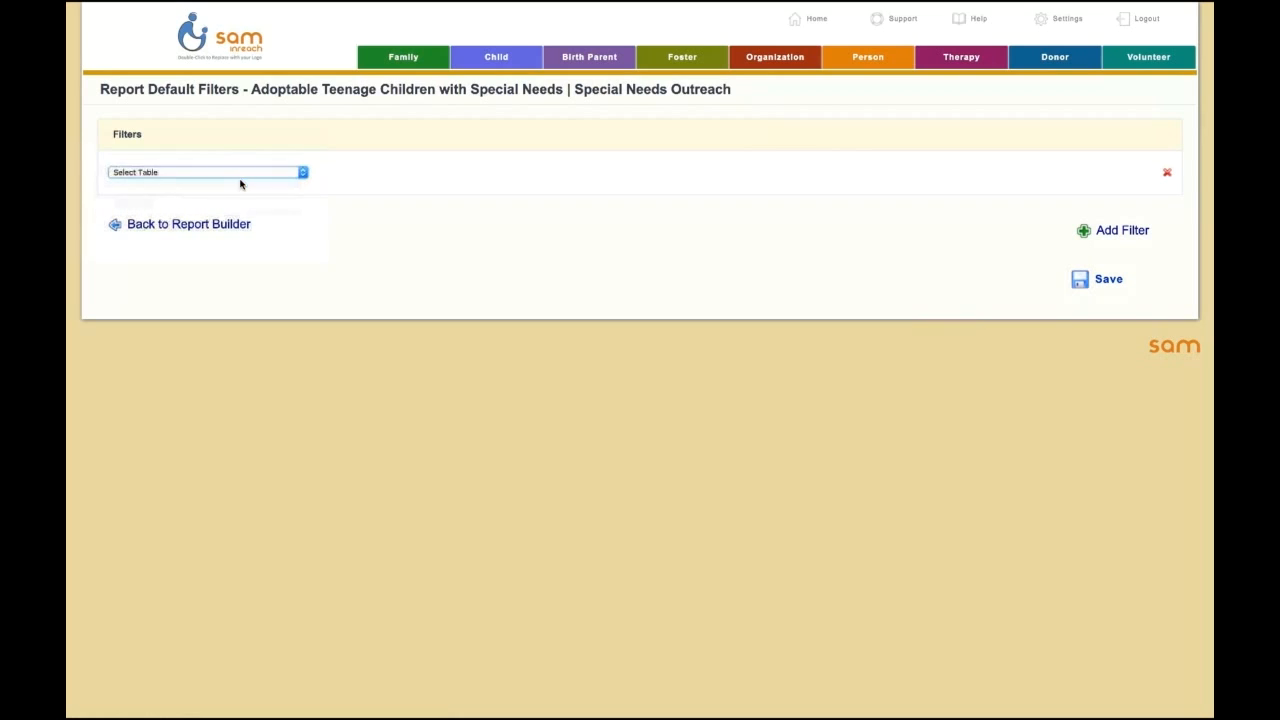
{"action": "left_click", "coordinate": [372, 176]}
{"action": "type", "text": "sp"}
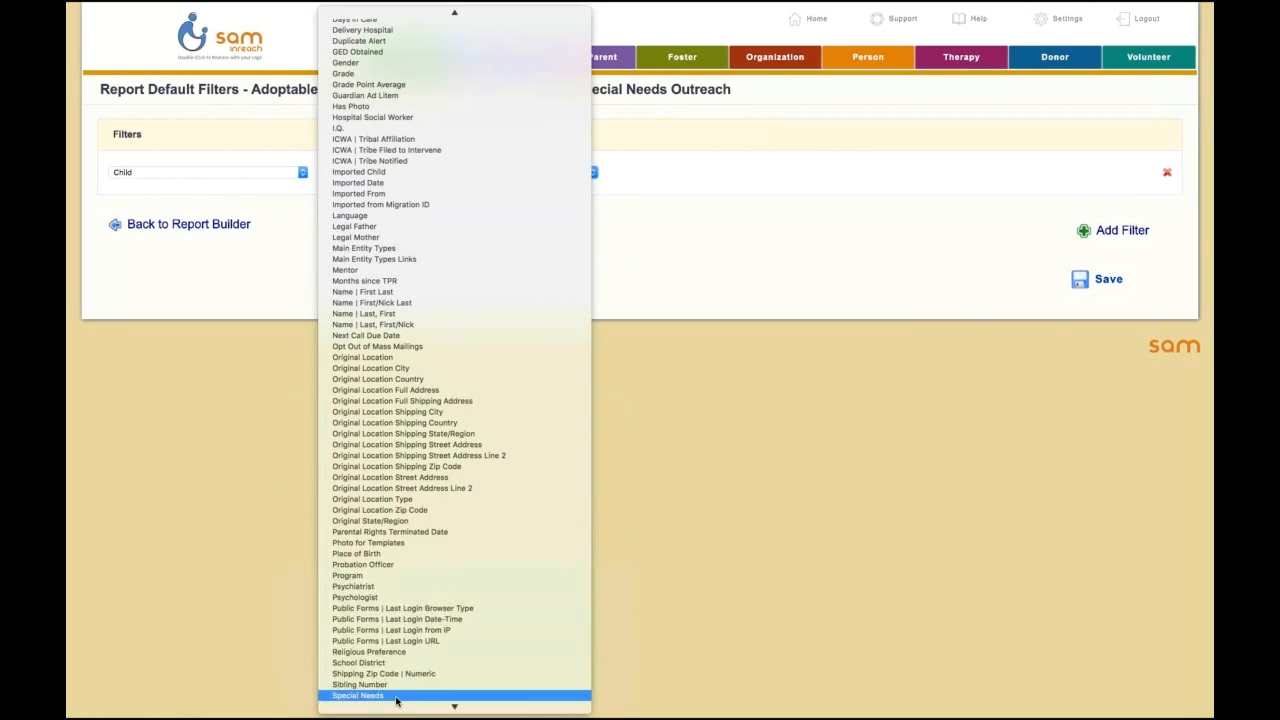
{"action": "left_click", "coordinate": [395, 696]}
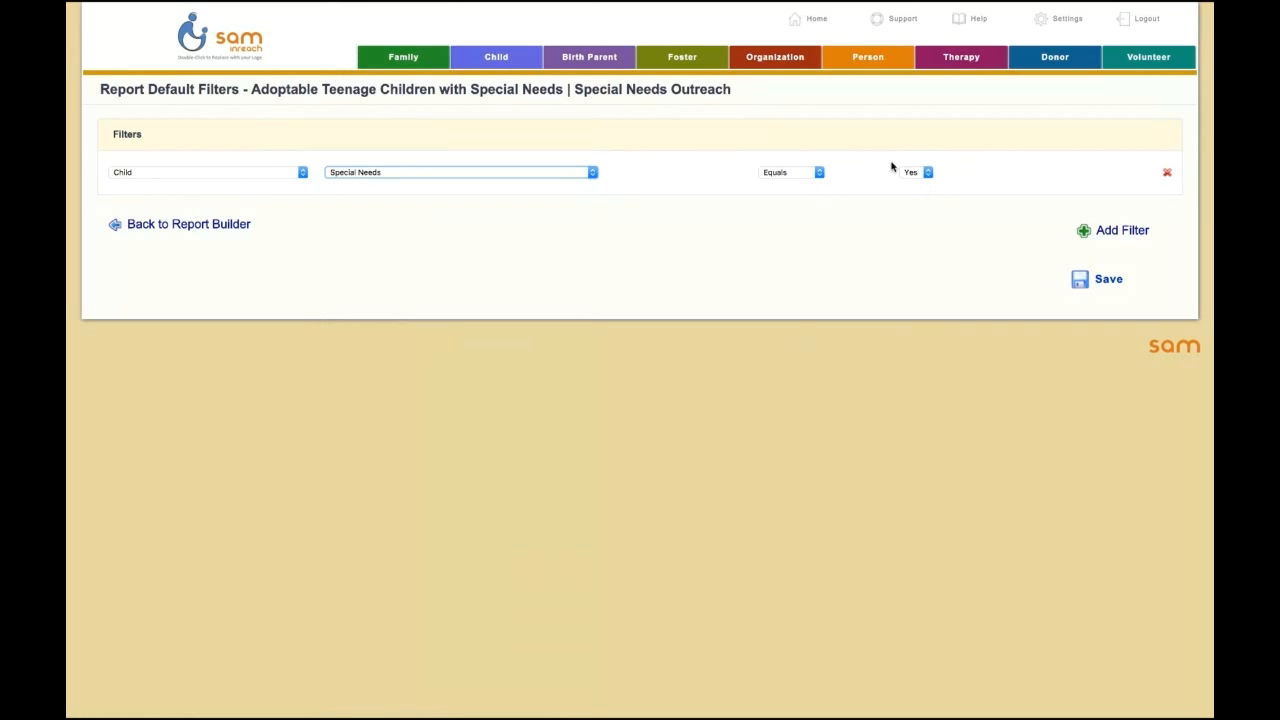
{"action": "left_click", "coordinate": [1096, 279]}
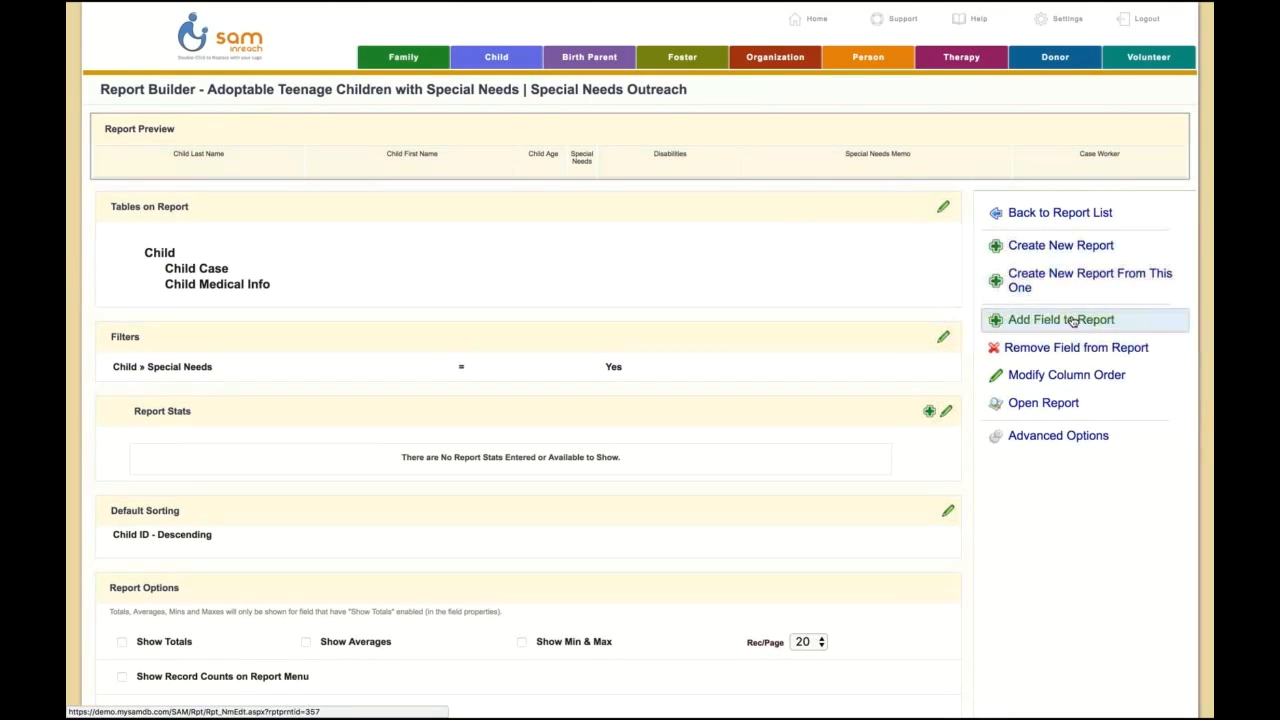
Step: Open the filtered report to review the children's ages and special needs details, and close it again
{"action": "left_click", "coordinate": [1039, 406]}
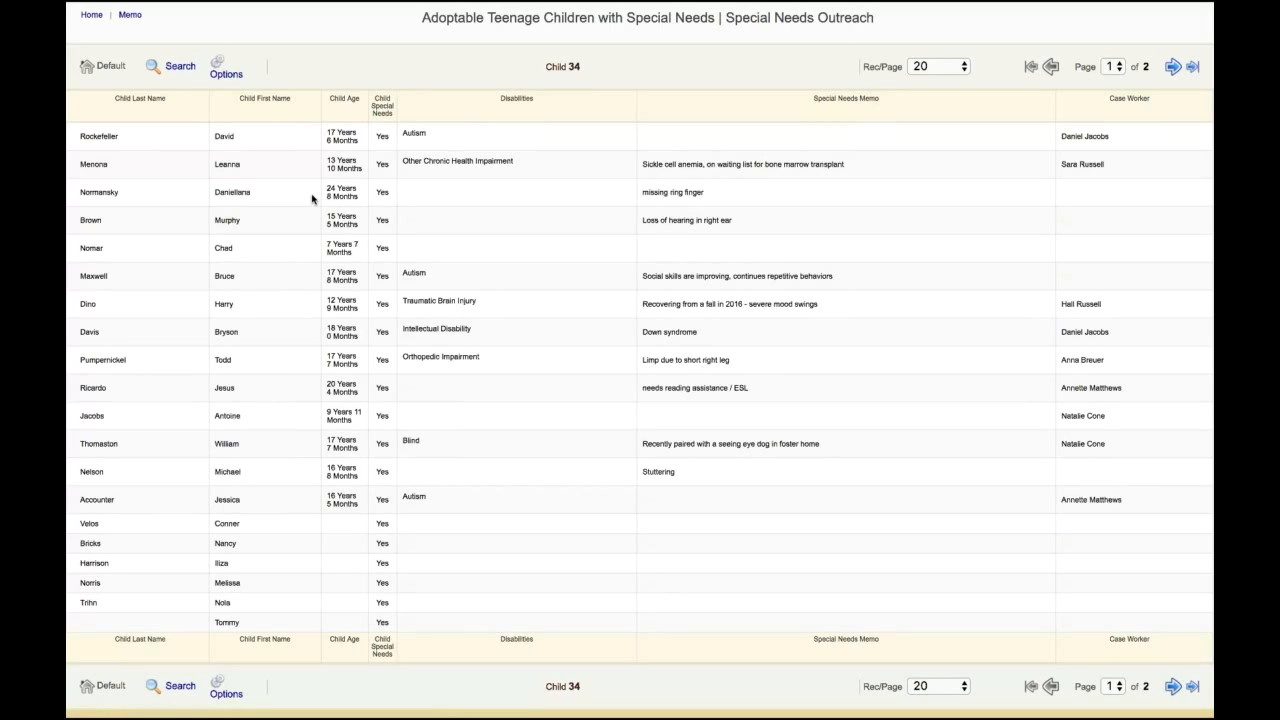
{"action": "mouse_move", "coordinate": [402, 5]}
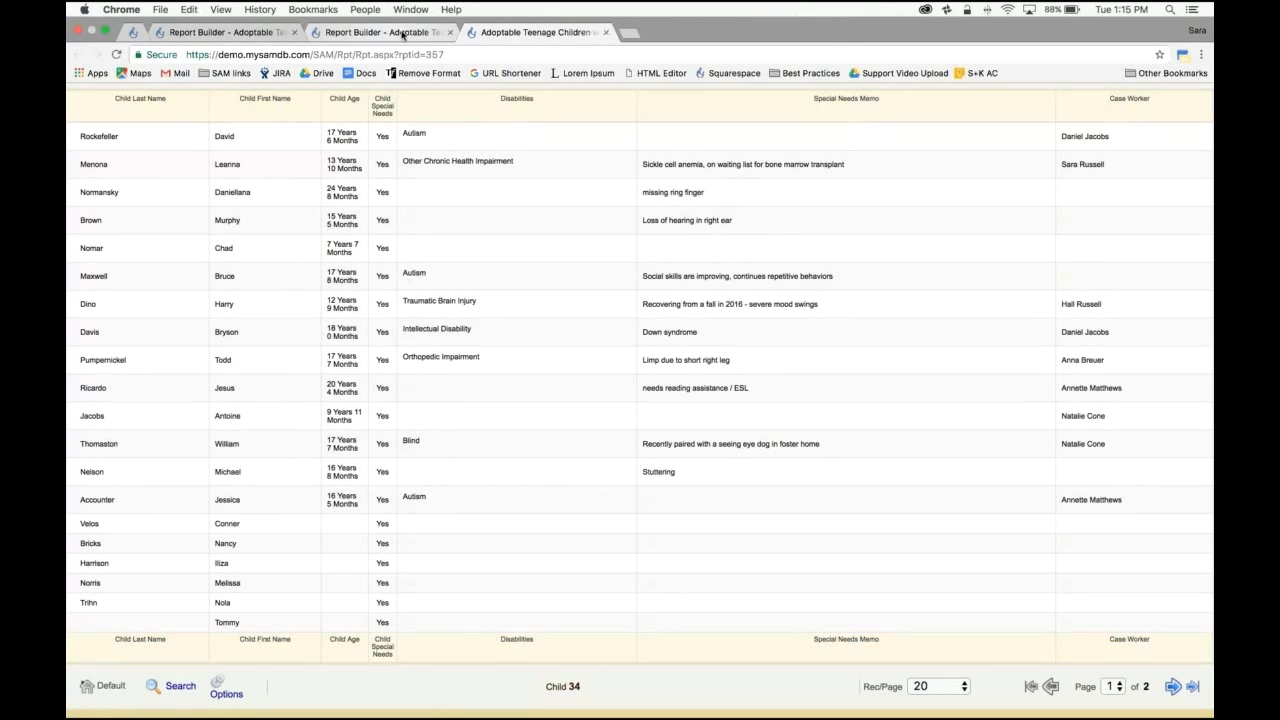
{"action": "left_click_drag", "start_coordinate": [479, 34], "coordinate": [443, 40]}
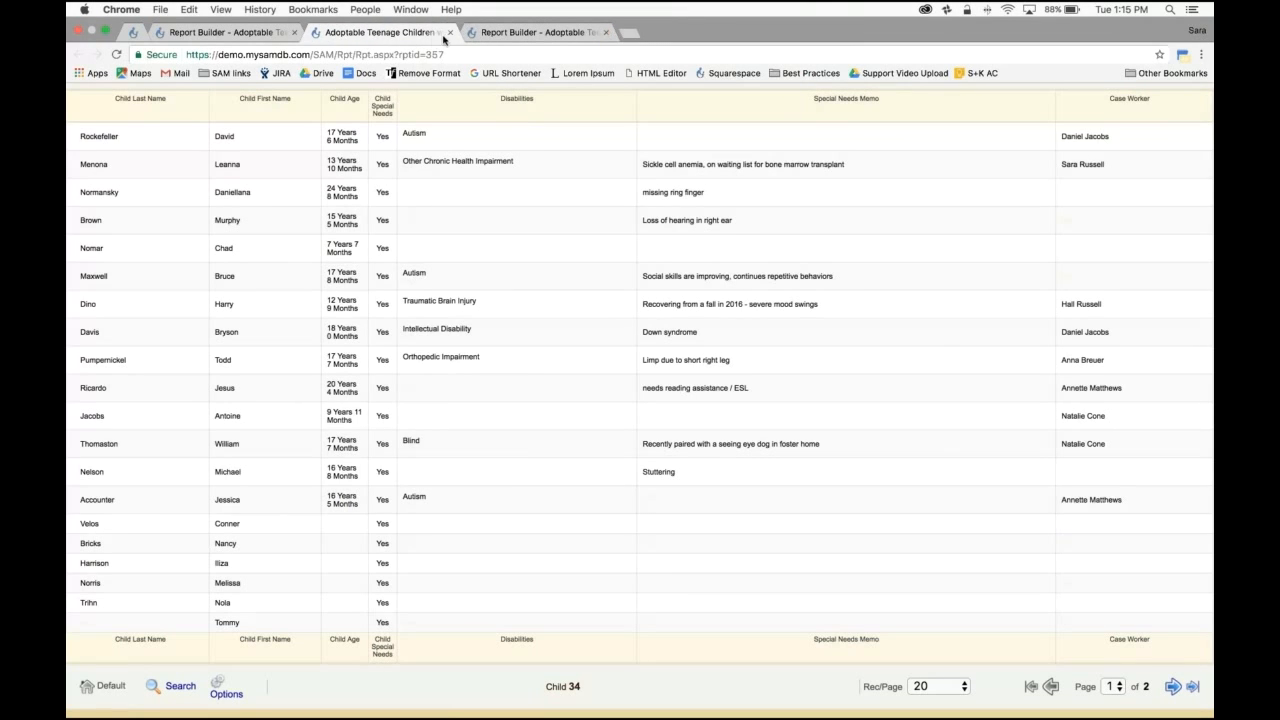
{"action": "left_click", "coordinate": [450, 33]}
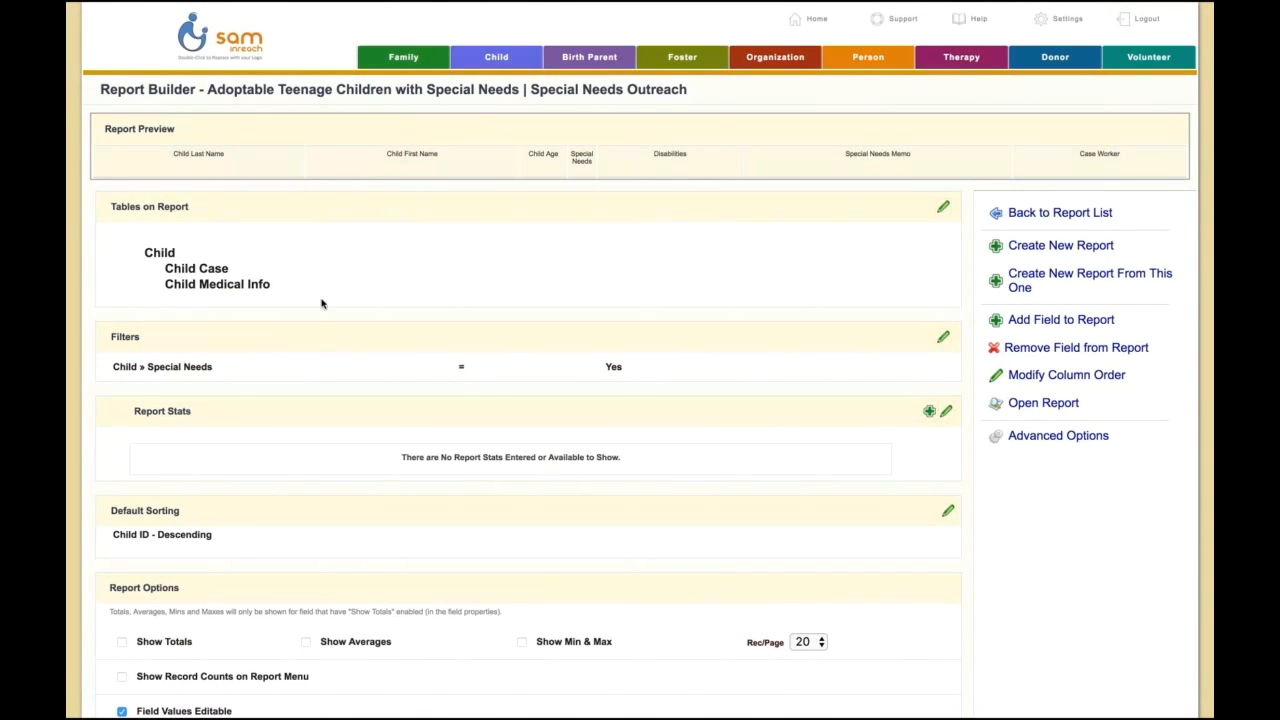
Step: Add a second filter on the Child table with Child Birth Date Less Than 03/21/2004
{"action": "left_click", "coordinate": [939, 341]}
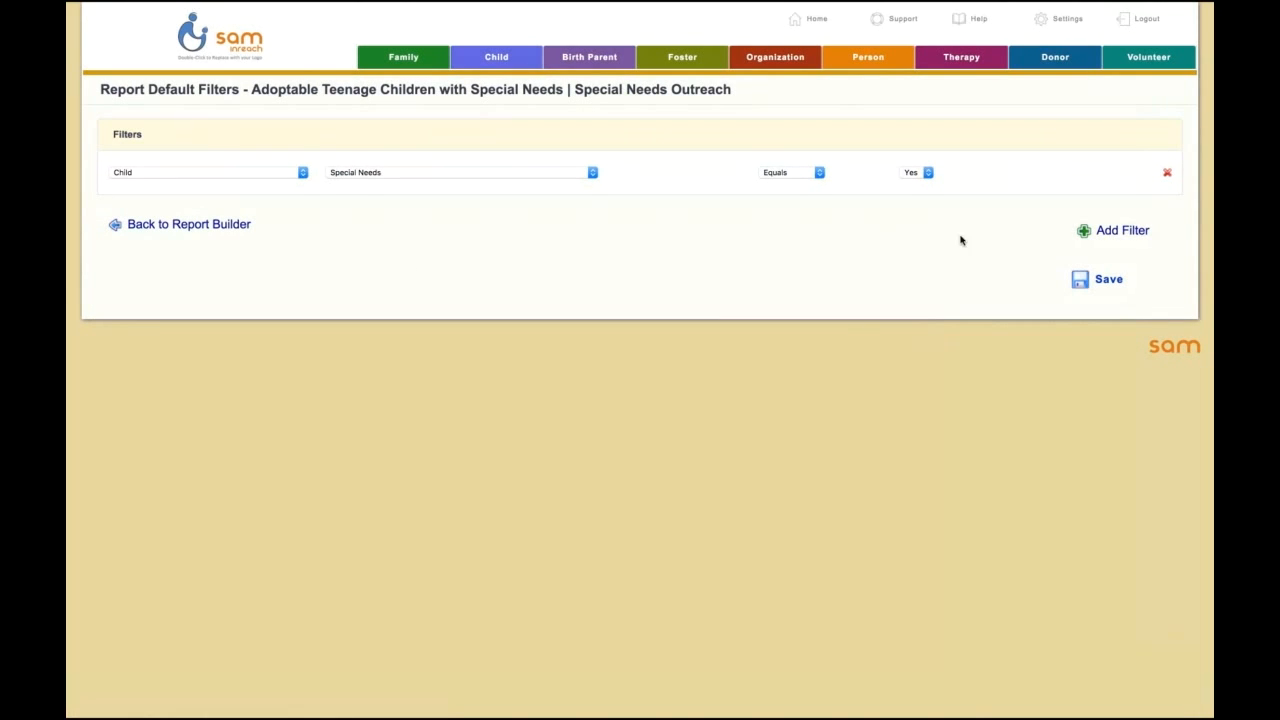
{"action": "left_click", "coordinate": [1100, 232]}
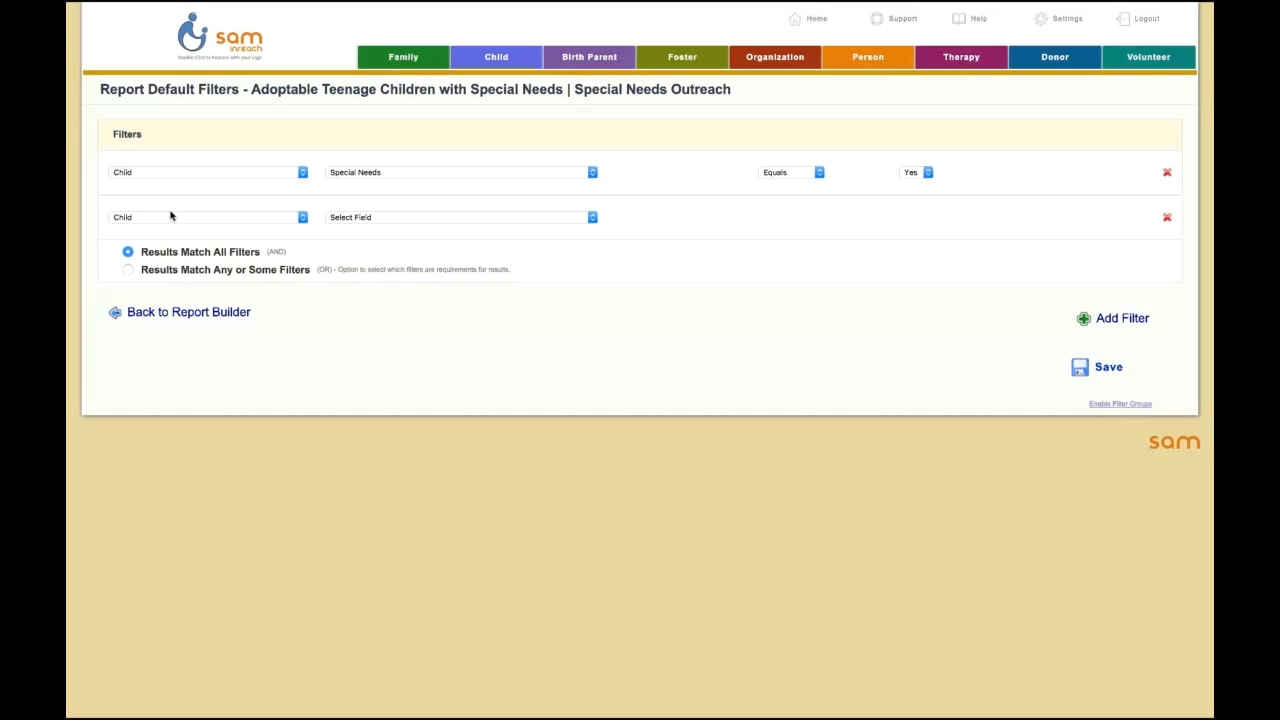
{"action": "left_click", "coordinate": [370, 222]}
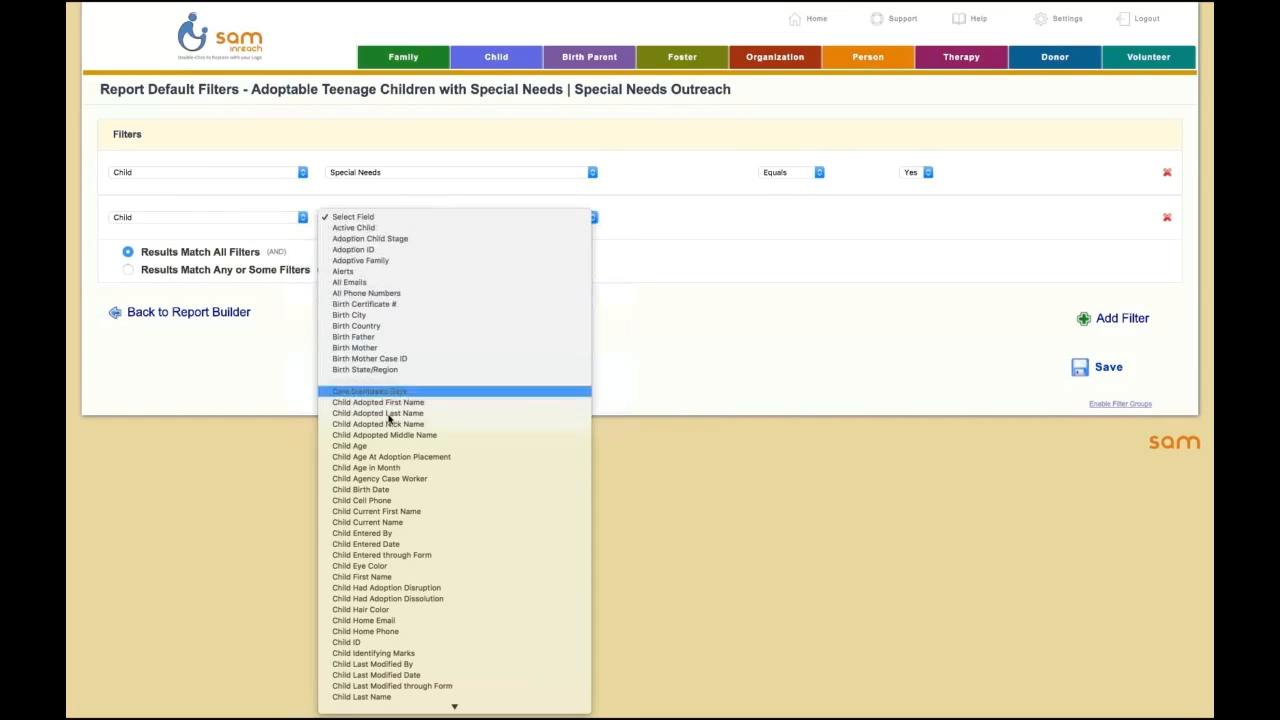
{"action": "left_click", "coordinate": [374, 490]}
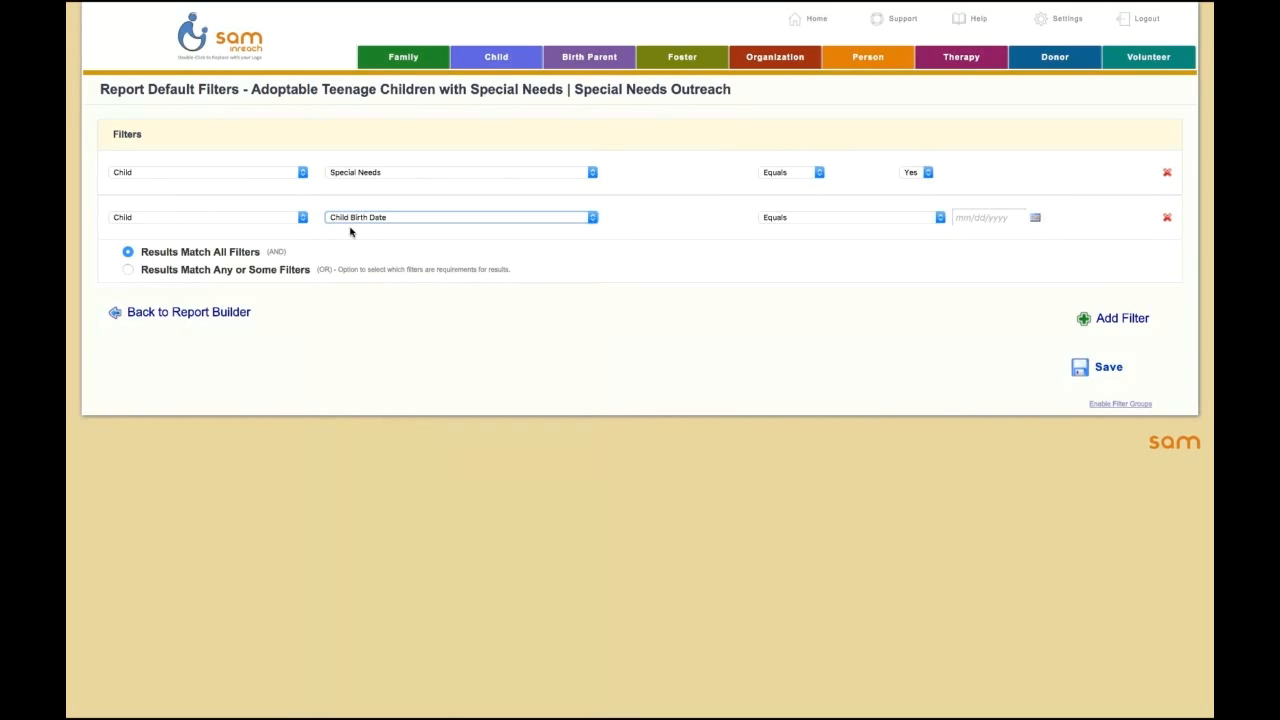
{"action": "left_click", "coordinate": [798, 219]}
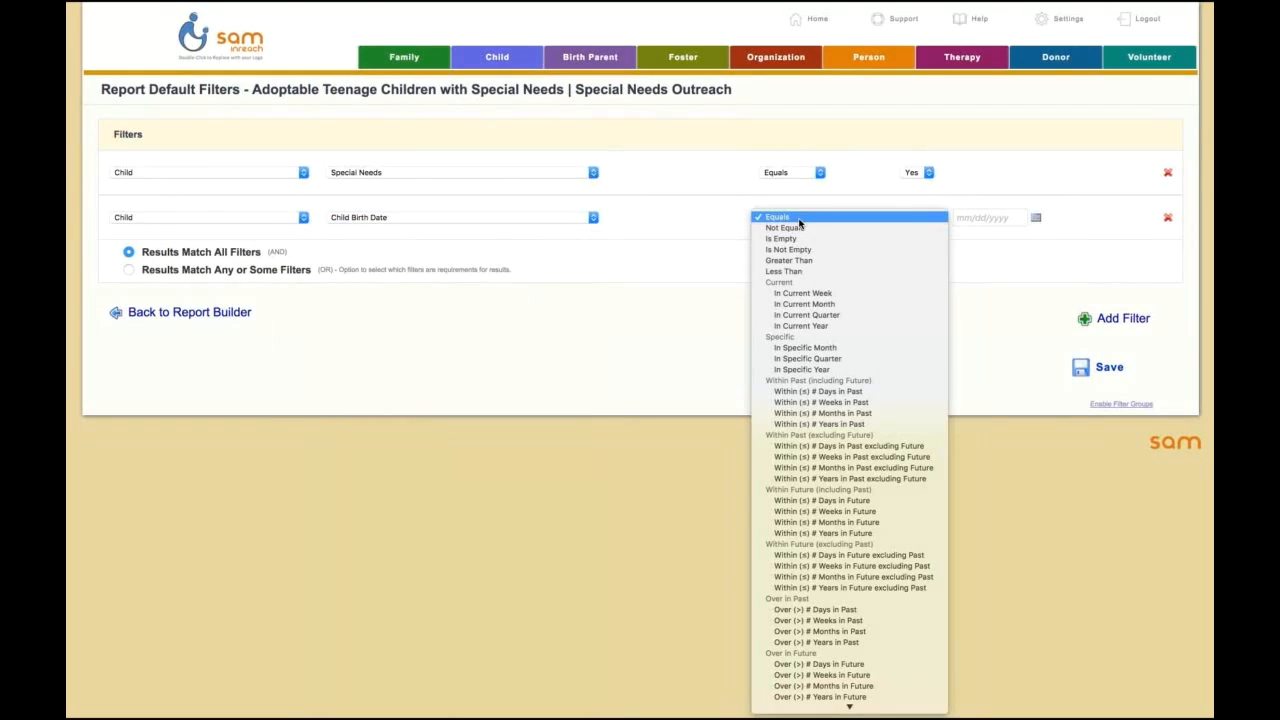
{"action": "left_click", "coordinate": [812, 272]}
{"action": "left_click", "coordinate": [985, 216]}
{"action": "type", "text": "03/21/2004"}
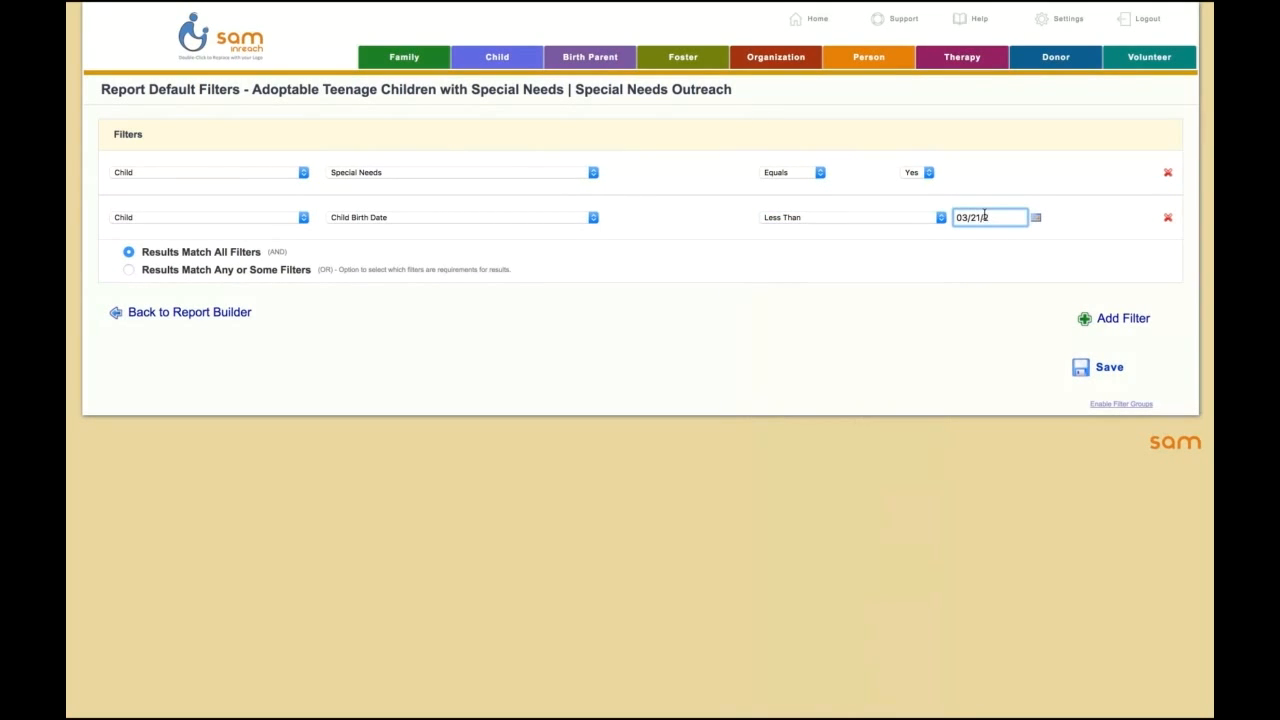
Step: Add a third filter on the Child table with Child Age Less Than 19 years
{"action": "left_click", "coordinate": [994, 291]}
{"action": "left_click", "coordinate": [1090, 324]}
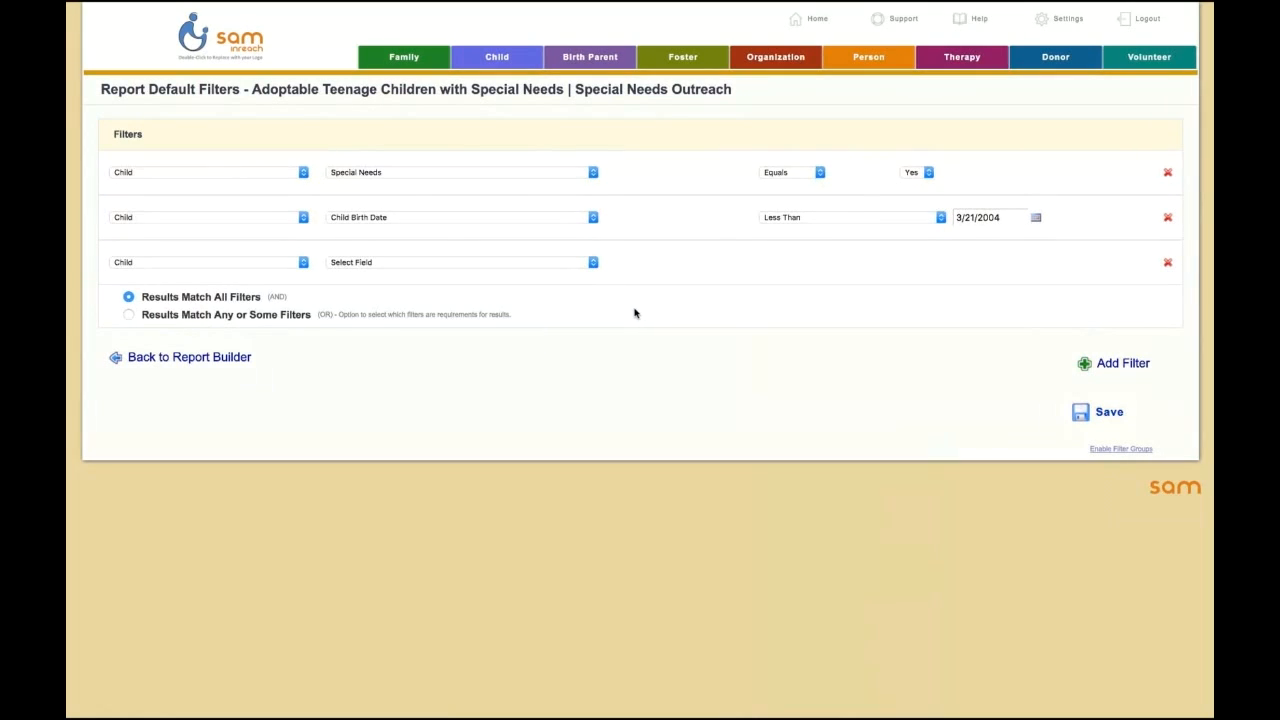
{"action": "left_click", "coordinate": [377, 264]}
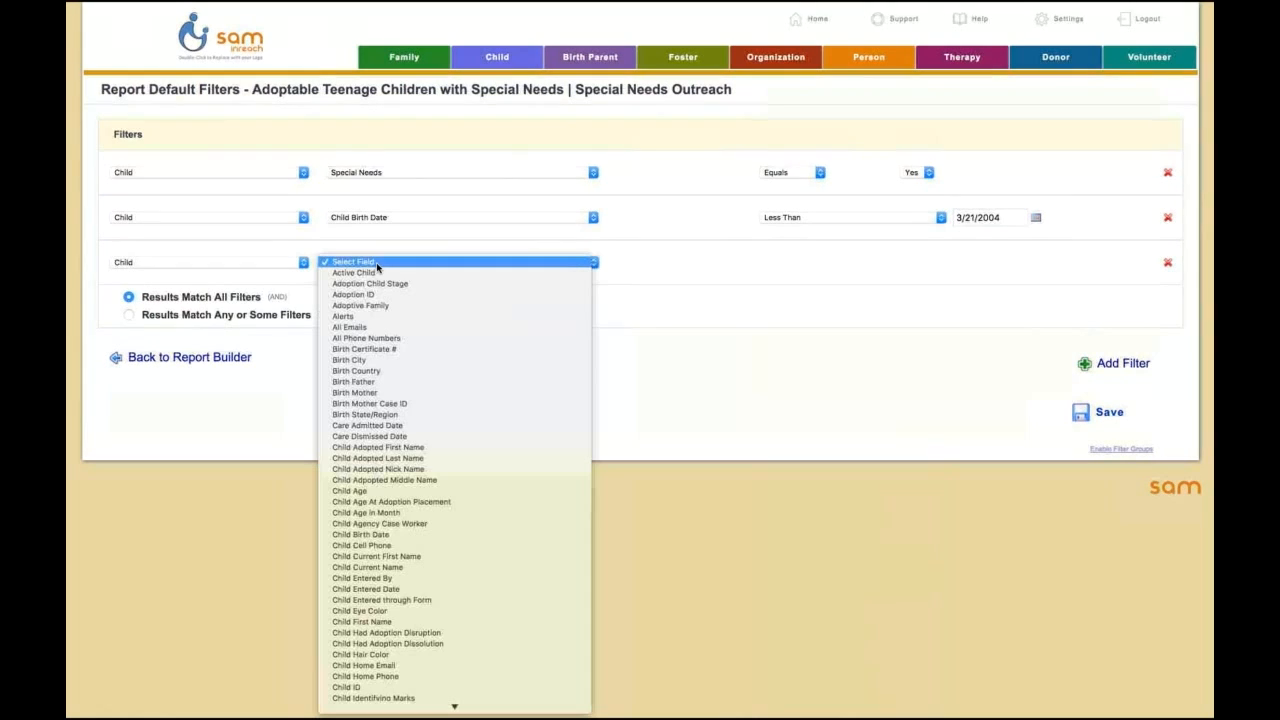
{"action": "left_click", "coordinate": [358, 491]}
{"action": "left_click", "coordinate": [800, 263]}
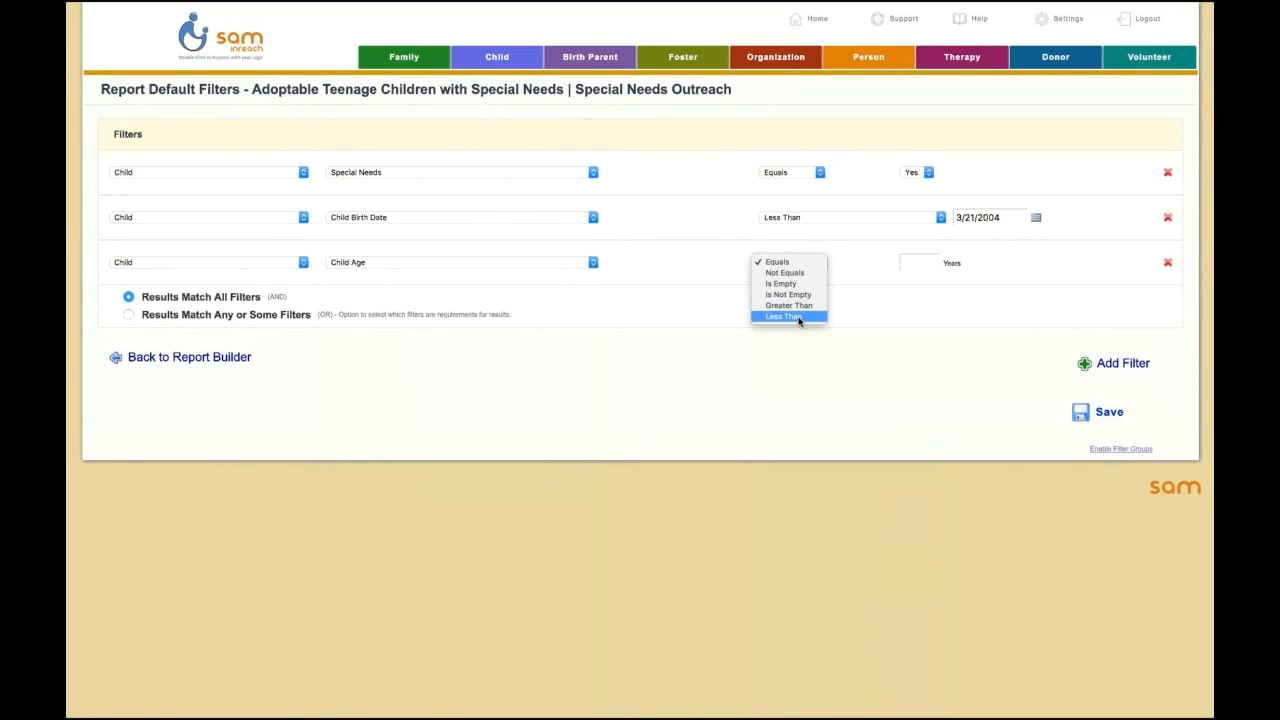
{"action": "left_click", "coordinate": [799, 317]}
{"action": "left_click", "coordinate": [917, 263]}
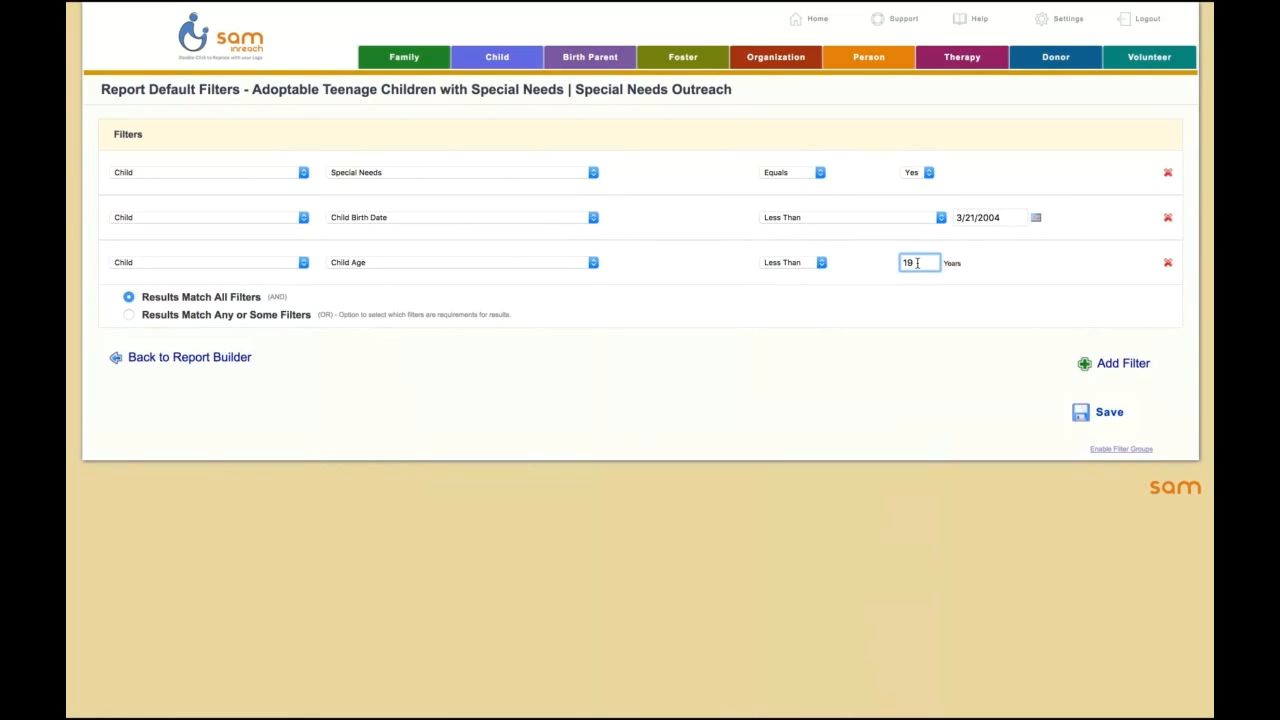
{"action": "left_click", "coordinate": [960, 303]}
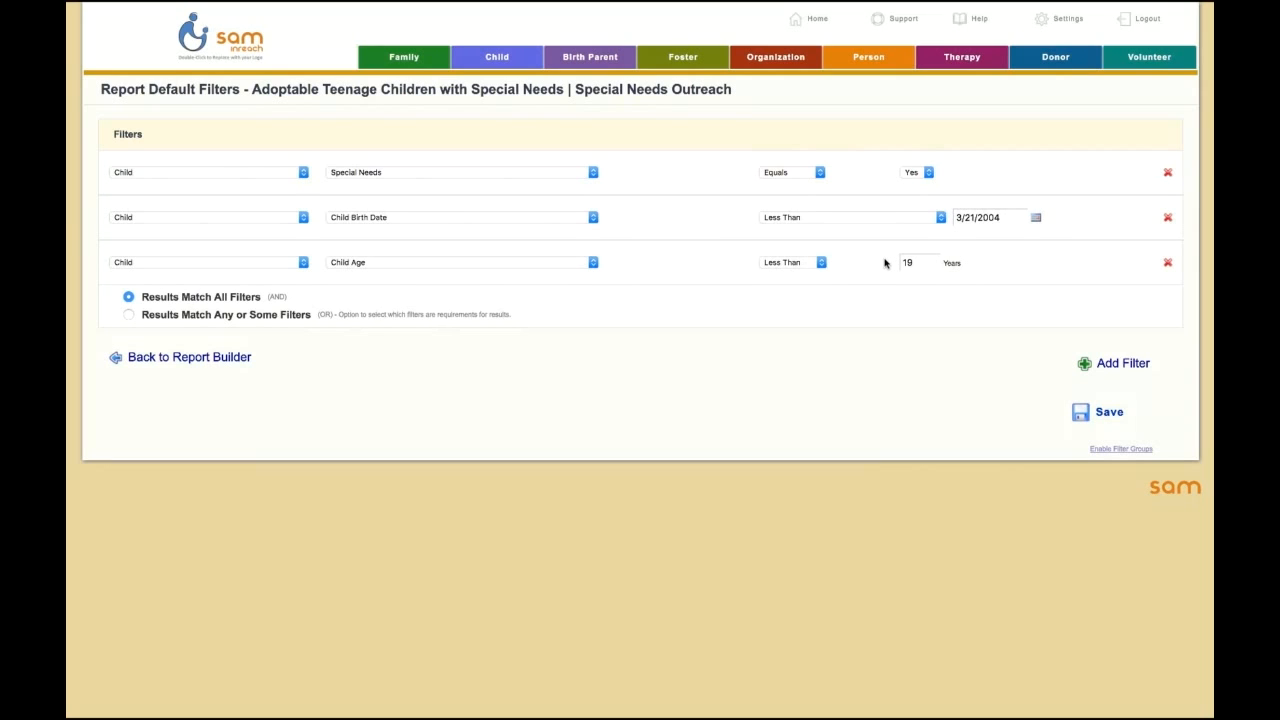
Step: Add a fourth filter on the Child Case table with Child Case Status Not Equals Adopted
{"action": "left_click", "coordinate": [1089, 366]}
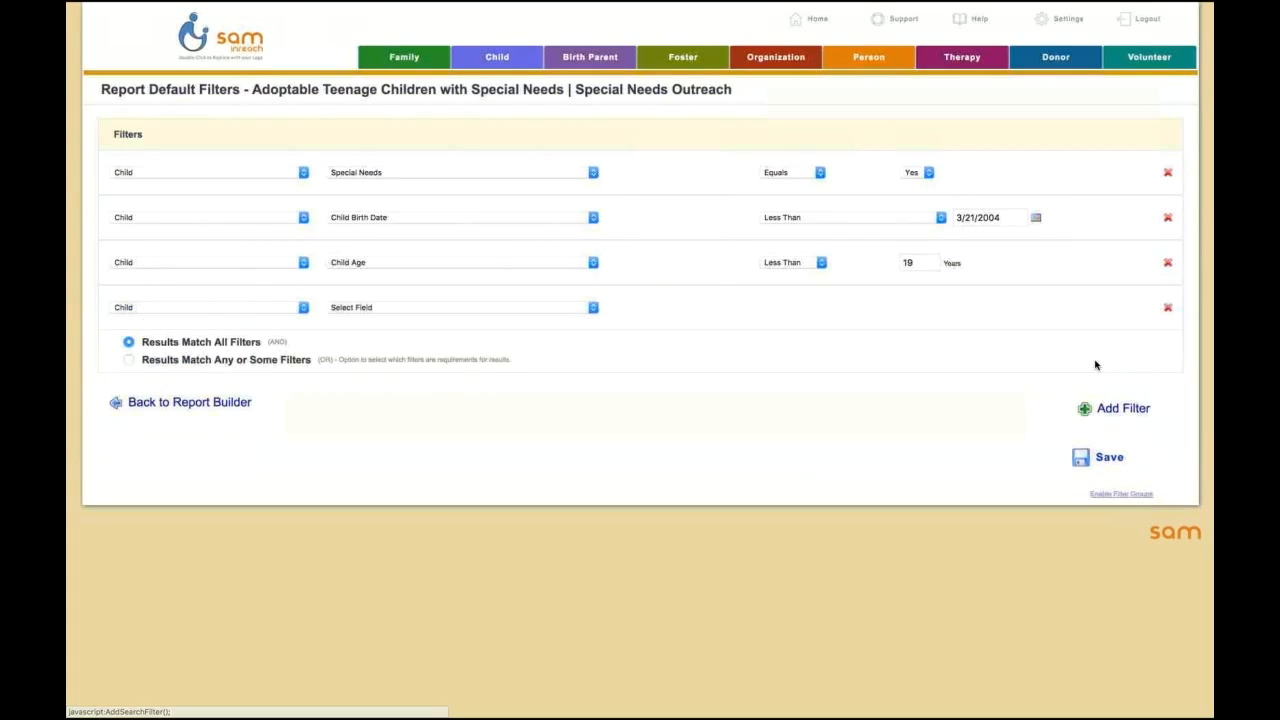
{"action": "left_click", "coordinate": [249, 310]}
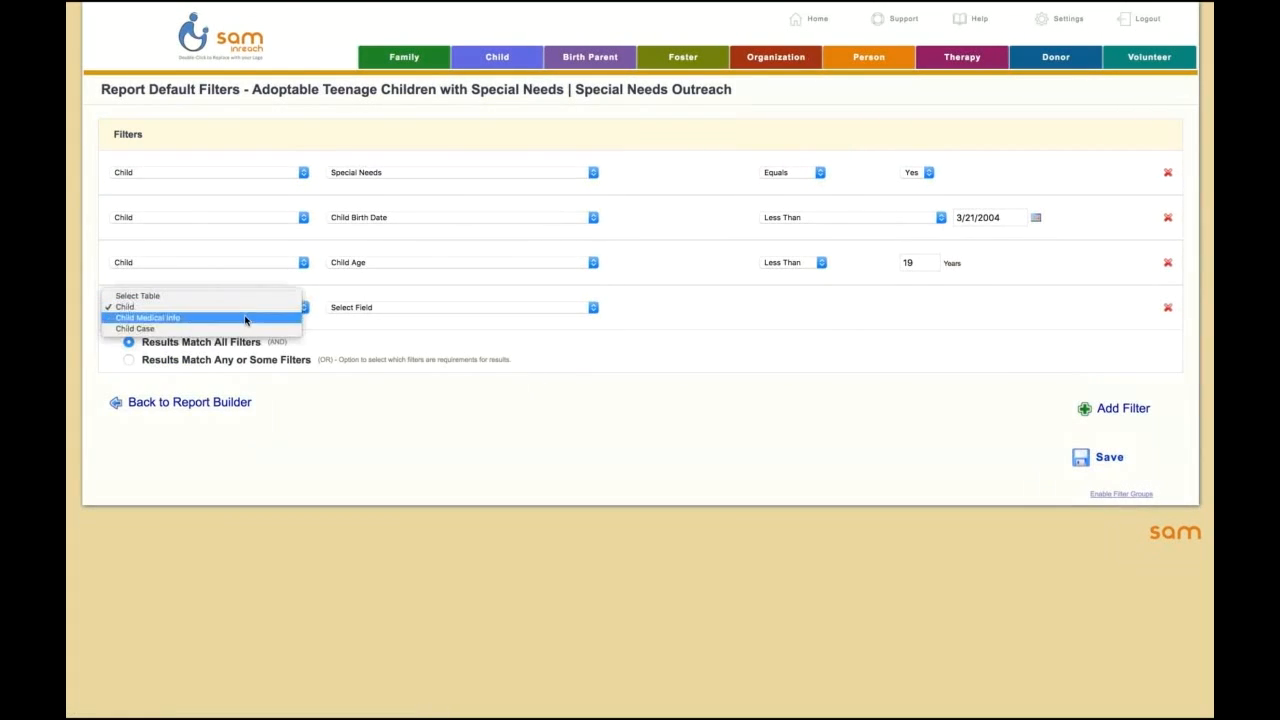
{"action": "left_click", "coordinate": [241, 328]}
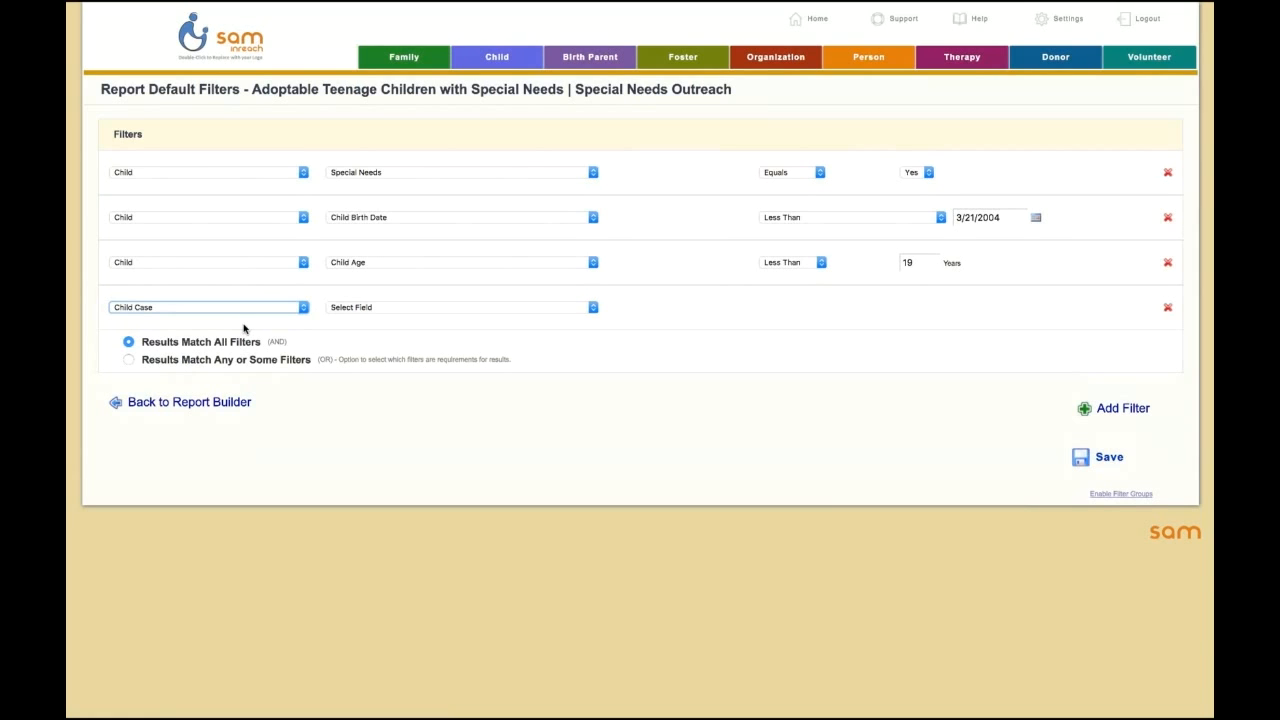
{"action": "left_click", "coordinate": [352, 307]}
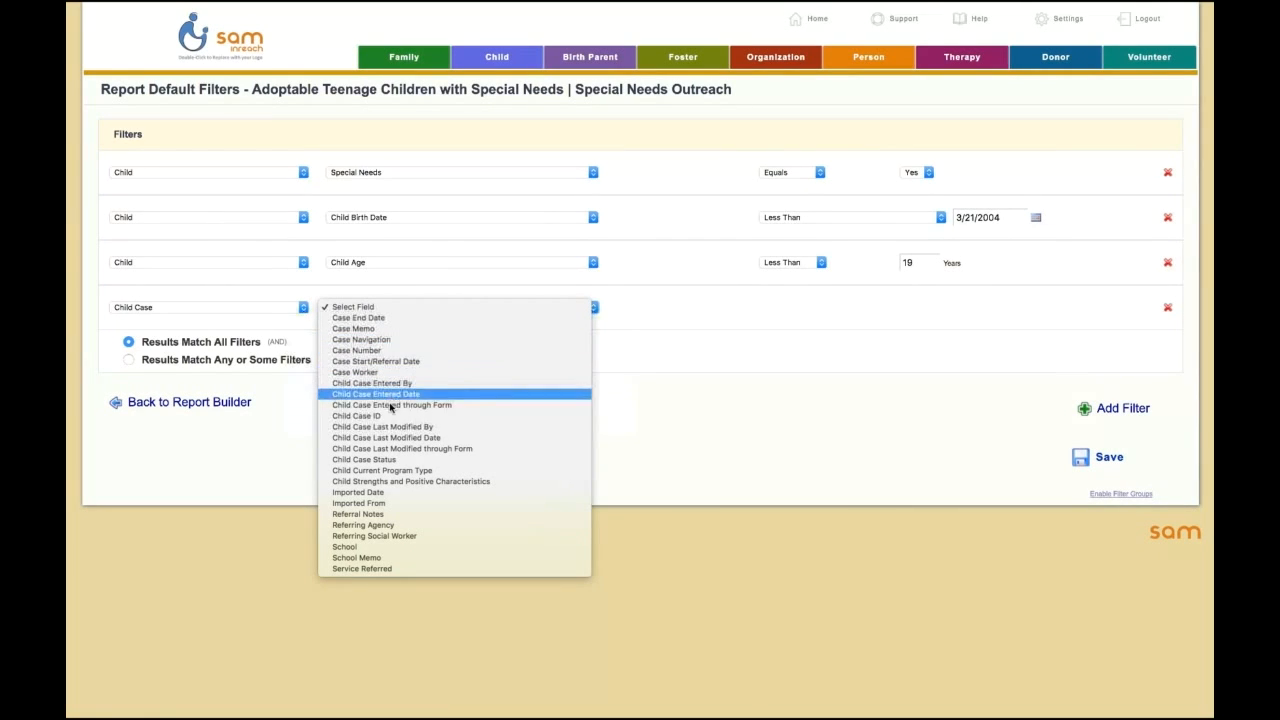
{"action": "left_click", "coordinate": [357, 464]}
{"action": "left_click", "coordinate": [790, 311]}
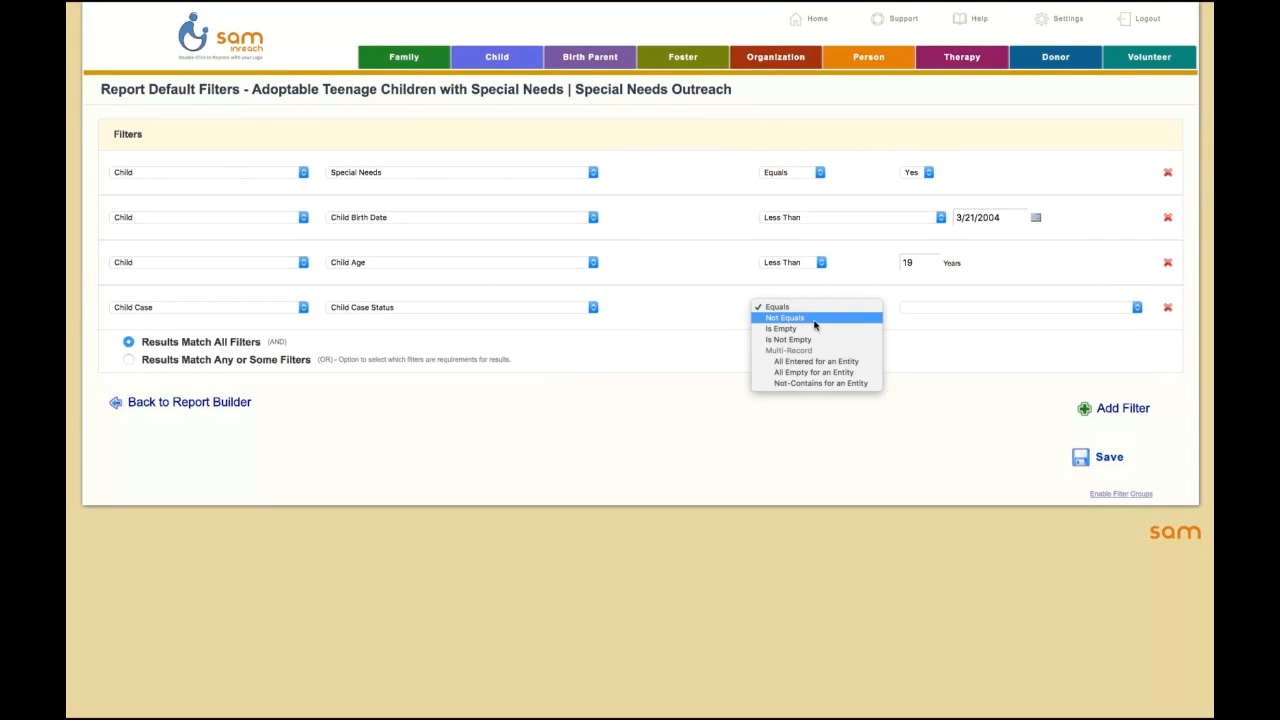
{"action": "left_click", "coordinate": [815, 320]}
{"action": "left_click", "coordinate": [916, 310]}
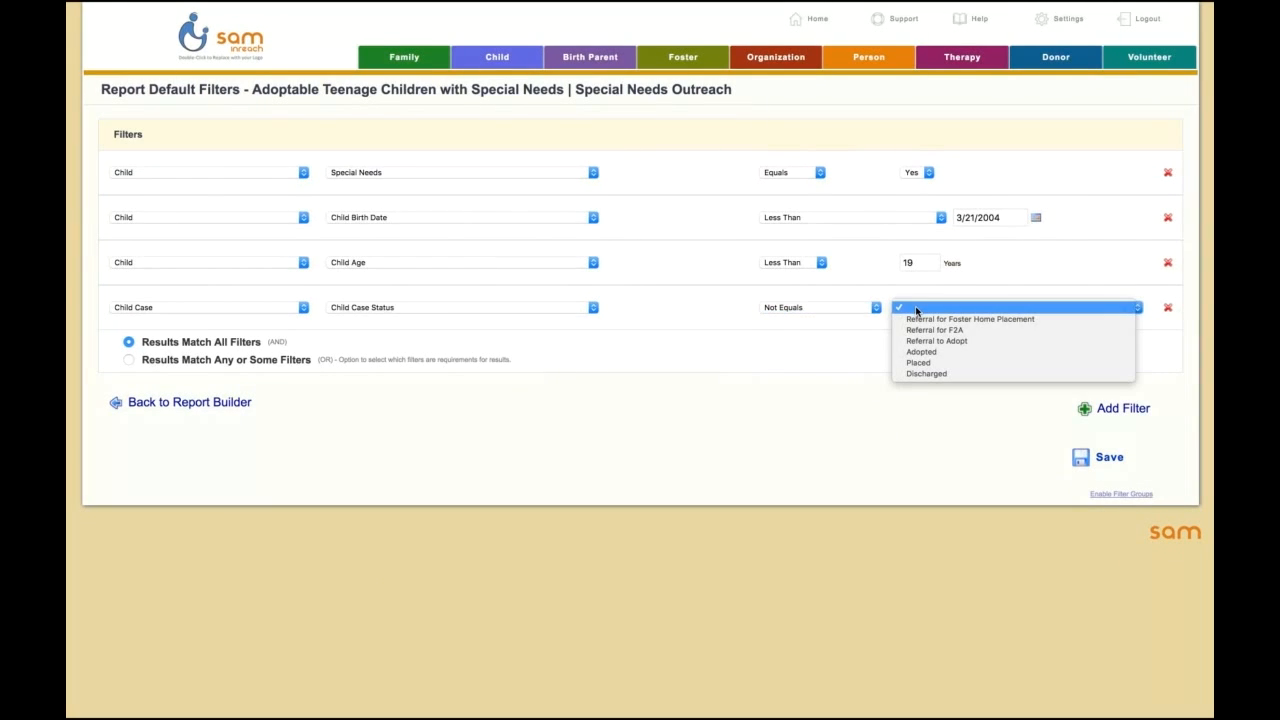
{"action": "left_click", "coordinate": [918, 352]}
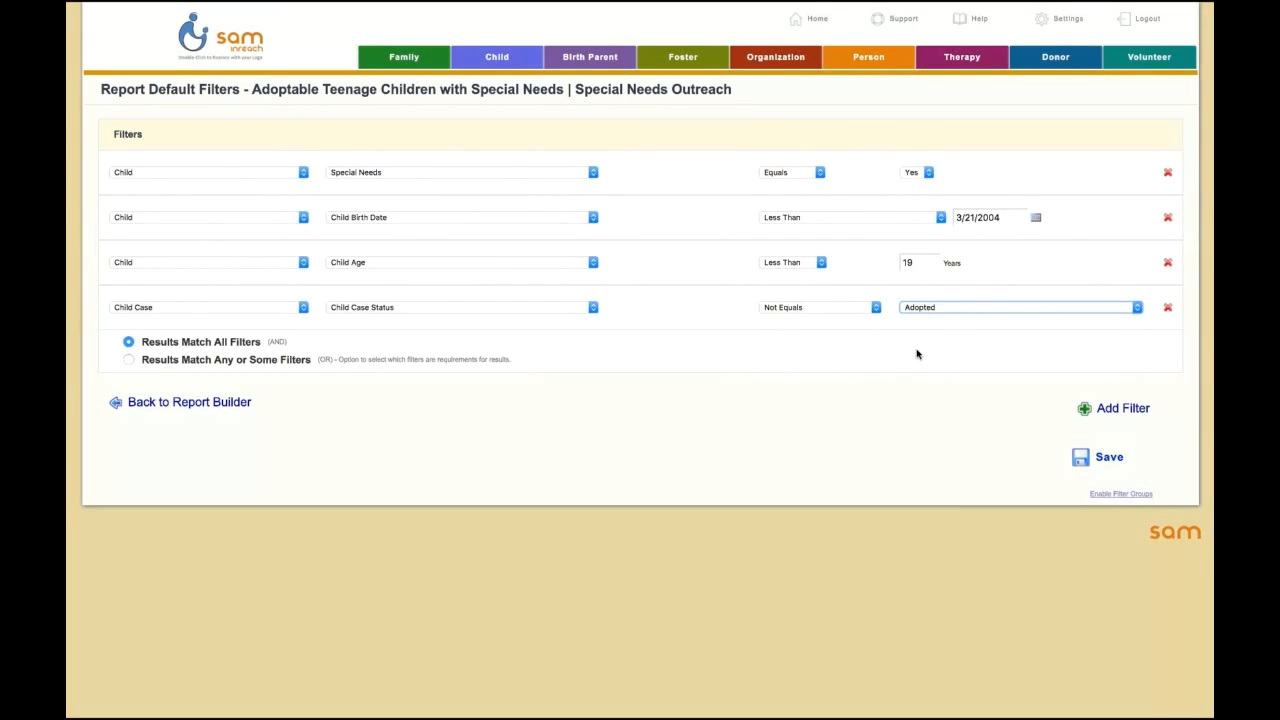
Step: Add a fifth filter on the Child Case table with Child Case Status Not Equals Discharged, and save the filters
{"action": "left_click", "coordinate": [1085, 412]}
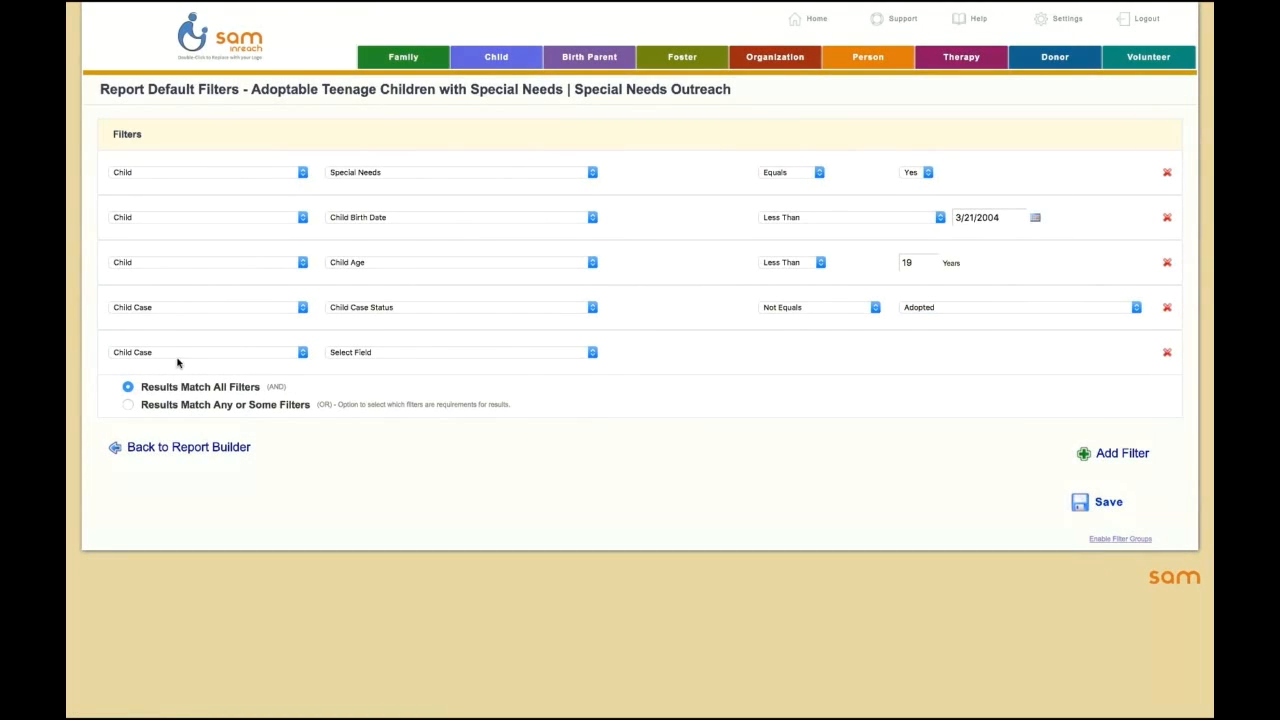
{"action": "left_click", "coordinate": [379, 353]}
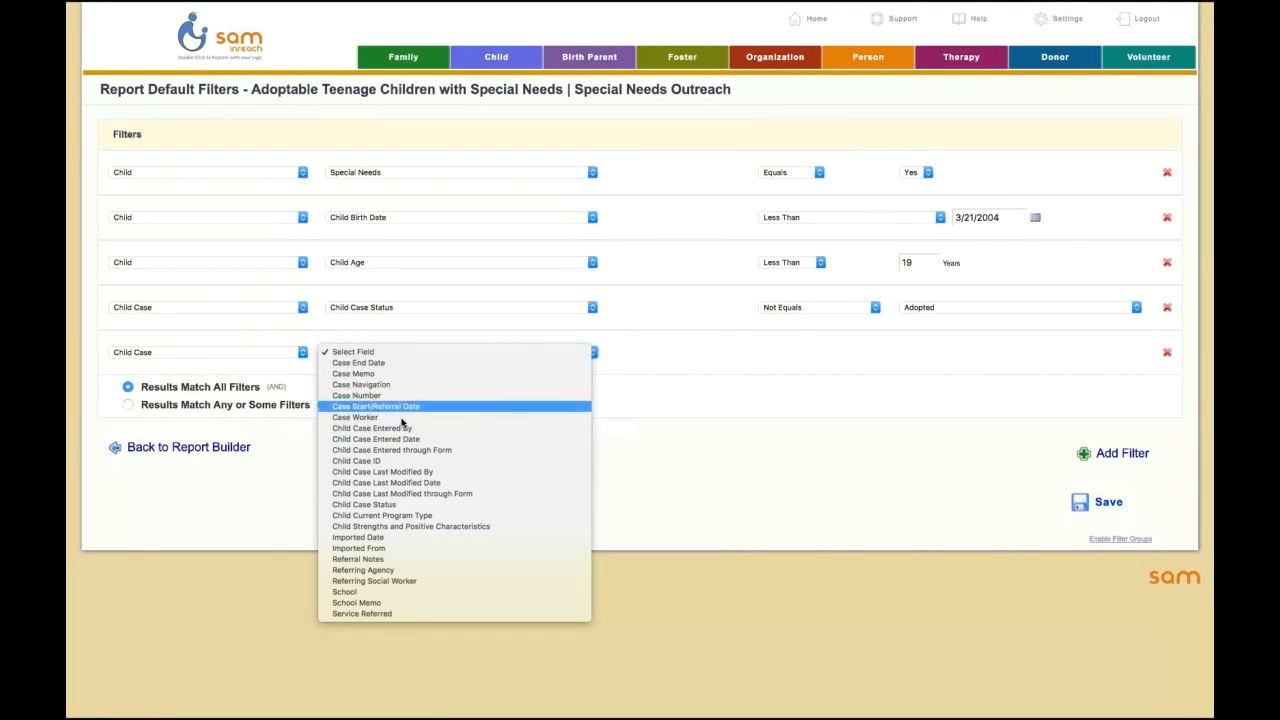
{"action": "left_click", "coordinate": [409, 507]}
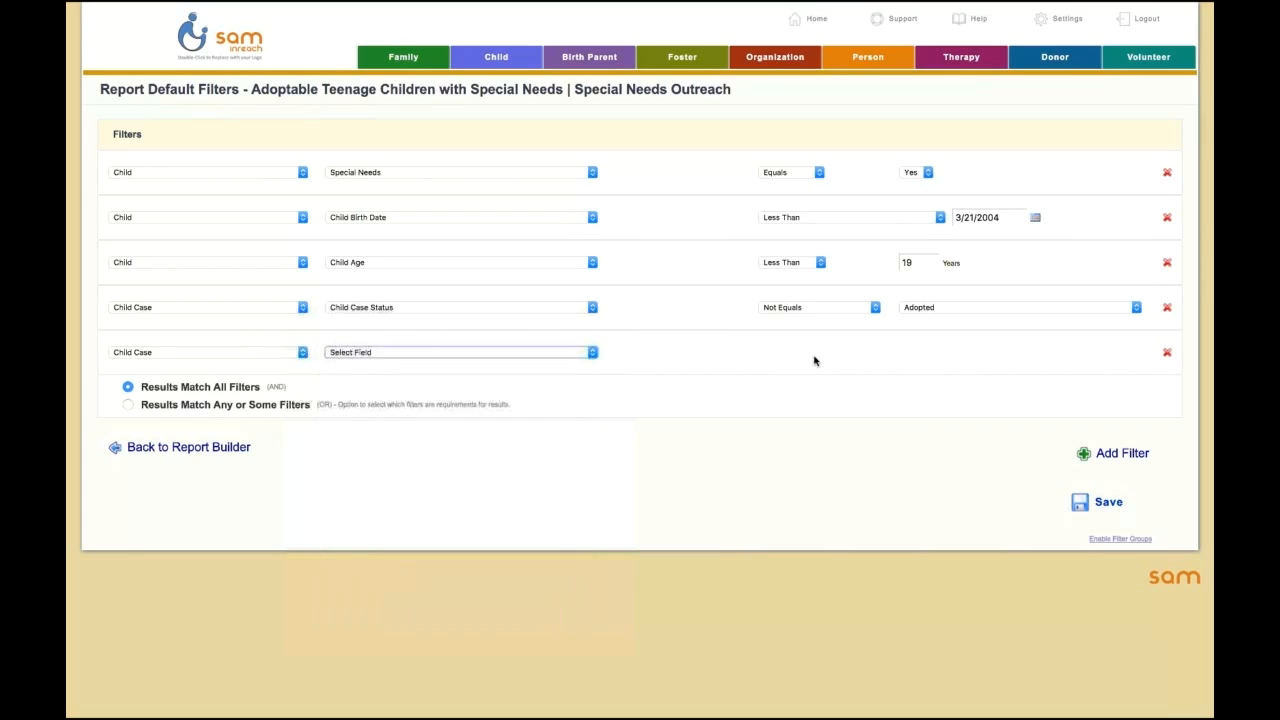
{"action": "left_click", "coordinate": [814, 356]}
{"action": "left_click", "coordinate": [814, 365]}
{"action": "left_click", "coordinate": [930, 357]}
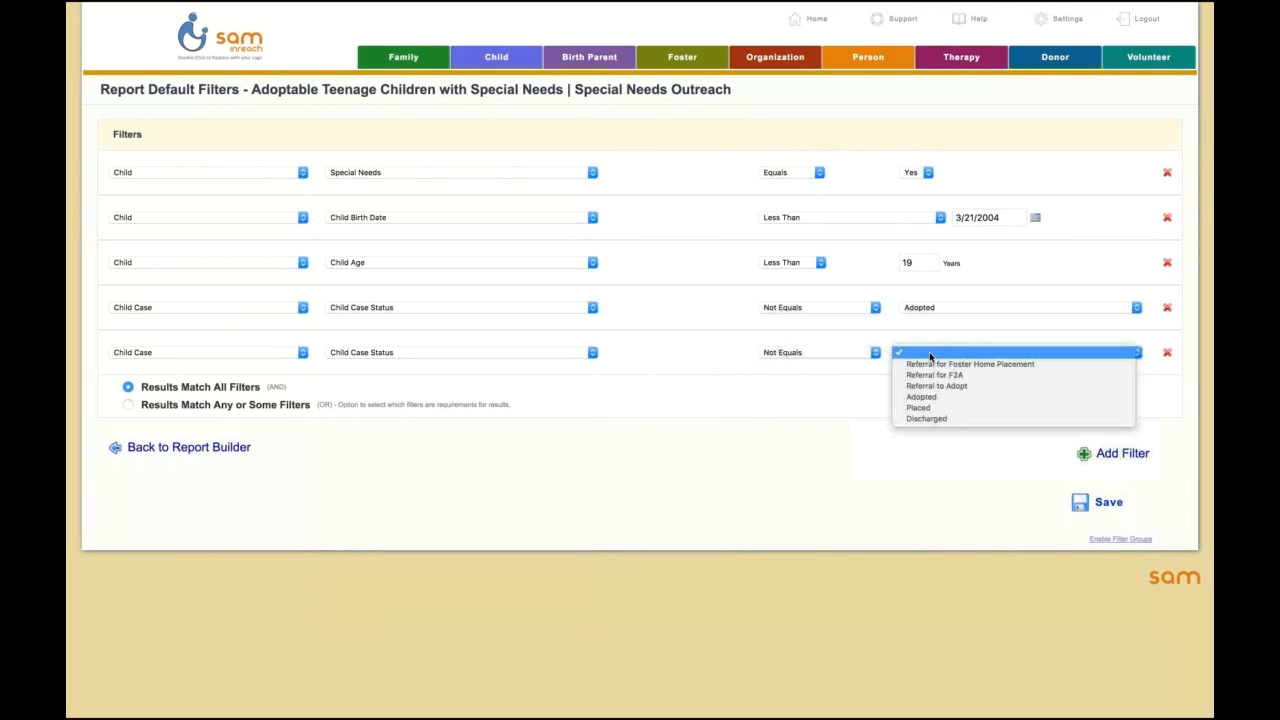
{"action": "left_click", "coordinate": [926, 419]}
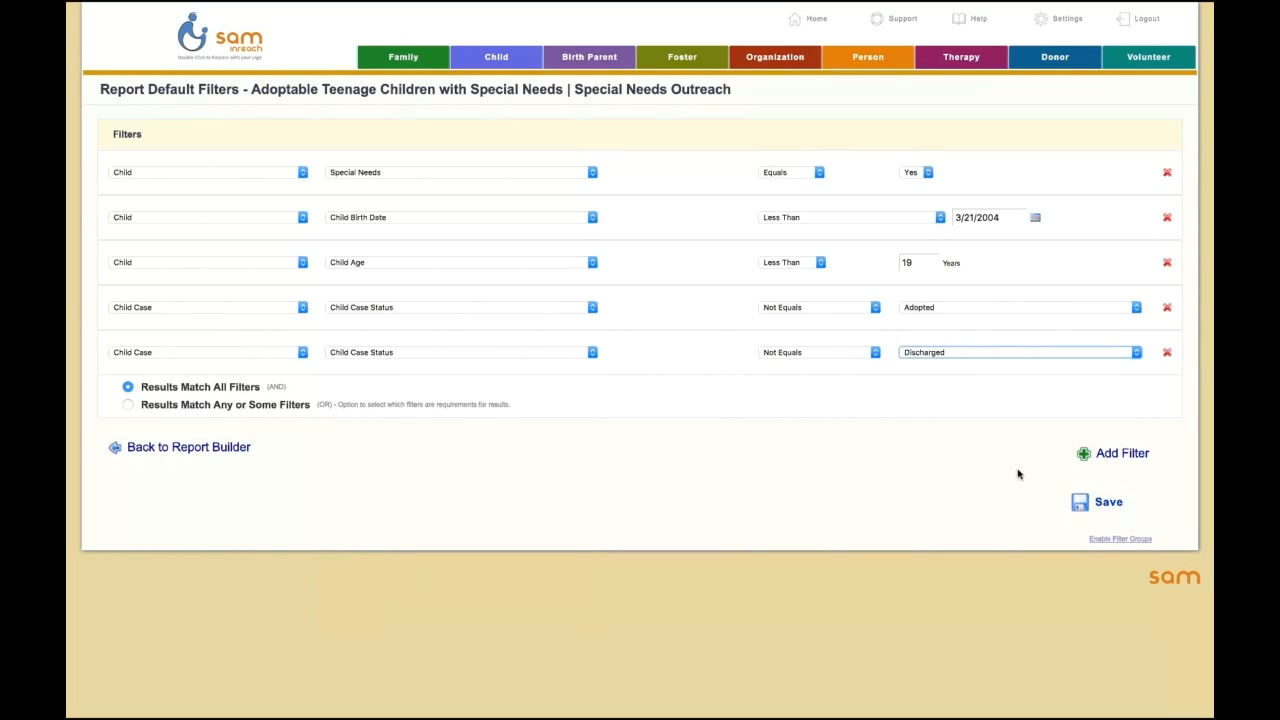
{"action": "left_click", "coordinate": [1051, 495]}
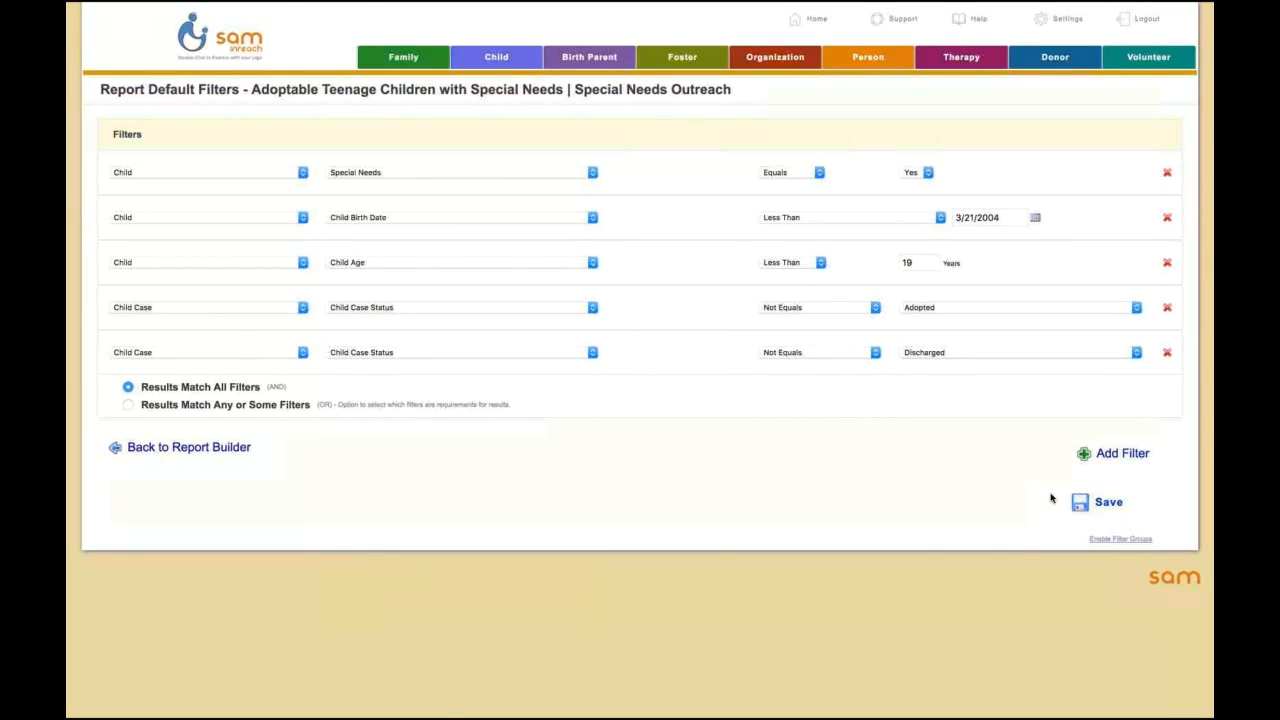
{"action": "left_click", "coordinate": [1099, 504]}
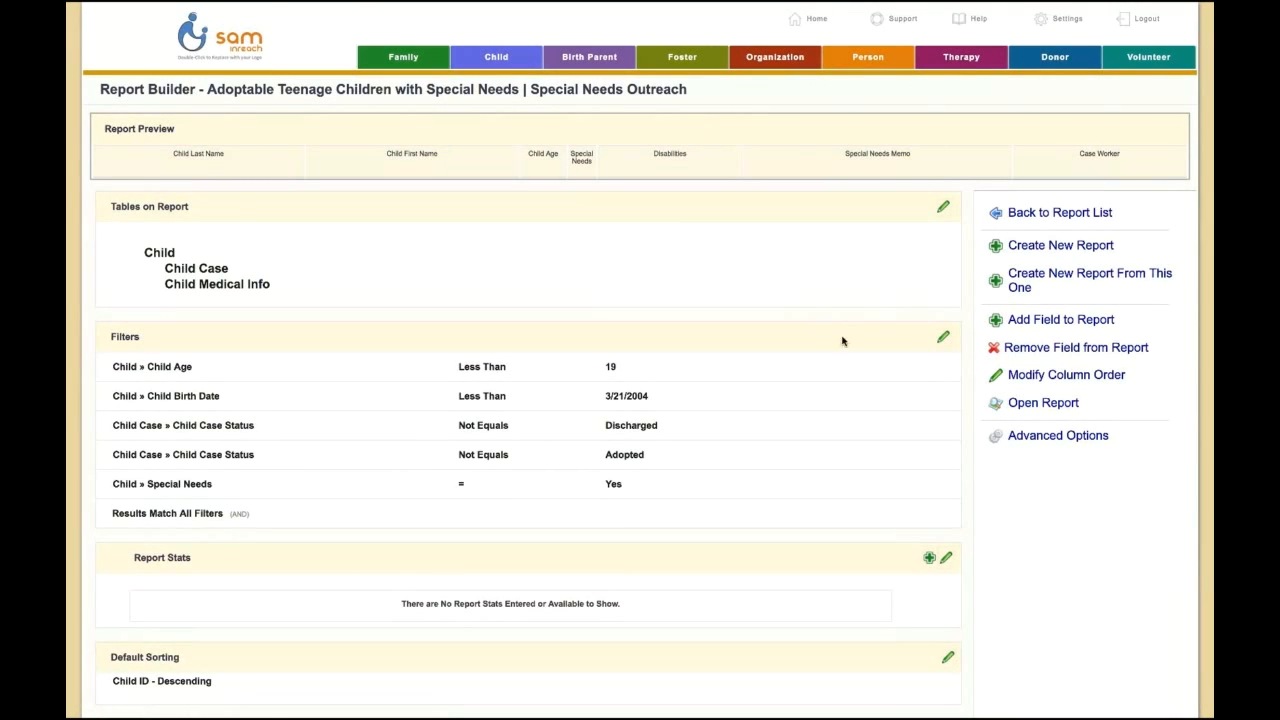
Step: Open the filtered report and set its records per page to All
{"action": "left_click", "coordinate": [1049, 403]}
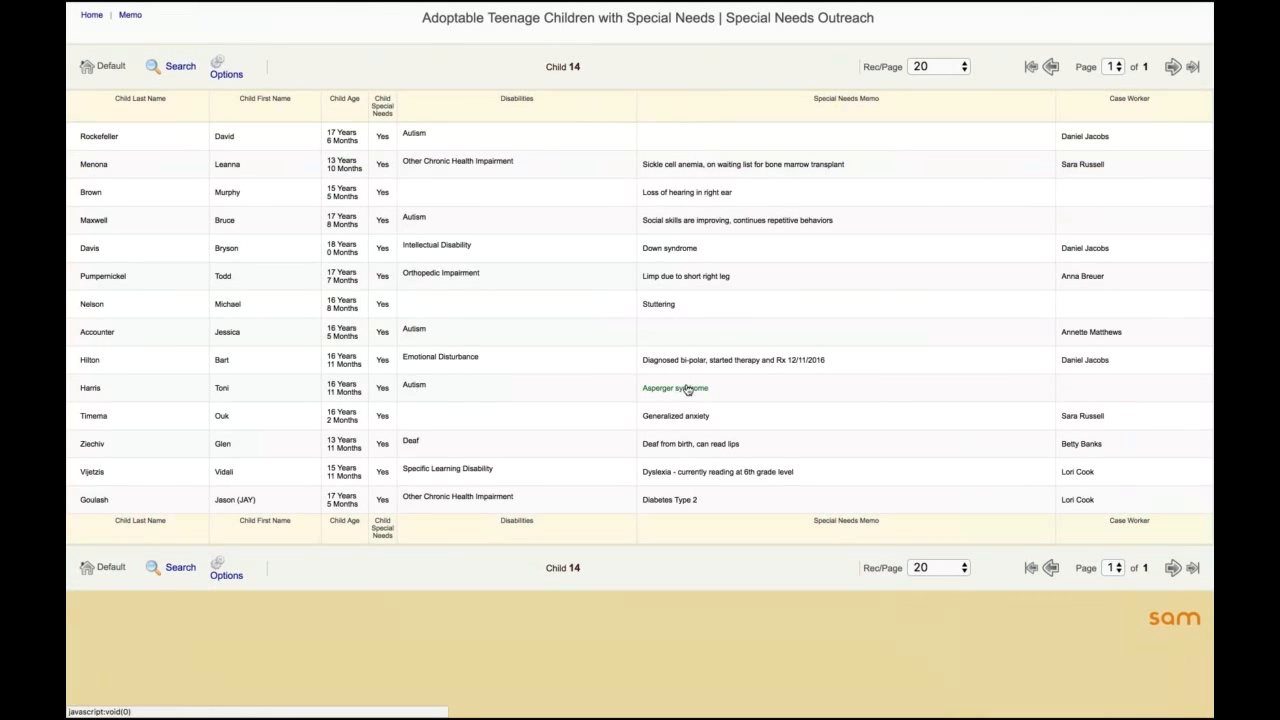
{"action": "left_click", "coordinate": [965, 67]}
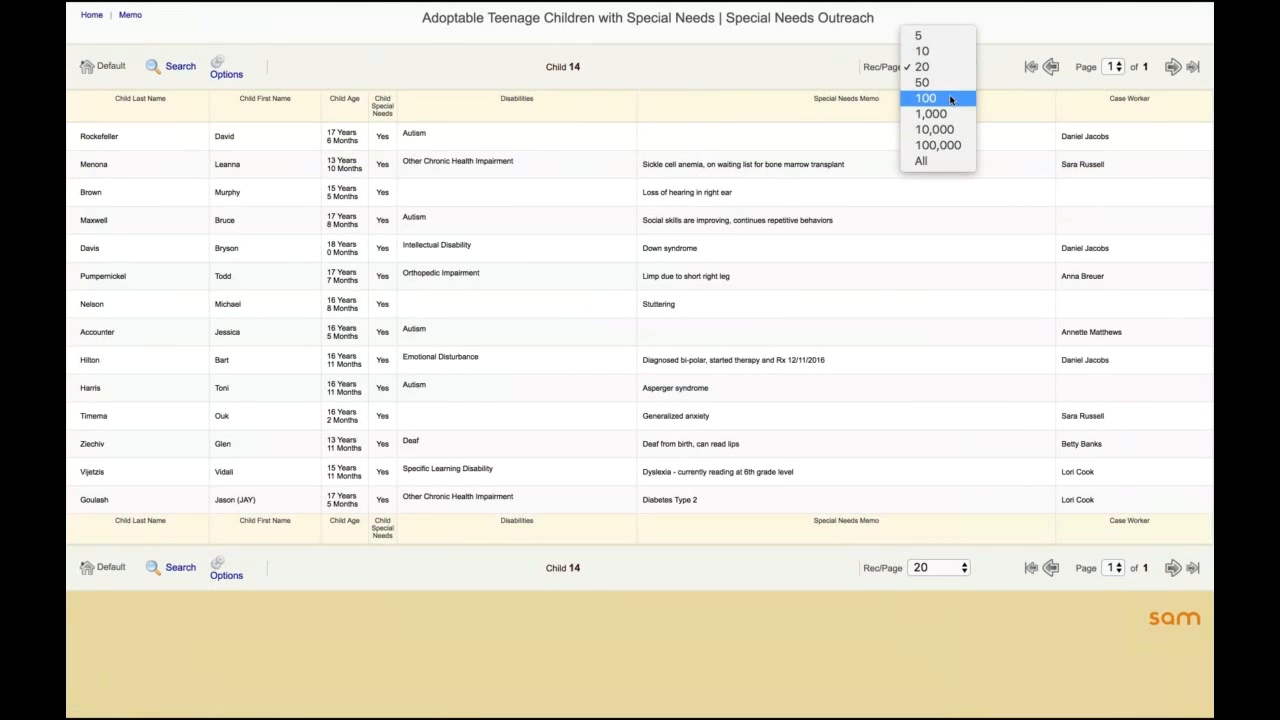
{"action": "left_click", "coordinate": [848, 68]}
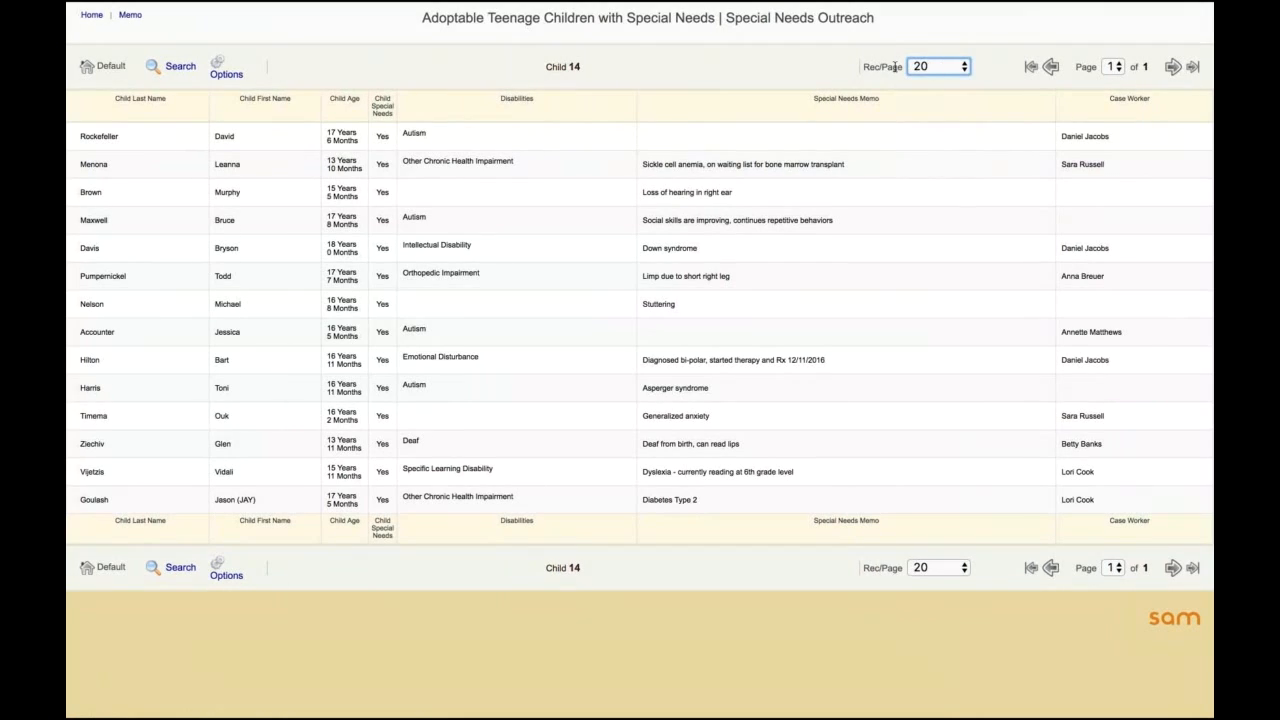
{"action": "left_click", "coordinate": [931, 68]}
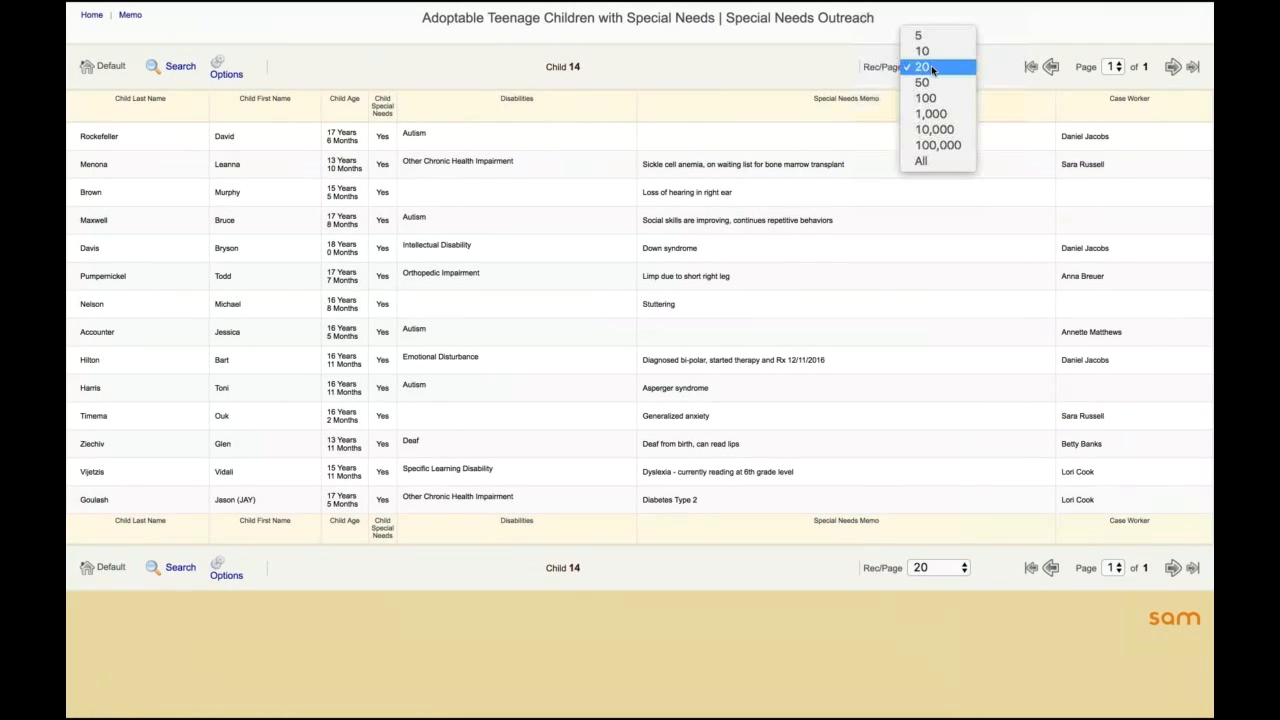
{"action": "left_click", "coordinate": [922, 160]}
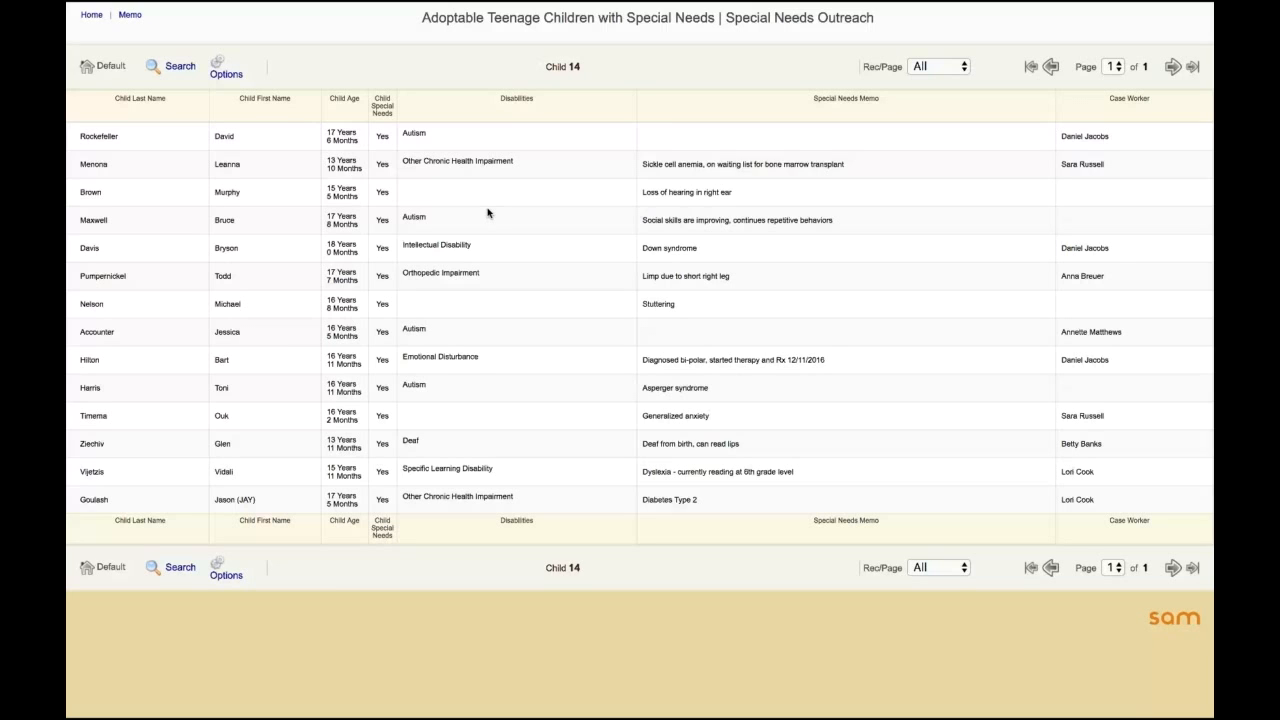
{"action": "mouse_move", "coordinate": [484, 191]}
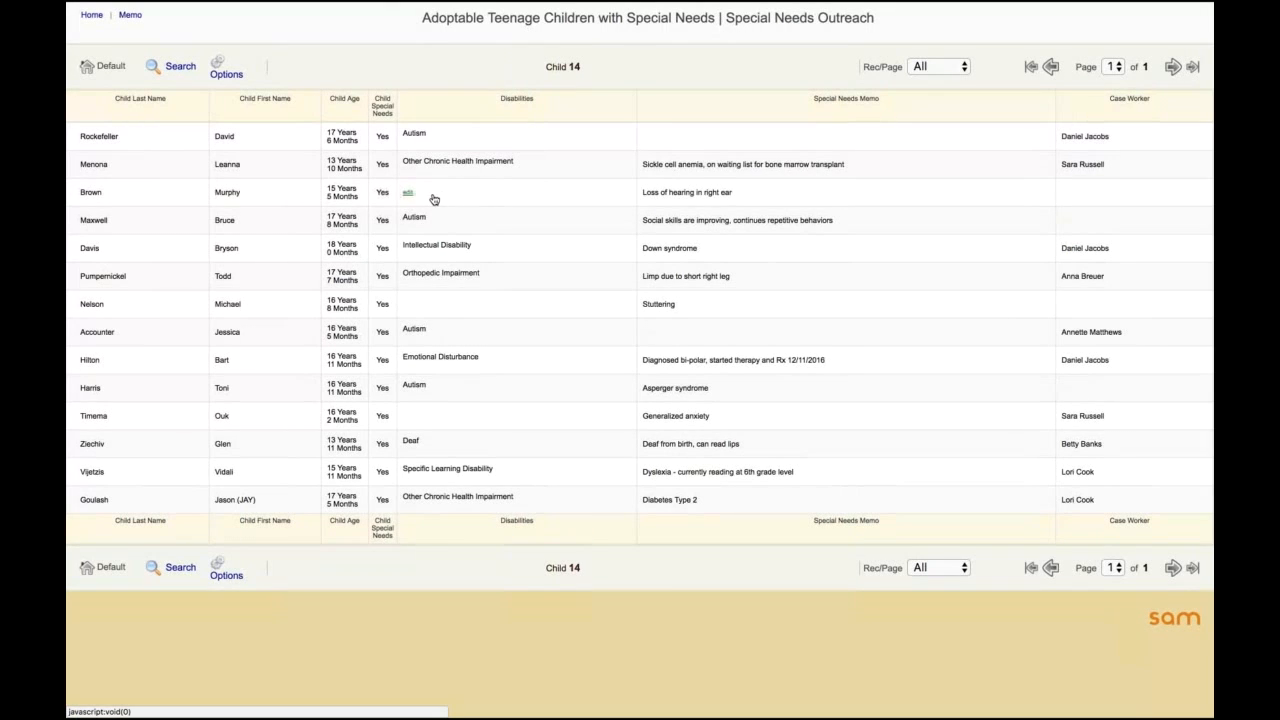
{"action": "mouse_move", "coordinate": [897, 141]}
{"action": "mouse_move", "coordinate": [1107, 3]}
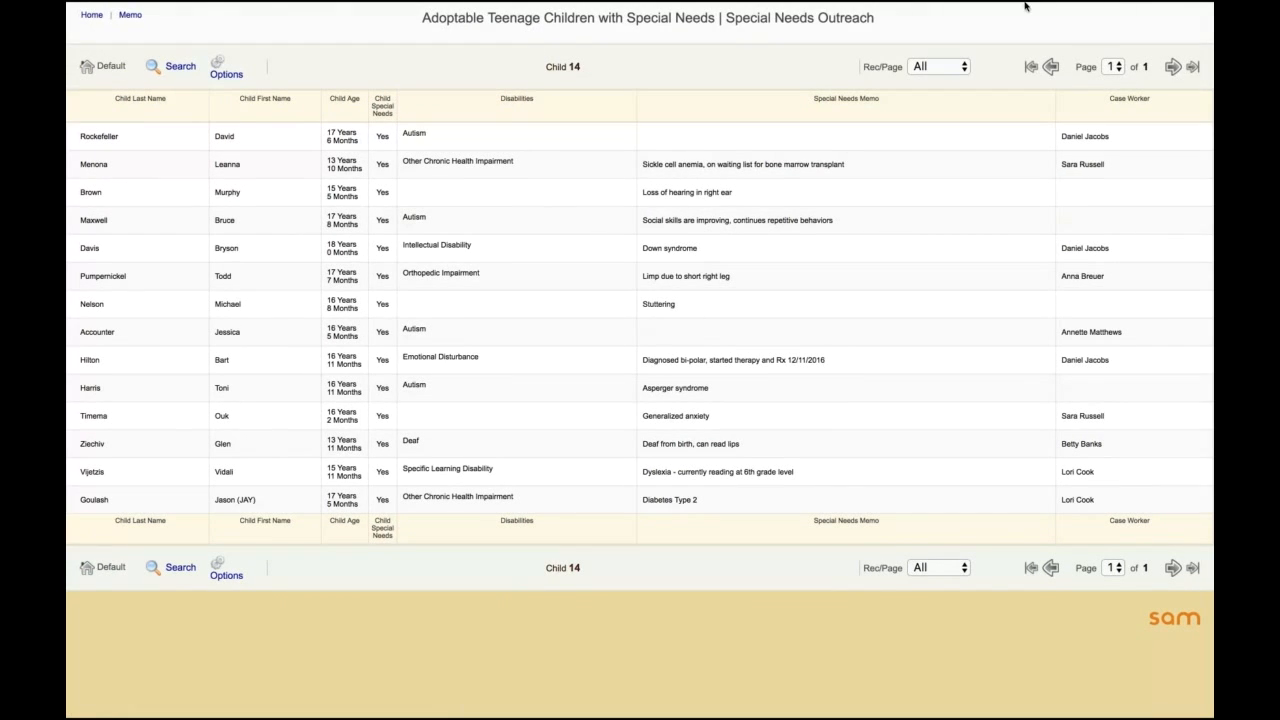
{"action": "left_click", "coordinate": [1006, 9]}
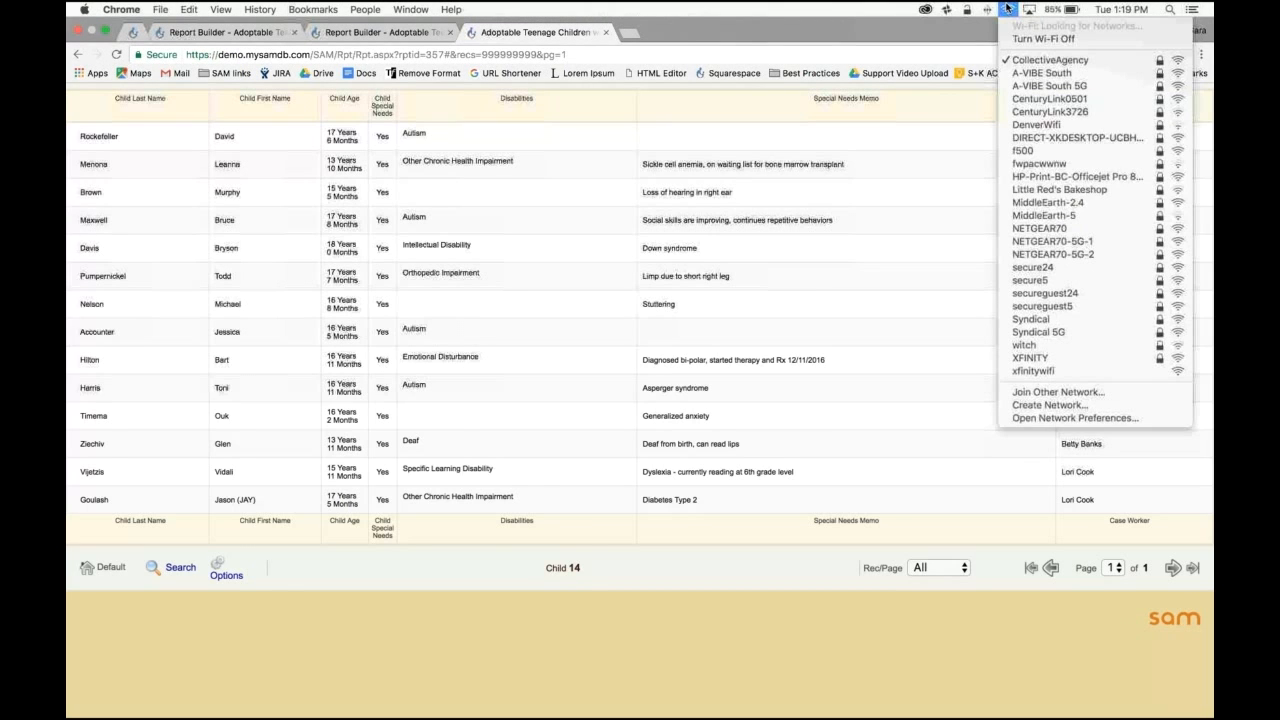
{"action": "left_click", "coordinate": [1008, 8]}
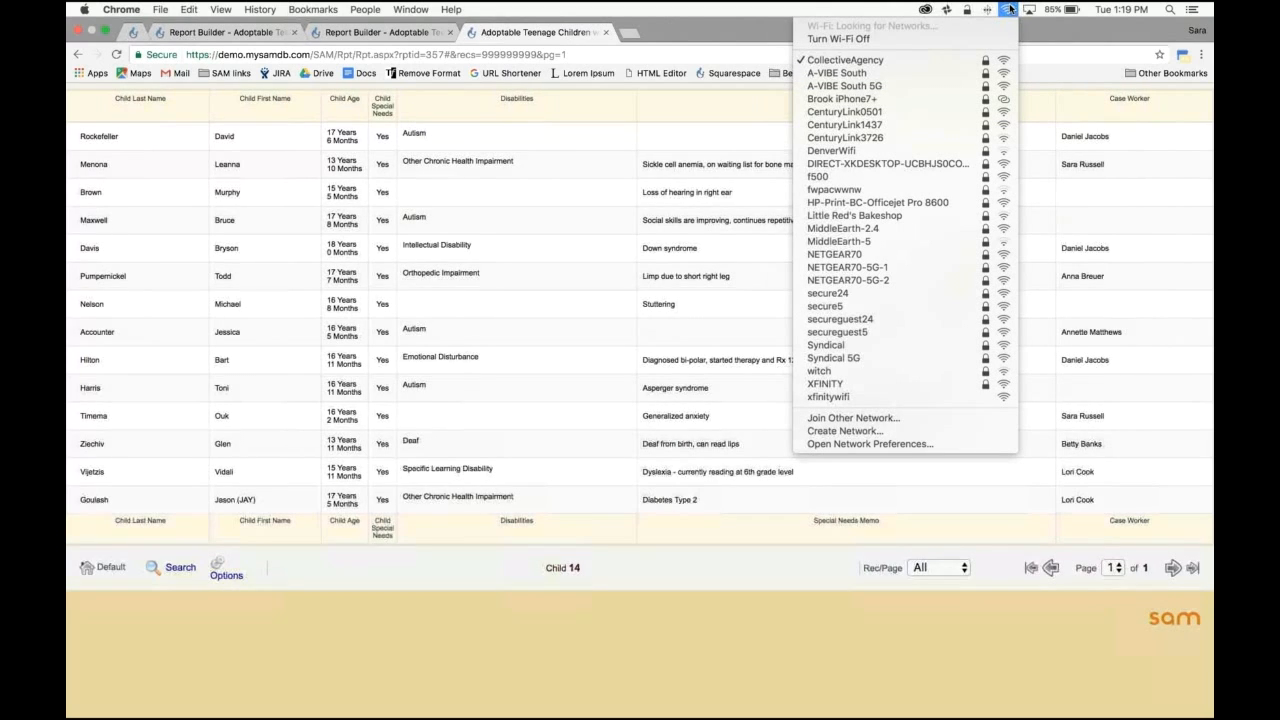
{"action": "left_click", "coordinate": [701, 39]}
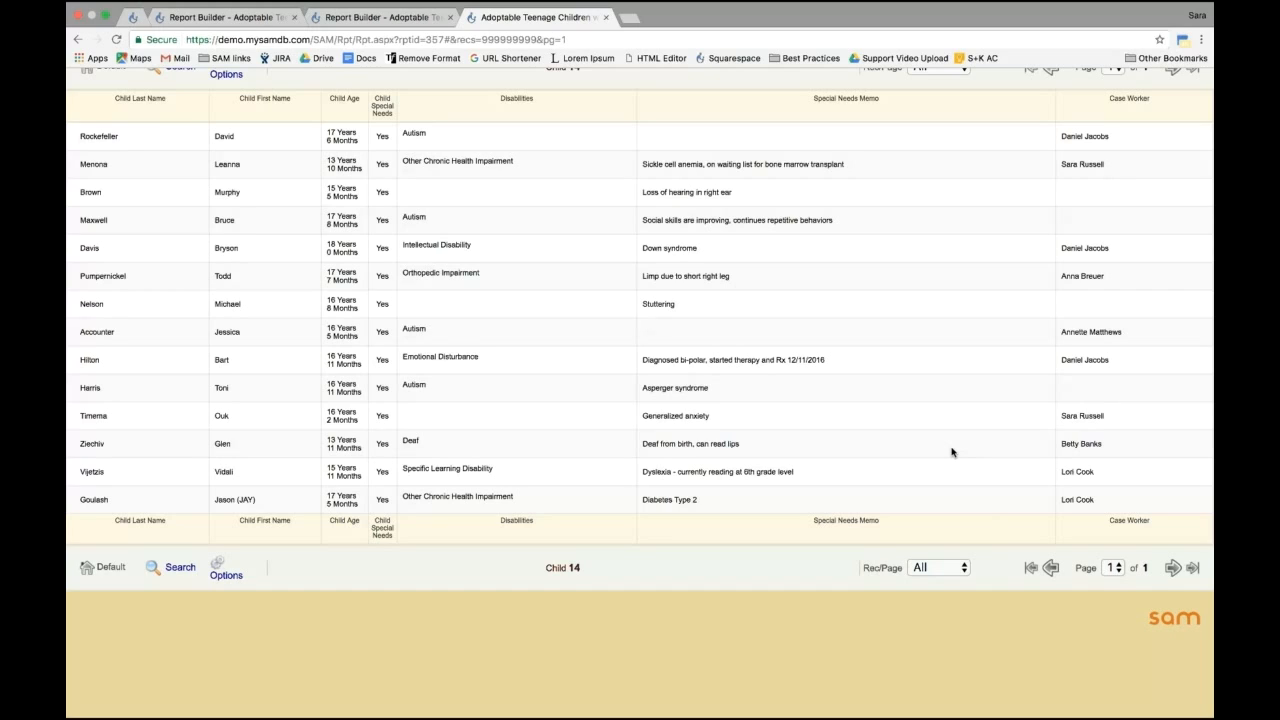
{"action": "mouse_move", "coordinate": [1046, 4]}
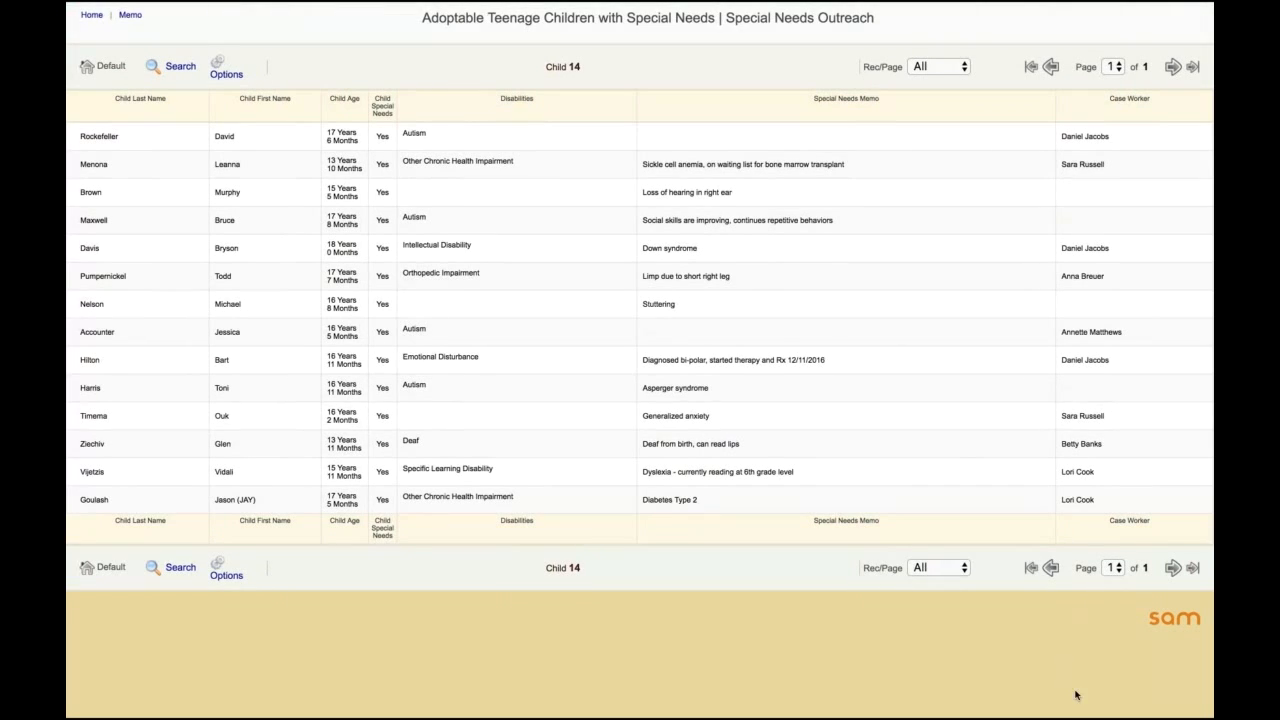
Step: Set the disability to Speech or Language Impairment for the child whose special needs memo reads Stuttering, and save it
{"action": "mouse_move", "coordinate": [880, 716]}
{"action": "mouse_move", "coordinate": [408, 306]}
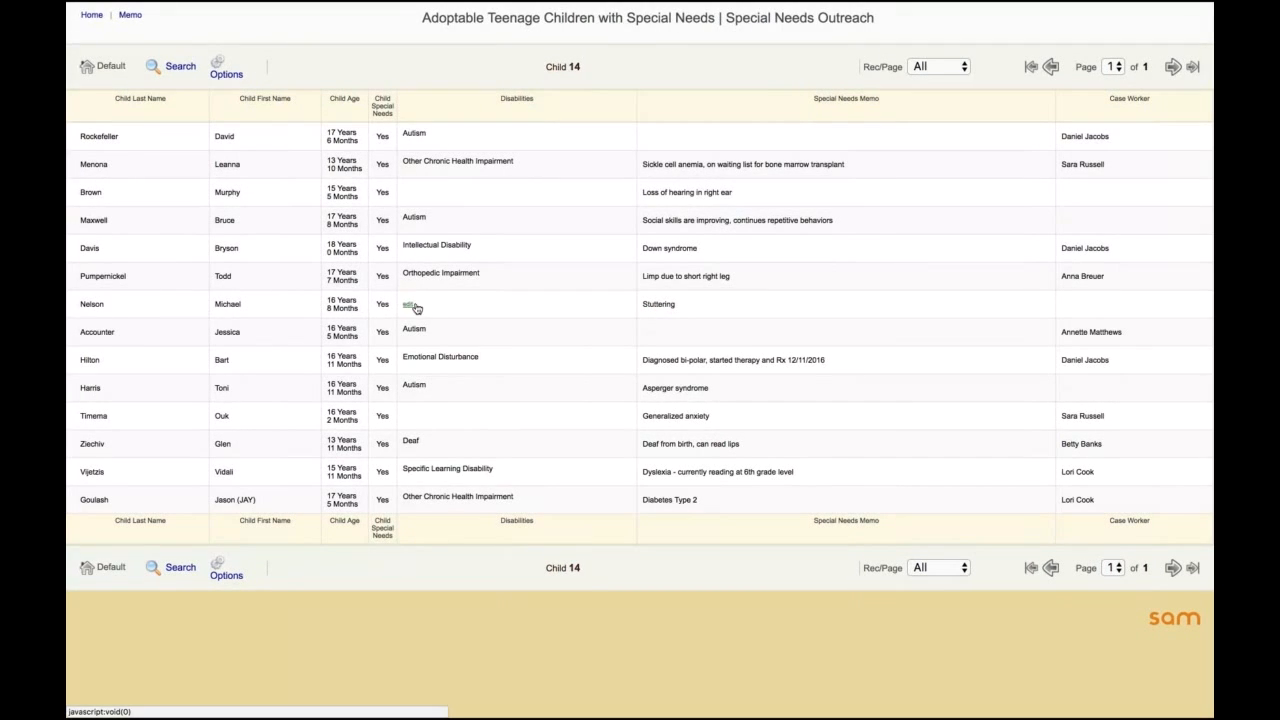
{"action": "left_click", "coordinate": [408, 306]}
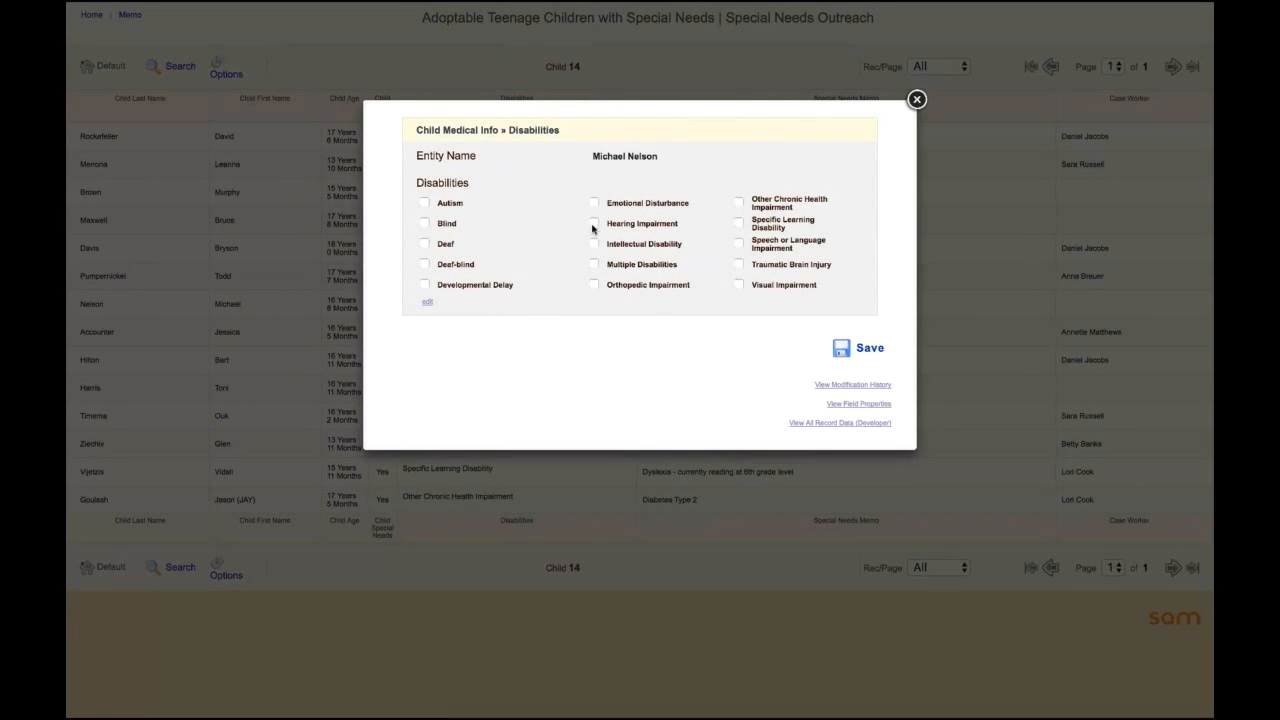
{"action": "left_click", "coordinate": [738, 243]}
{"action": "left_click", "coordinate": [860, 349]}
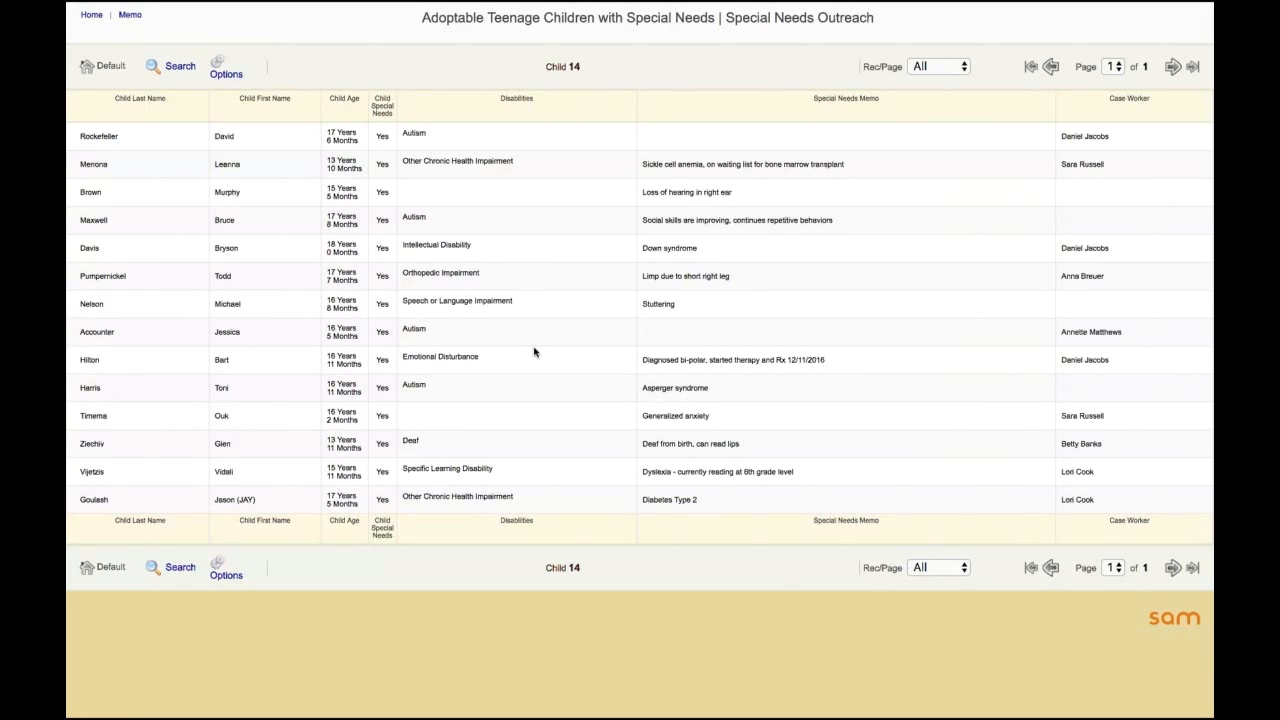
Step: Set the disability to Emotional Disturbance for the child whose special needs memo reads Generalized anxiety, and save it
{"action": "mouse_move", "coordinate": [423, 421]}
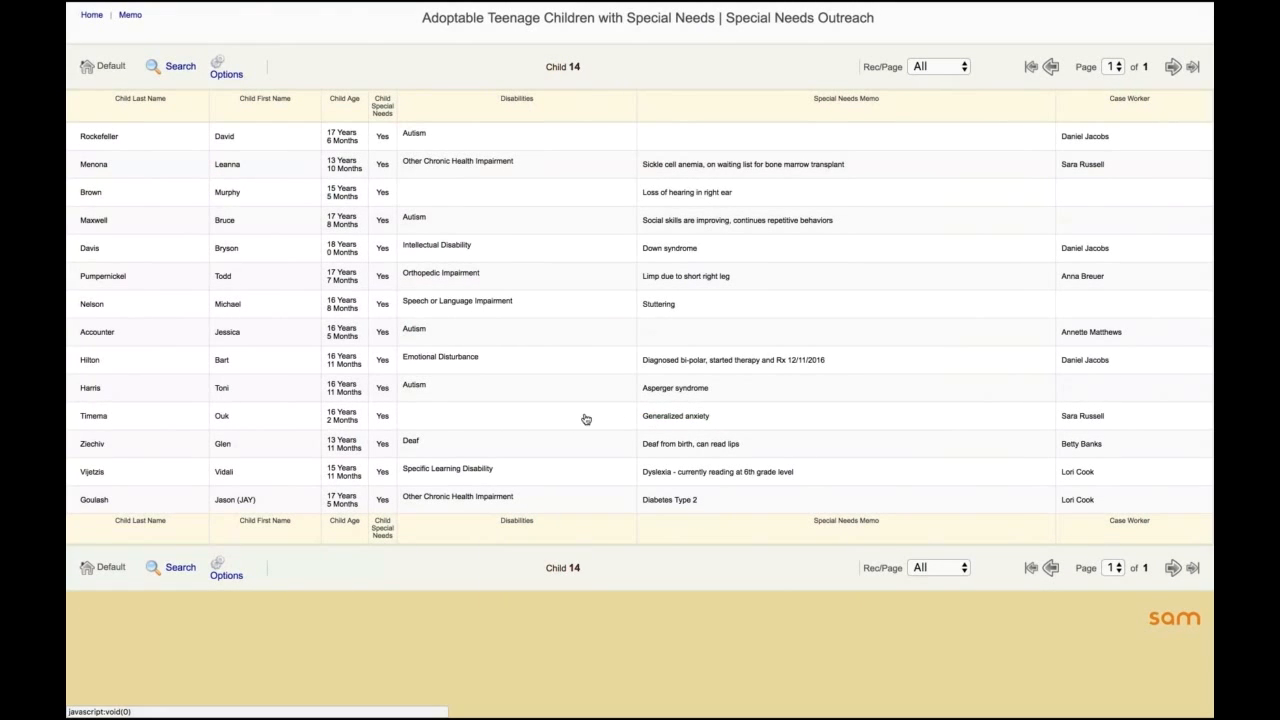
{"action": "left_click", "coordinate": [408, 420]}
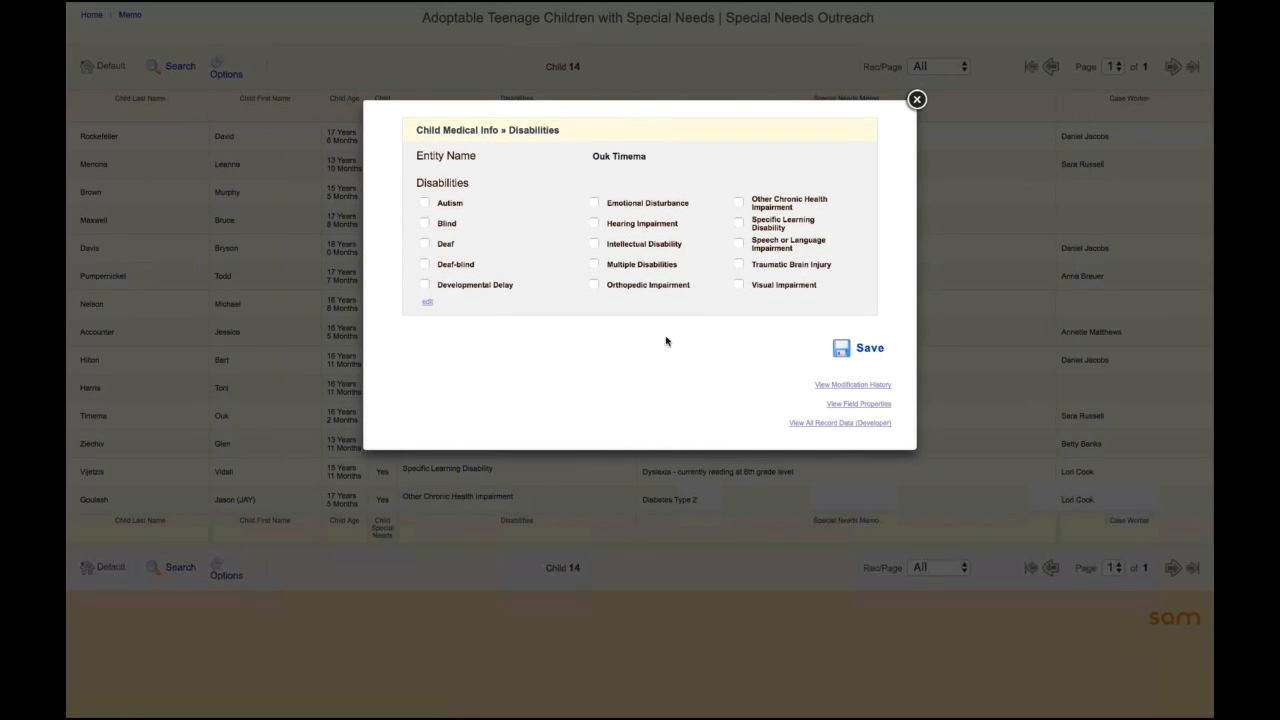
{"action": "left_click", "coordinate": [594, 203]}
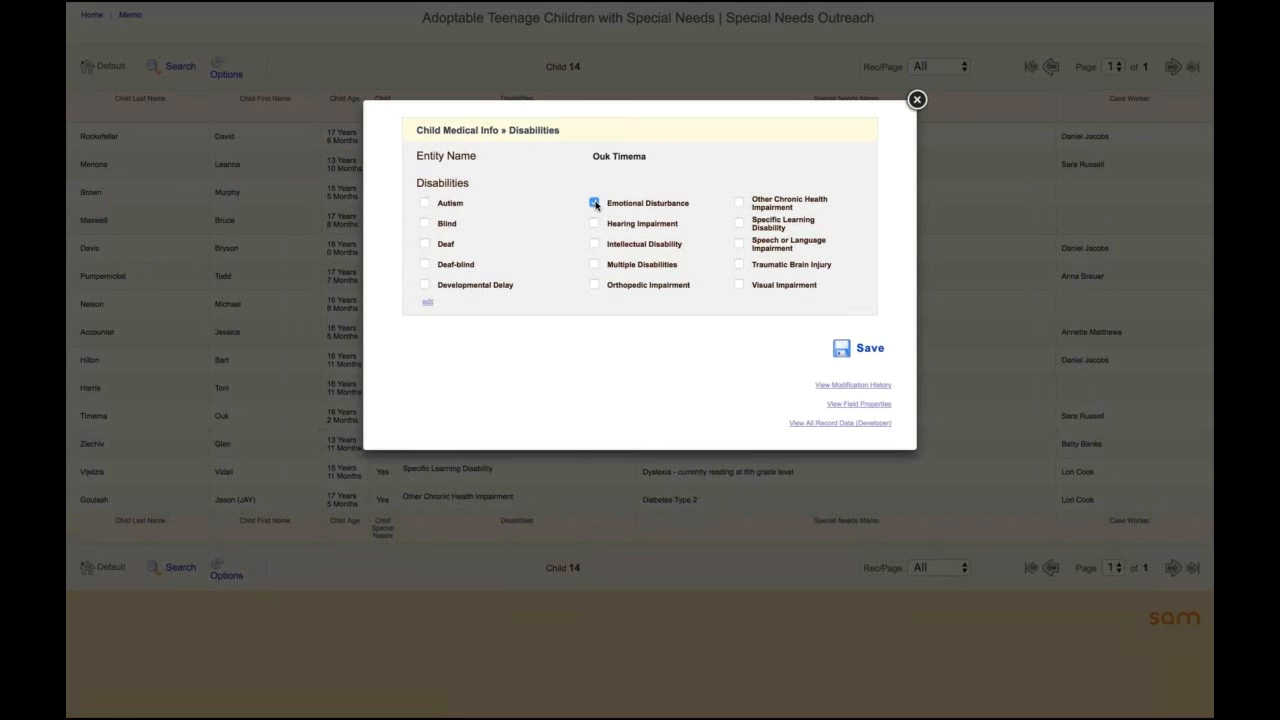
{"action": "left_click", "coordinate": [856, 349]}
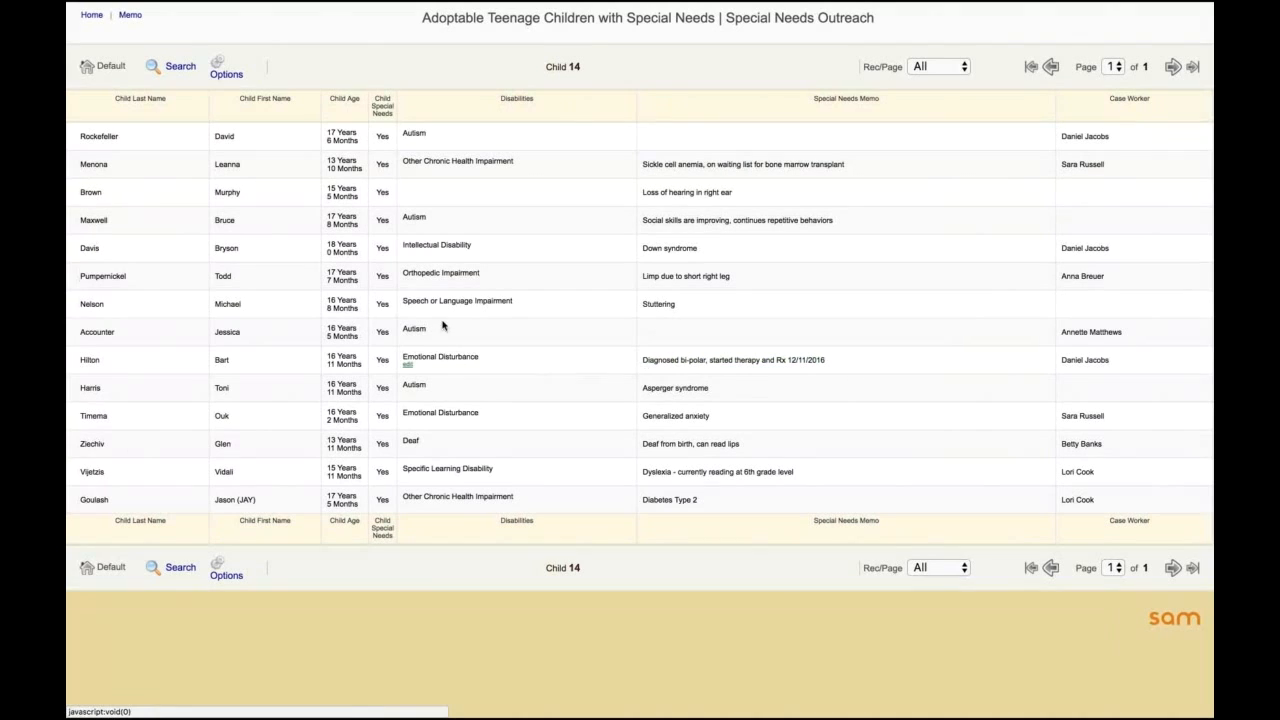
Step: Set the disability to Hearing Impairment for the child whose memo reads Loss of hearing in right ear, and save it
{"action": "left_click", "coordinate": [408, 194]}
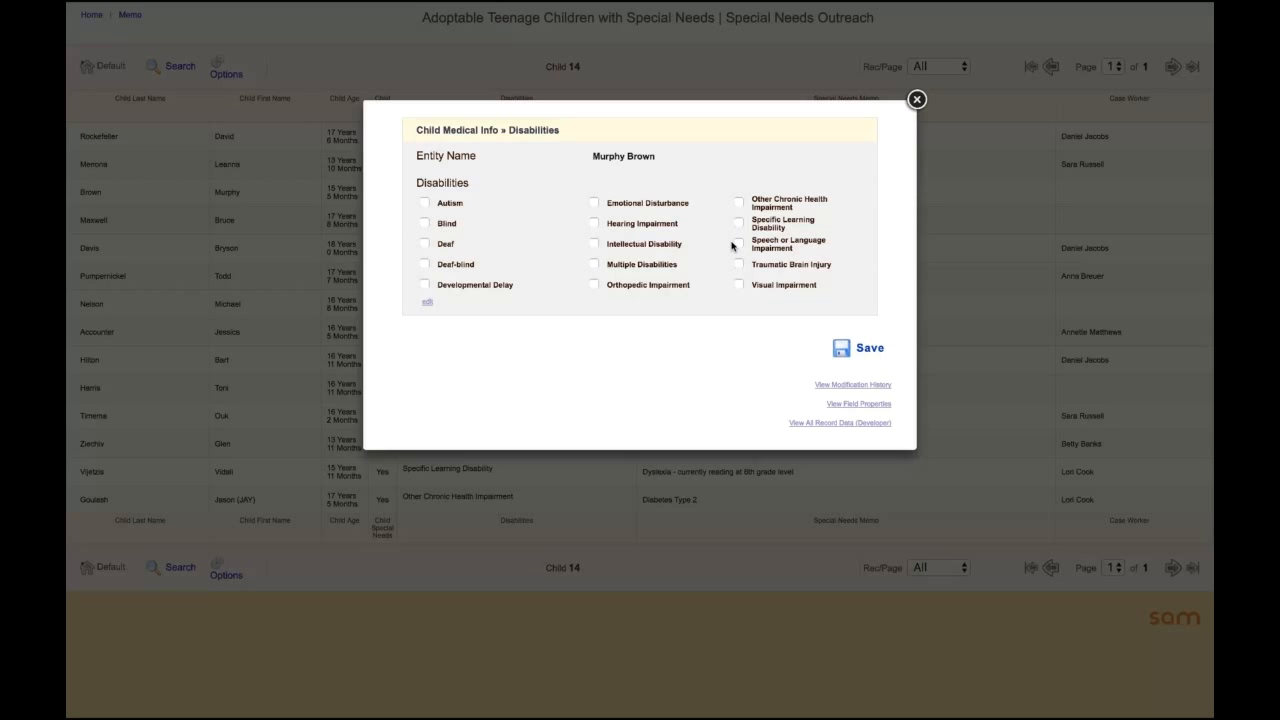
{"action": "left_click", "coordinate": [653, 226]}
{"action": "left_click", "coordinate": [858, 348]}
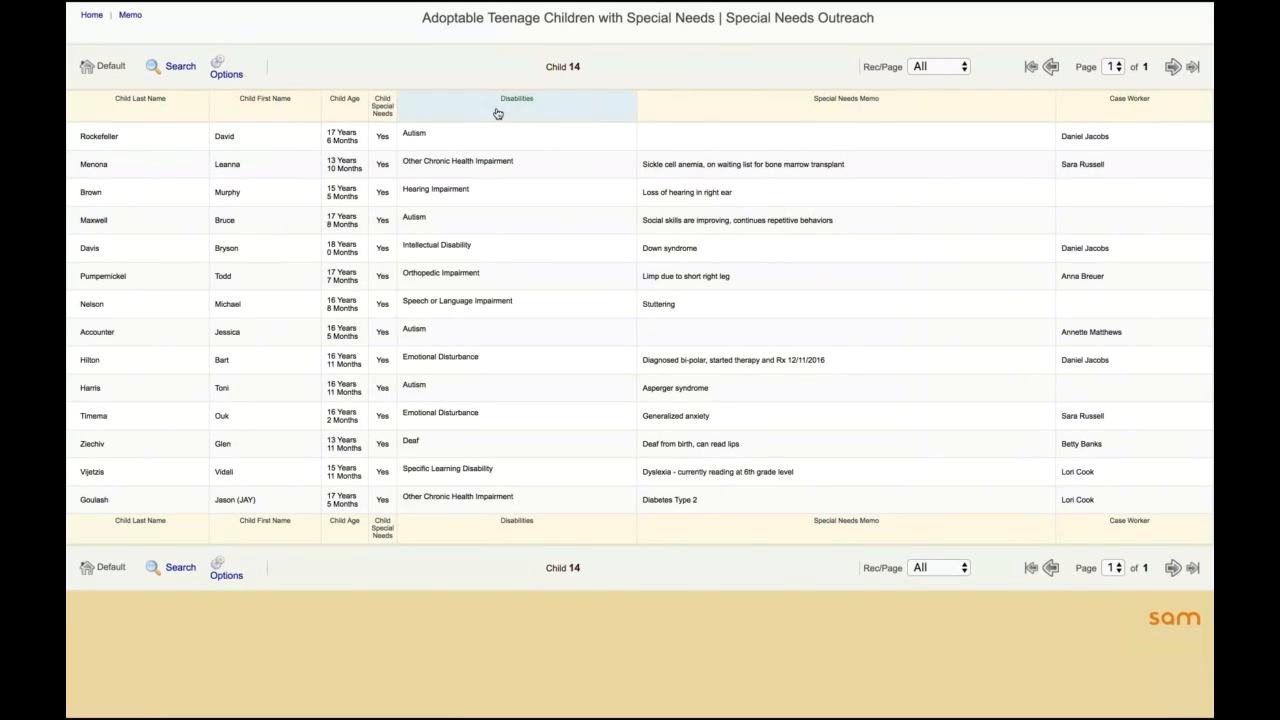
Step: Filter out blank and also entered values in the Special Needs Memo column, and restore the report's default view
{"action": "left_click", "coordinate": [867, 104]}
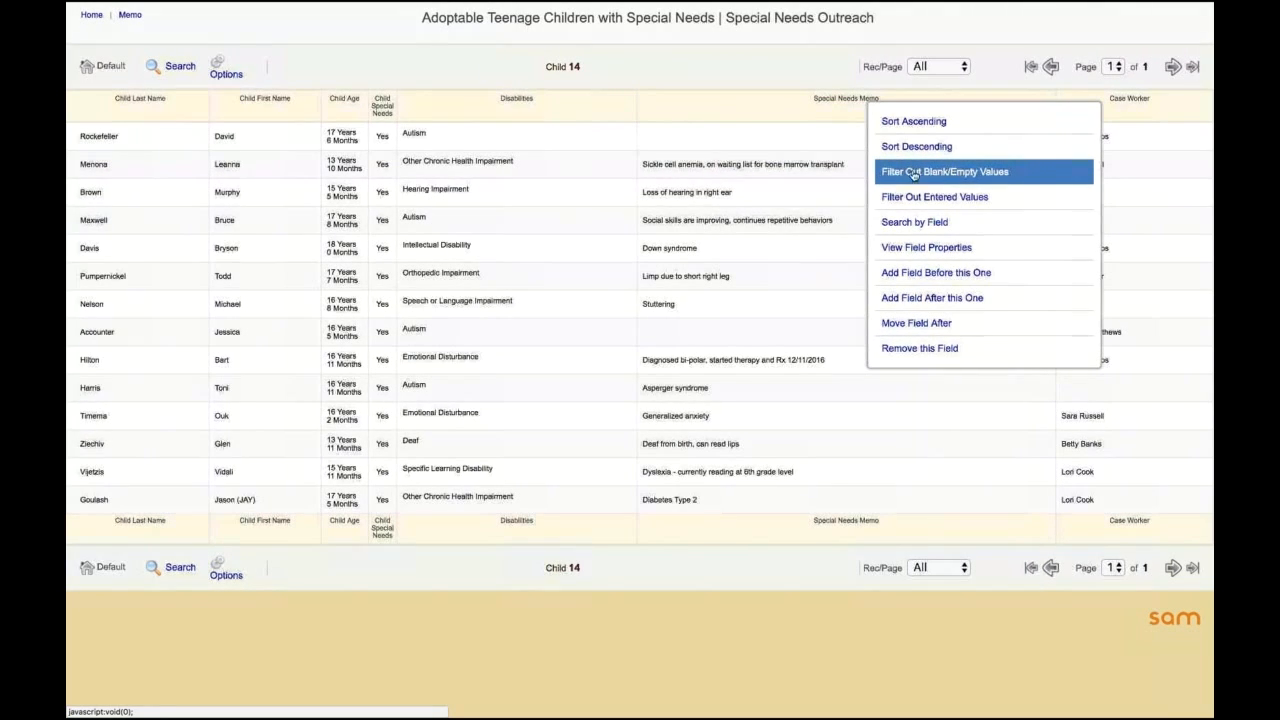
{"action": "left_click", "coordinate": [977, 175]}
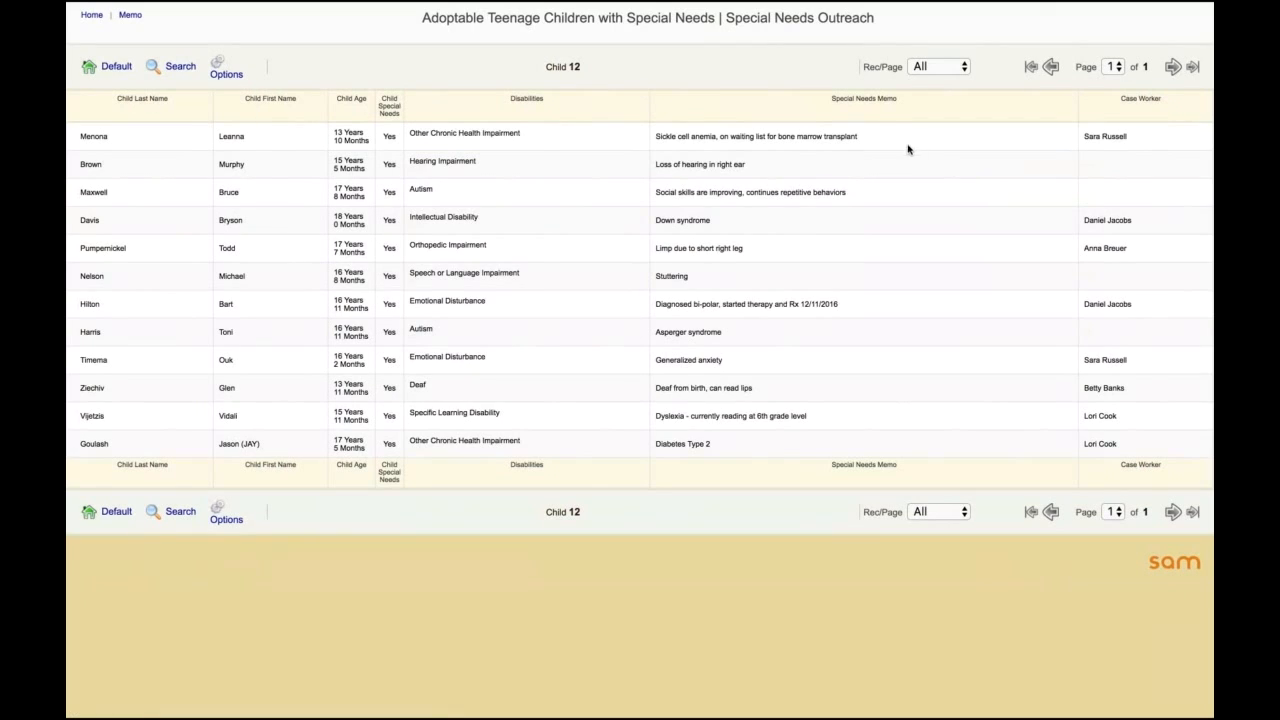
{"action": "left_click", "coordinate": [859, 110]}
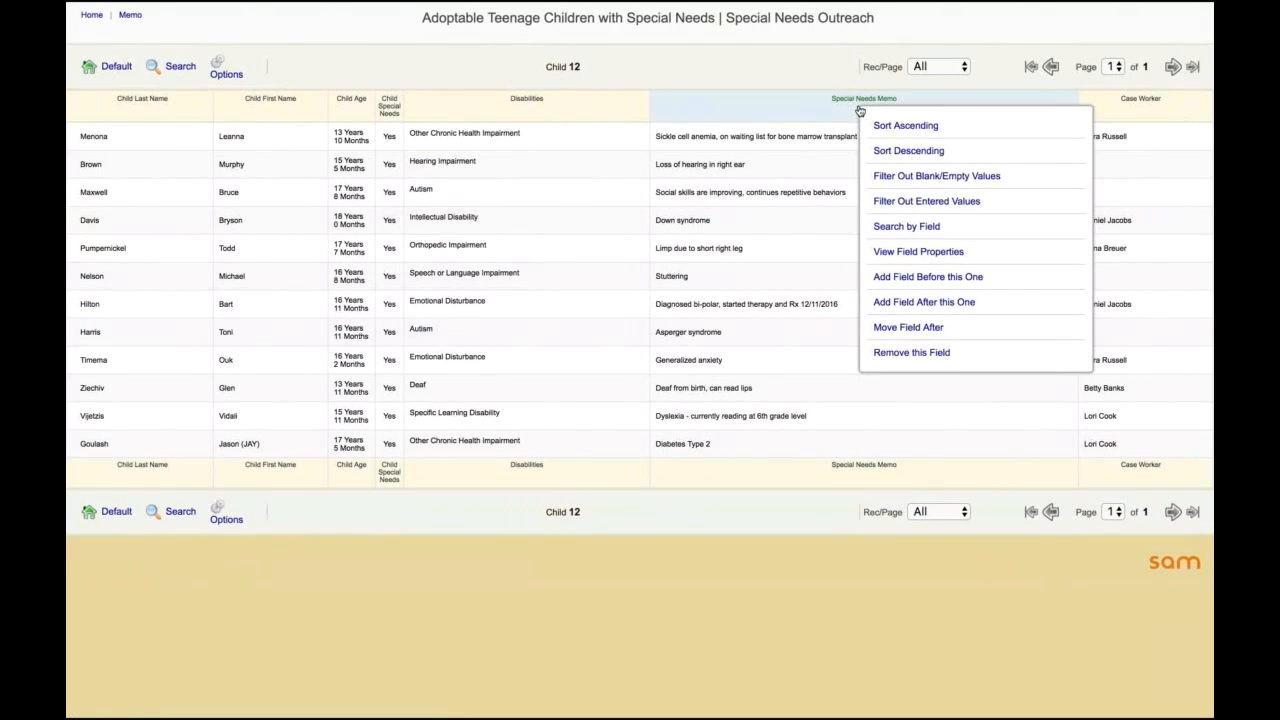
{"action": "left_click", "coordinate": [895, 202]}
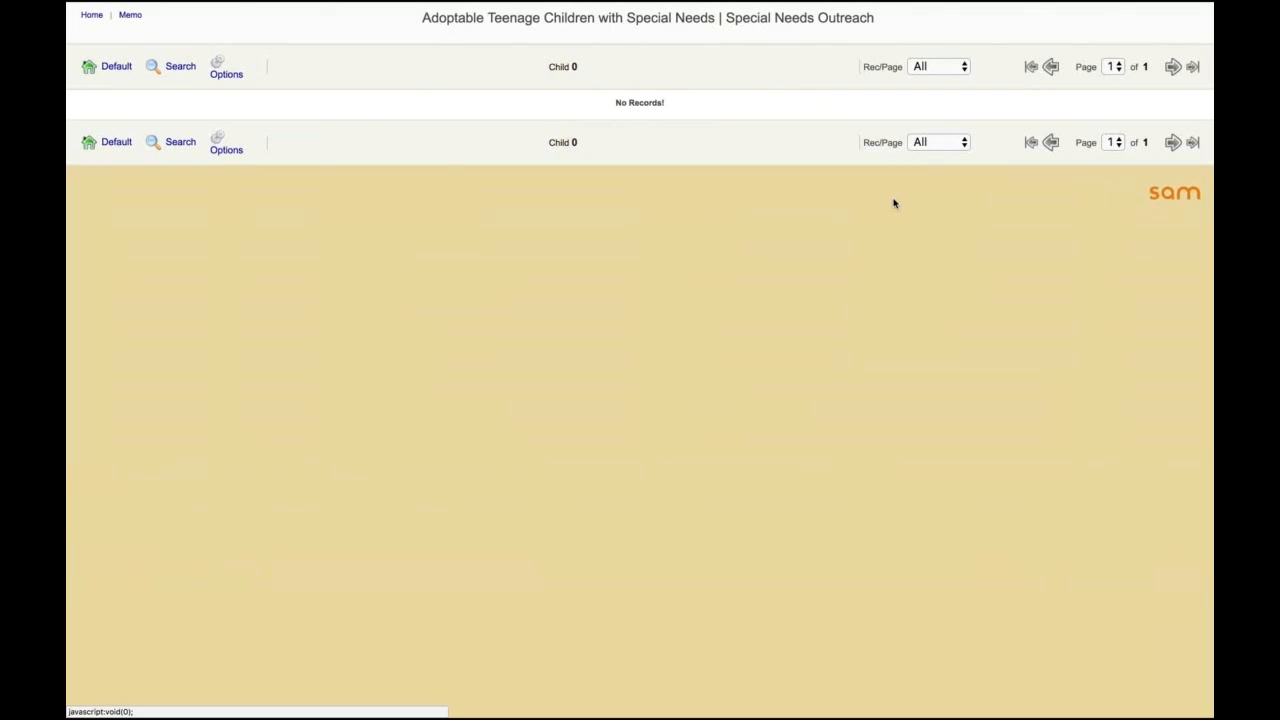
{"action": "left_click", "coordinate": [113, 70]}
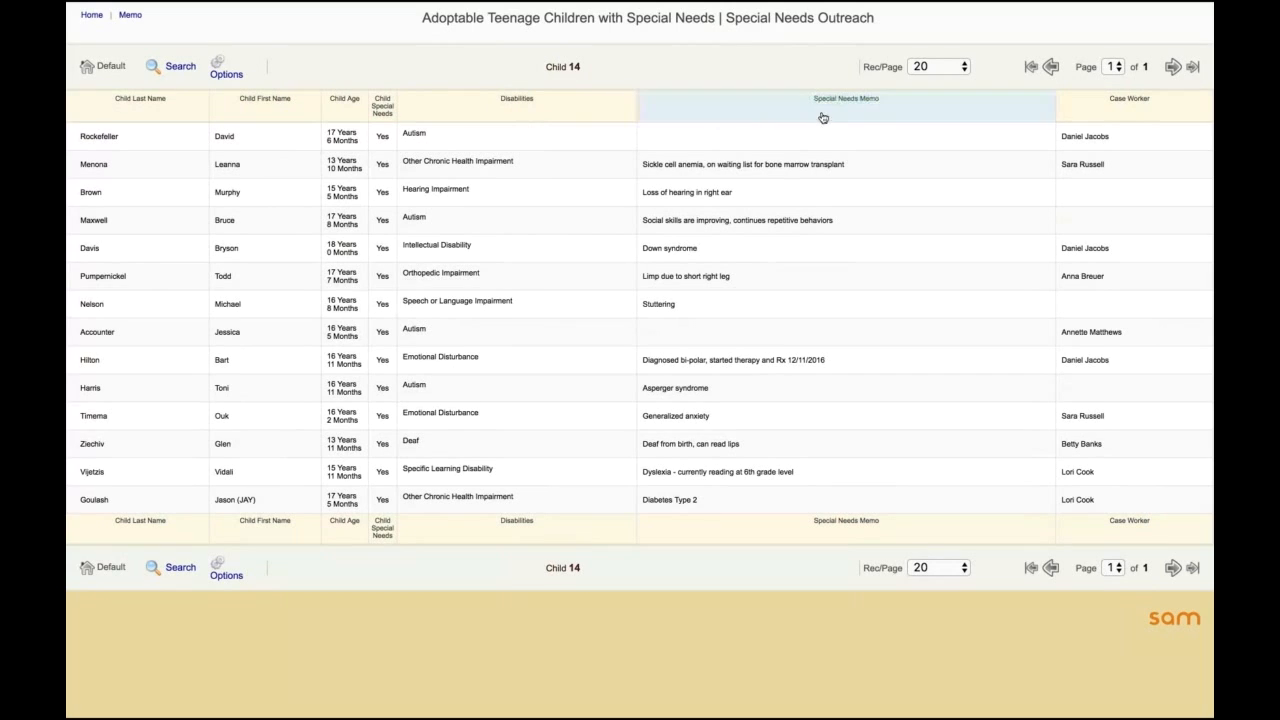
Step: Filter out only the entered values of Special Needs Memo to check for missing memos, and return to the default view
{"action": "left_click", "coordinate": [856, 109]}
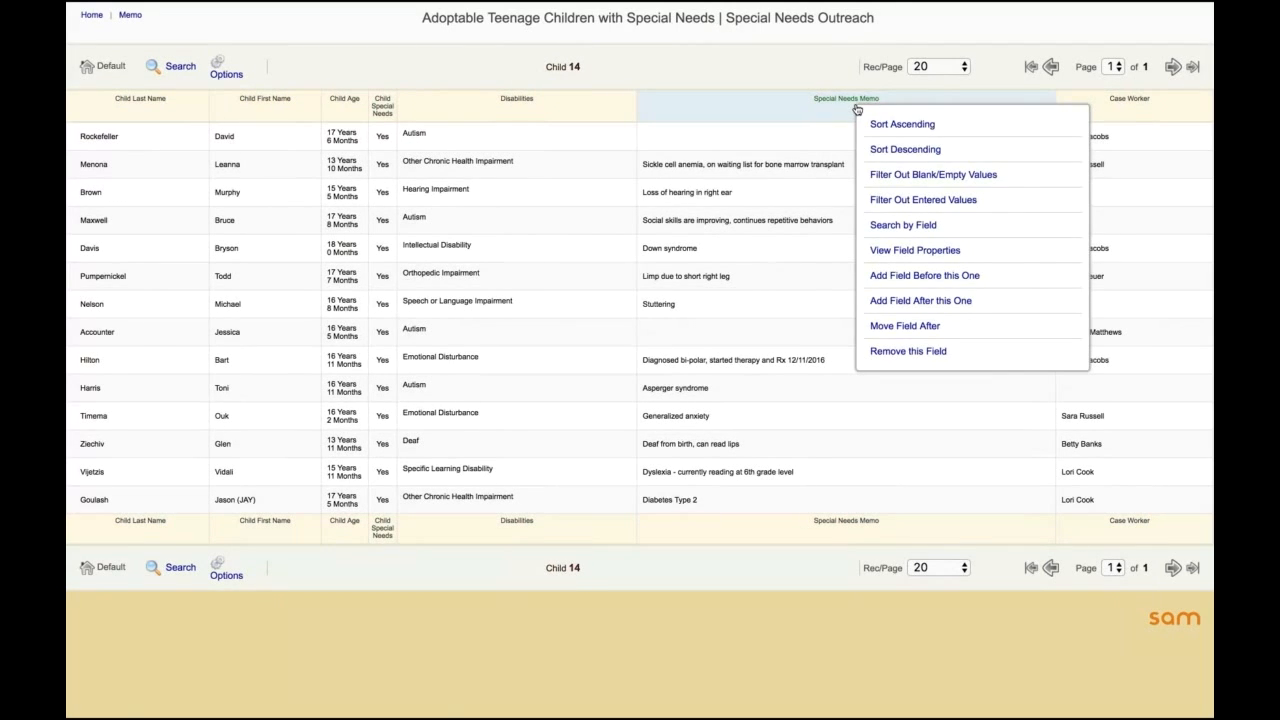
{"action": "left_click", "coordinate": [948, 201]}
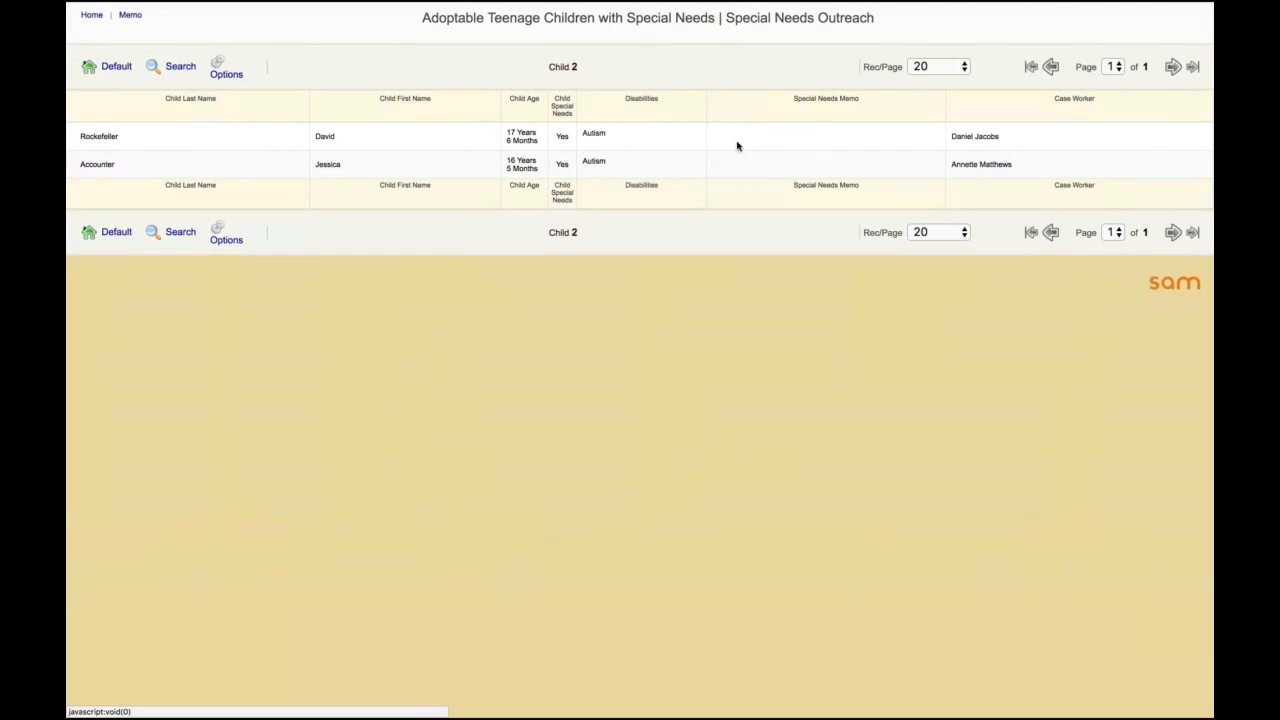
{"action": "mouse_move", "coordinate": [722, 147]}
{"action": "left_click", "coordinate": [108, 66]}
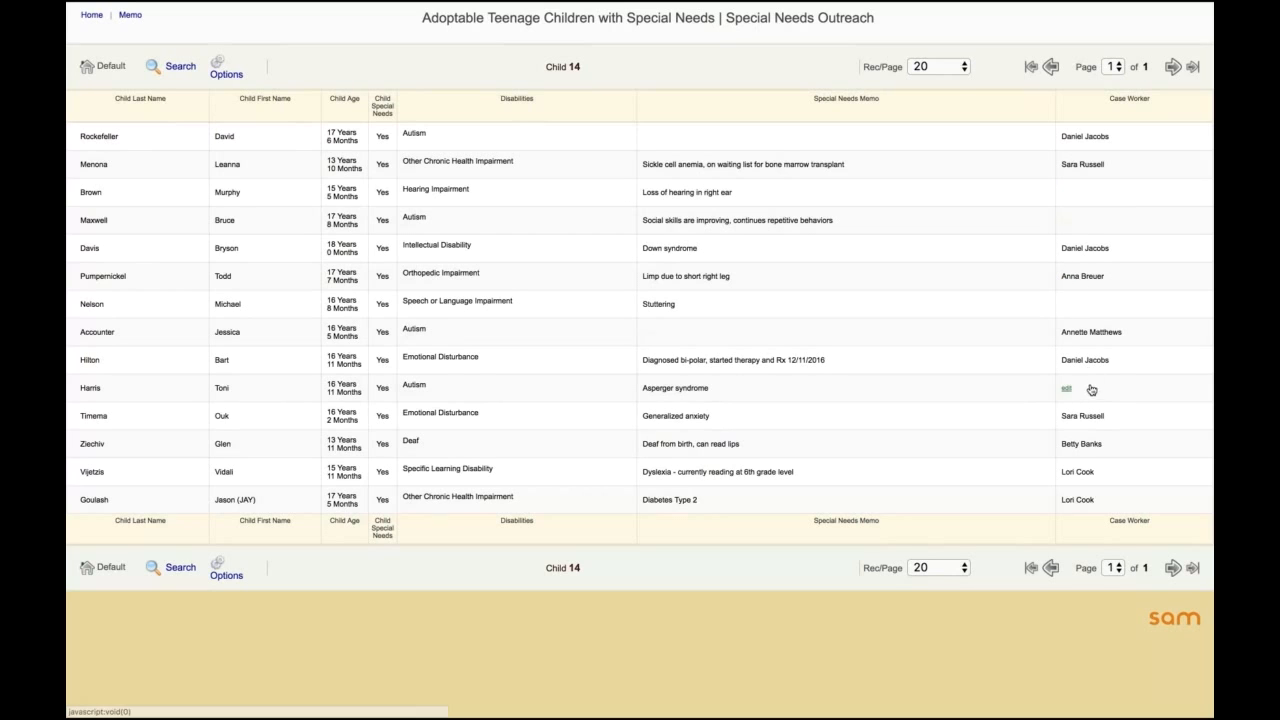
Step: Filter out entered values in the Case Worker column and exclude the child whose memo reads Stuttering
{"action": "right_click", "coordinate": [1084, 108]}
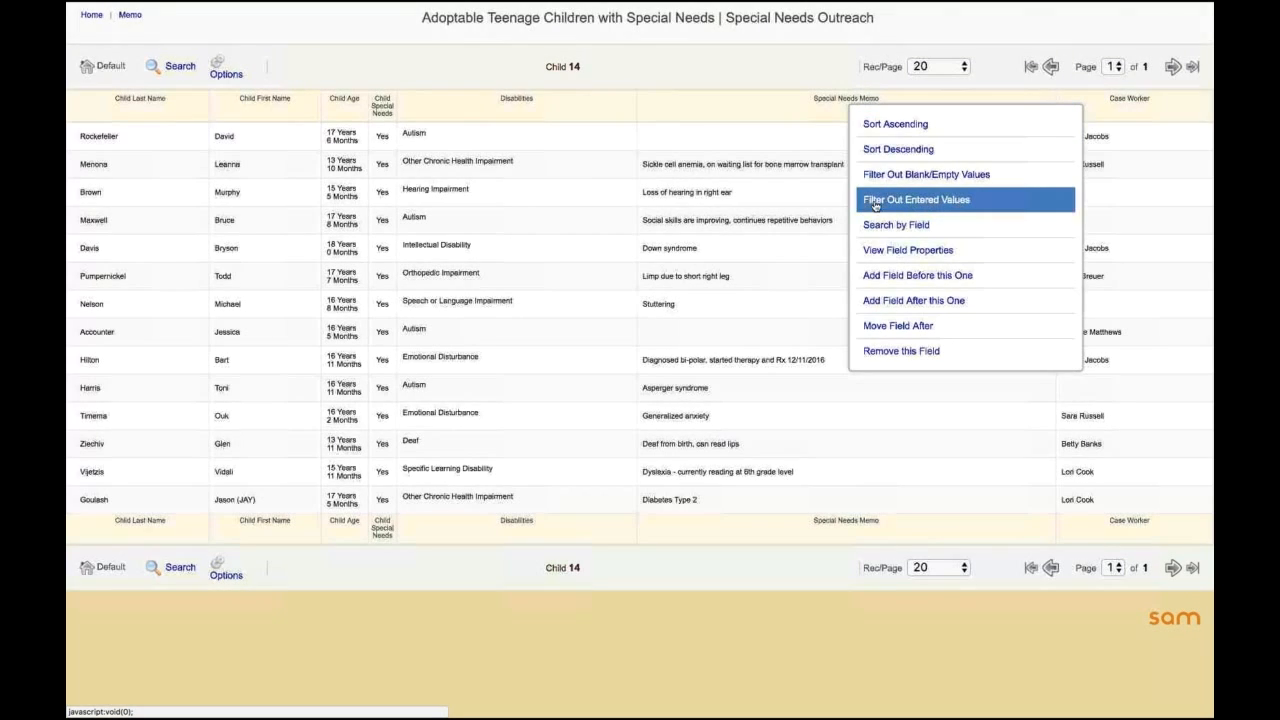
{"action": "left_click", "coordinate": [944, 202]}
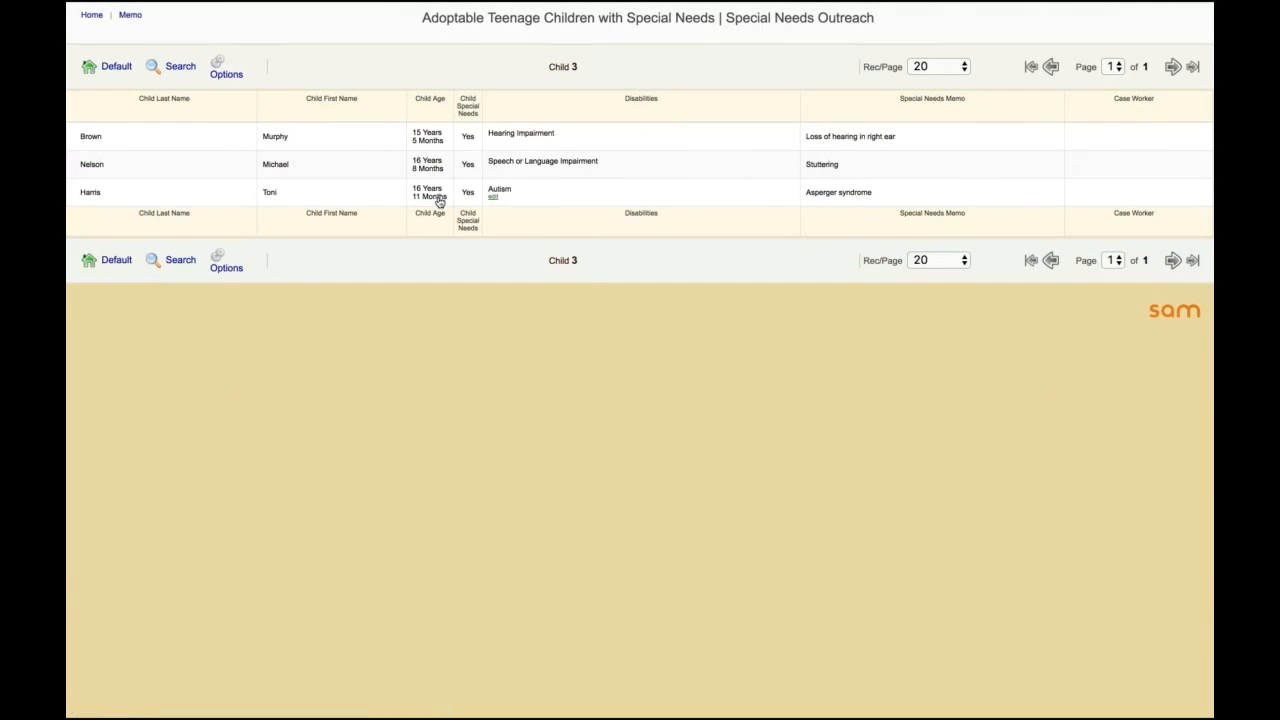
{"action": "left_click", "coordinate": [92, 165]}
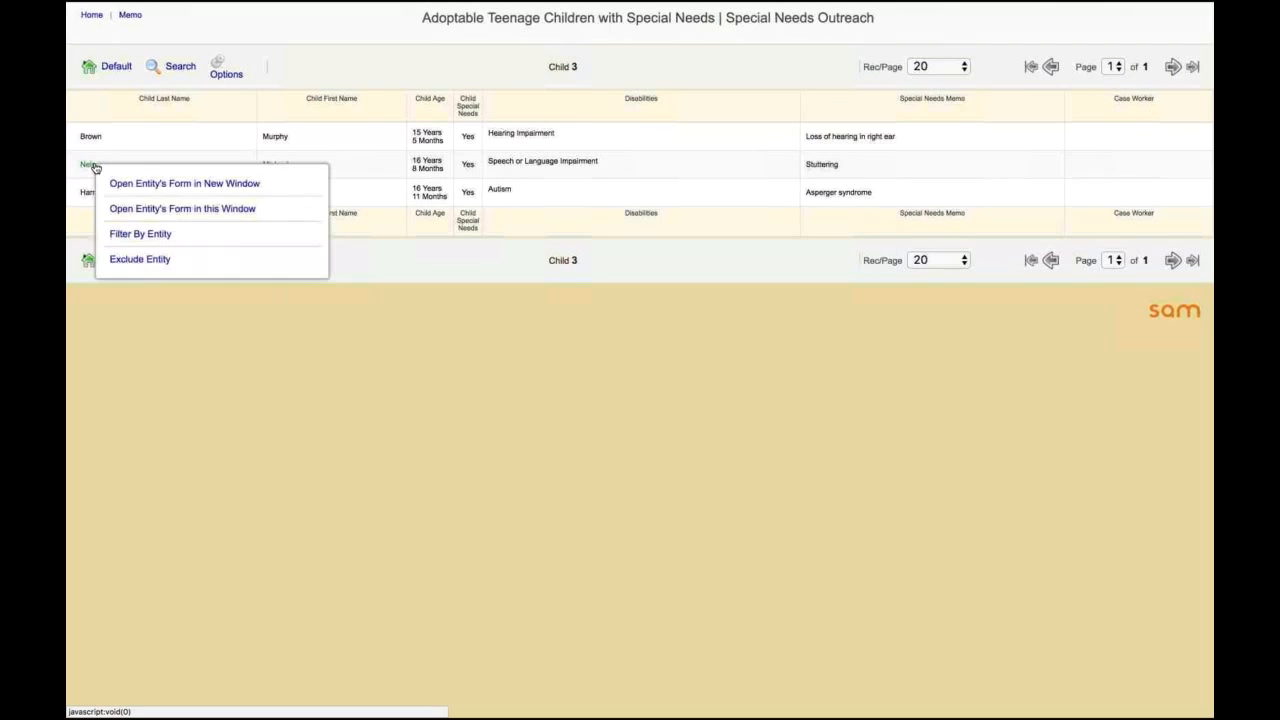
{"action": "left_click", "coordinate": [140, 259]}
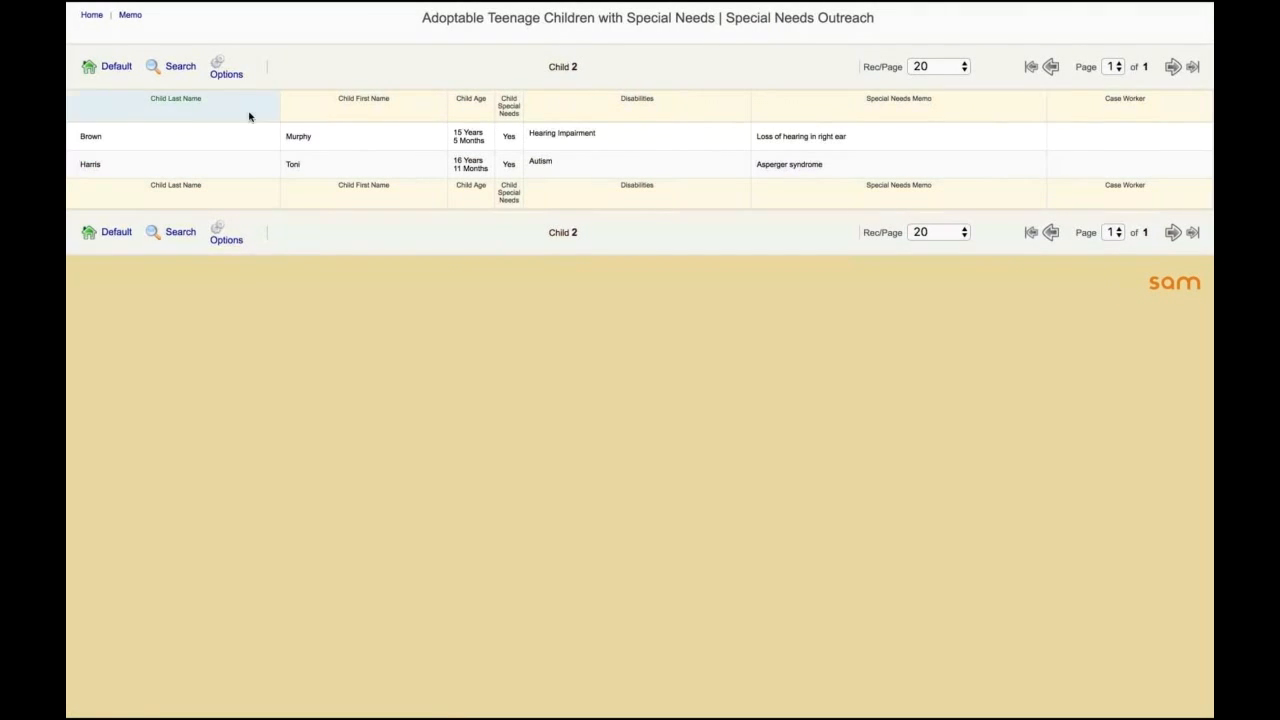
Step: Start a bulk update of the filtered records and add the Case Worker field from the Child Case table
{"action": "left_click", "coordinate": [227, 71]}
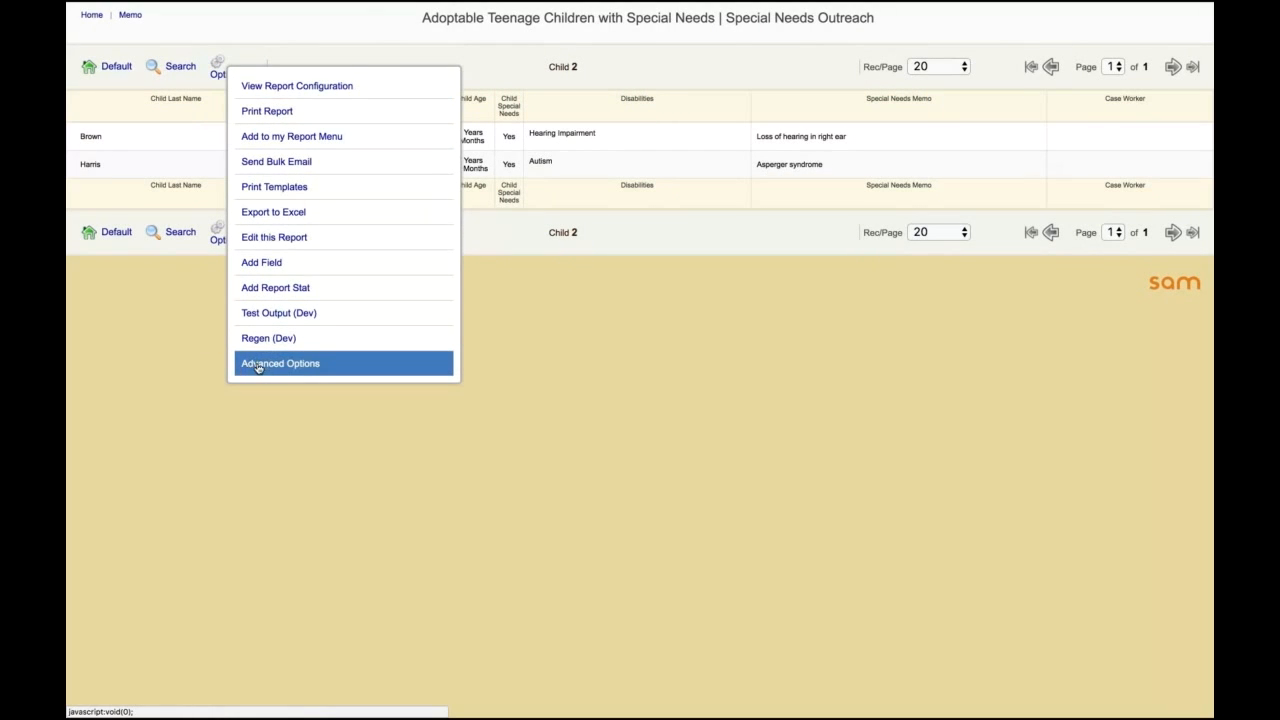
{"action": "left_click", "coordinate": [309, 363]}
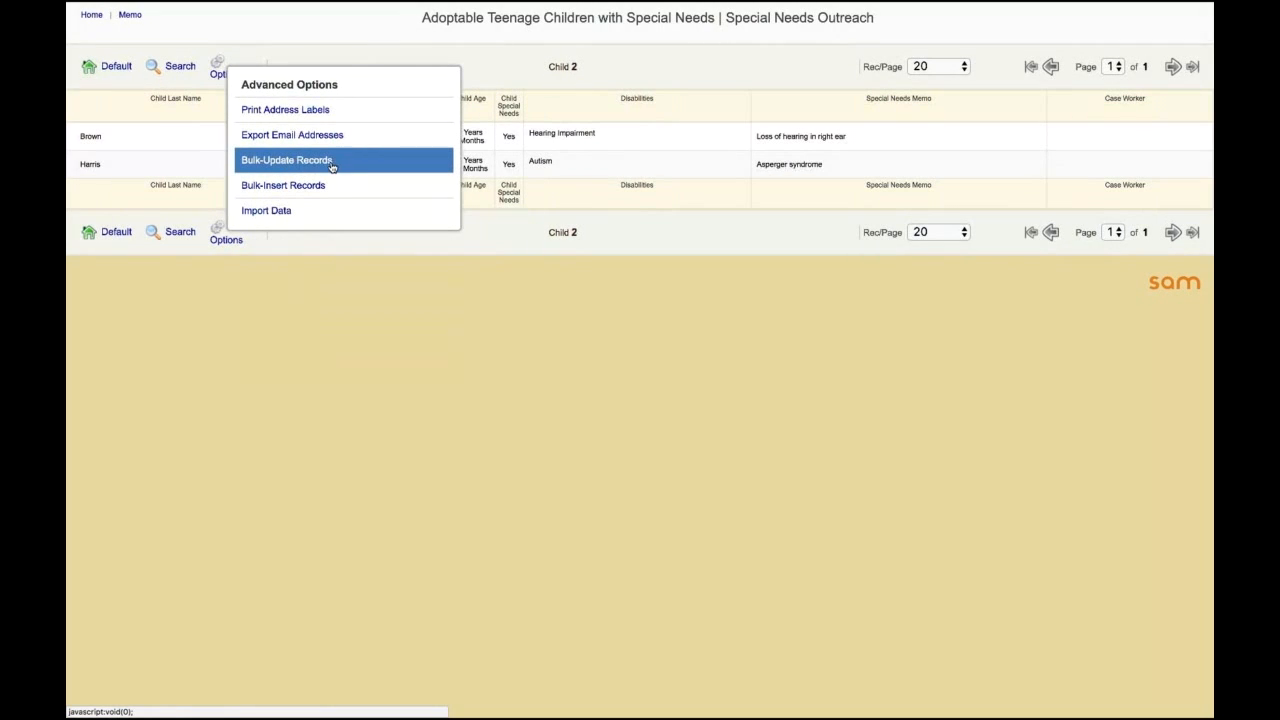
{"action": "left_click", "coordinate": [291, 167]}
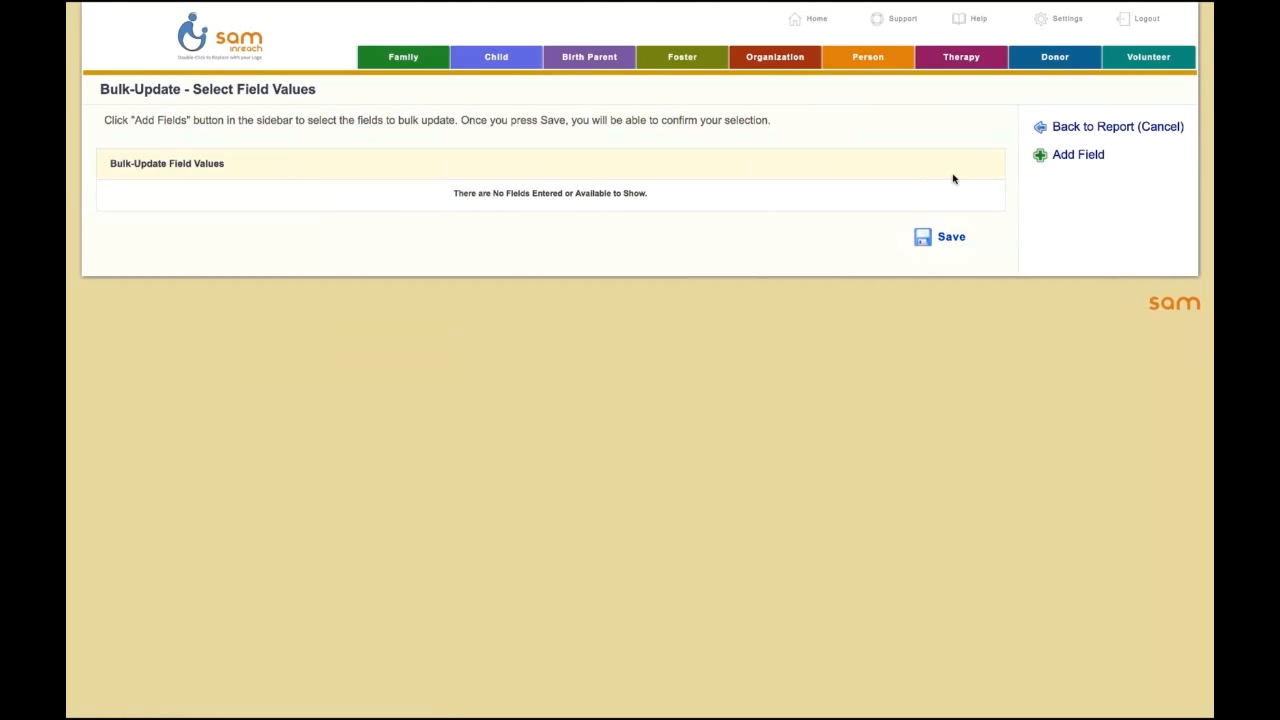
{"action": "left_click", "coordinate": [1076, 157]}
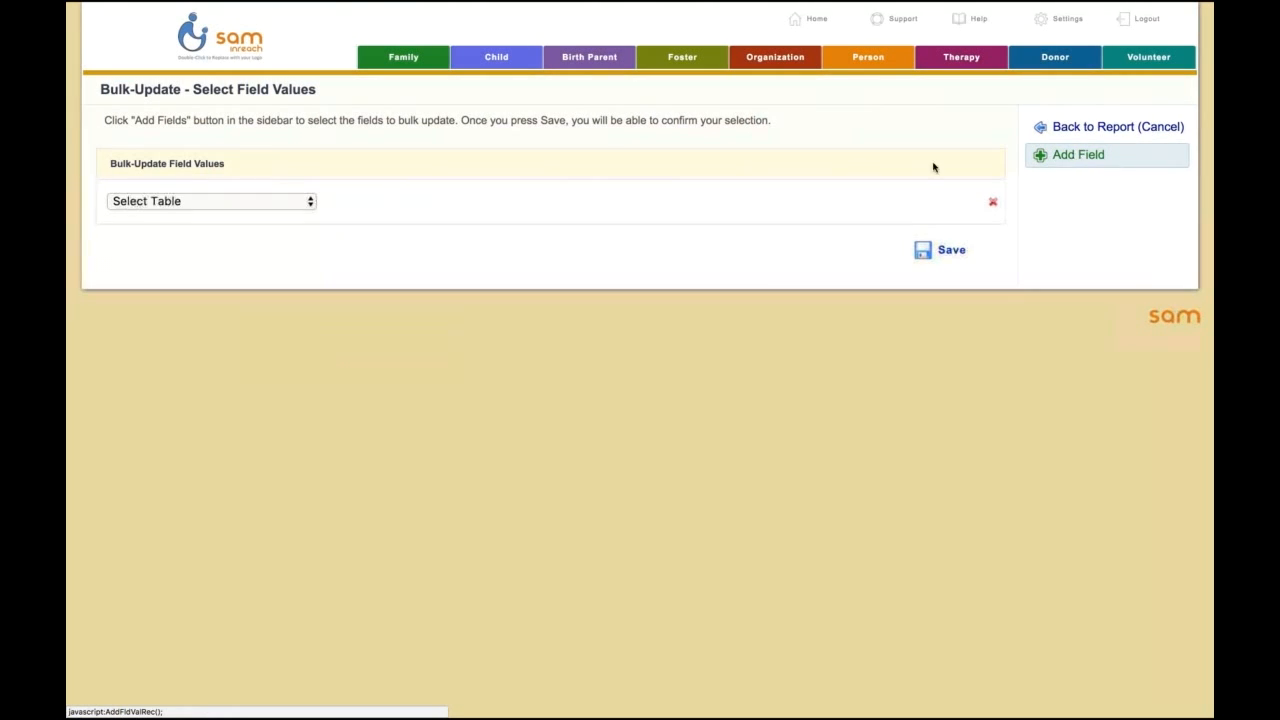
{"action": "left_click", "coordinate": [232, 203]}
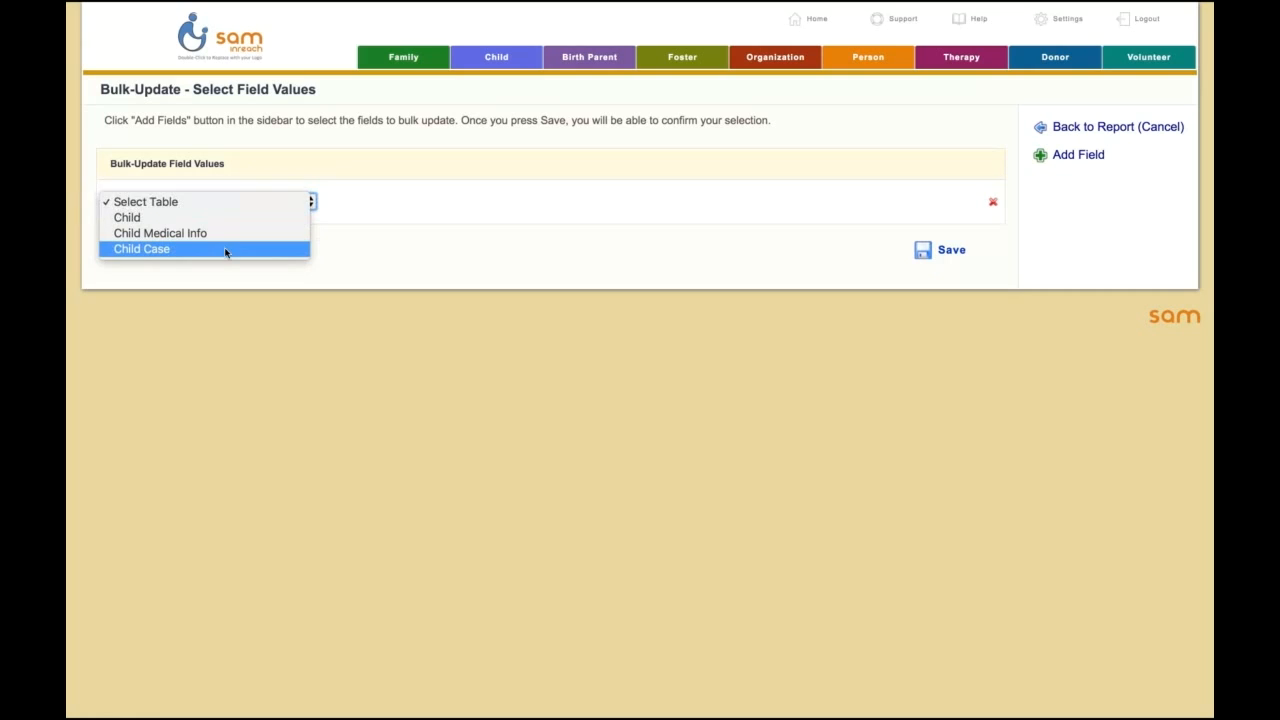
{"action": "left_click", "coordinate": [229, 251]}
{"action": "left_click", "coordinate": [419, 203]}
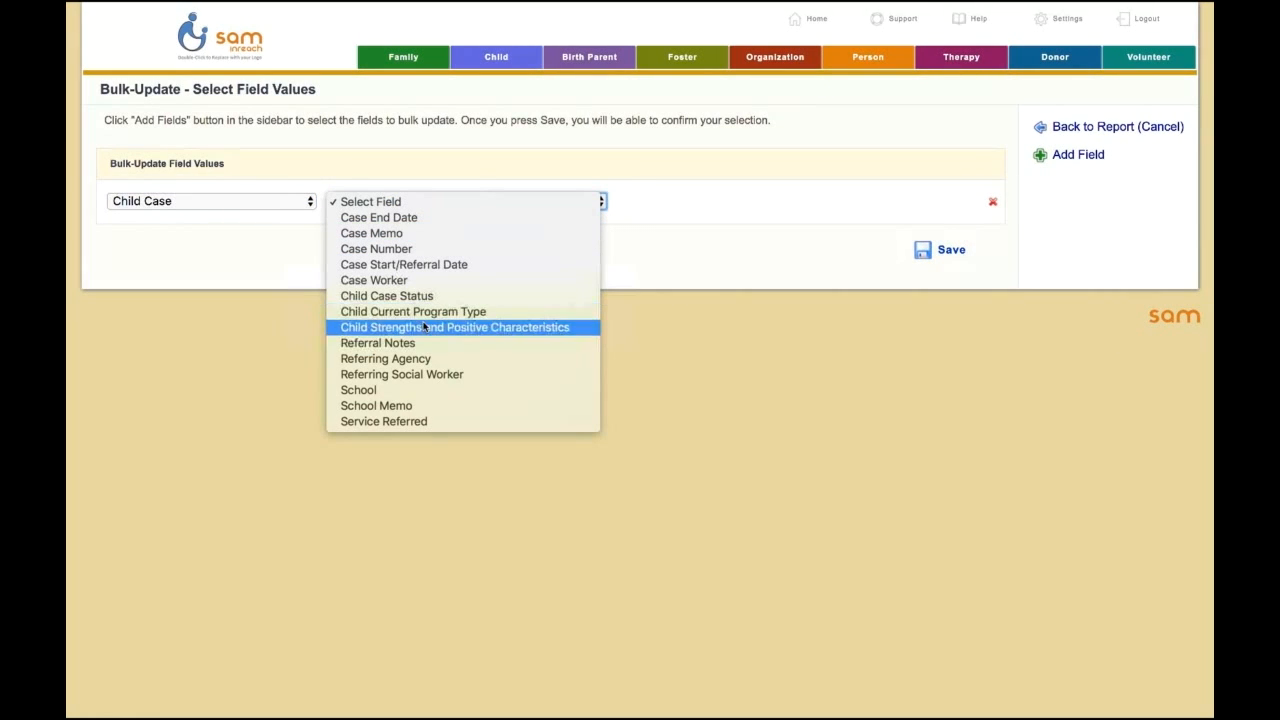
{"action": "left_click", "coordinate": [408, 280]}
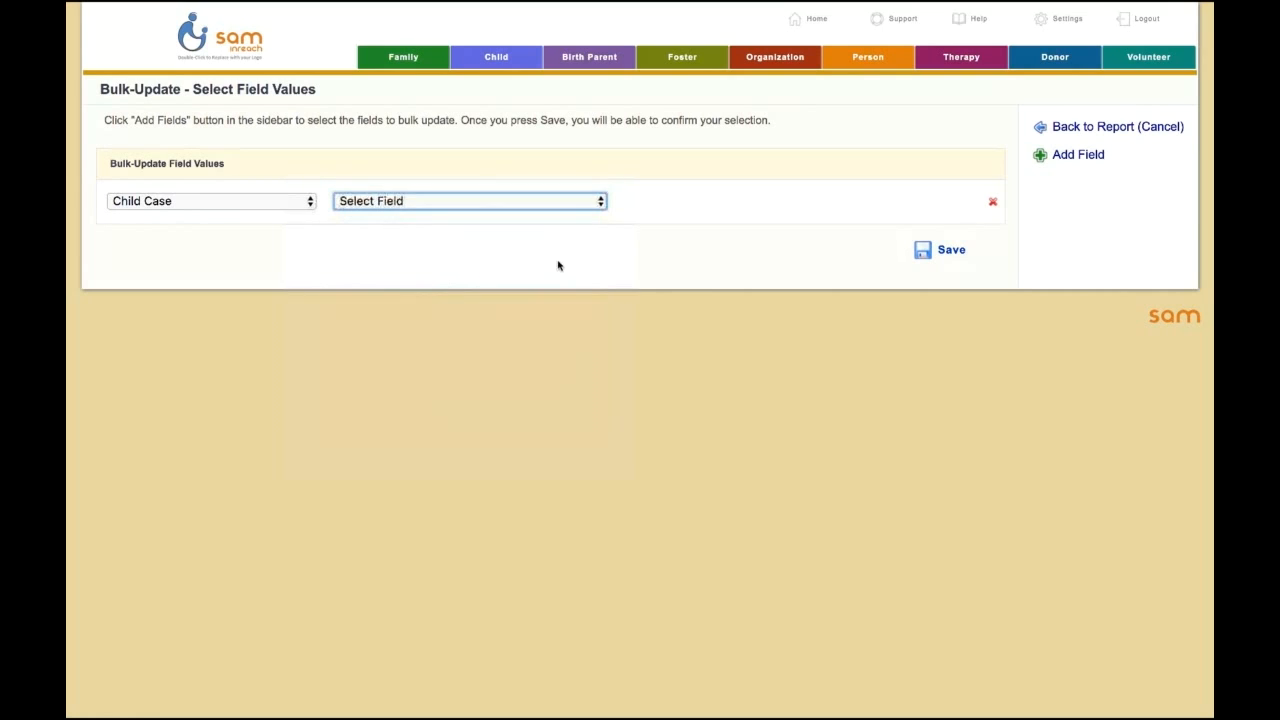
Step: Find the new case worker by name, assign that person as the field value, and save and confirm the bulk update
{"action": "left_click", "coordinate": [711, 202]}
{"action": "type", "text": "stefan"}
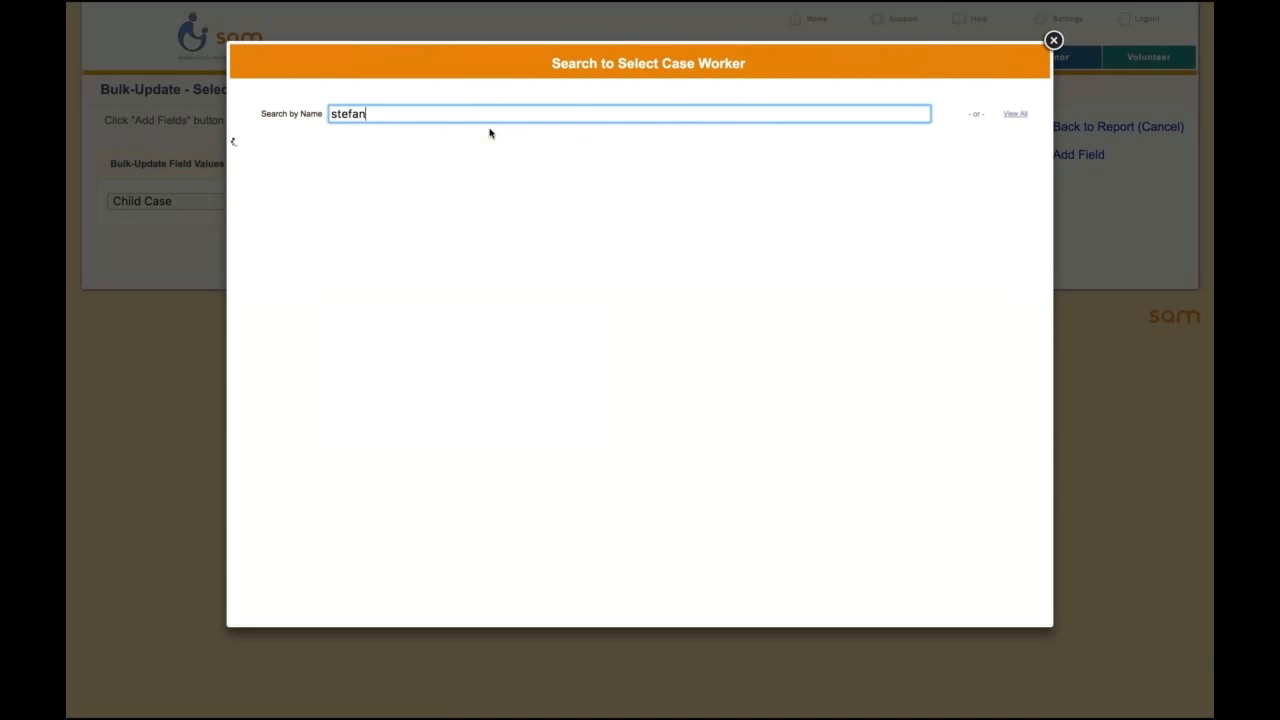
{"action": "left_click", "coordinate": [330, 206]}
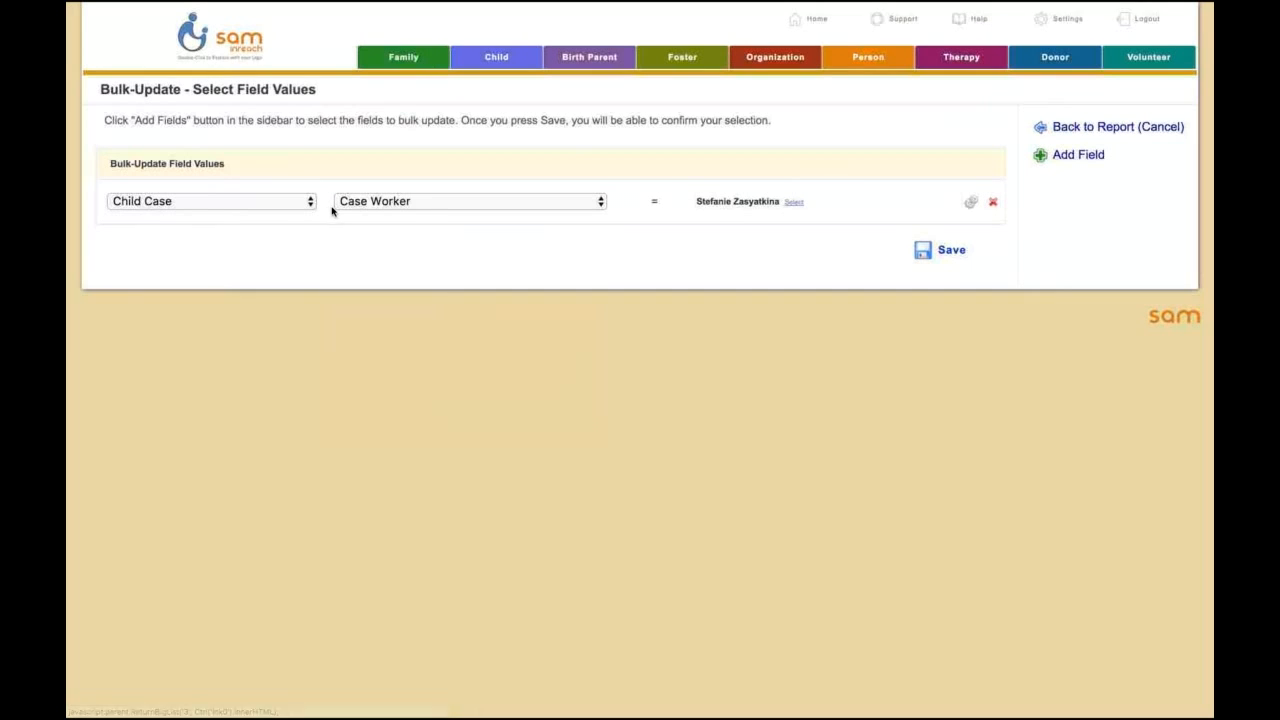
{"action": "left_click", "coordinate": [950, 252]}
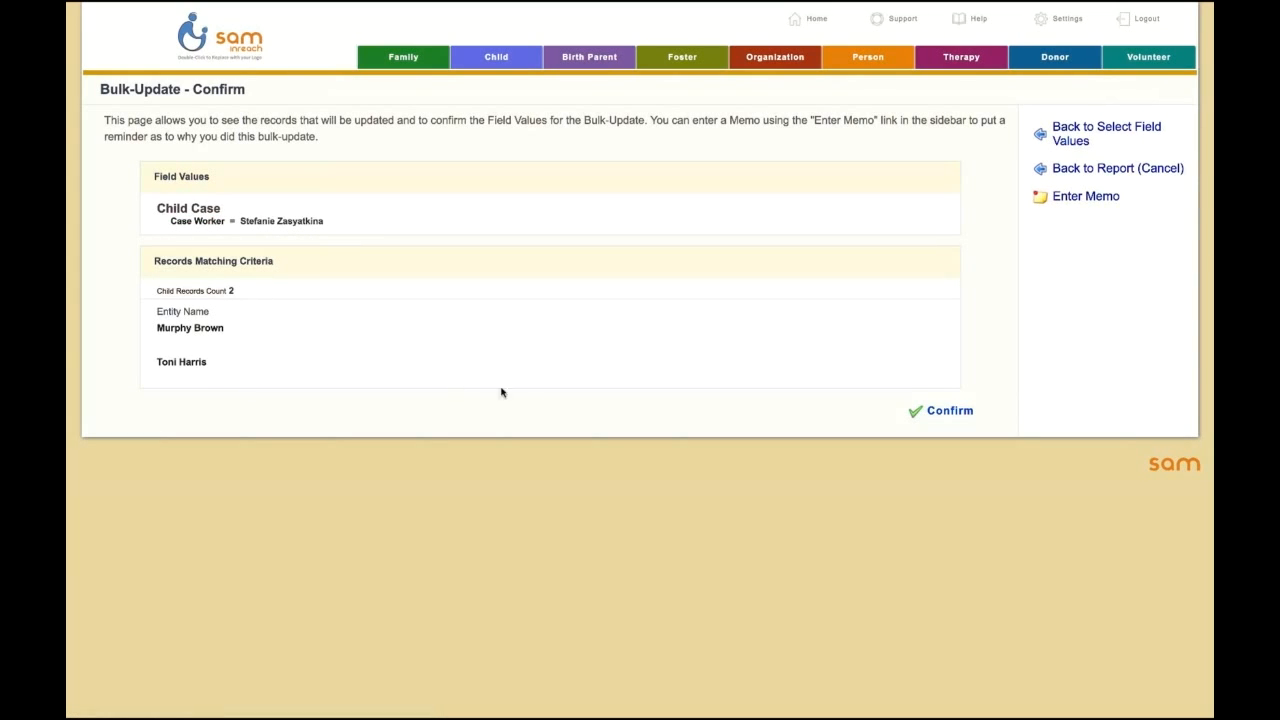
{"action": "left_click", "coordinate": [946, 410]}
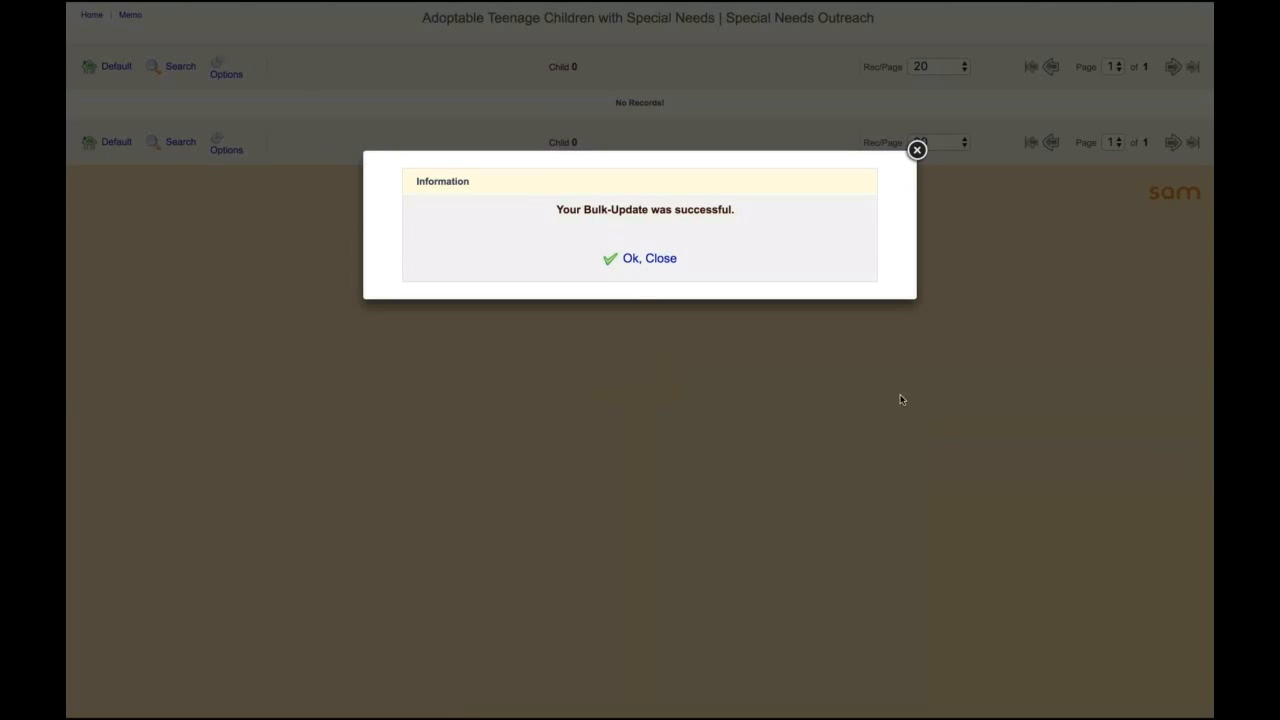
{"action": "left_click", "coordinate": [628, 262]}
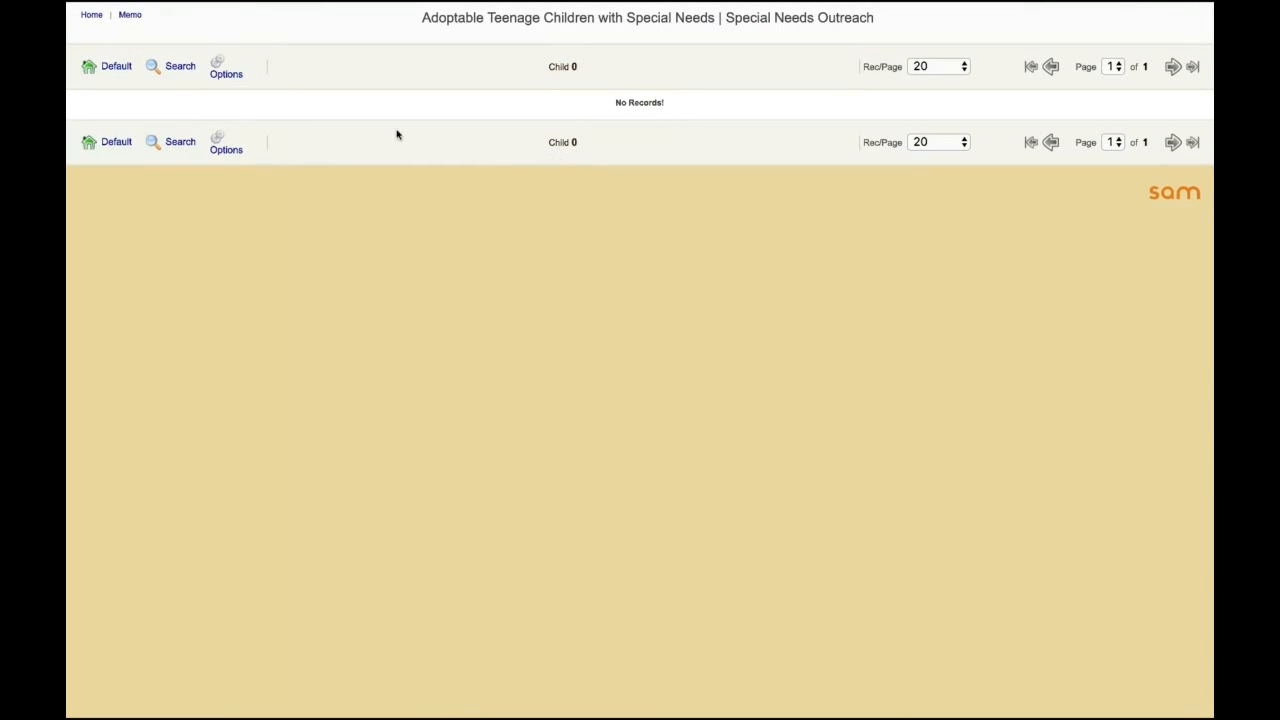
Step: Return to the default report view and assign the case worker listed in Atlantis, NE to the child whose memo mentions improving social skills
{"action": "left_click", "coordinate": [110, 65]}
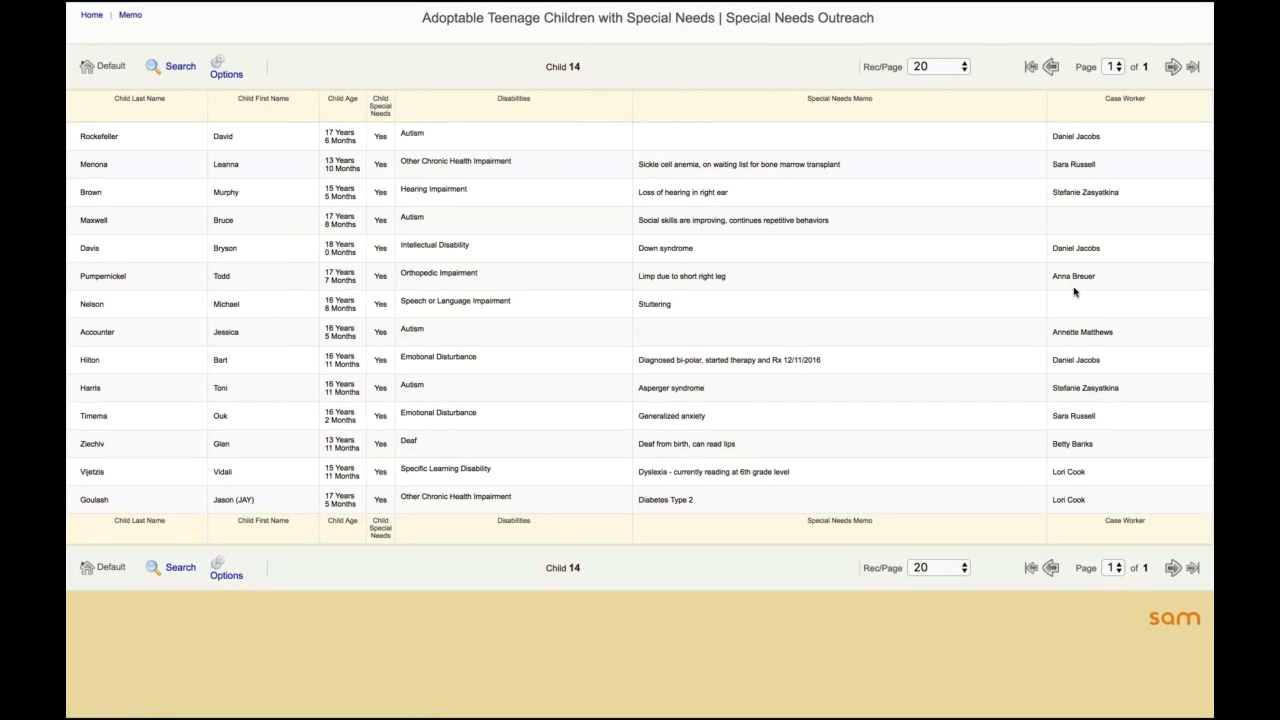
{"action": "mouse_move", "coordinate": [1070, 222]}
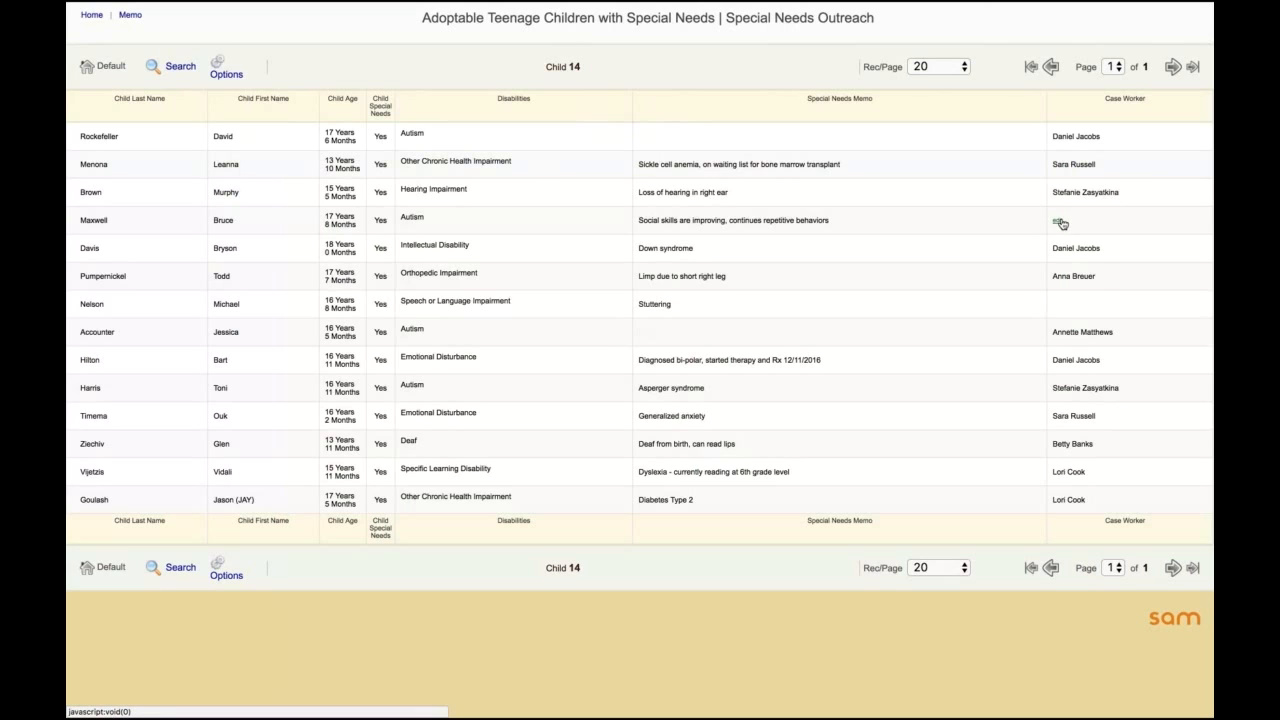
{"action": "left_click", "coordinate": [1057, 220]}
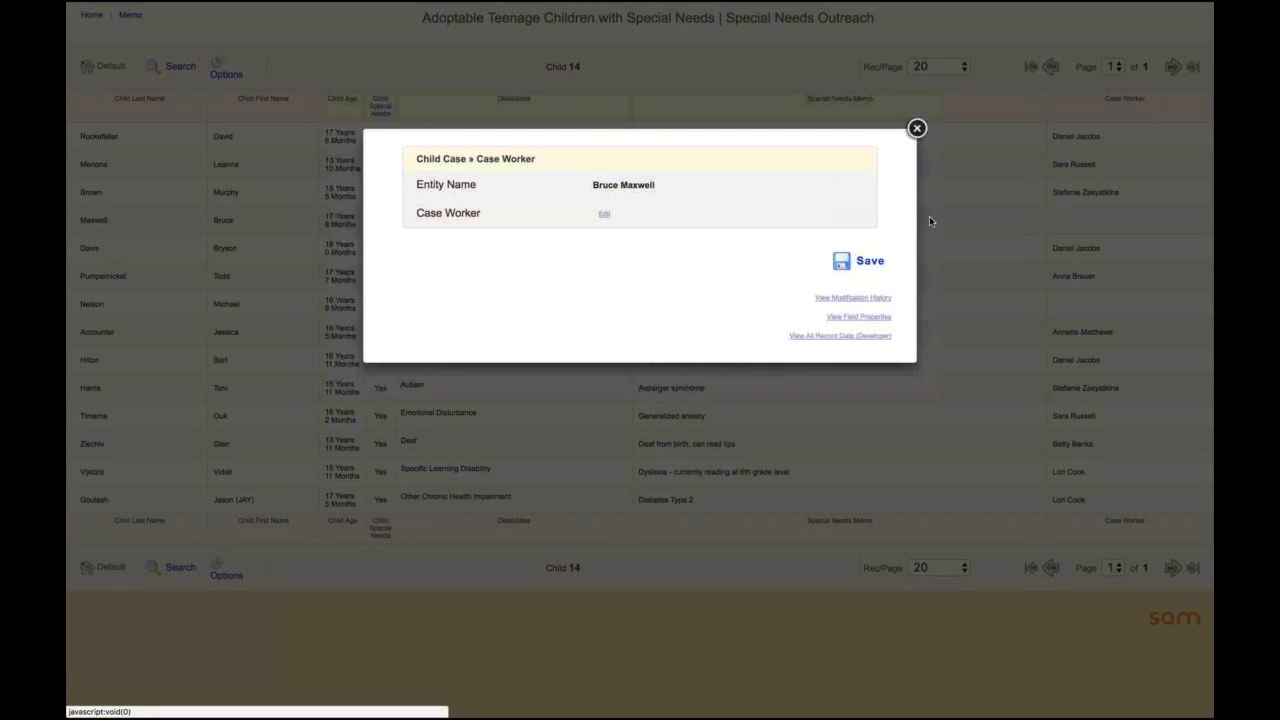
{"action": "left_click", "coordinate": [603, 216]}
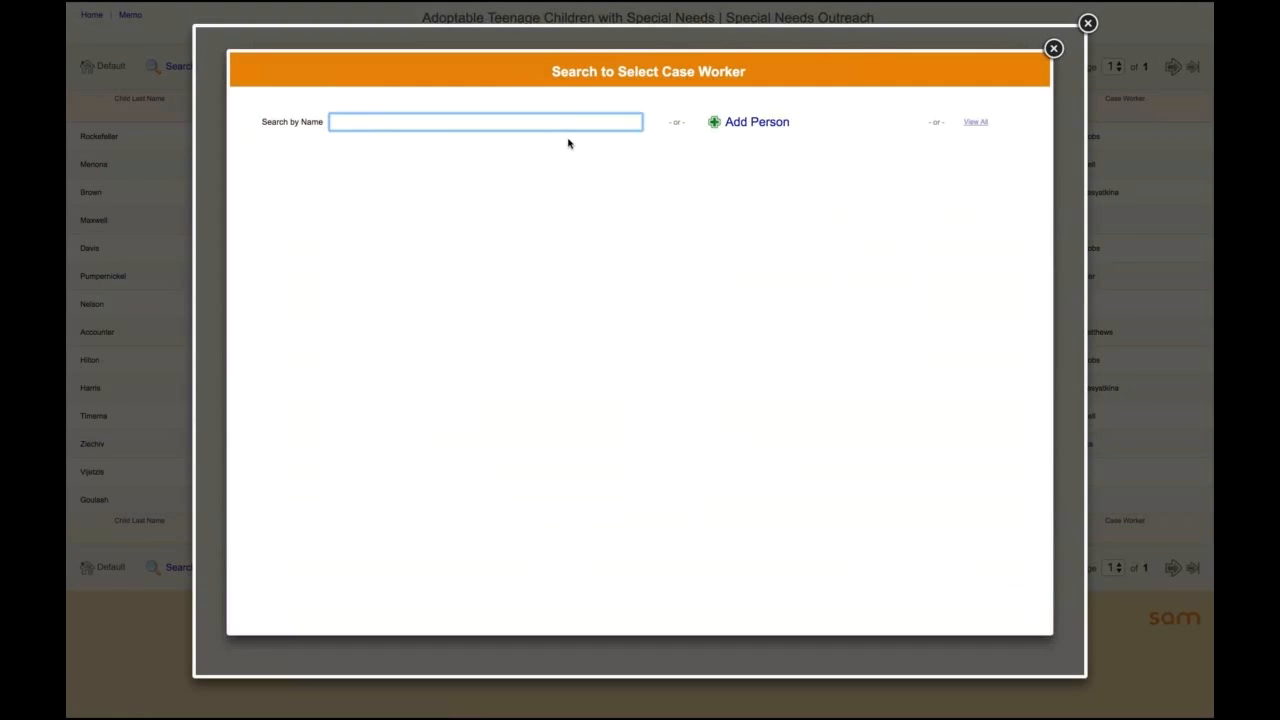
{"action": "left_click", "coordinate": [975, 122]}
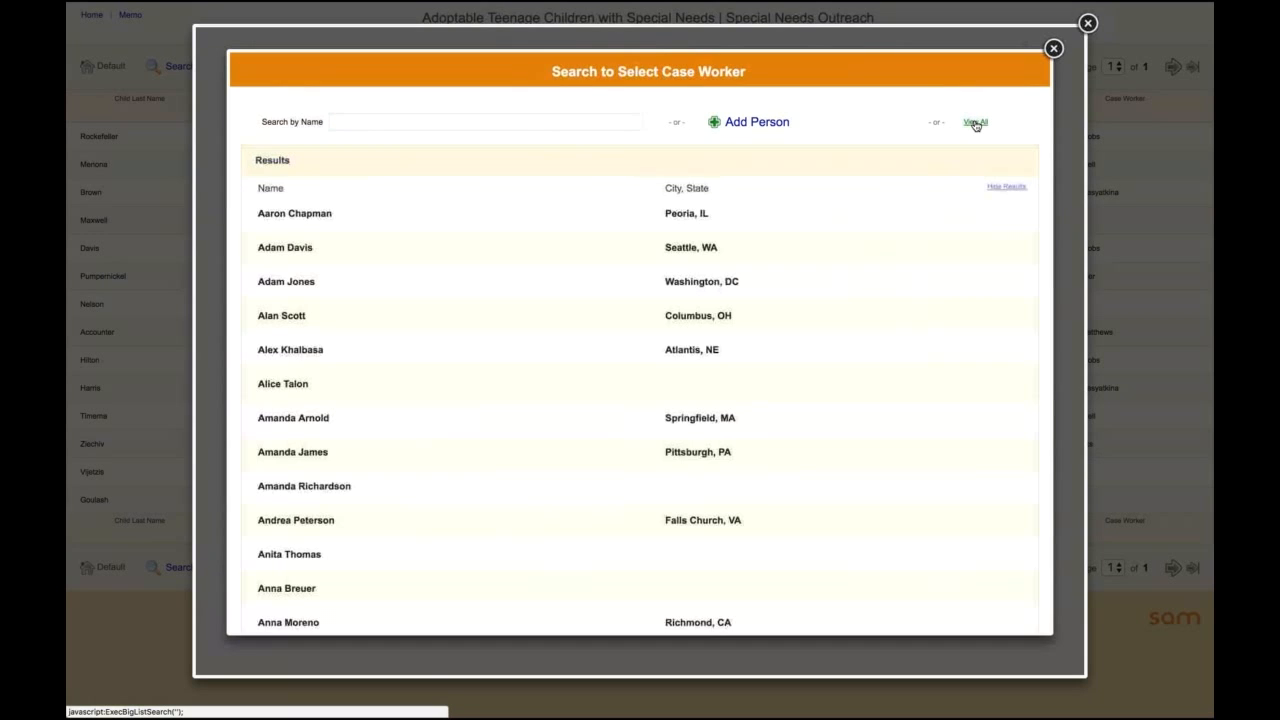
{"action": "left_click", "coordinate": [294, 349]}
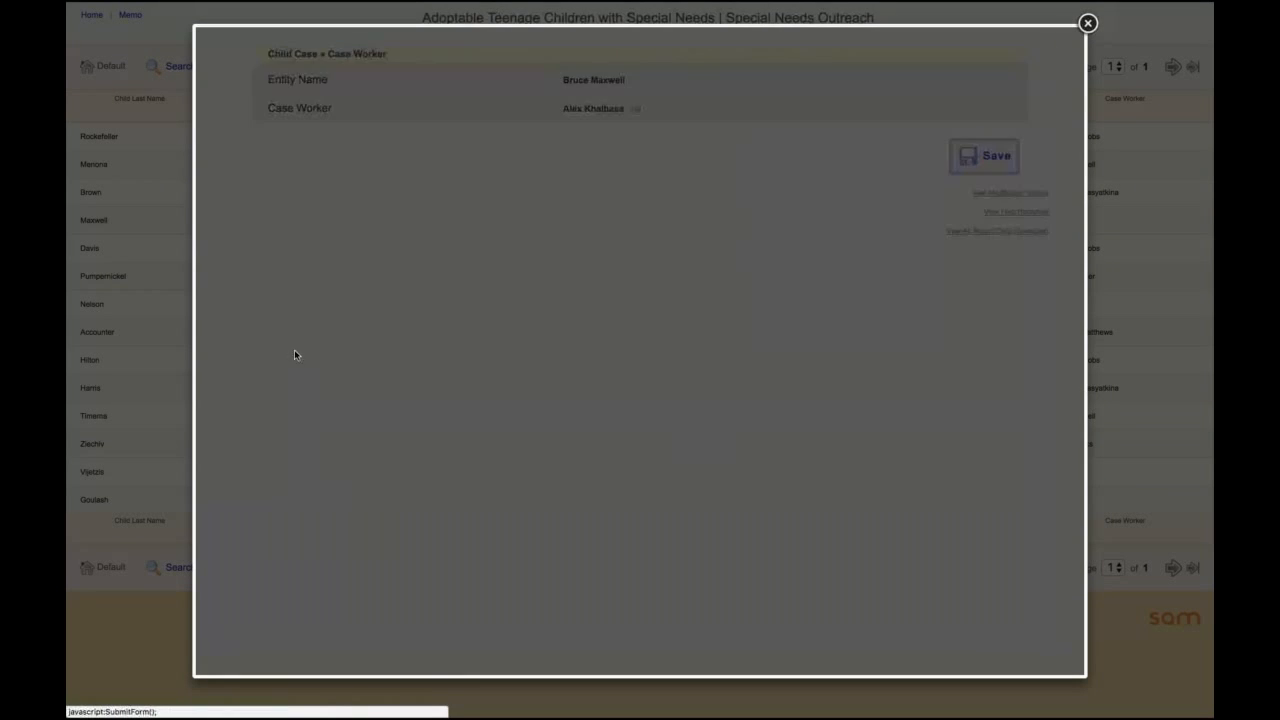
{"action": "left_click", "coordinate": [985, 157]}
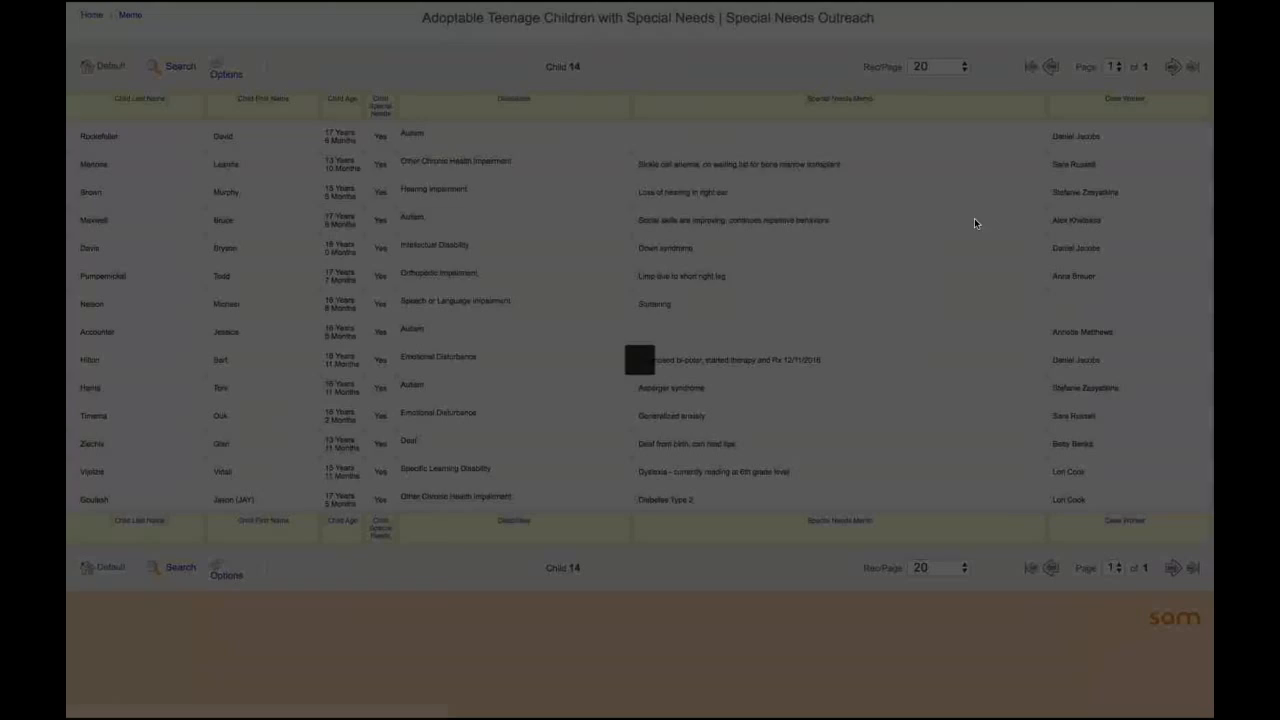
{"action": "left_click", "coordinate": [638, 258]}
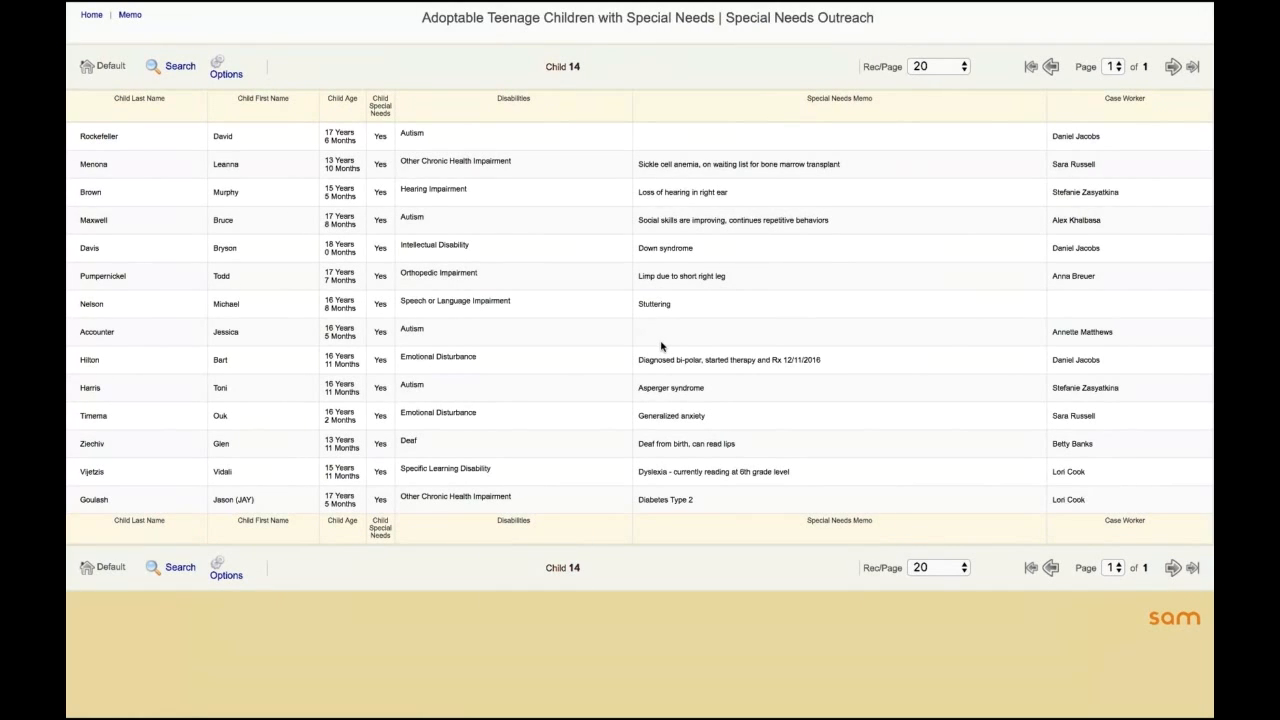
{"action": "mouse_move", "coordinate": [643, 337]}
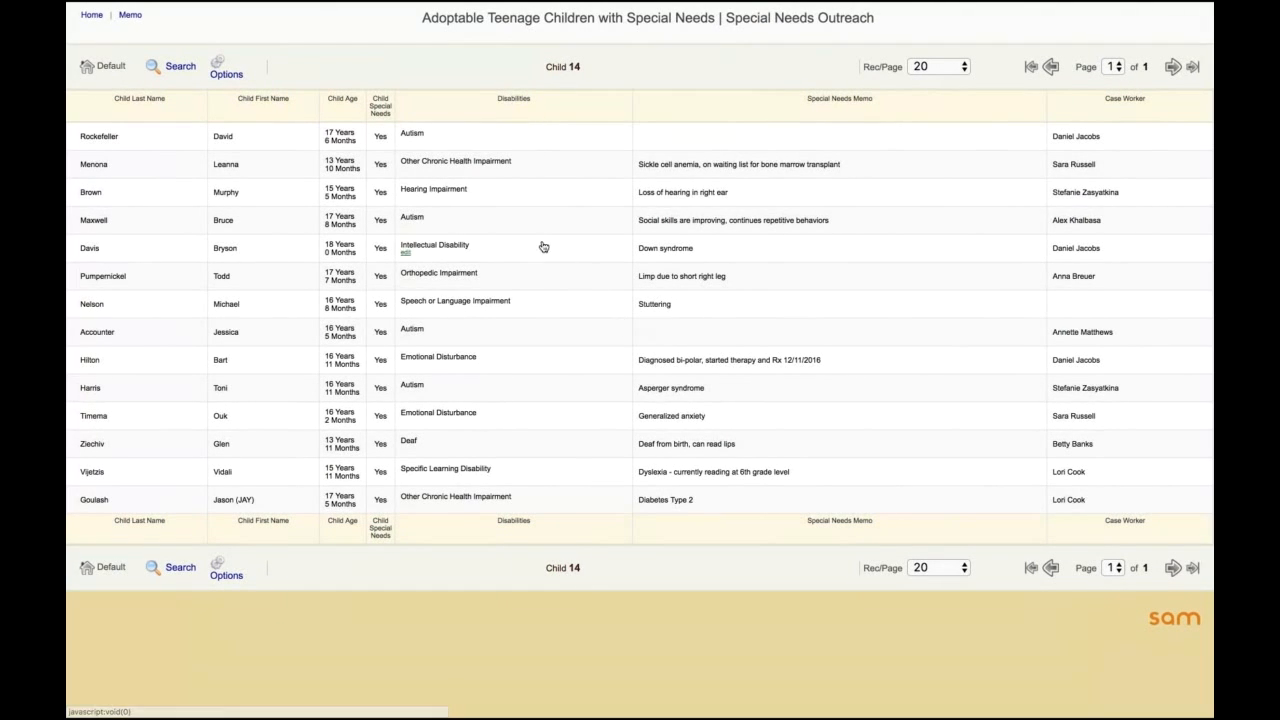
Step: Add the Mental Disorders field from Child Medical Info to the report and remove the Child Special Needs column
{"action": "left_click", "coordinate": [234, 73]}
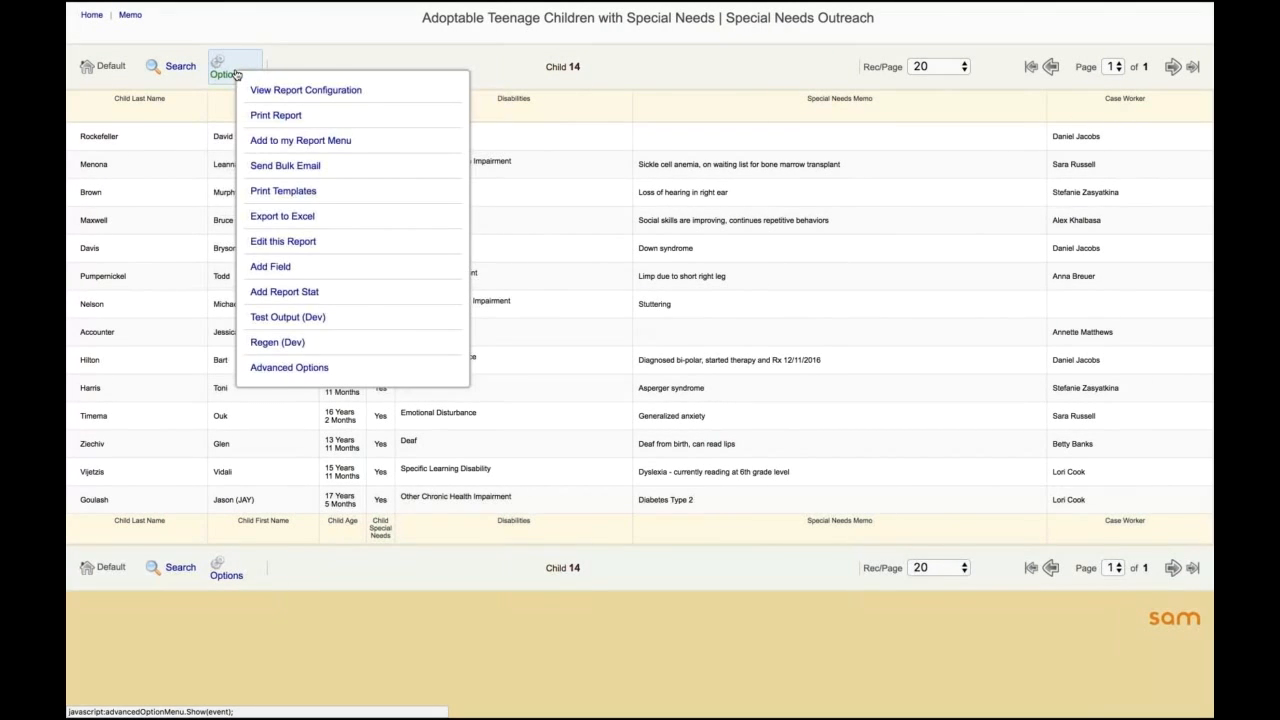
{"action": "left_click", "coordinate": [286, 266]}
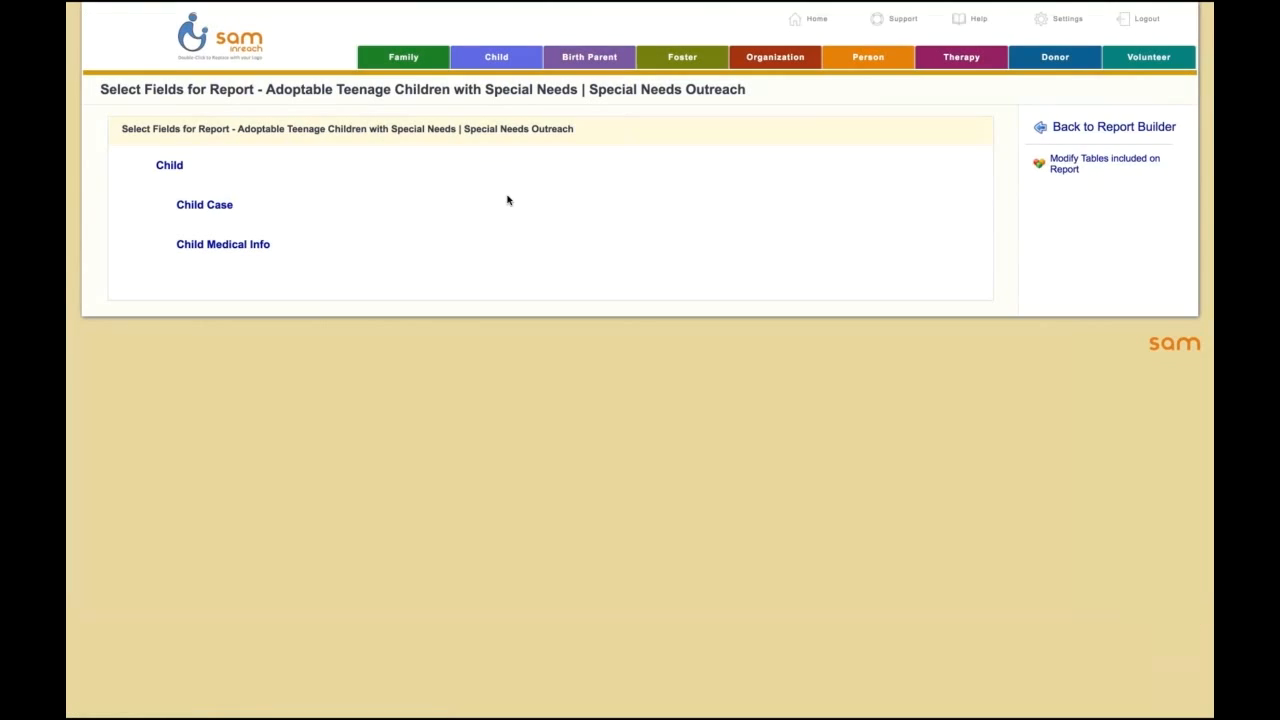
{"action": "left_click", "coordinate": [214, 245]}
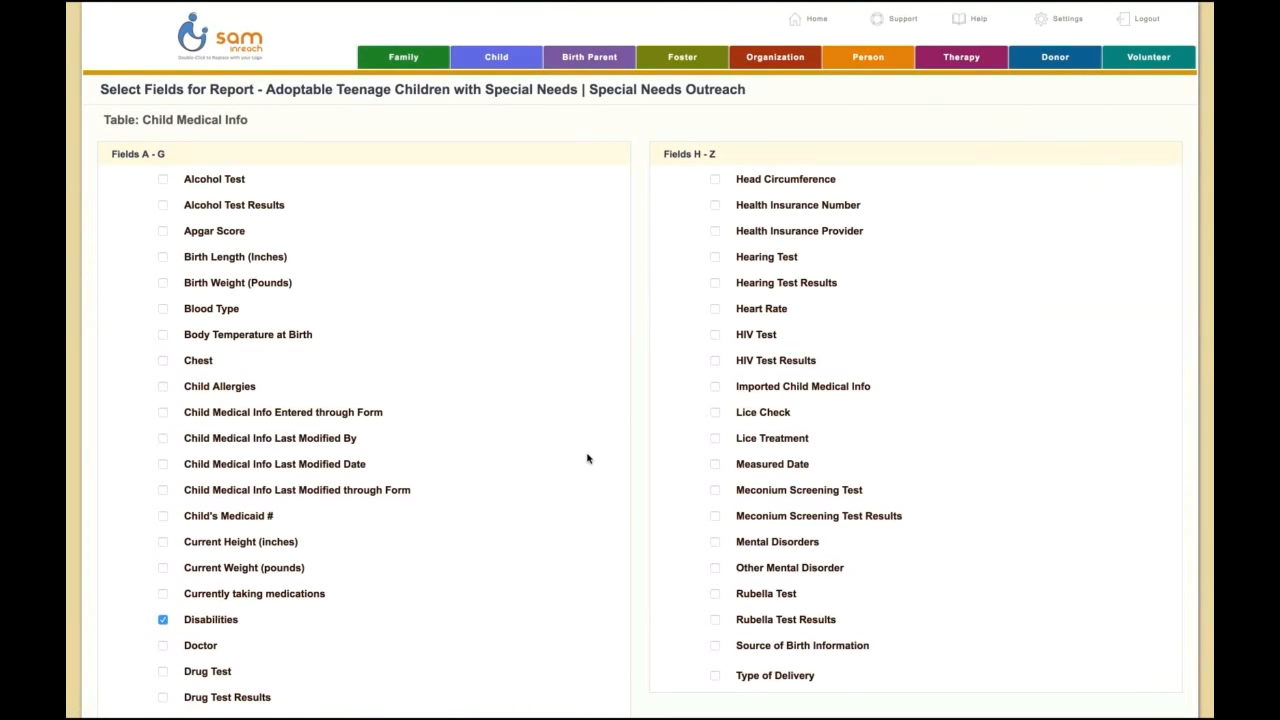
{"action": "scroll", "coordinate": [630, 515], "scroll_direction": "down", "scroll_amount": 3}
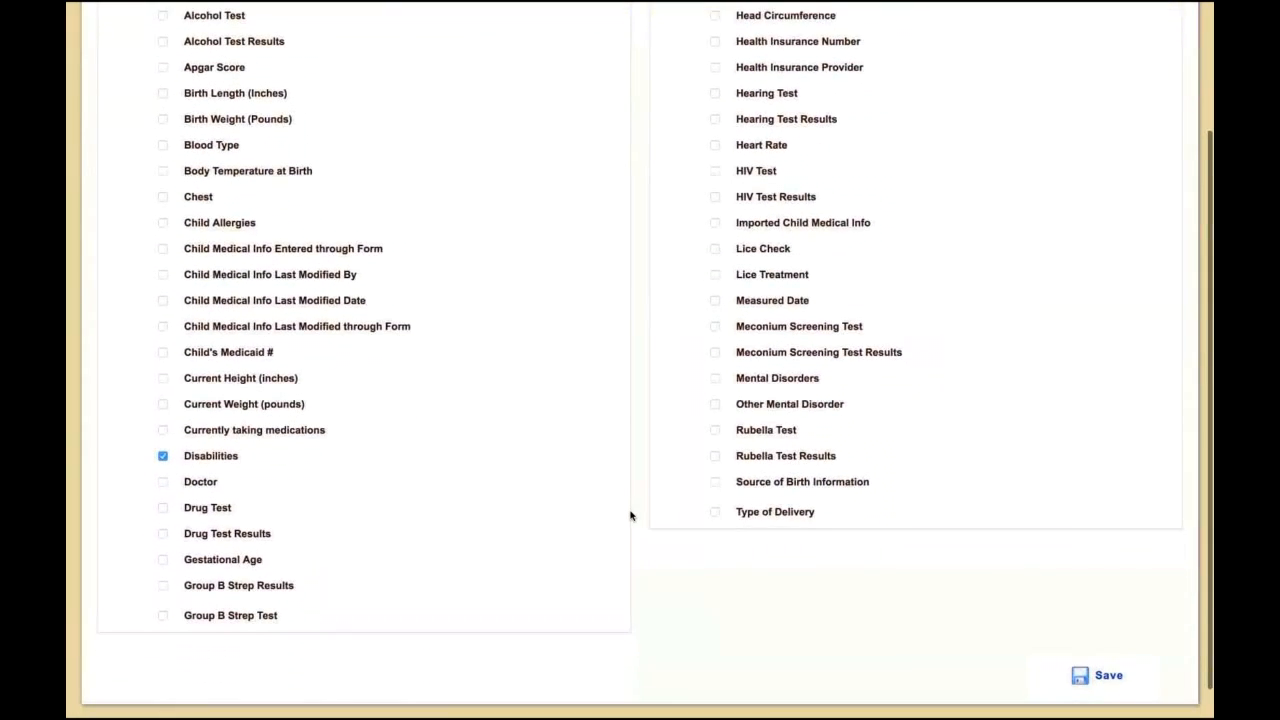
{"action": "left_click", "coordinate": [715, 378]}
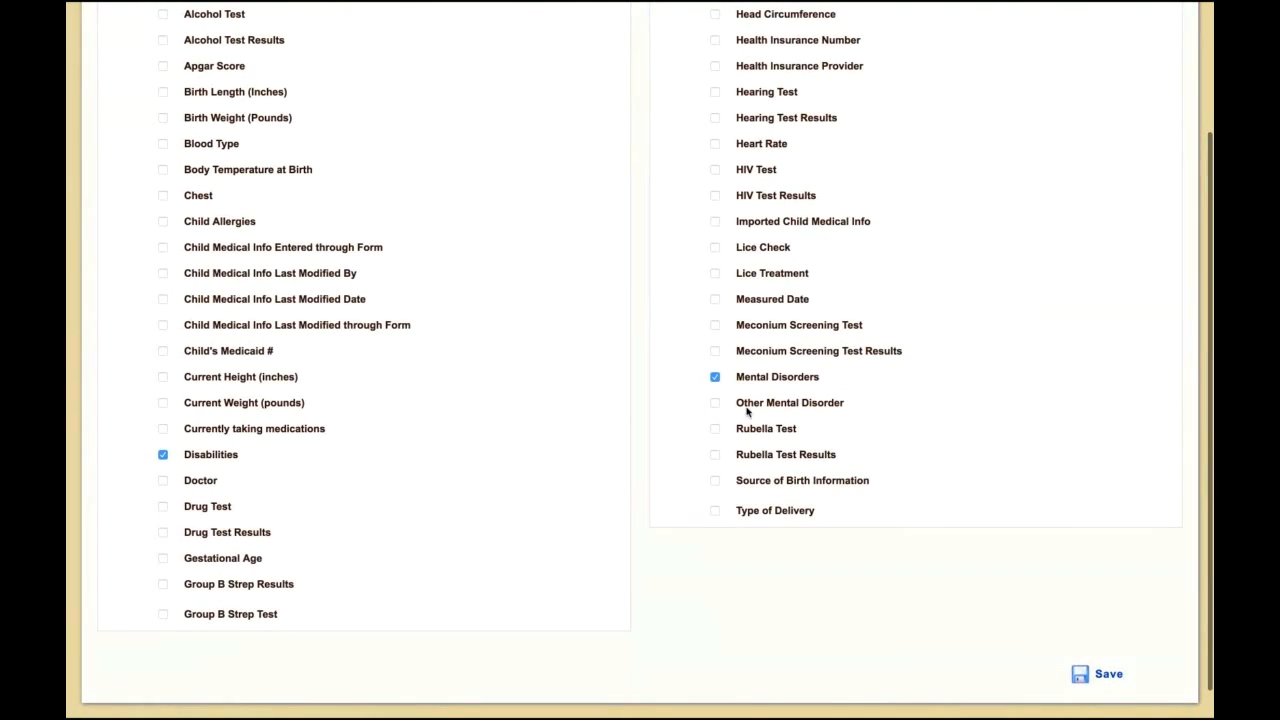
{"action": "scroll", "coordinate": [838, 596], "scroll_direction": "up", "scroll_amount": 1}
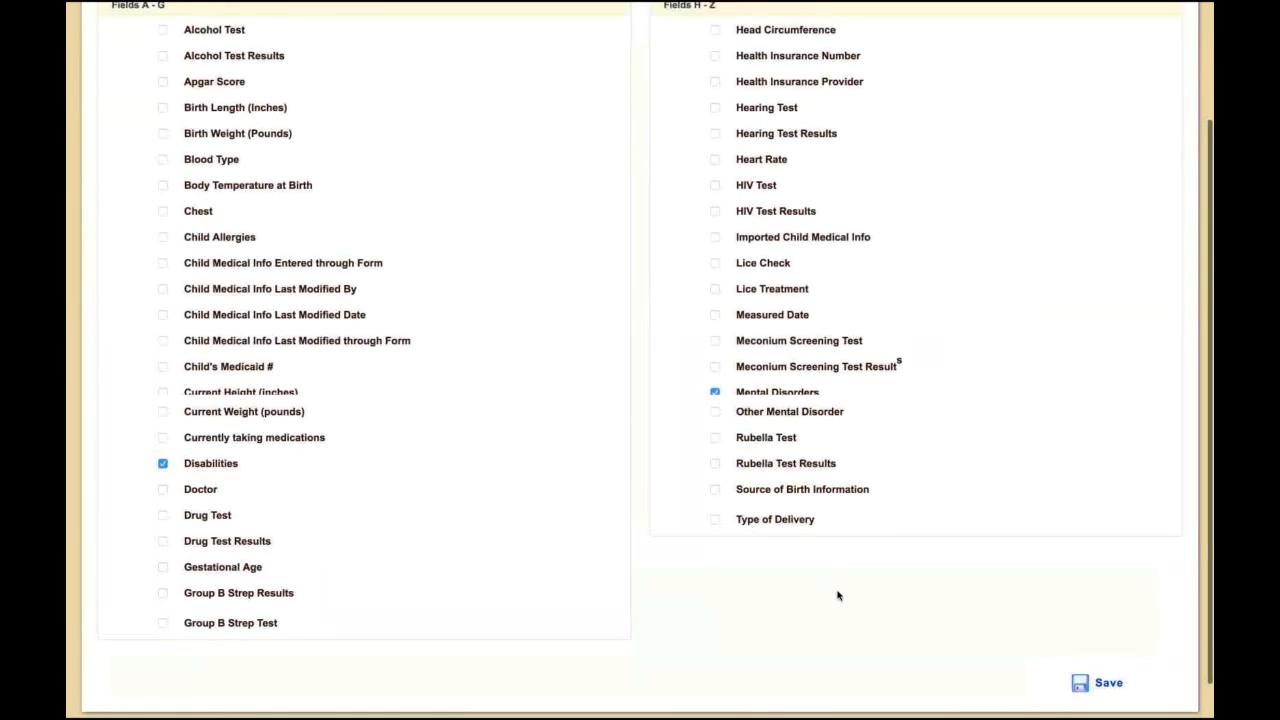
{"action": "scroll", "coordinate": [977, 675], "scroll_direction": "down", "scroll_amount": 1}
{"action": "left_click", "coordinate": [1086, 656]}
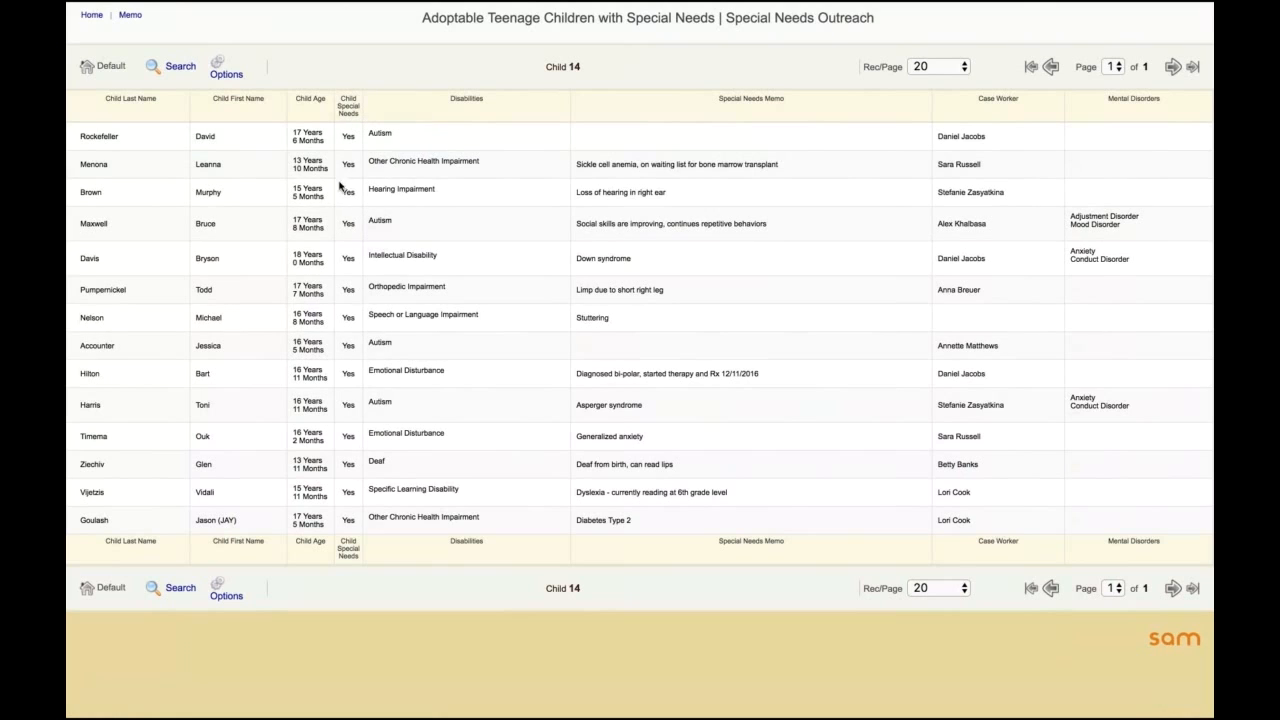
{"action": "left_click", "coordinate": [350, 109]}
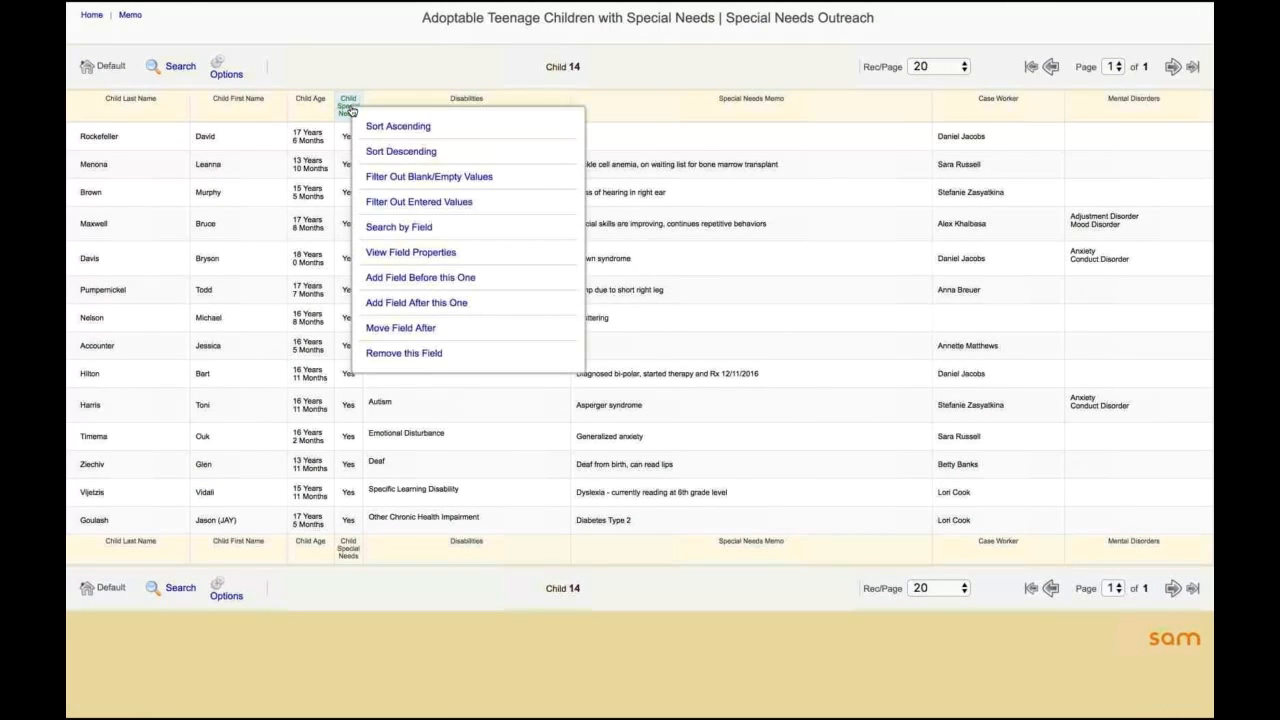
{"action": "left_click", "coordinate": [405, 357]}
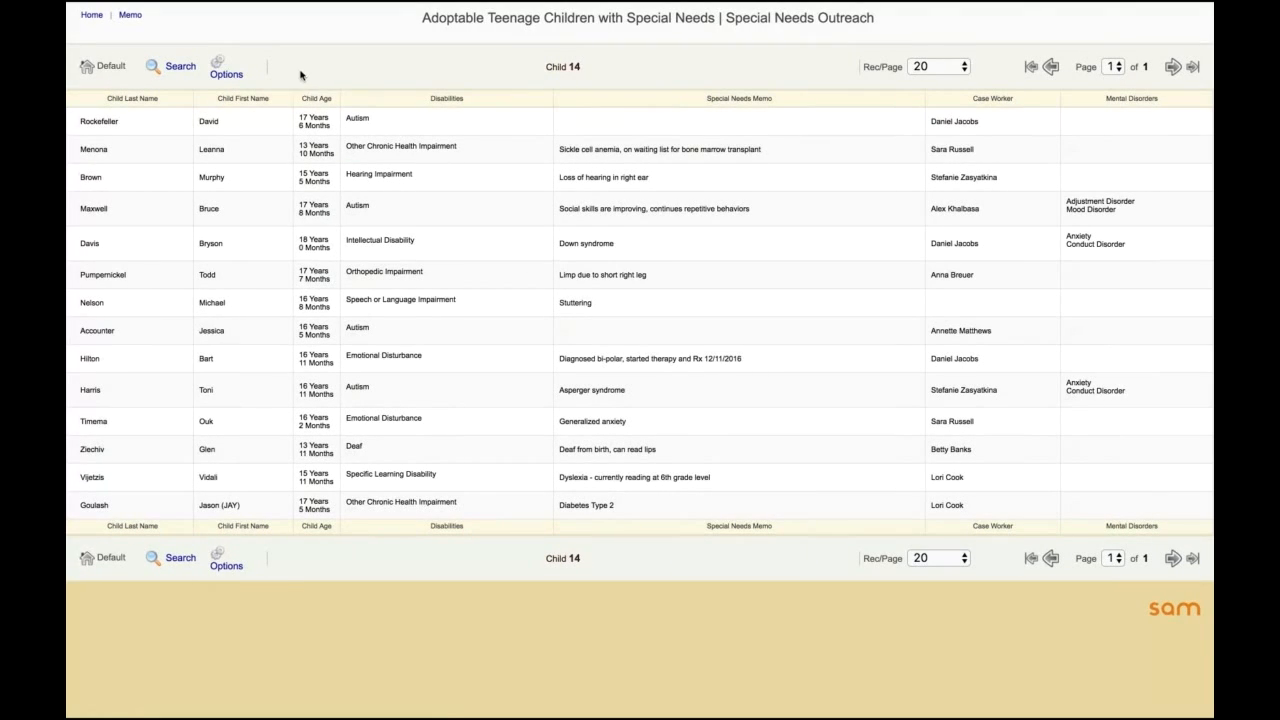
Step: Edit the report and add a report stat on Child Medical Info's Disabilities field with record counts and percent, and save it
{"action": "left_click", "coordinate": [224, 71]}
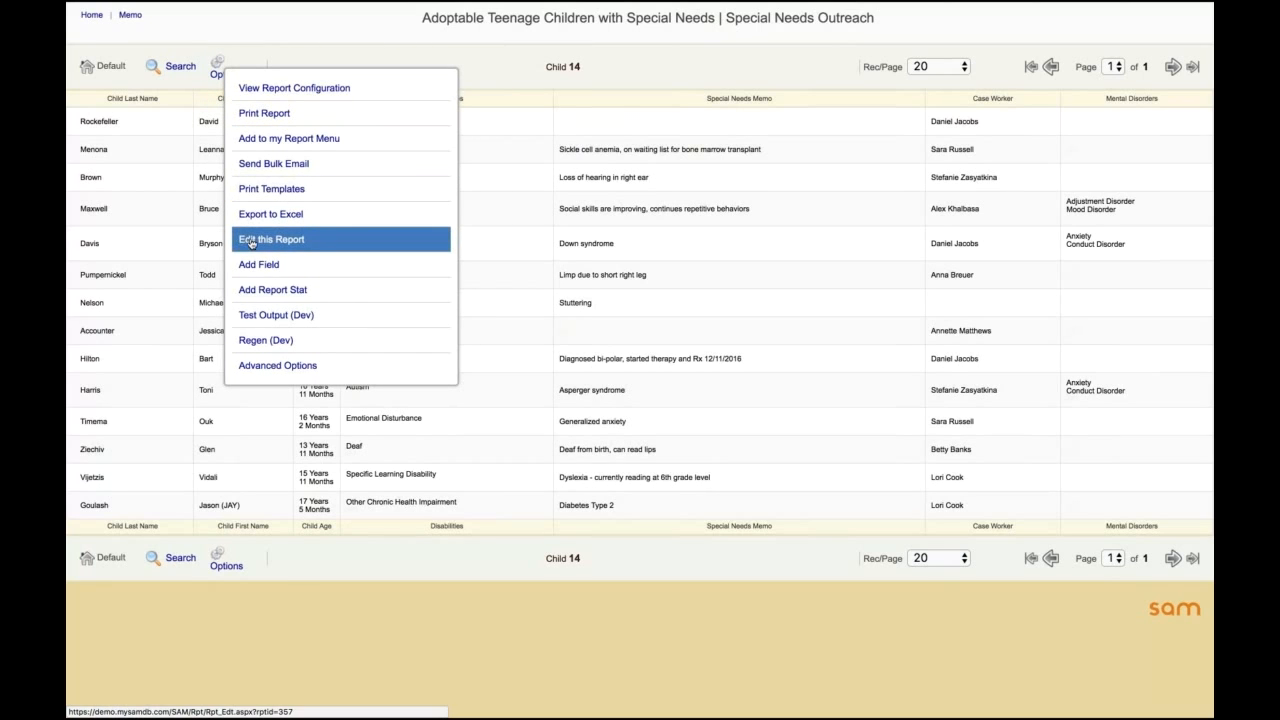
{"action": "left_click", "coordinate": [285, 241]}
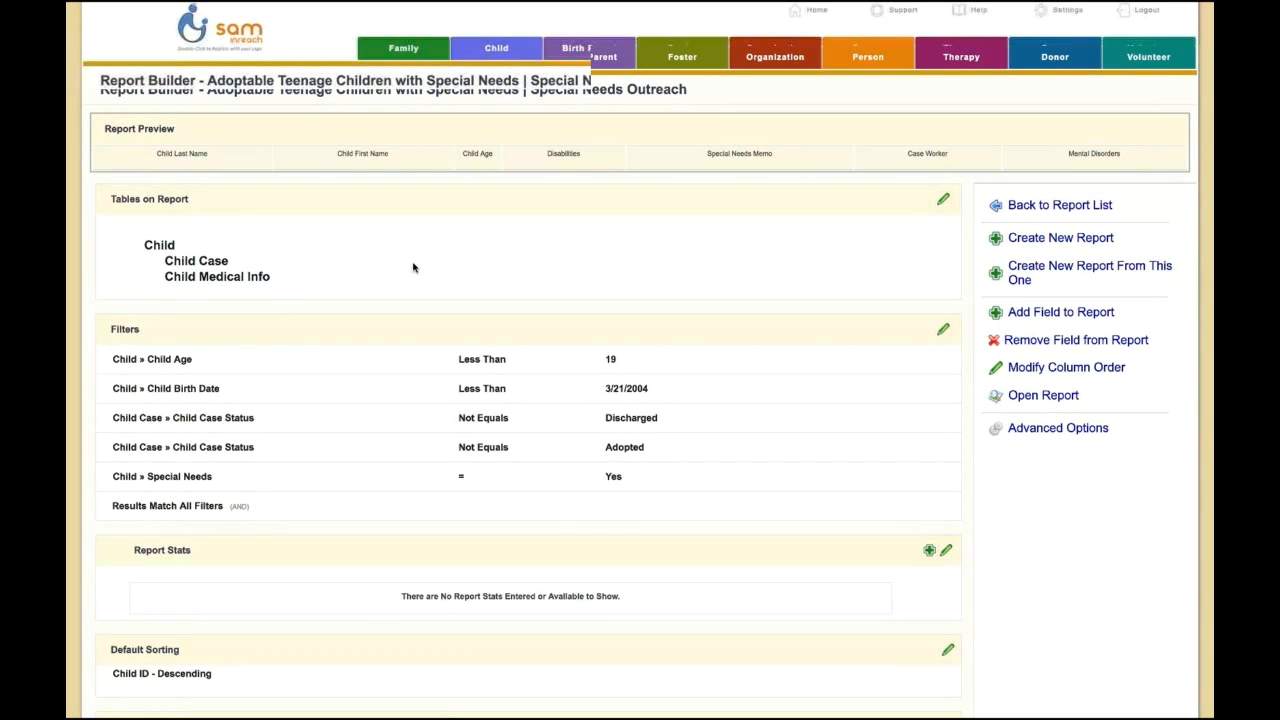
{"action": "scroll", "coordinate": [413, 267], "scroll_direction": "down", "scroll_amount": 3}
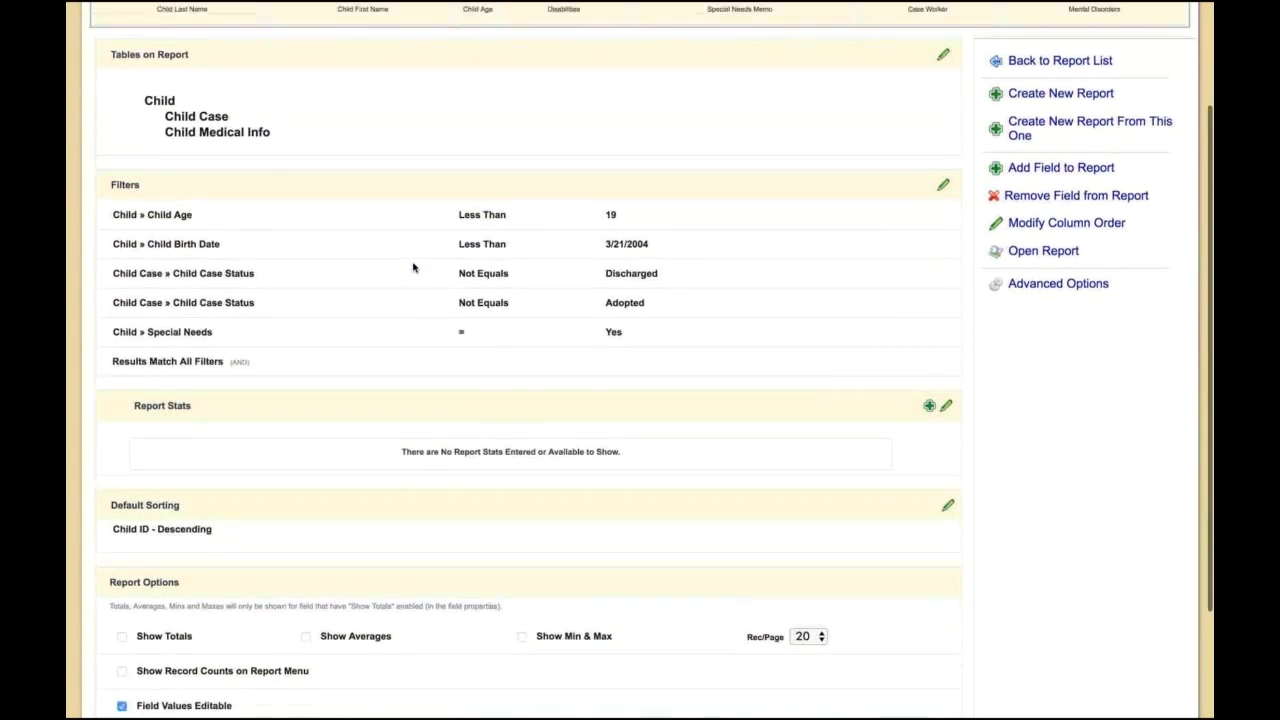
{"action": "scroll", "coordinate": [375, 274], "scroll_direction": "down", "scroll_amount": 1}
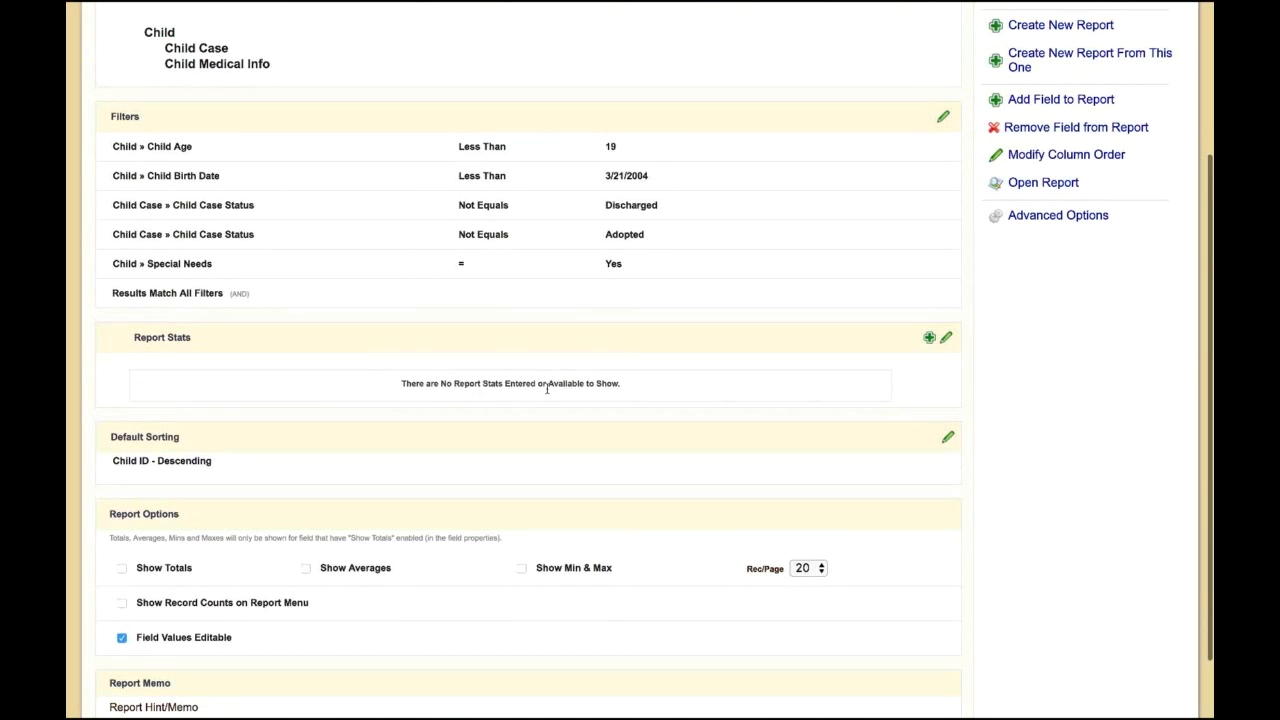
{"action": "left_click", "coordinate": [929, 340]}
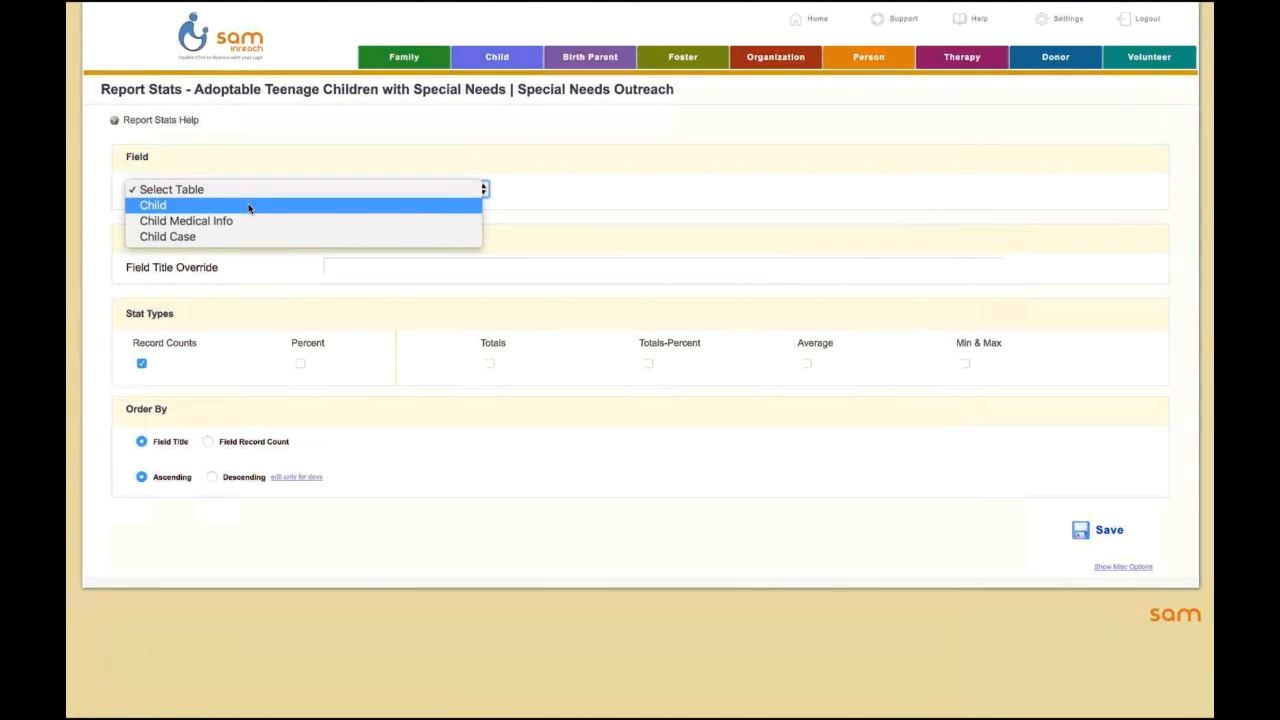
{"action": "left_click", "coordinate": [249, 221]}
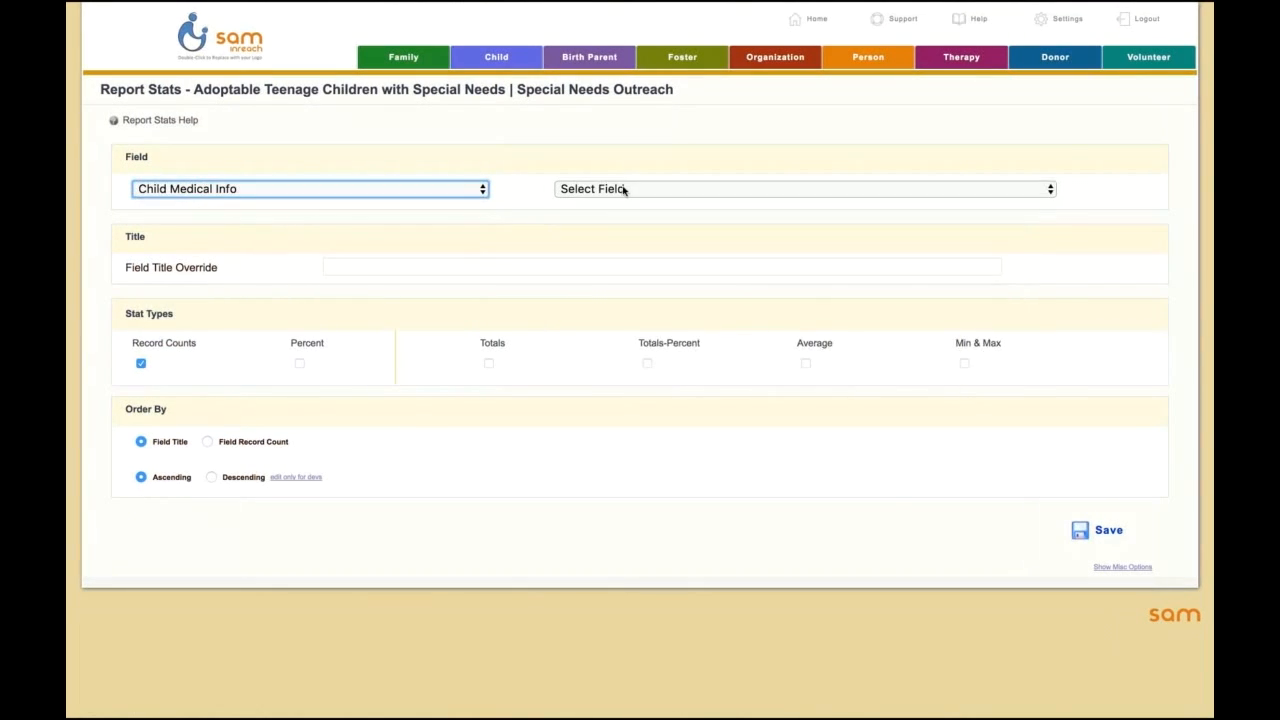
{"action": "left_click", "coordinate": [624, 189]}
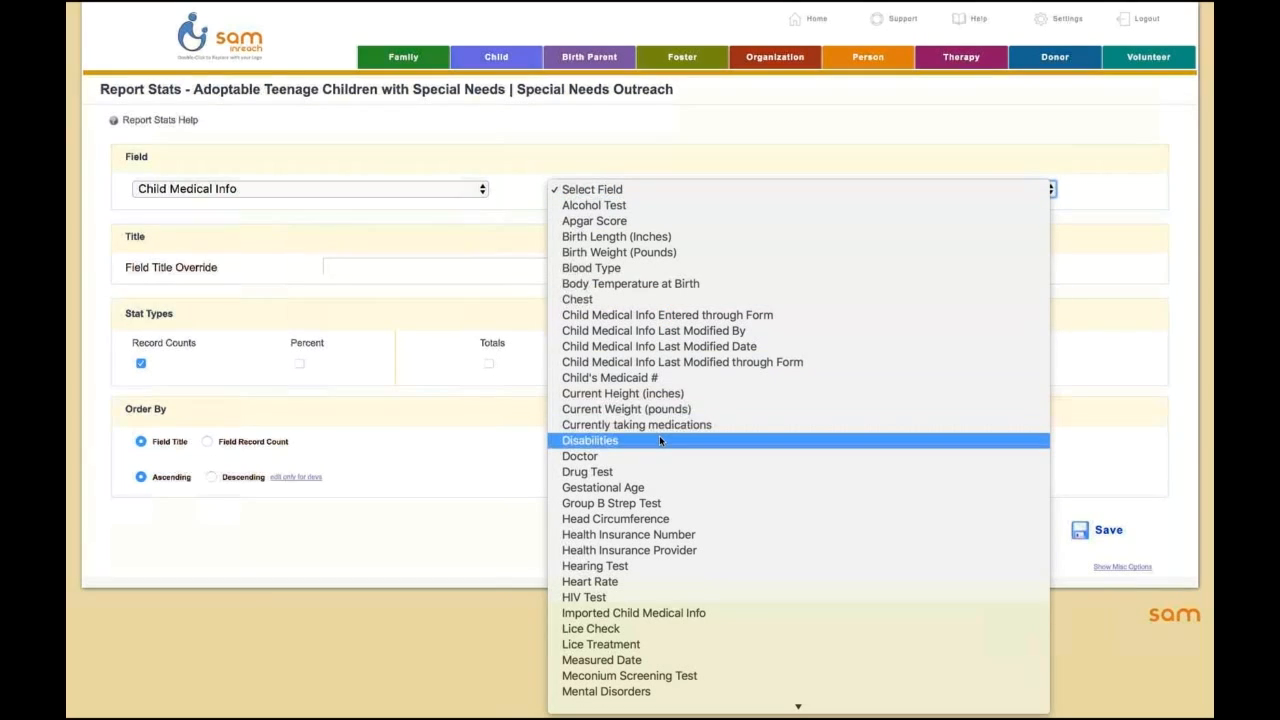
{"action": "left_click", "coordinate": [660, 441]}
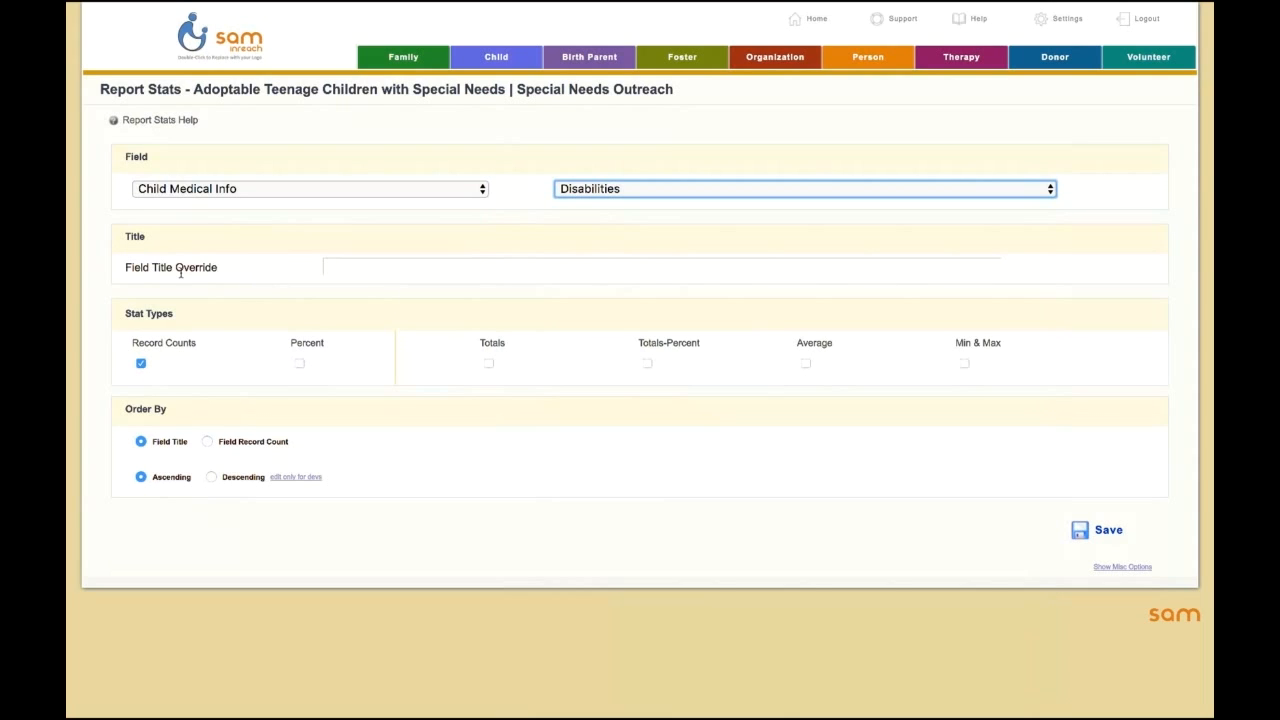
{"action": "left_click", "coordinate": [380, 265]}
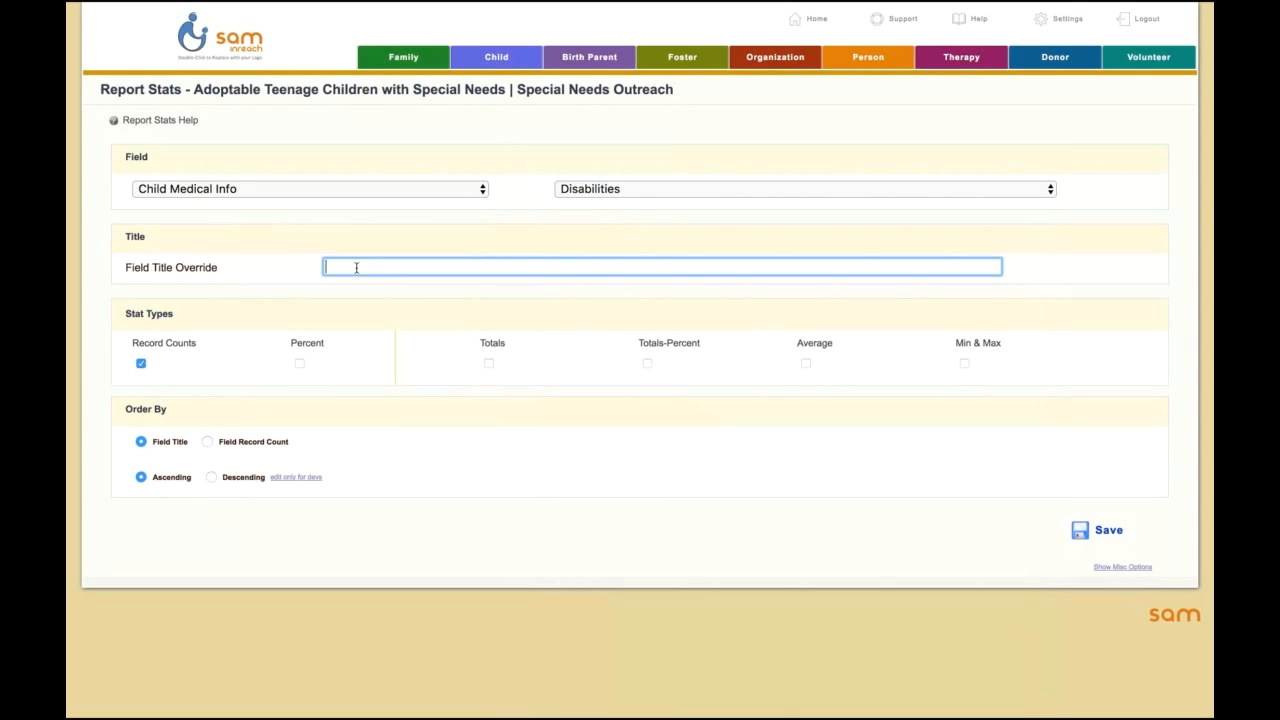
{"action": "left_click", "coordinate": [299, 365]}
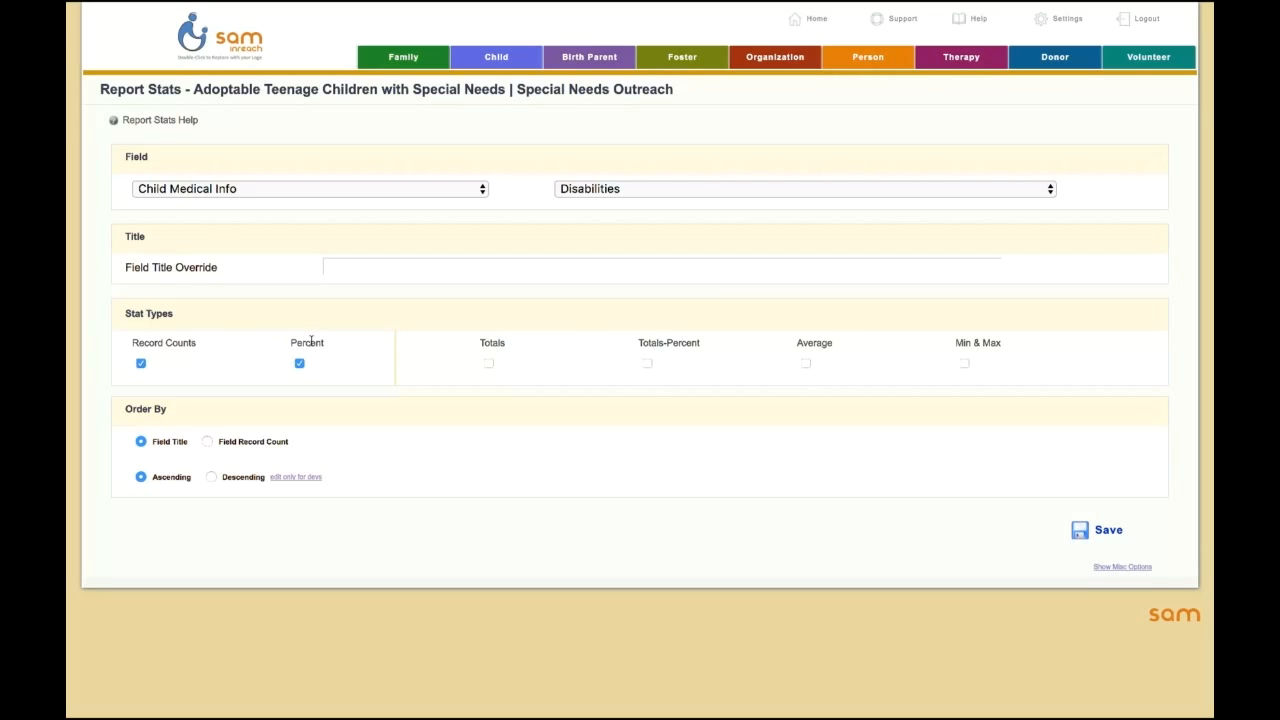
{"action": "left_click", "coordinate": [1088, 532]}
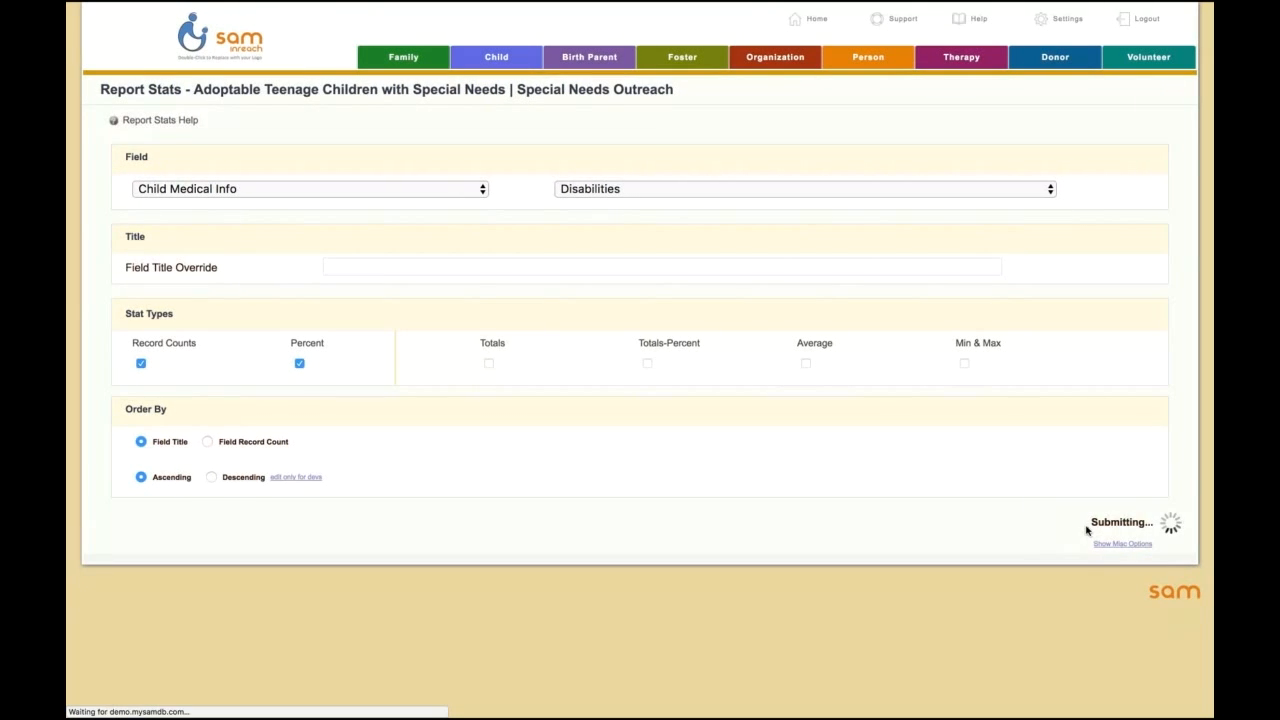
Step: Add a report stat on Child Case's Case Worker field with record counts and percent, and save it
{"action": "scroll", "coordinate": [765, 523], "scroll_direction": "down", "scroll_amount": 2}
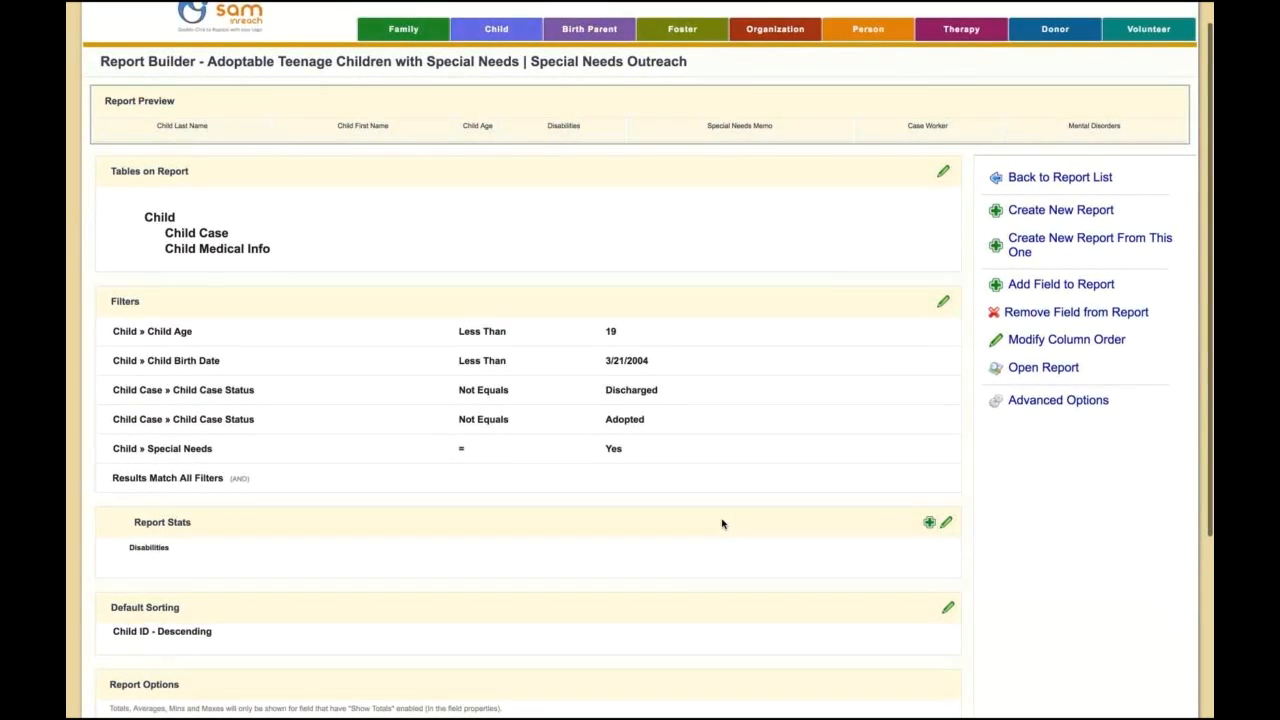
{"action": "left_click", "coordinate": [929, 485]}
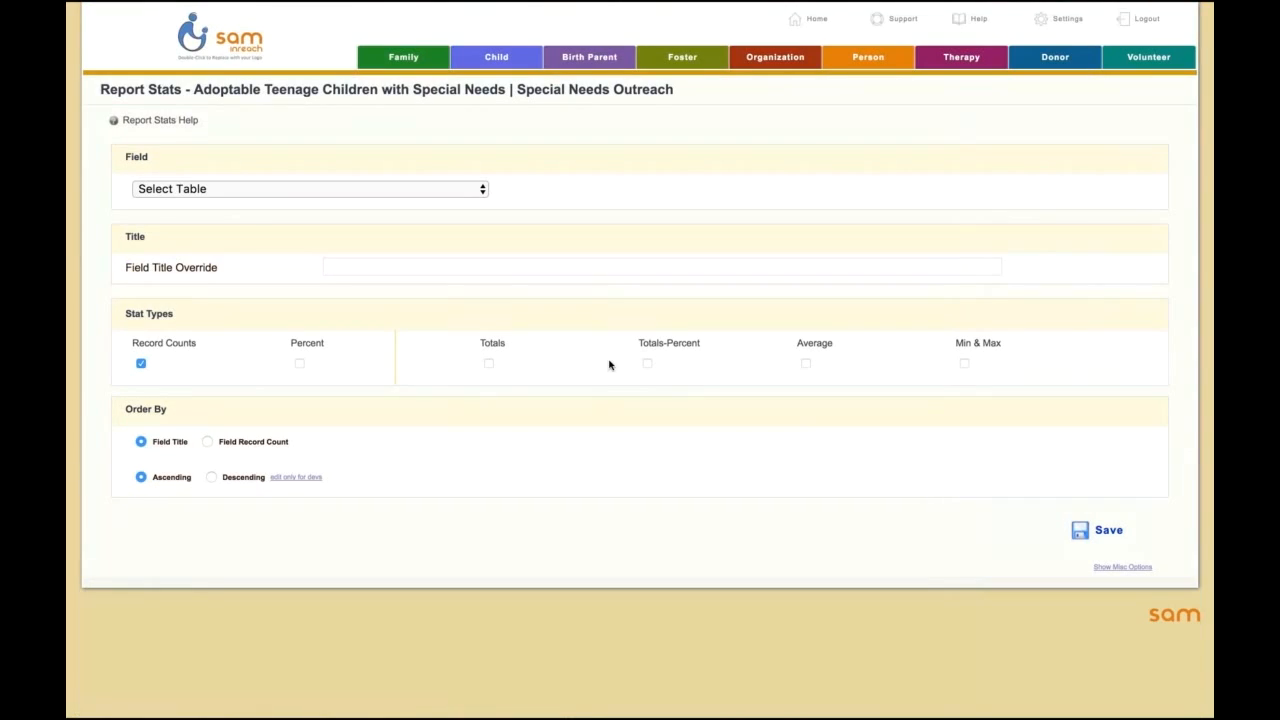
{"action": "left_click", "coordinate": [308, 190]}
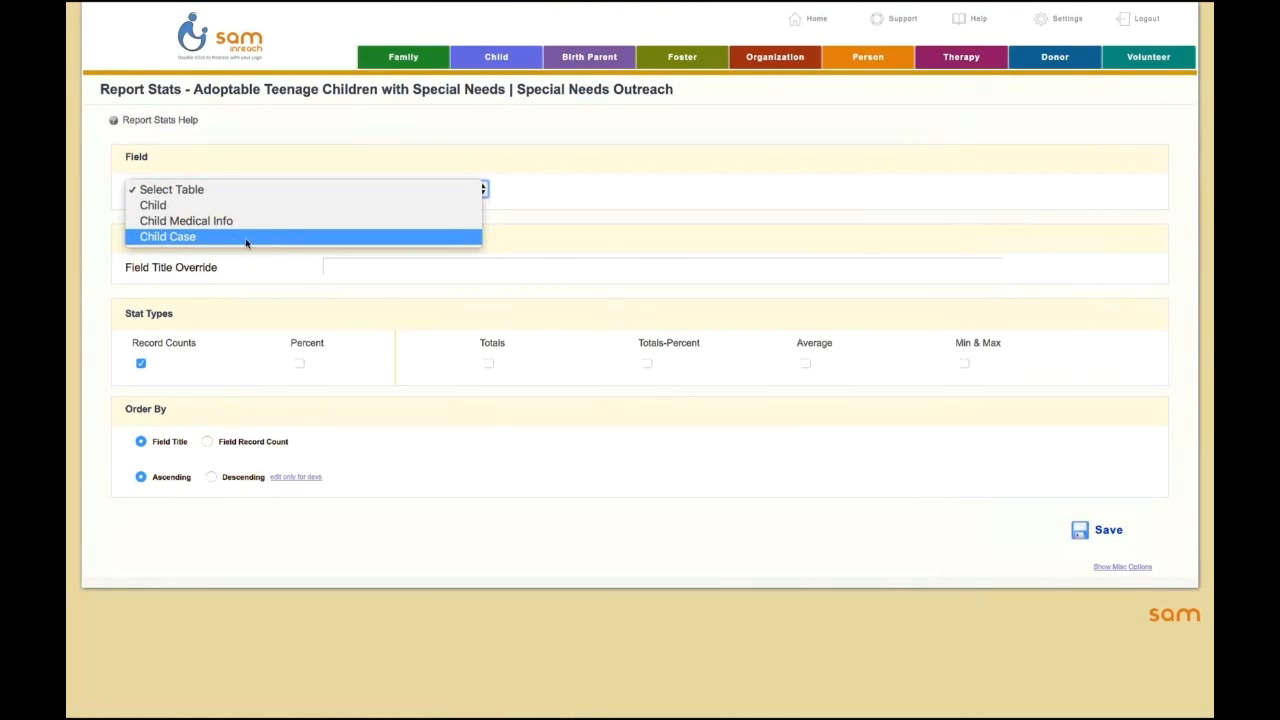
{"action": "left_click", "coordinate": [163, 237]}
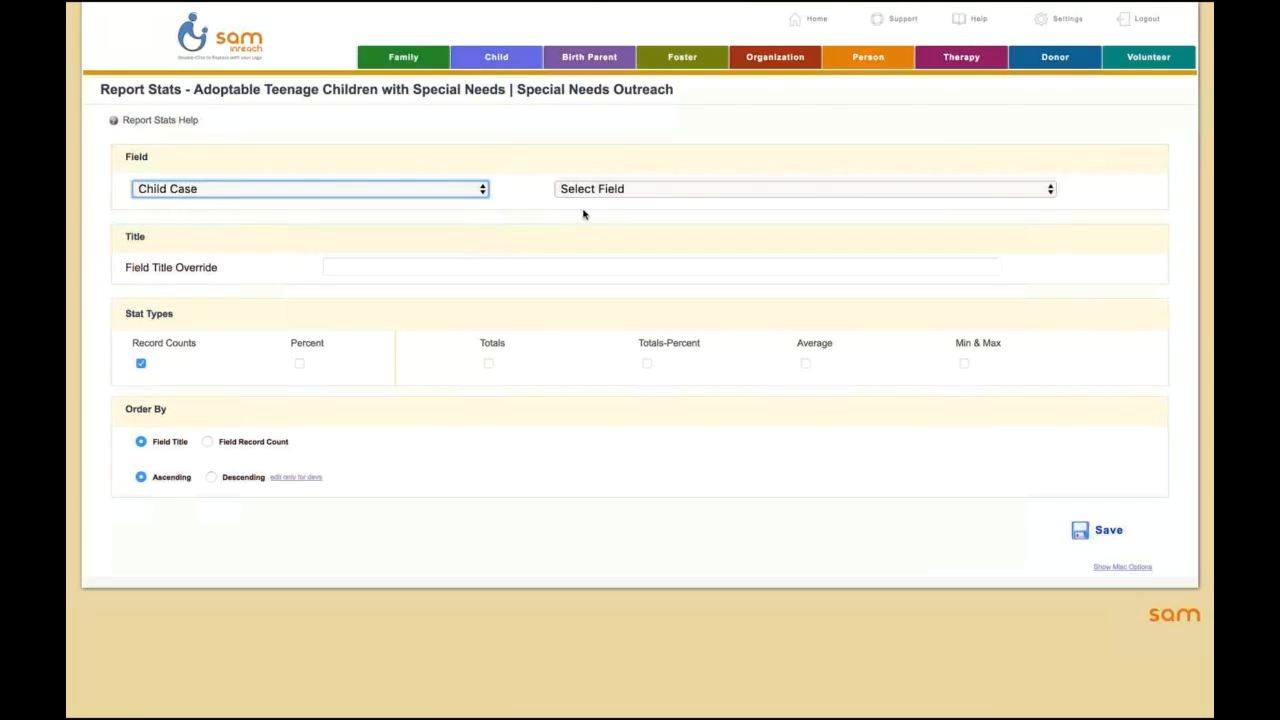
{"action": "left_click", "coordinate": [586, 191]}
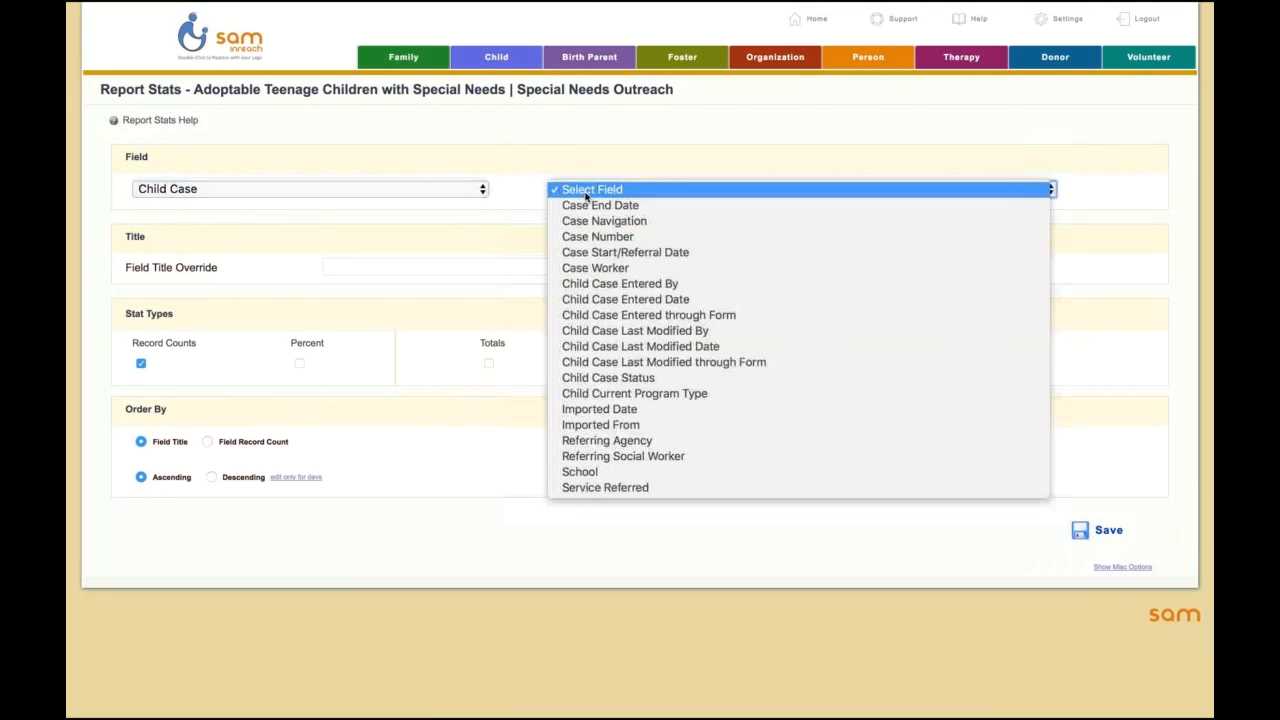
{"action": "left_click", "coordinate": [598, 268]}
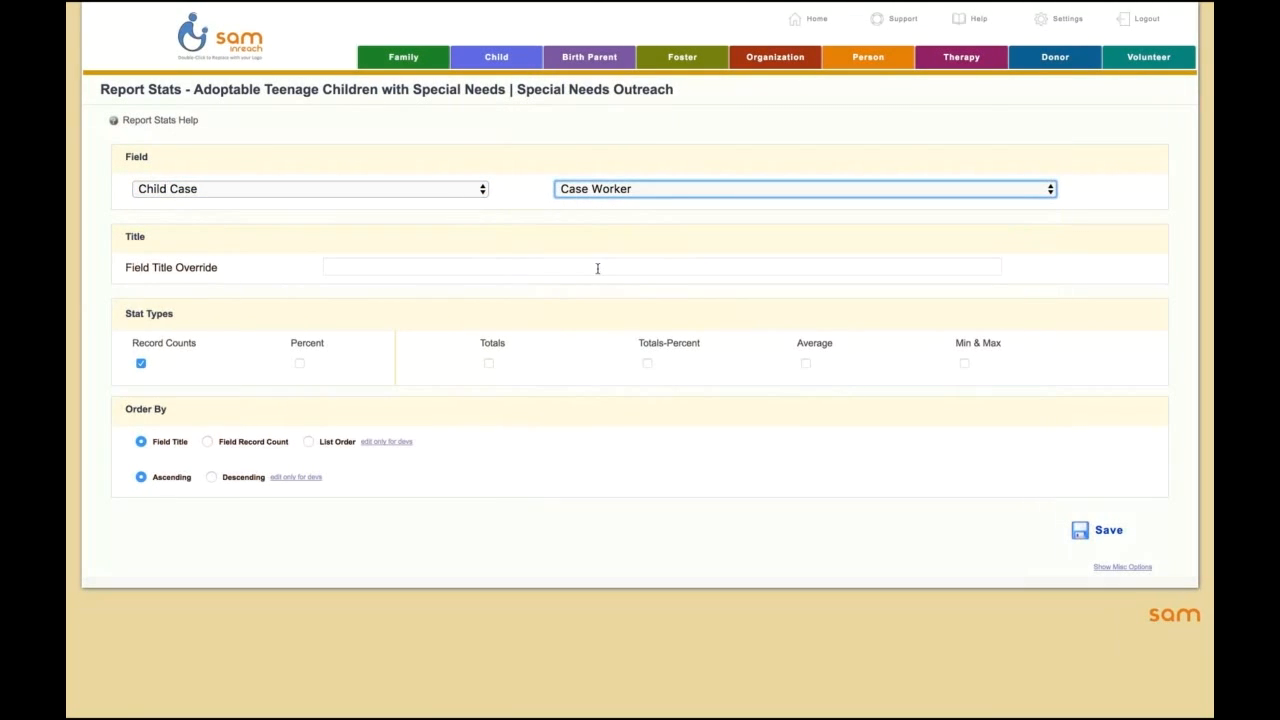
{"action": "left_click", "coordinate": [298, 365]}
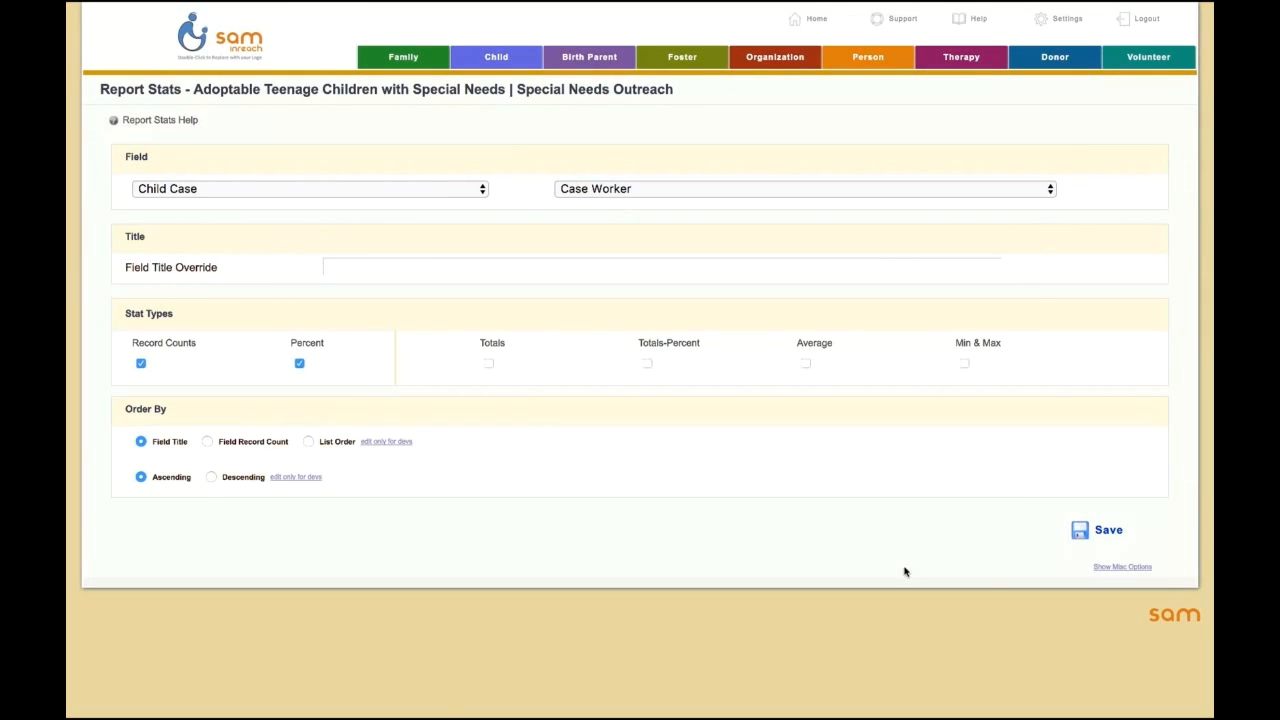
{"action": "left_click", "coordinate": [1100, 530]}
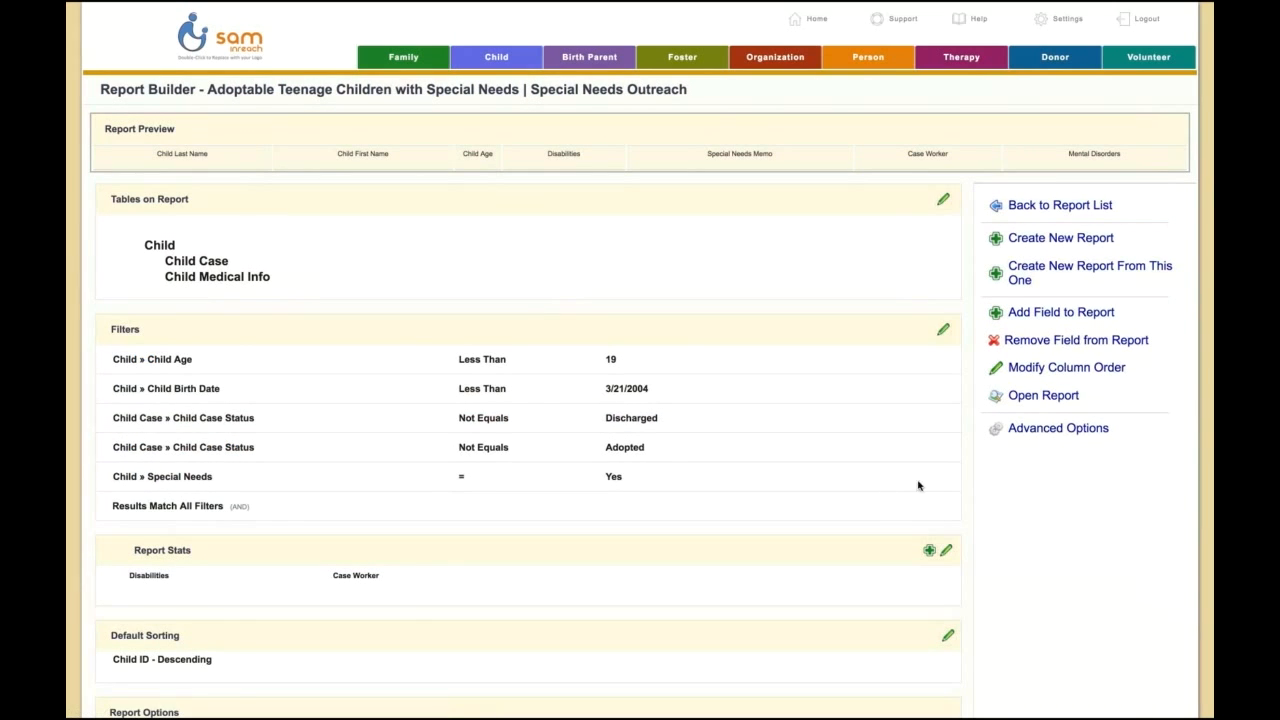
Step: Open the report, show its stats, filter by Autism and by Emotional Disturbance, and return to the default view
{"action": "left_click", "coordinate": [1045, 396]}
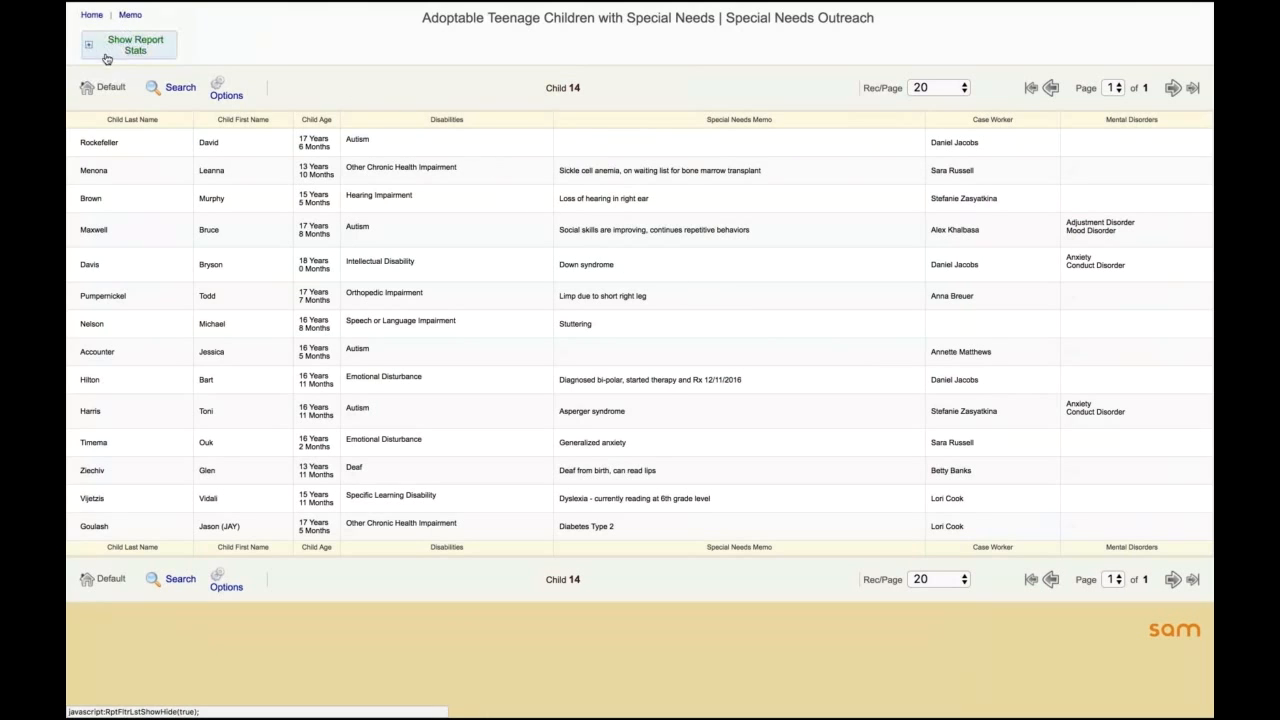
{"action": "left_click", "coordinate": [136, 50]}
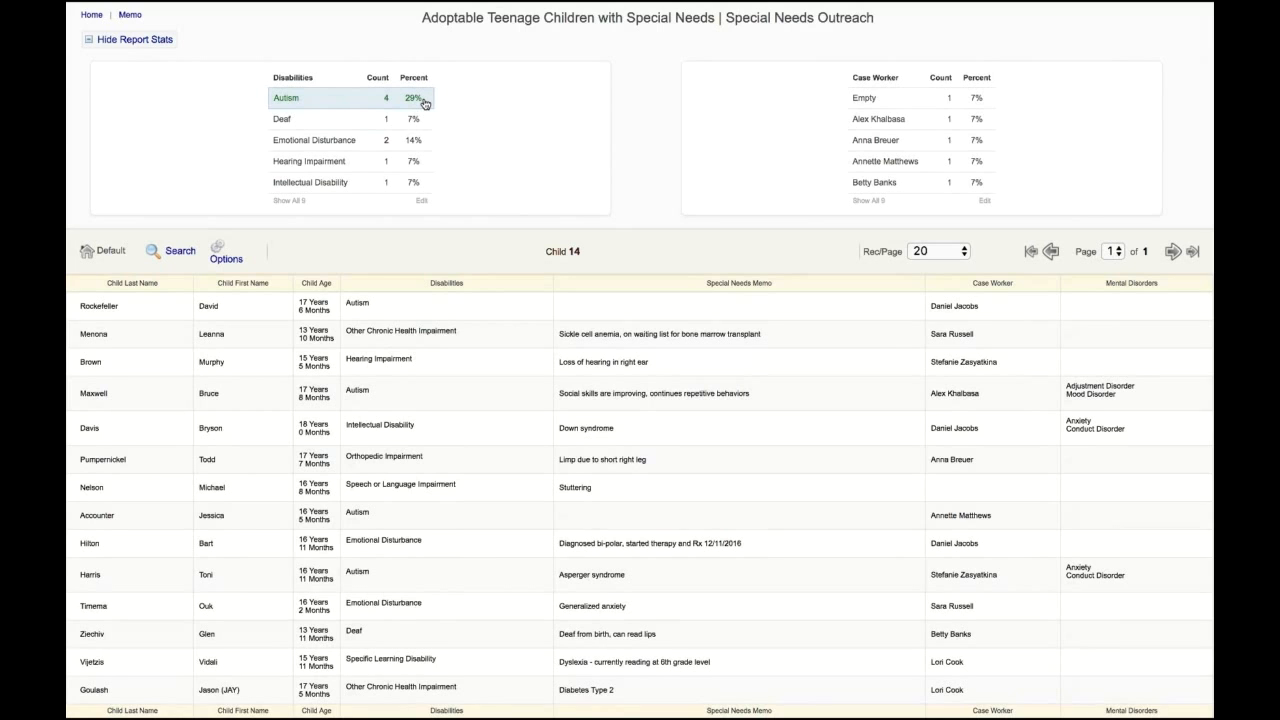
{"action": "left_click", "coordinate": [326, 100]}
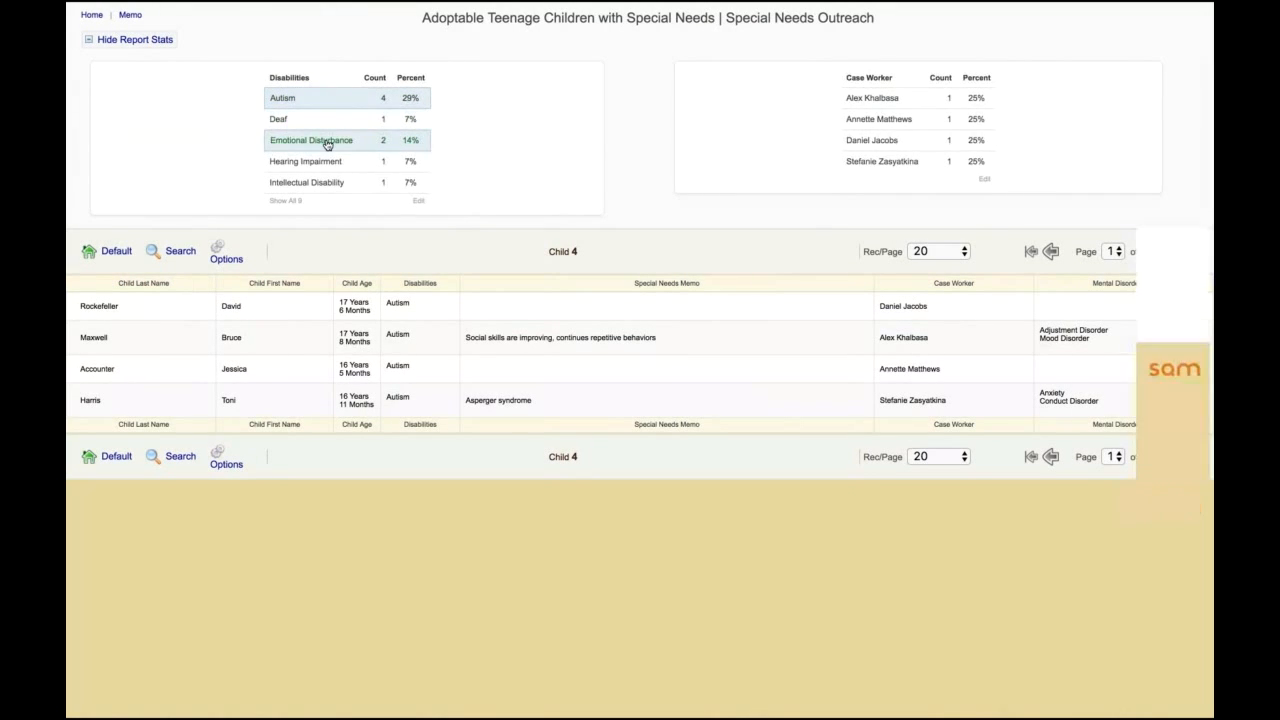
{"action": "left_click", "coordinate": [327, 141]}
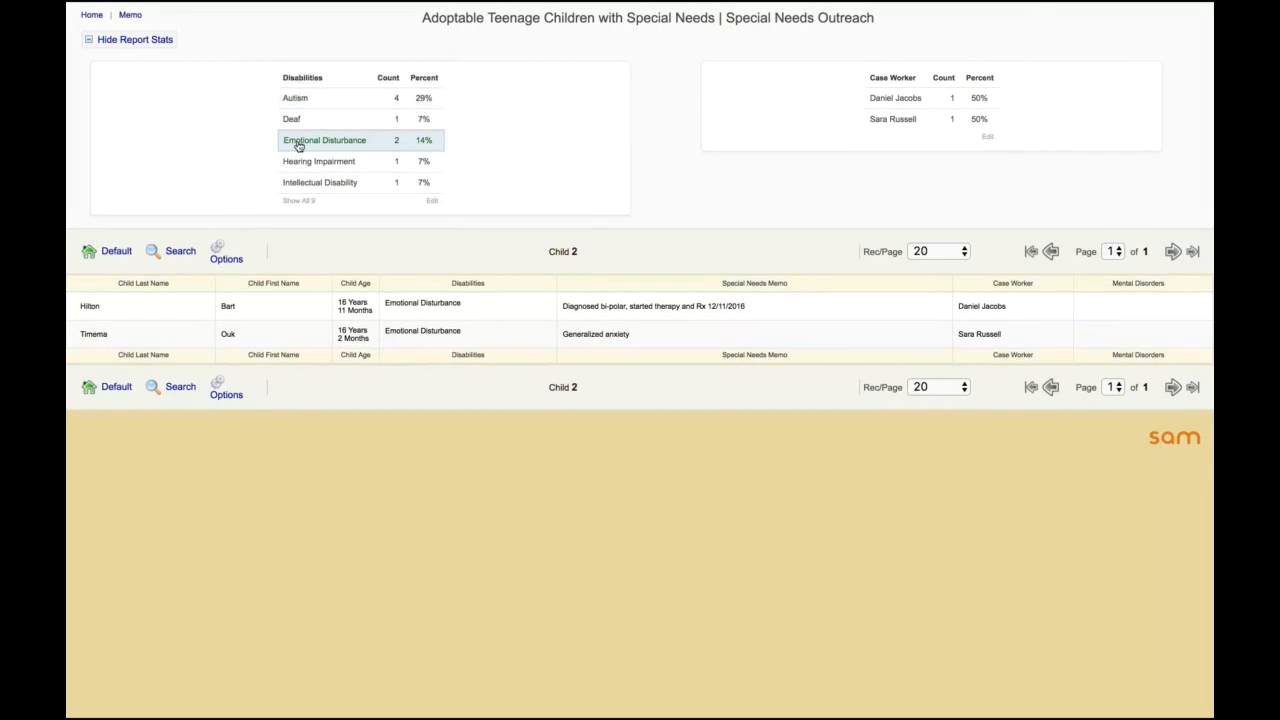
{"action": "left_click", "coordinate": [118, 253]}
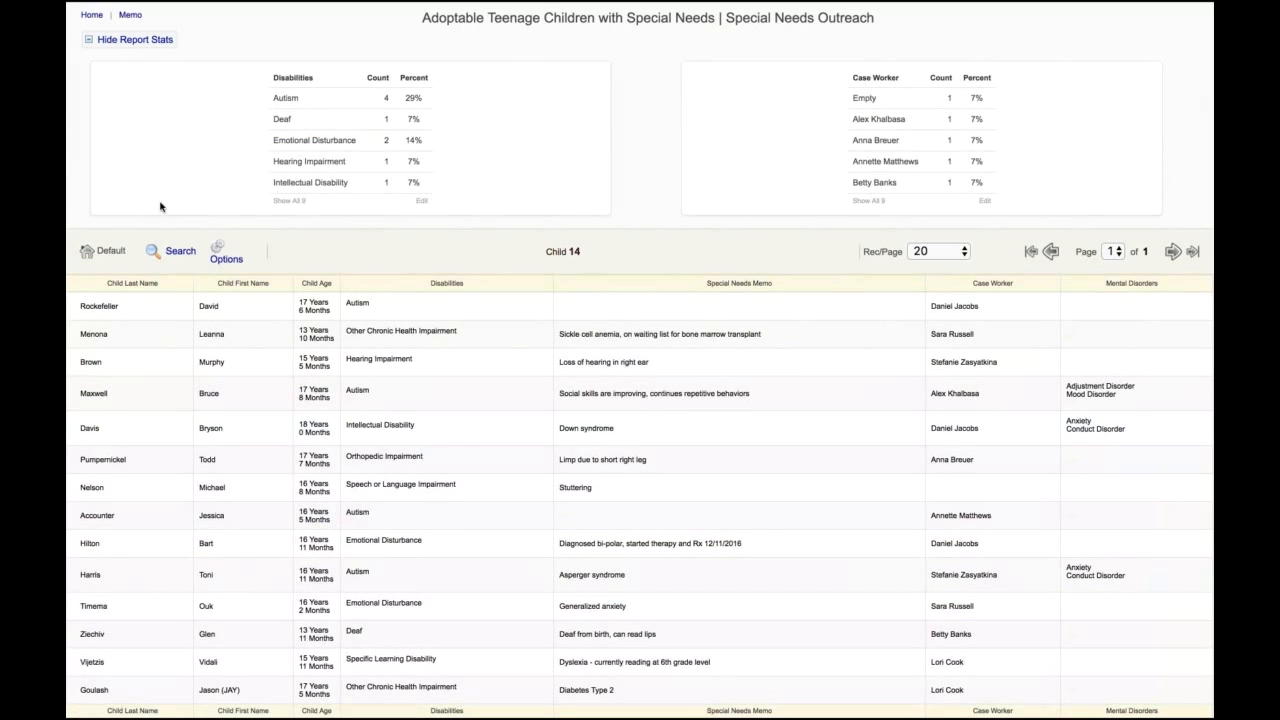
Step: Show all case workers in the report stats and filter the report to the case worker with the highest count
{"action": "left_click", "coordinate": [868, 201]}
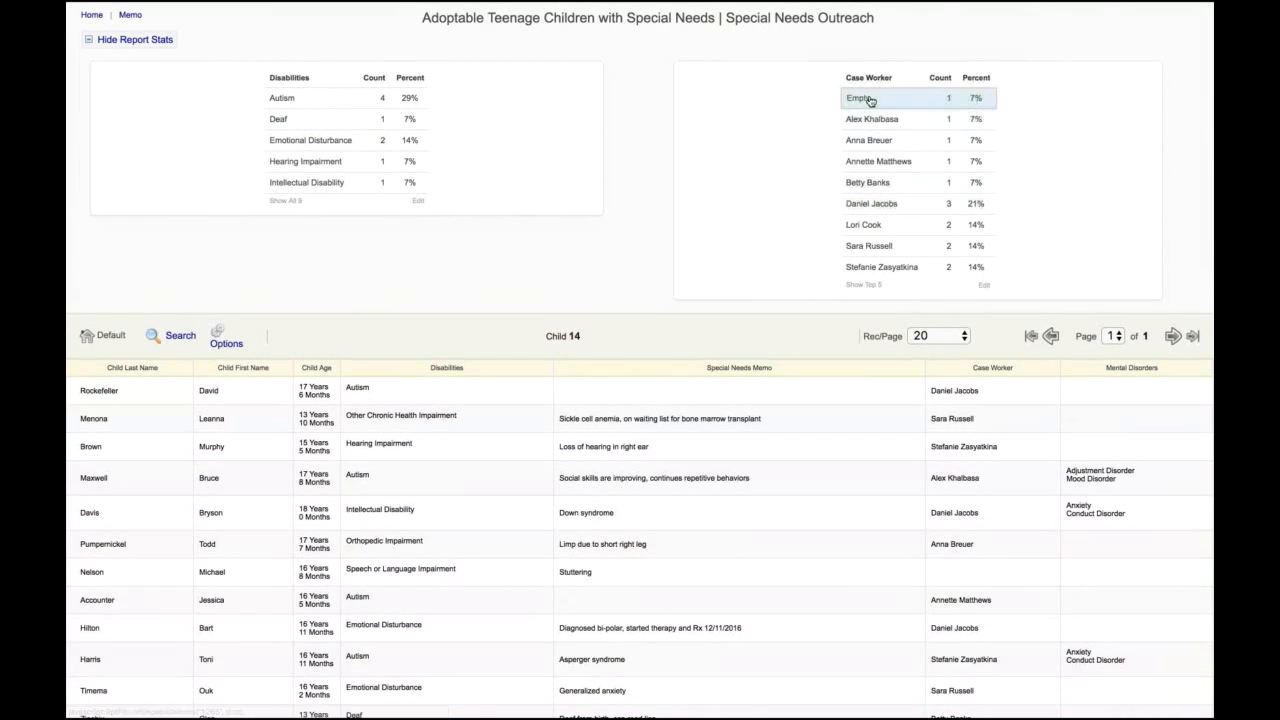
{"action": "left_click", "coordinate": [924, 209]}
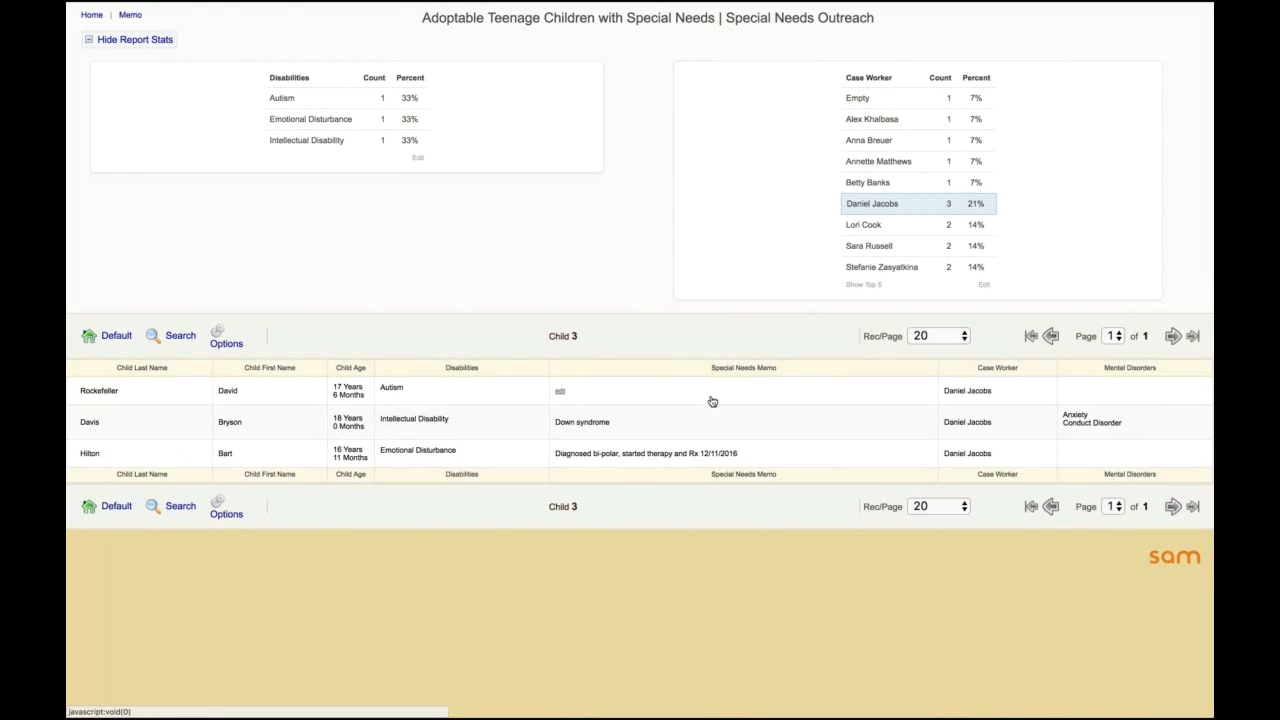
{"action": "mouse_move", "coordinate": [568, 397]}
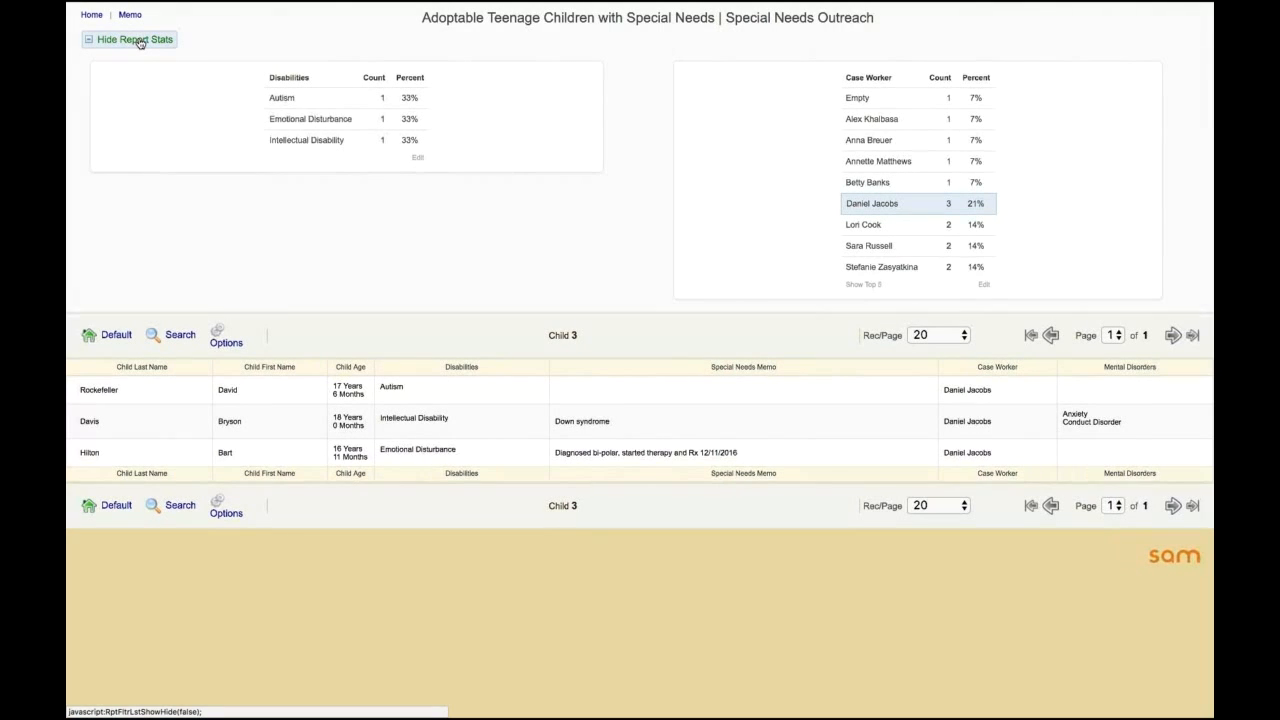
Step: Open the report for editing in the Report Builder and reload the page
{"action": "left_click", "coordinate": [218, 338]}
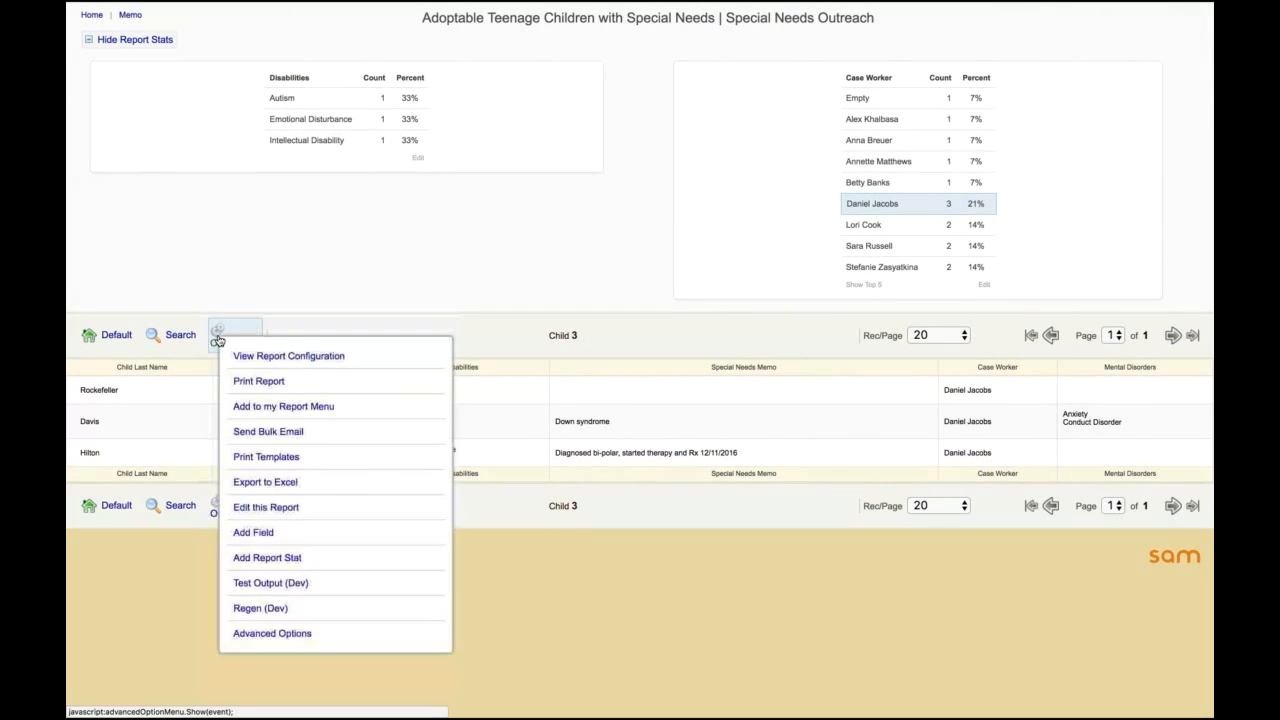
{"action": "left_click", "coordinate": [283, 508]}
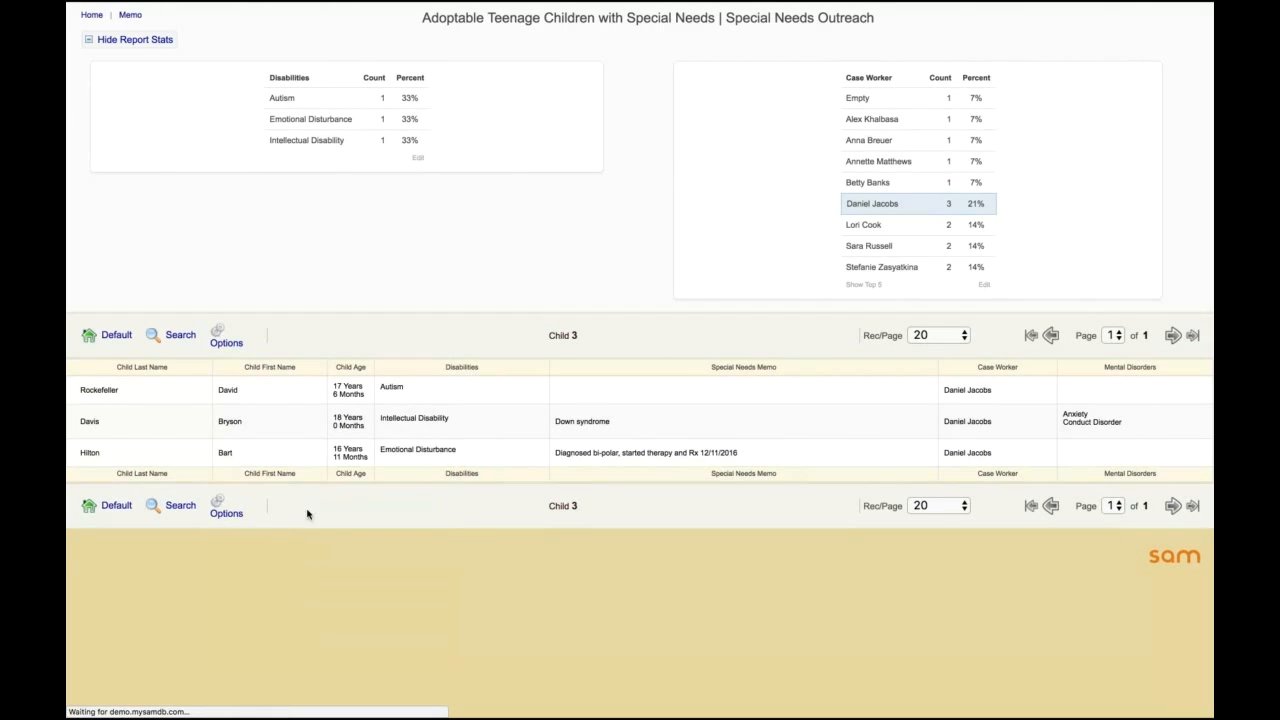
{"action": "mouse_move", "coordinate": [474, 8]}
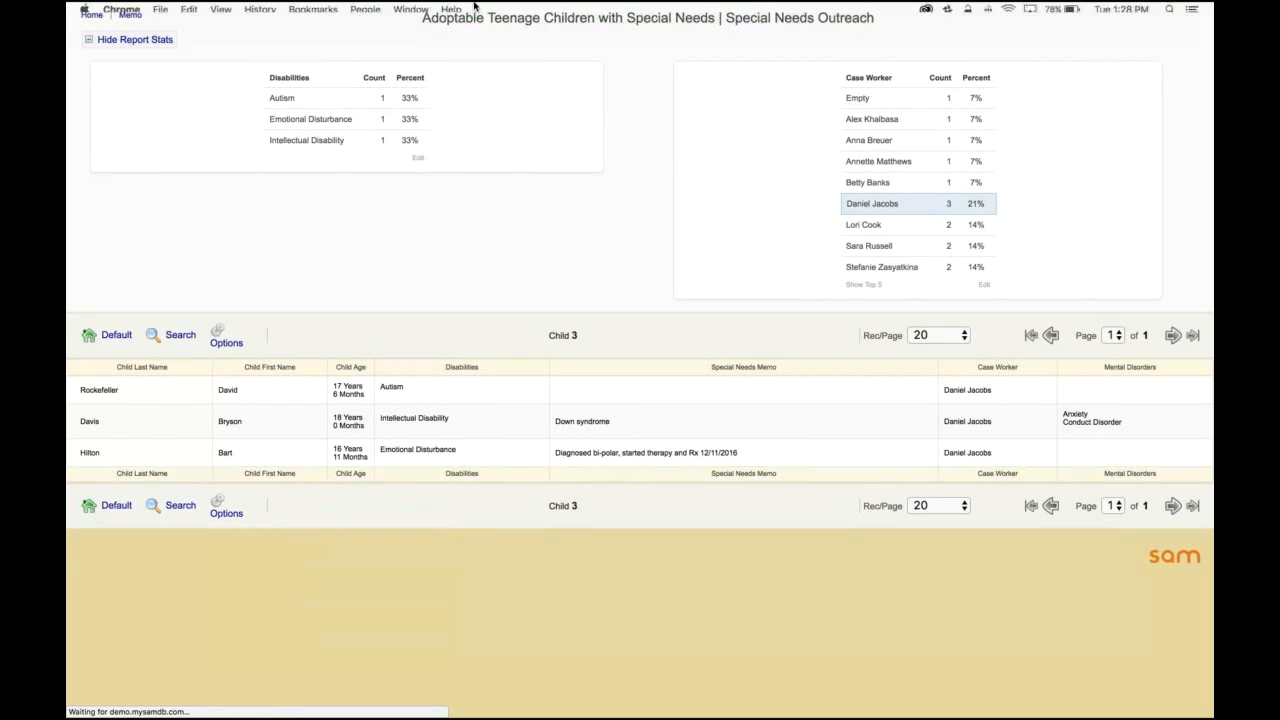
{"action": "left_click", "coordinate": [763, 33]}
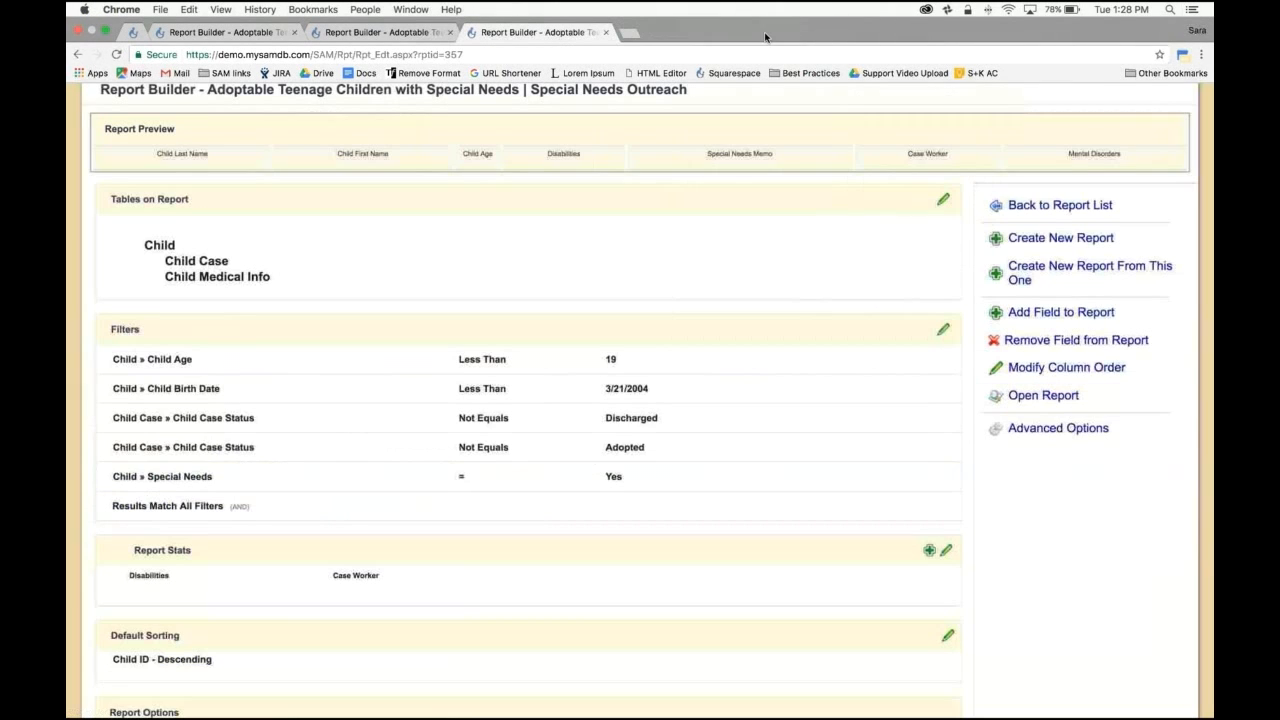
{"action": "left_click", "coordinate": [118, 56]}
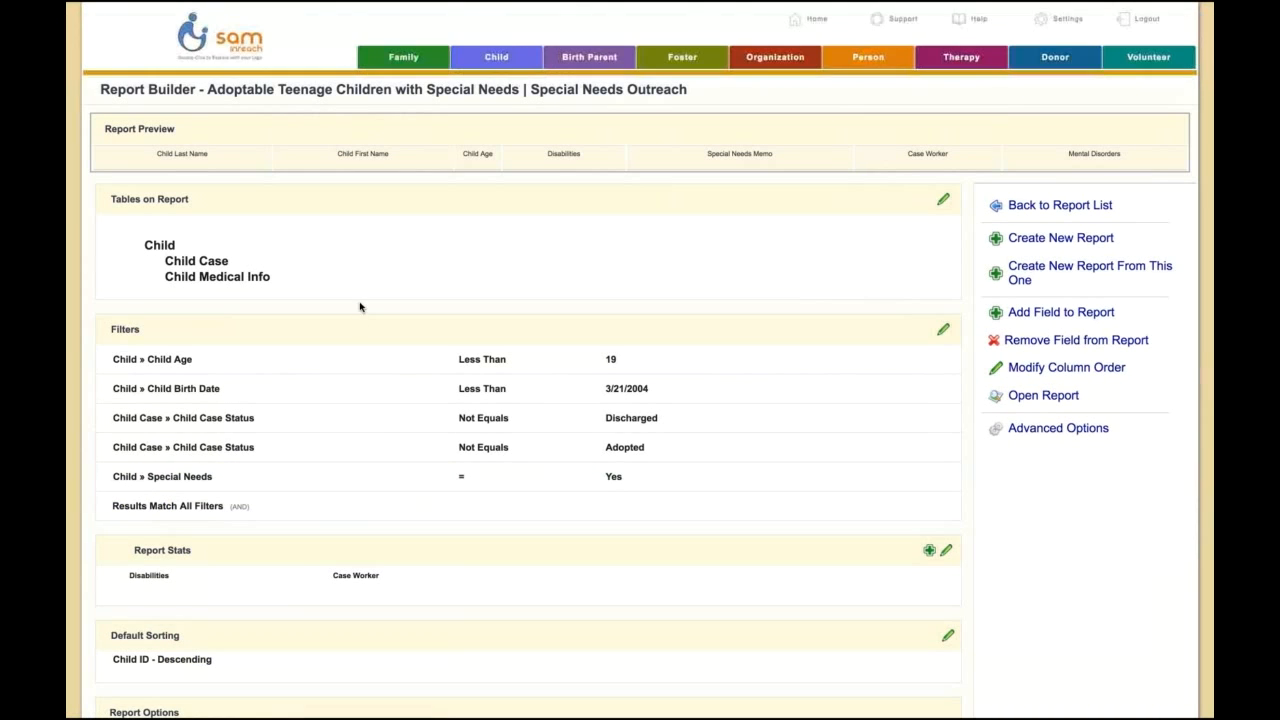
Step: Set the report's default sorting to the Child table's Child Age field, descending, and save it
{"action": "scroll", "coordinate": [358, 349], "scroll_direction": "down", "scroll_amount": 5}
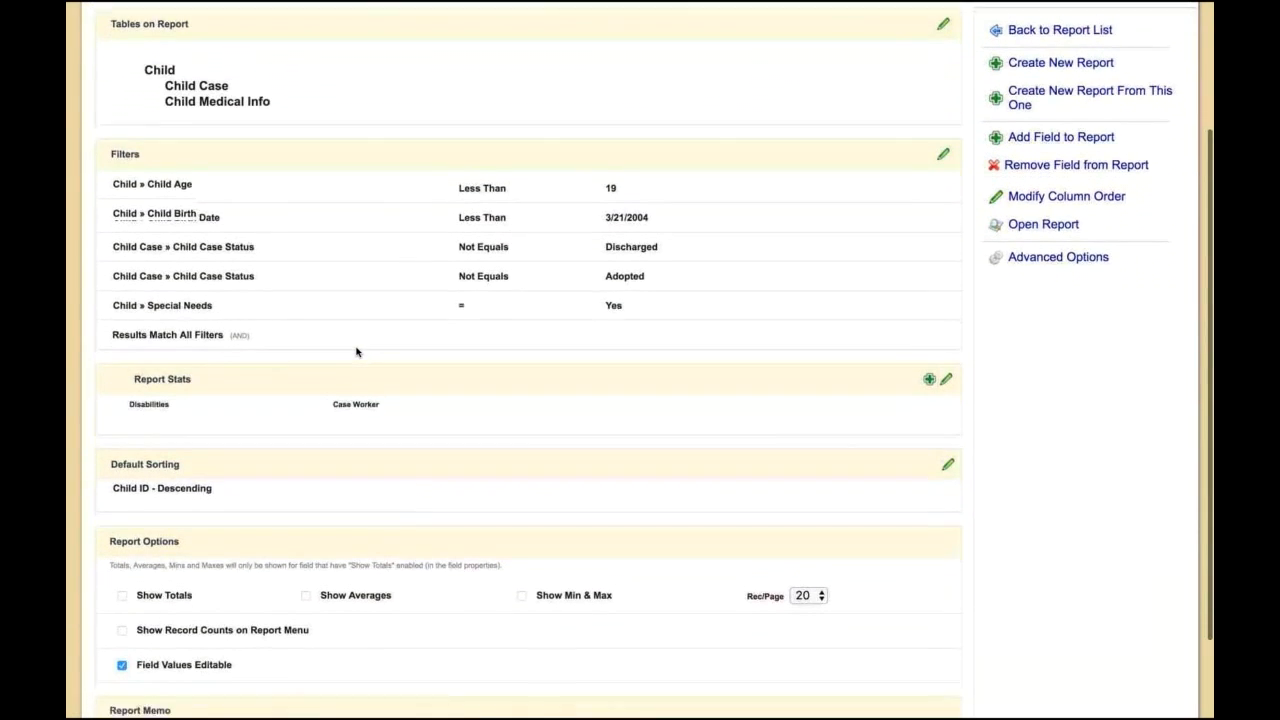
{"action": "scroll", "coordinate": [355, 350], "scroll_direction": "up", "scroll_amount": 4}
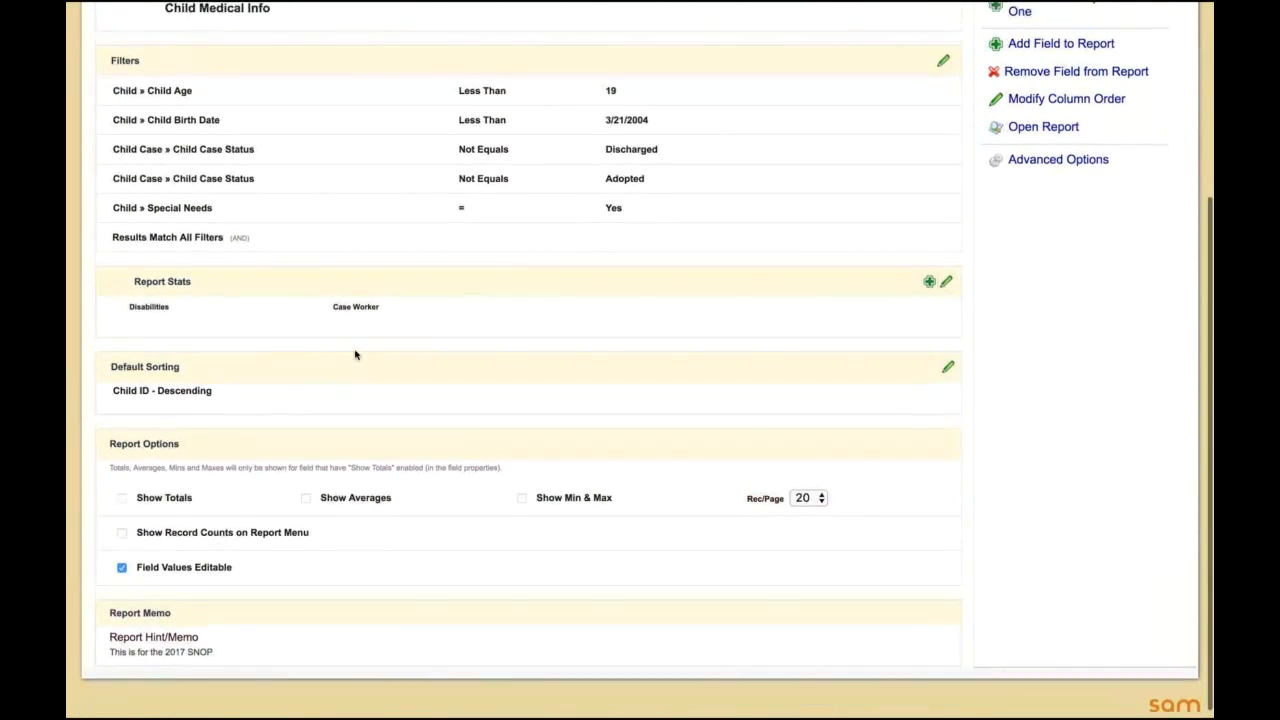
{"action": "scroll", "coordinate": [355, 355], "scroll_direction": "down", "scroll_amount": 1}
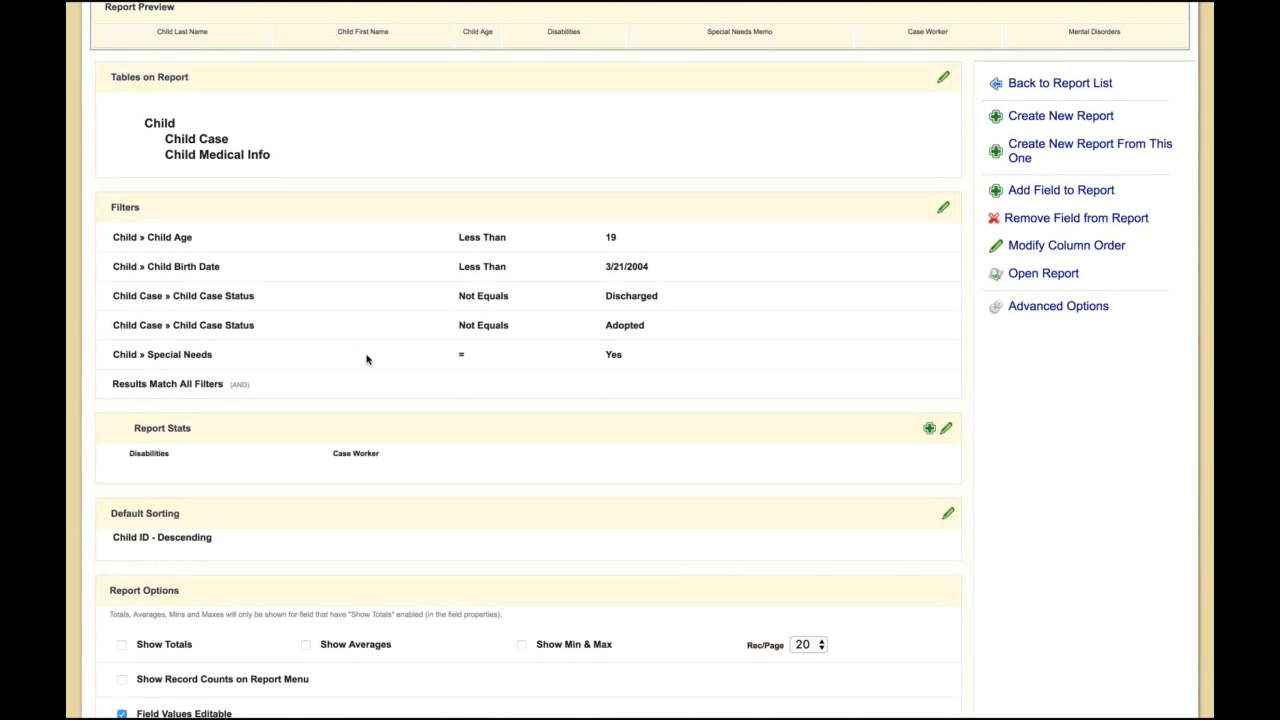
{"action": "scroll", "coordinate": [374, 489], "scroll_direction": "down", "scroll_amount": 1}
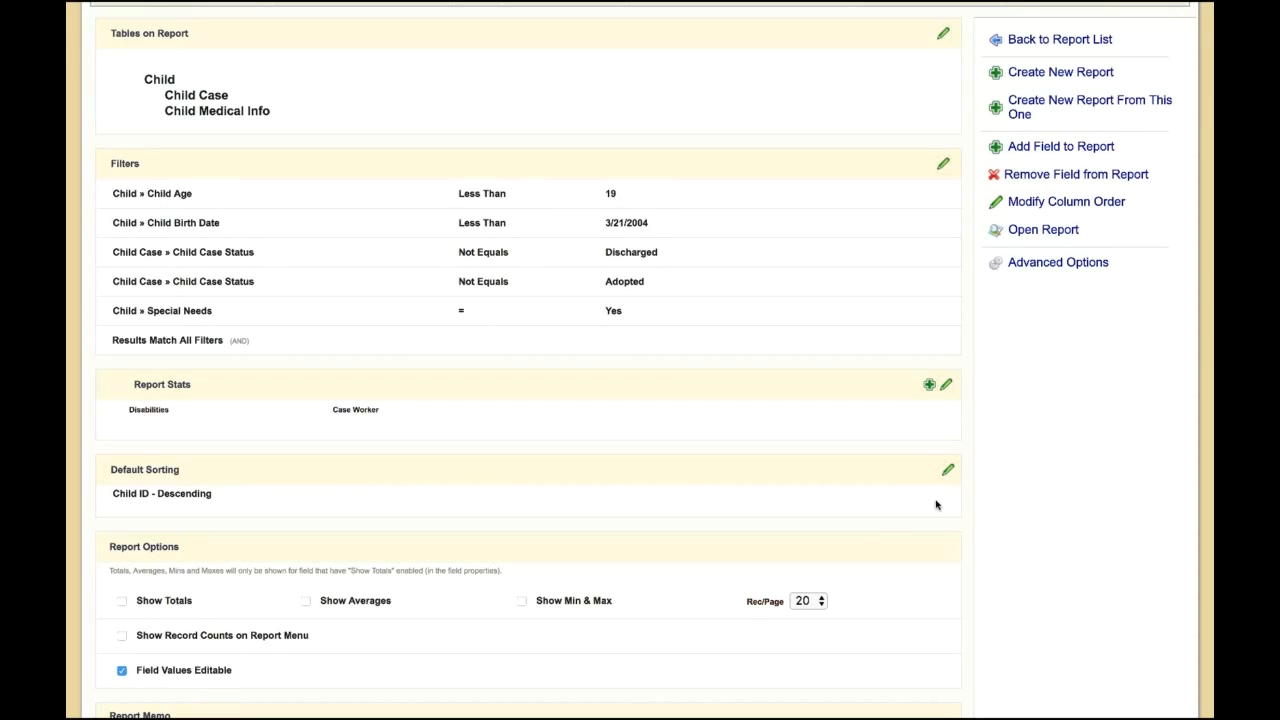
{"action": "scroll", "coordinate": [848, 493], "scroll_direction": "up", "scroll_amount": 1}
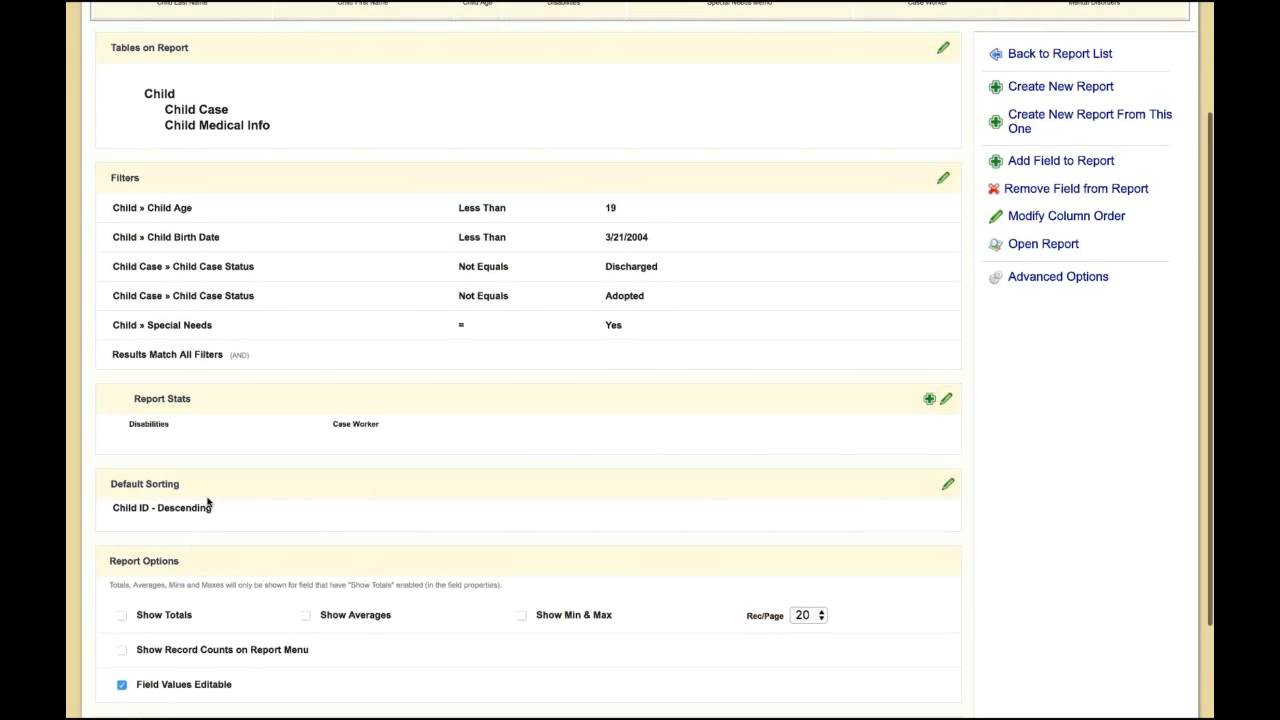
{"action": "left_click", "coordinate": [948, 484]}
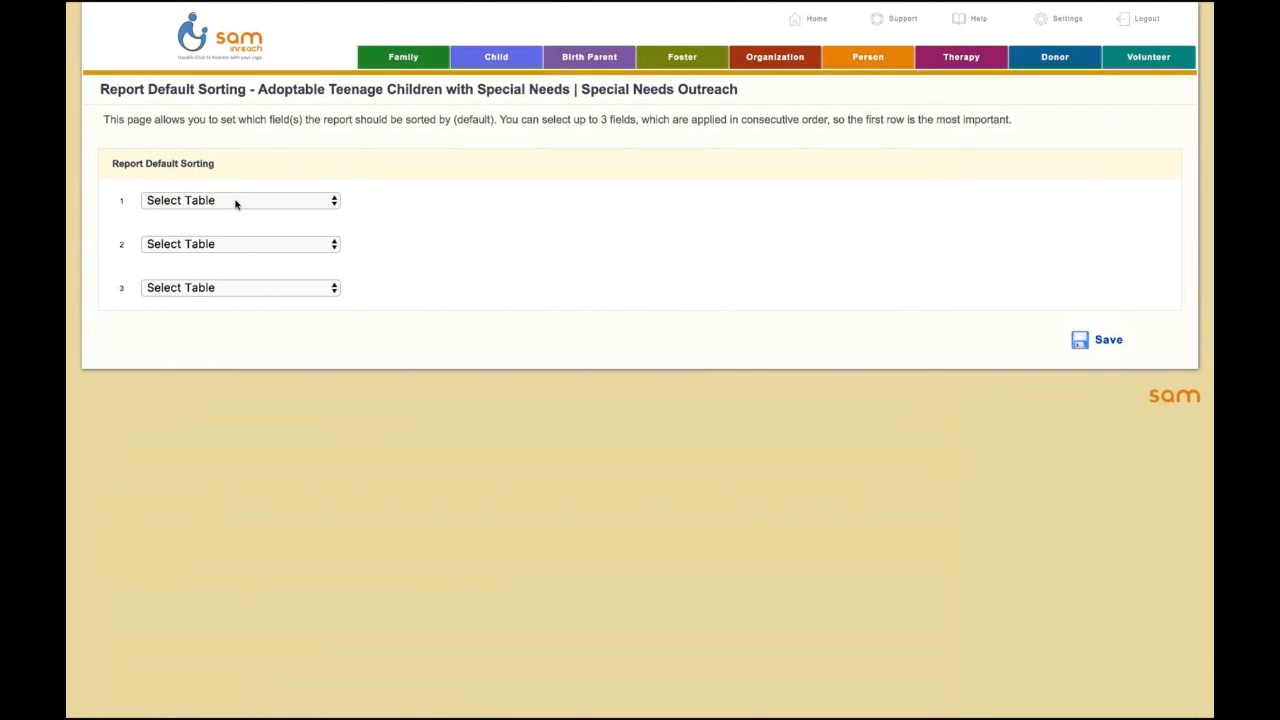
{"action": "left_click", "coordinate": [236, 201]}
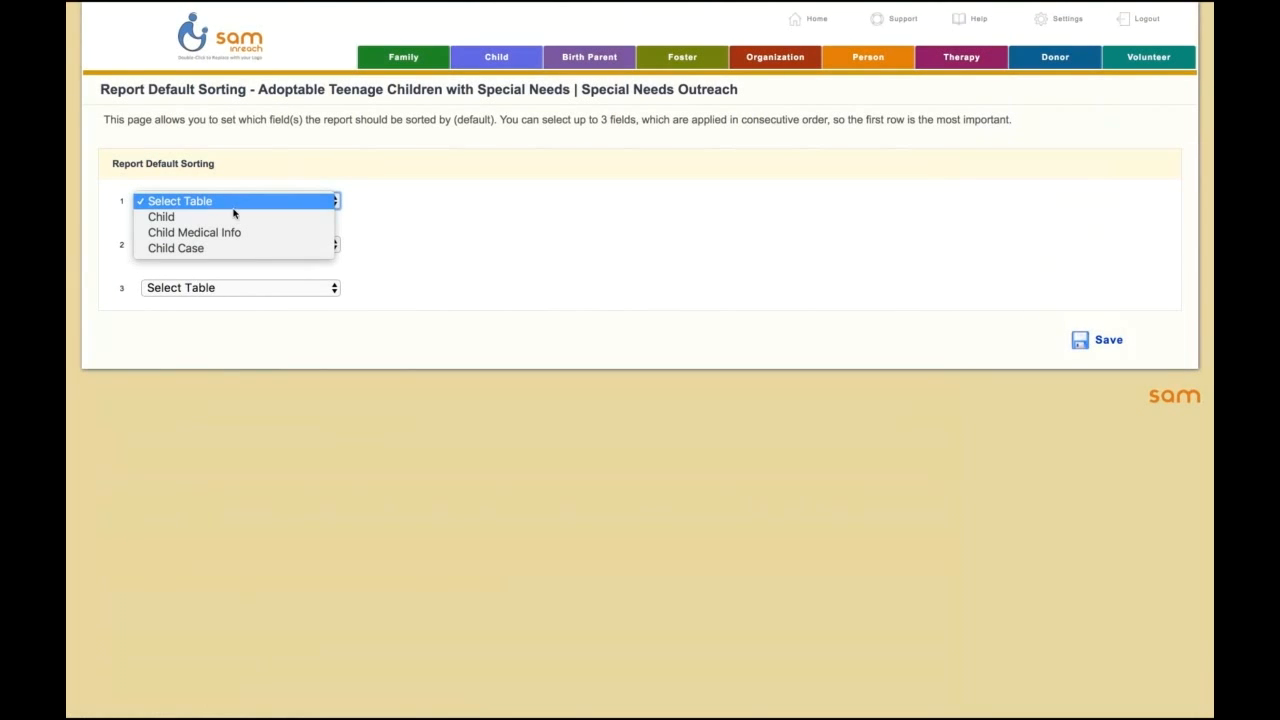
{"action": "left_click", "coordinate": [167, 220]}
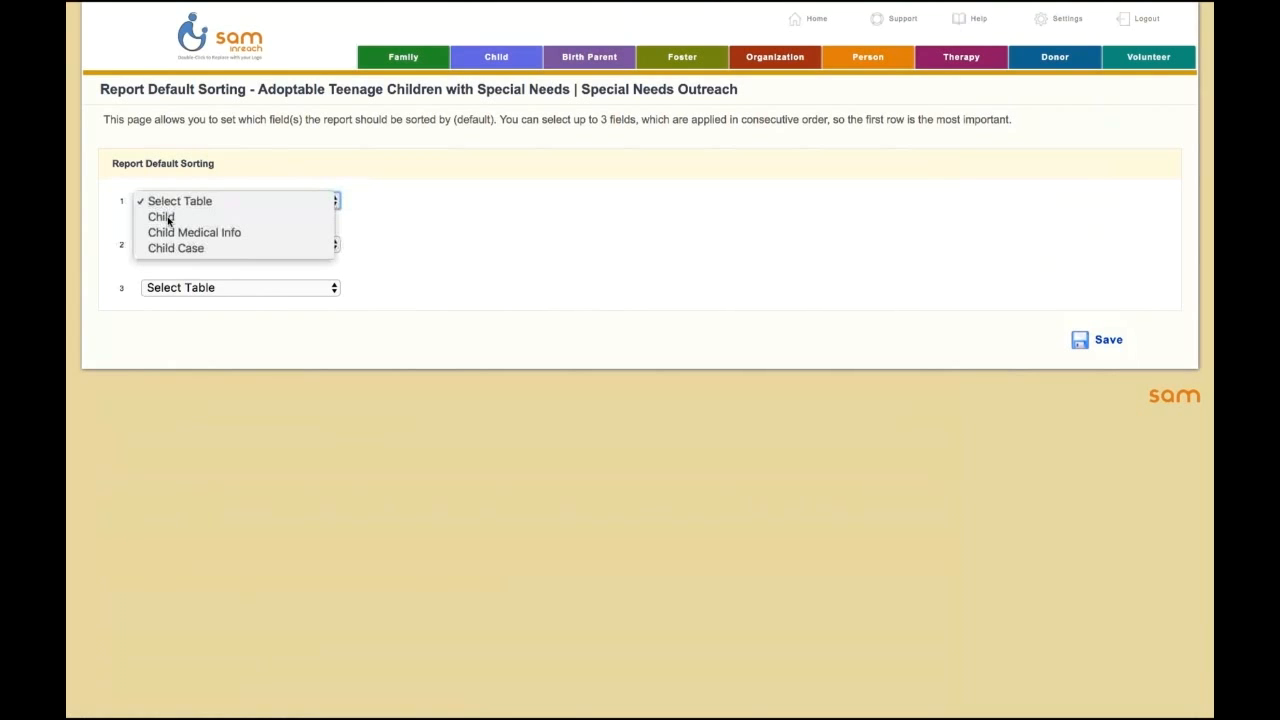
{"action": "left_click", "coordinate": [431, 201]}
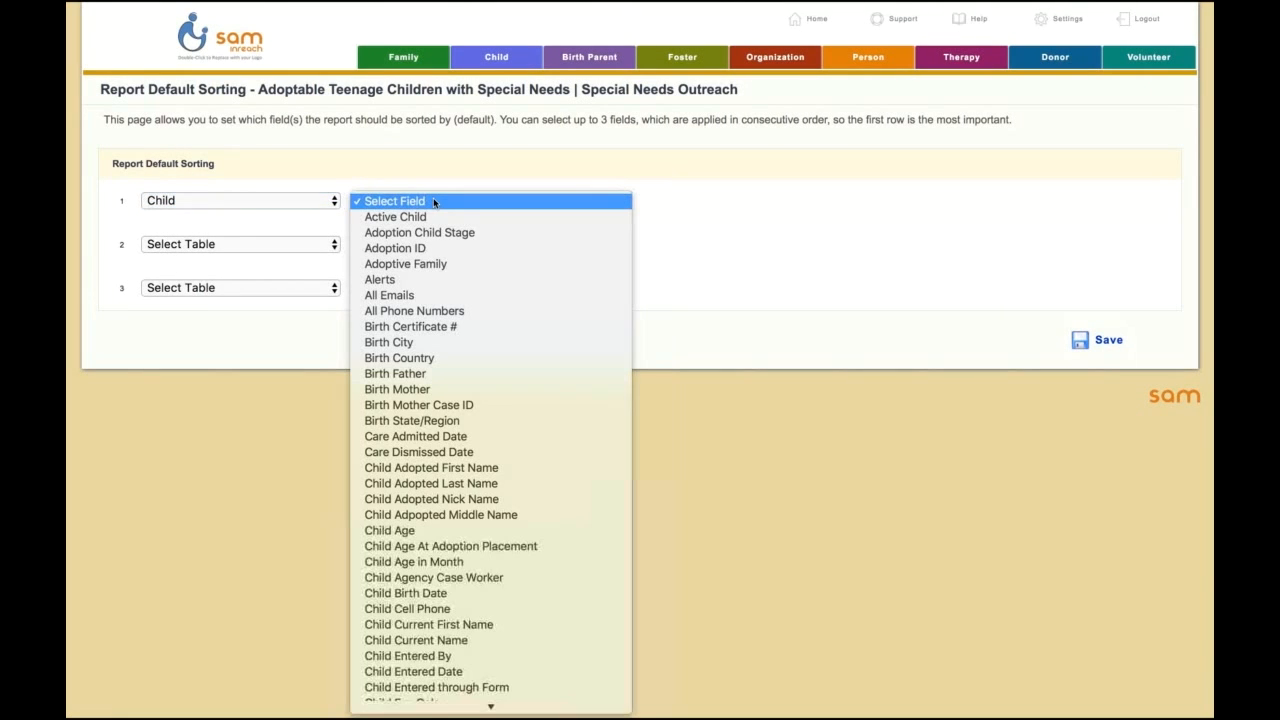
{"action": "left_click", "coordinate": [438, 532]}
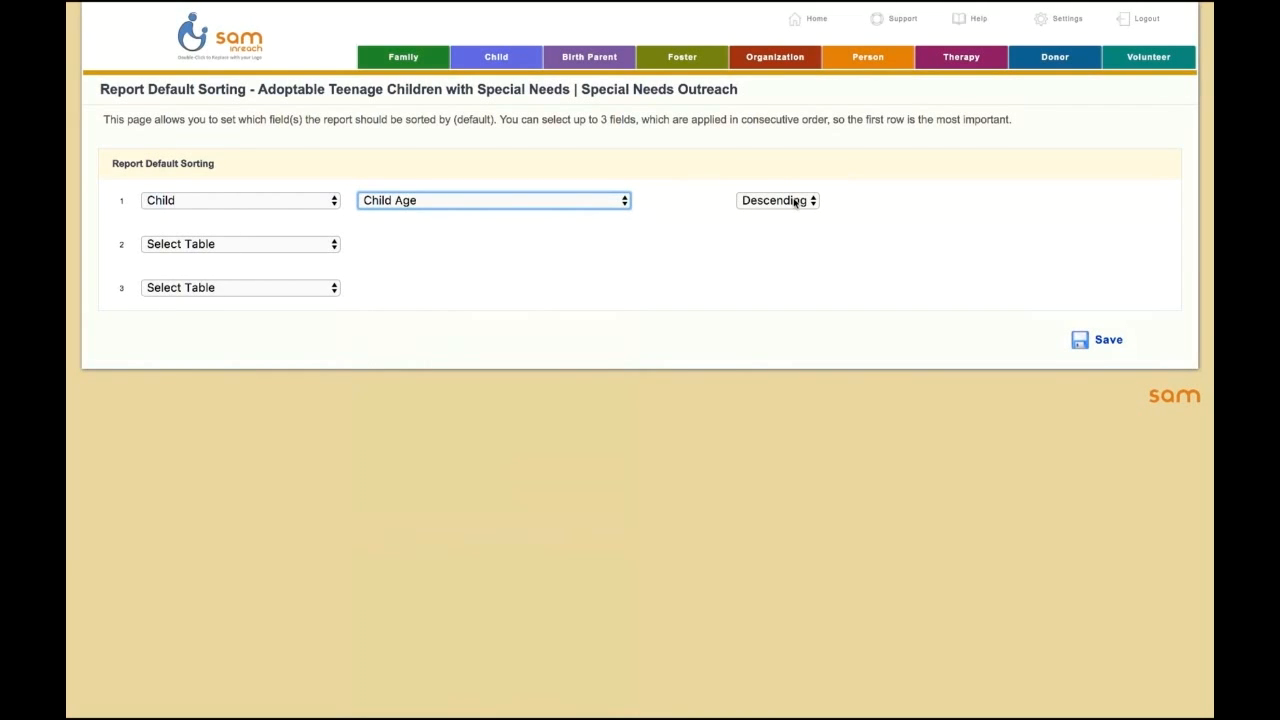
{"action": "left_click", "coordinate": [1092, 339]}
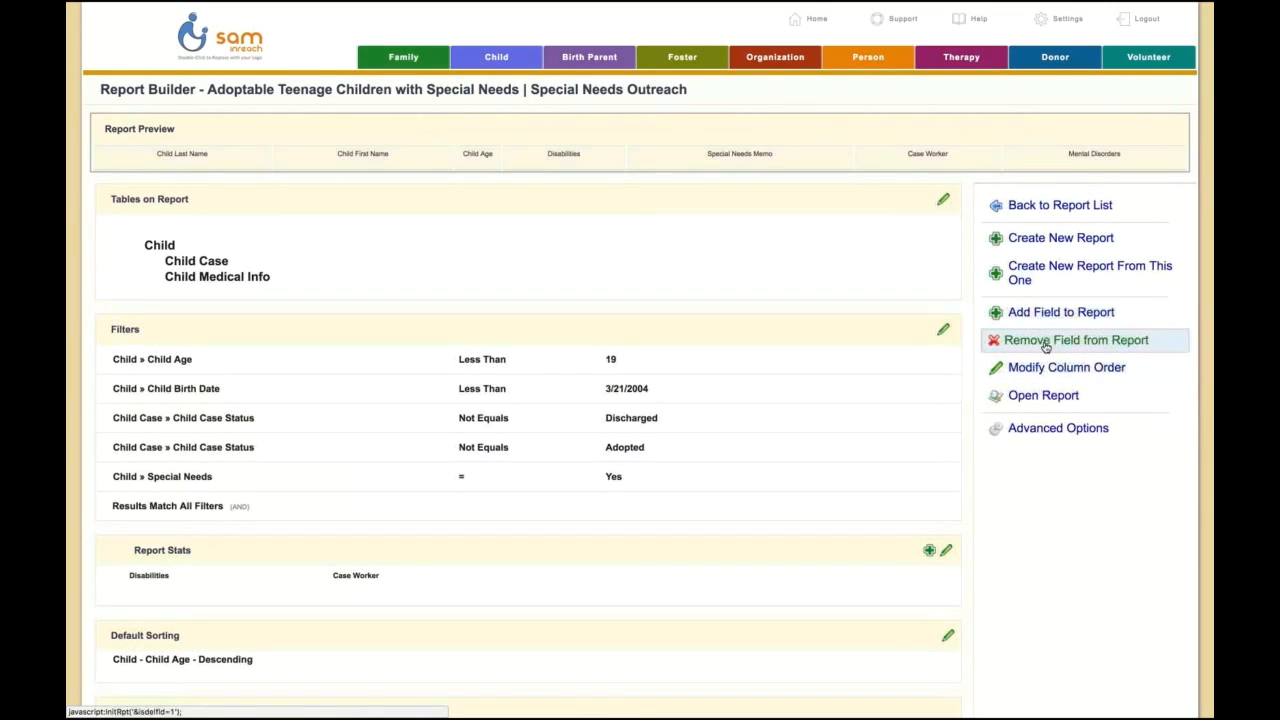
Step: Open the report and review the order of the child records by age
{"action": "left_click", "coordinate": [1043, 397]}
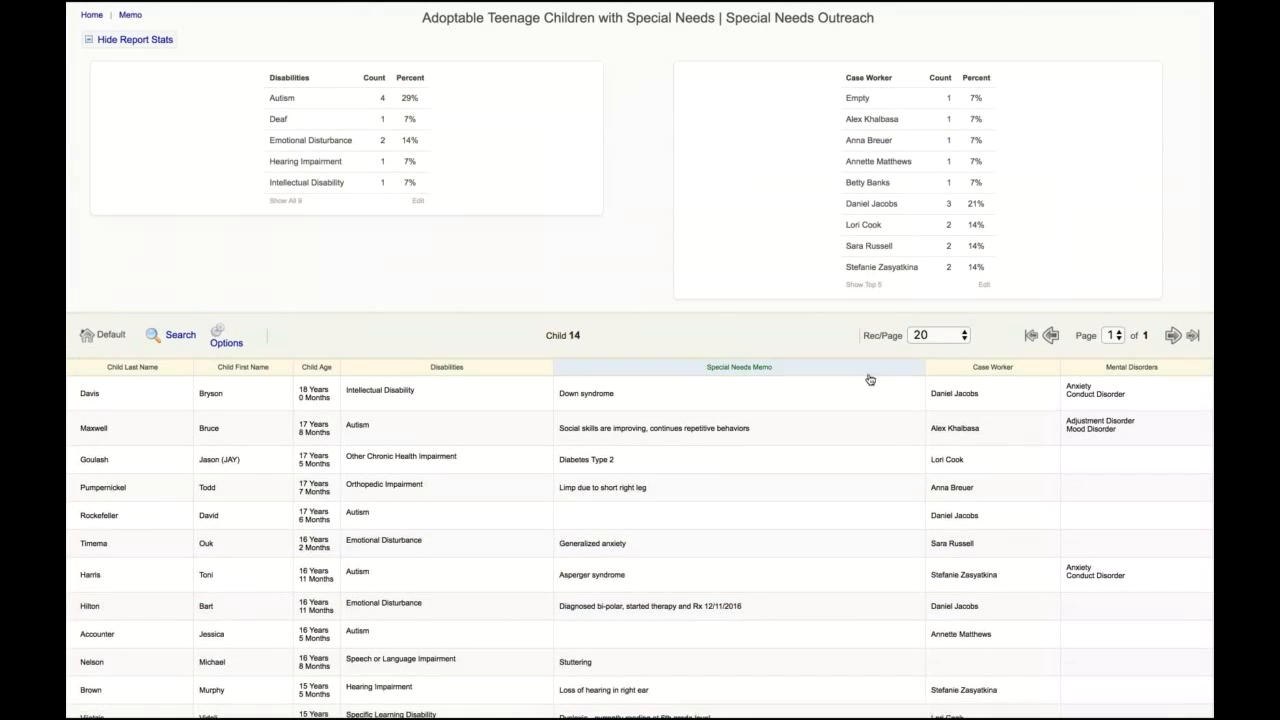
{"action": "scroll", "coordinate": [386, 283], "scroll_direction": "down", "scroll_amount": 1}
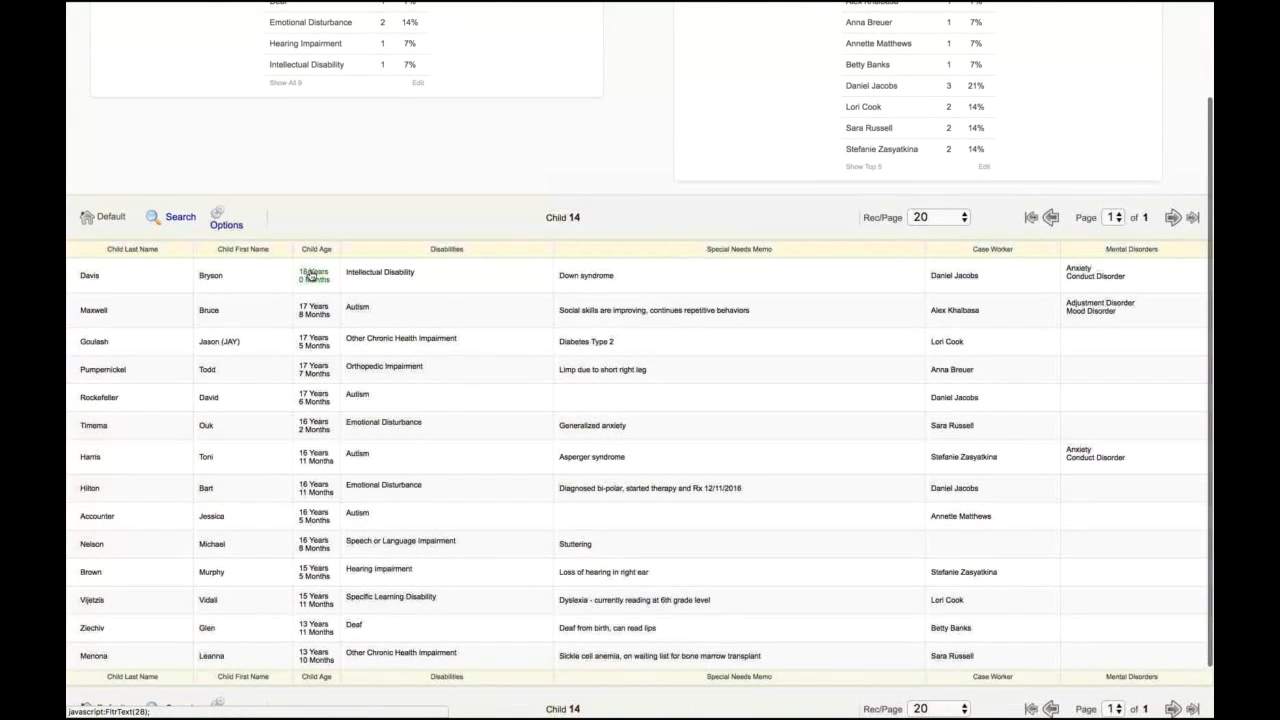
{"action": "scroll", "coordinate": [458, 458], "scroll_direction": "up", "scroll_amount": 3}
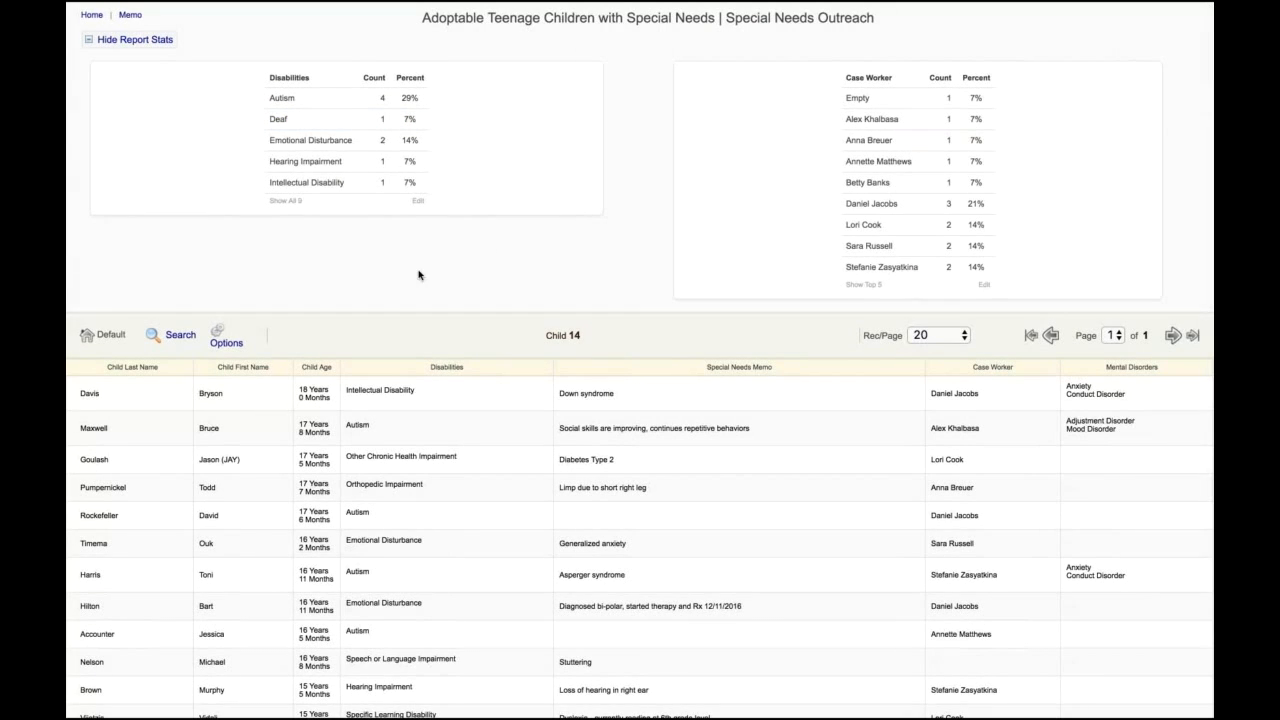
Step: Preview both printed pages of the report, cancel printing and look through the listed child records
{"action": "left_click", "coordinate": [222, 342]}
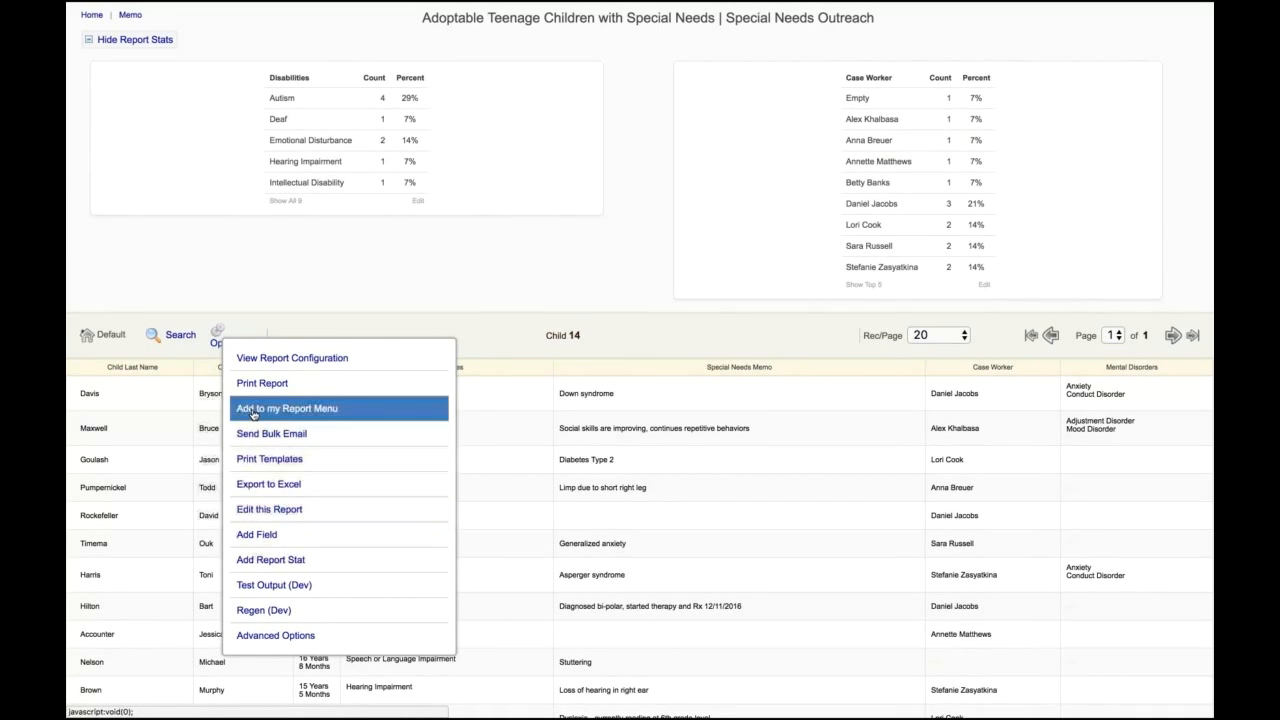
{"action": "left_click", "coordinate": [281, 388]}
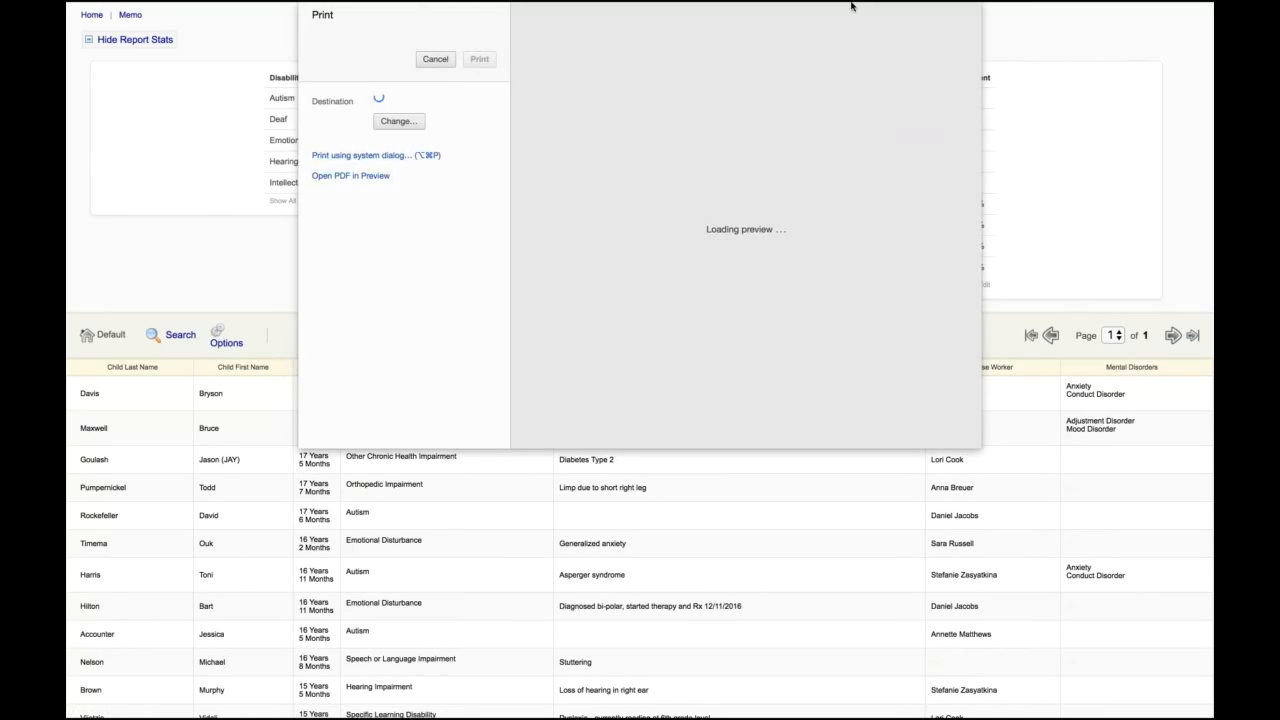
{"action": "scroll", "coordinate": [737, 273], "scroll_direction": "down", "scroll_amount": 3}
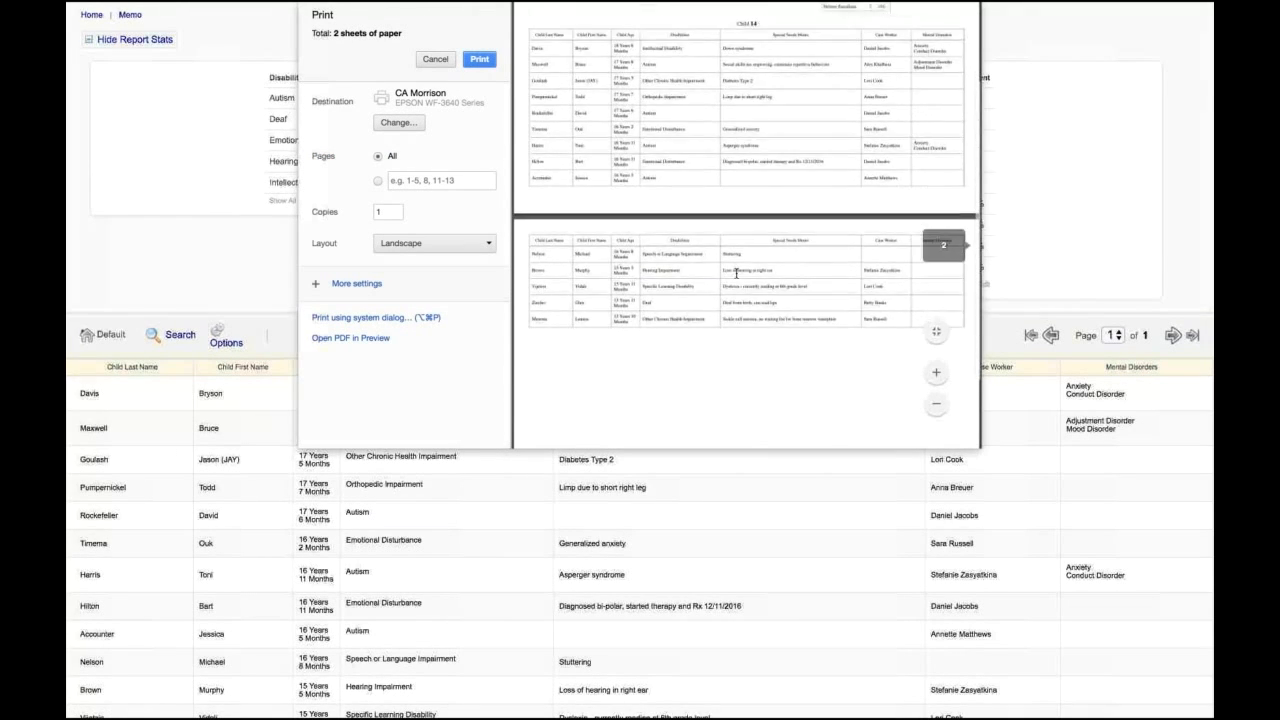
{"action": "scroll", "coordinate": [705, 237], "scroll_direction": "up", "scroll_amount": 4}
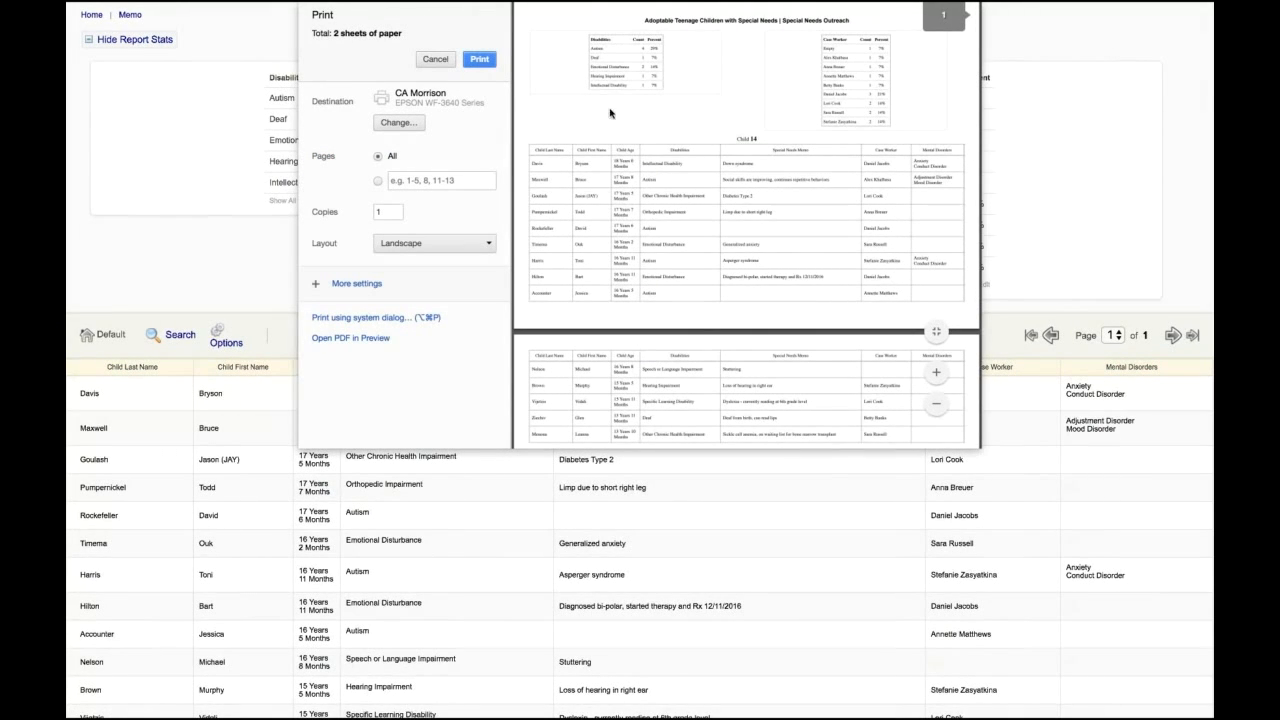
{"action": "left_click", "coordinate": [437, 61]}
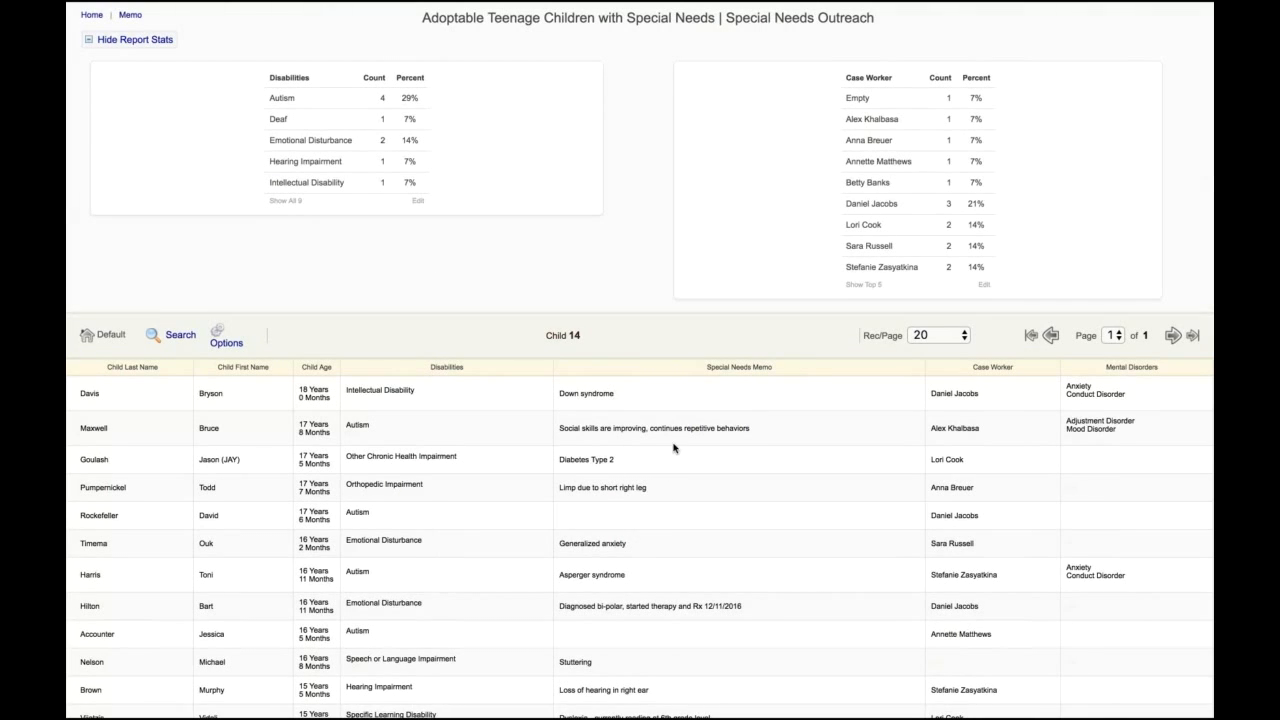
{"action": "scroll", "coordinate": [700, 350], "scroll_direction": "down", "scroll_amount": 3}
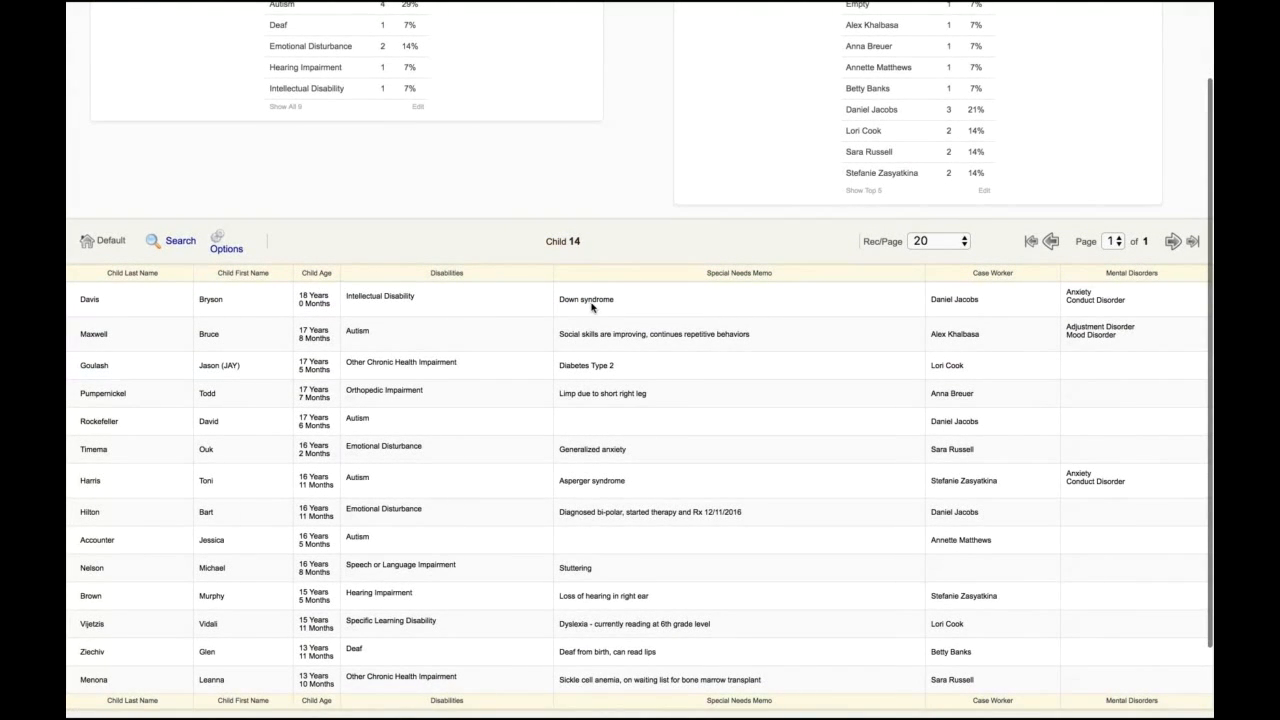
{"action": "scroll", "coordinate": [612, 460], "scroll_direction": "down", "scroll_amount": 3}
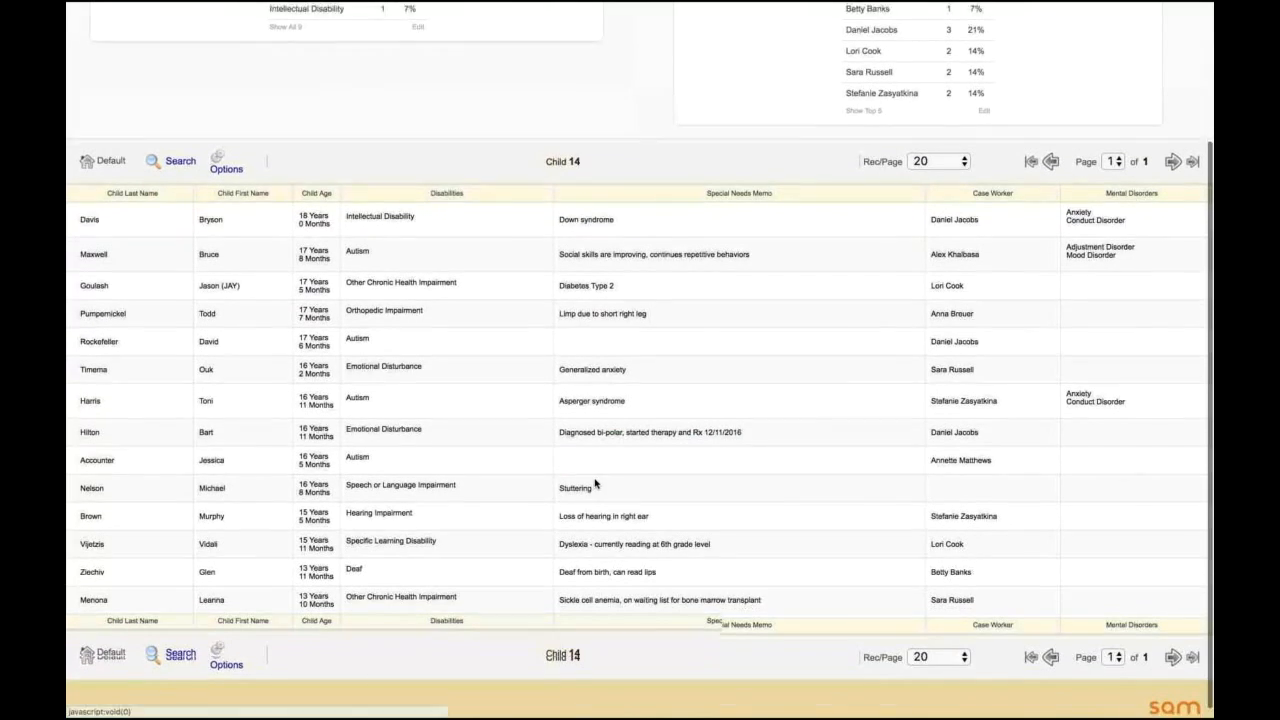
{"action": "scroll", "coordinate": [553, 453], "scroll_direction": "up", "scroll_amount": 6}
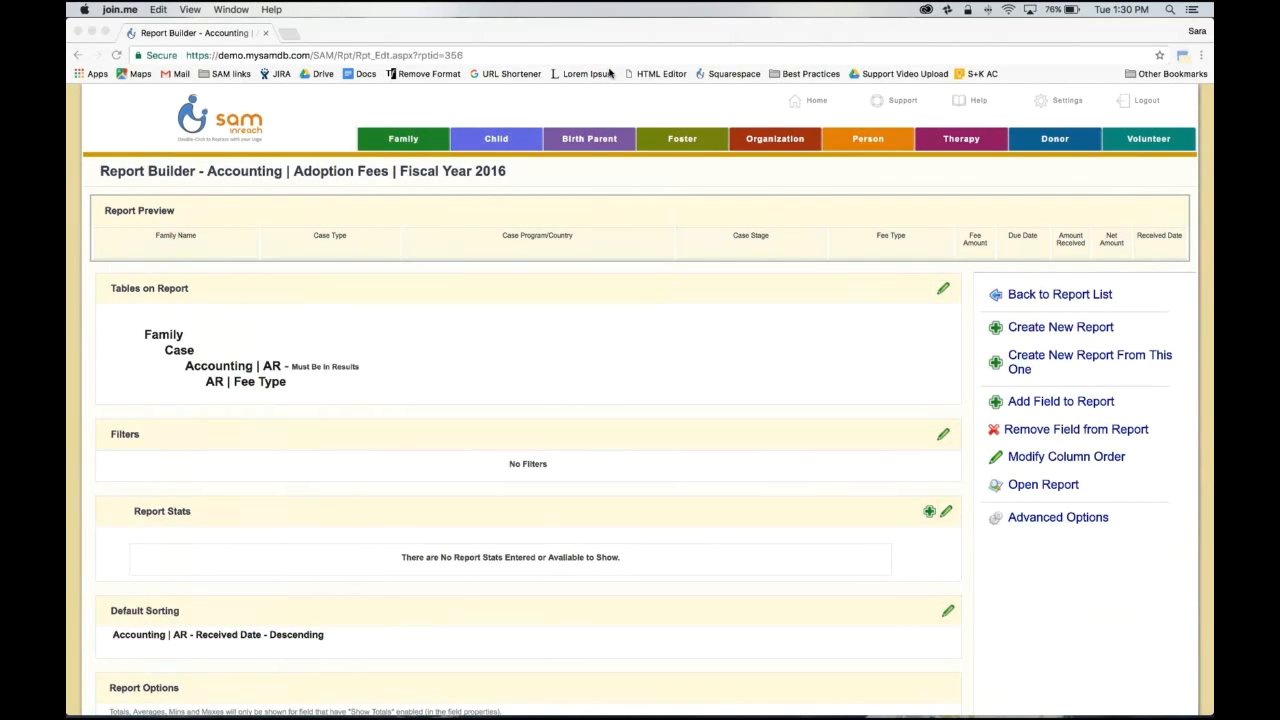
Step: Bring the Adoption Fees Fiscal Year 2016 report's builder page into focus and show the browser full screen
{"action": "left_click", "coordinate": [482, 94]}
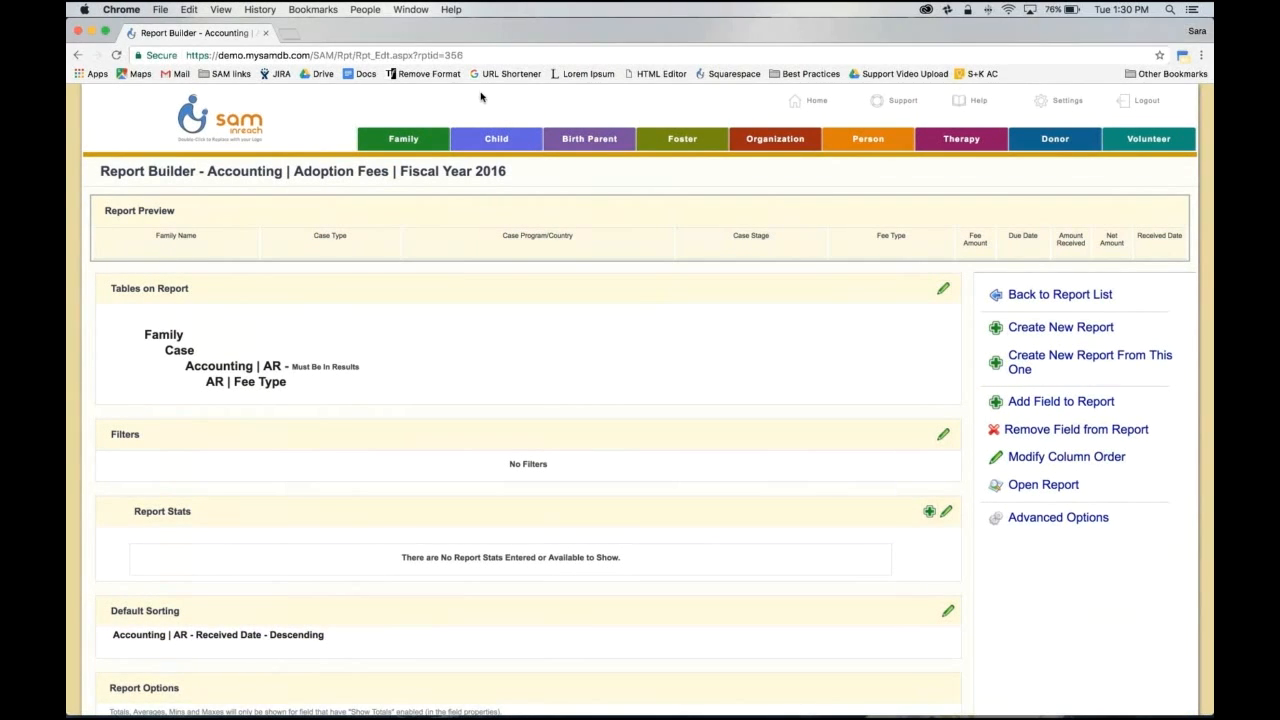
{"action": "left_click", "coordinate": [602, 56]}
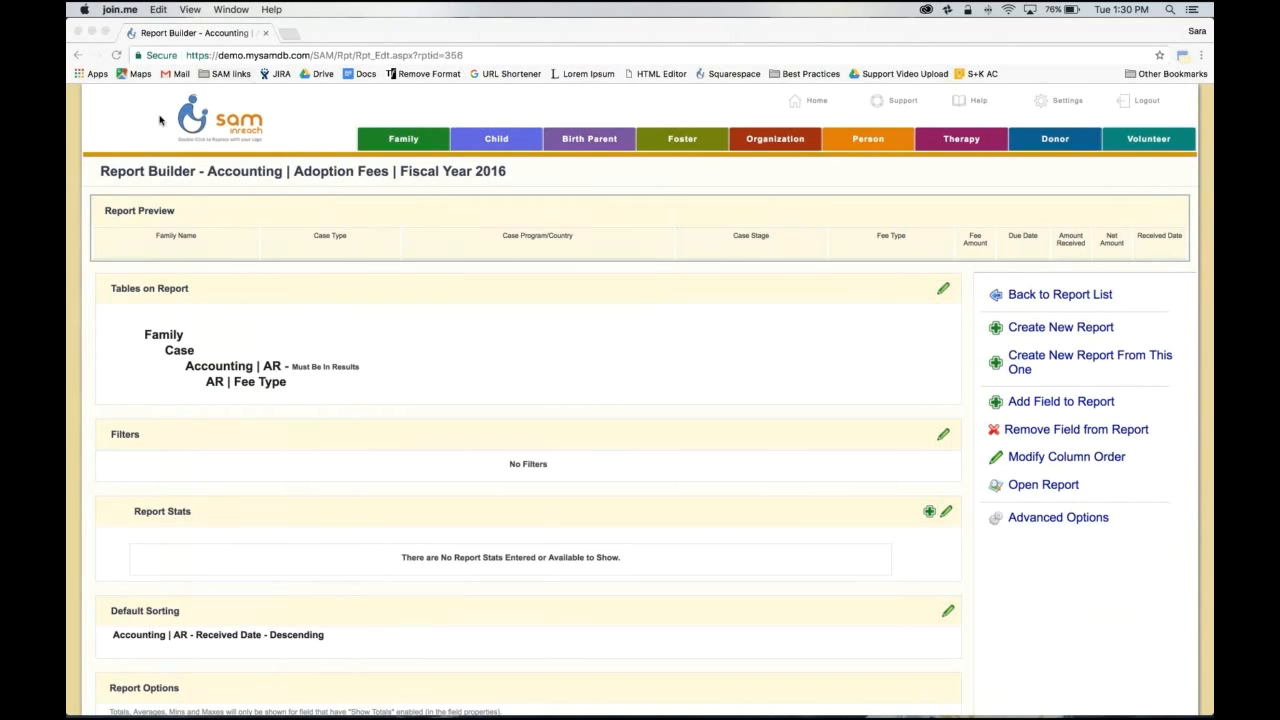
{"action": "scroll", "coordinate": [150, 145], "scroll_direction": "down", "scroll_amount": 1}
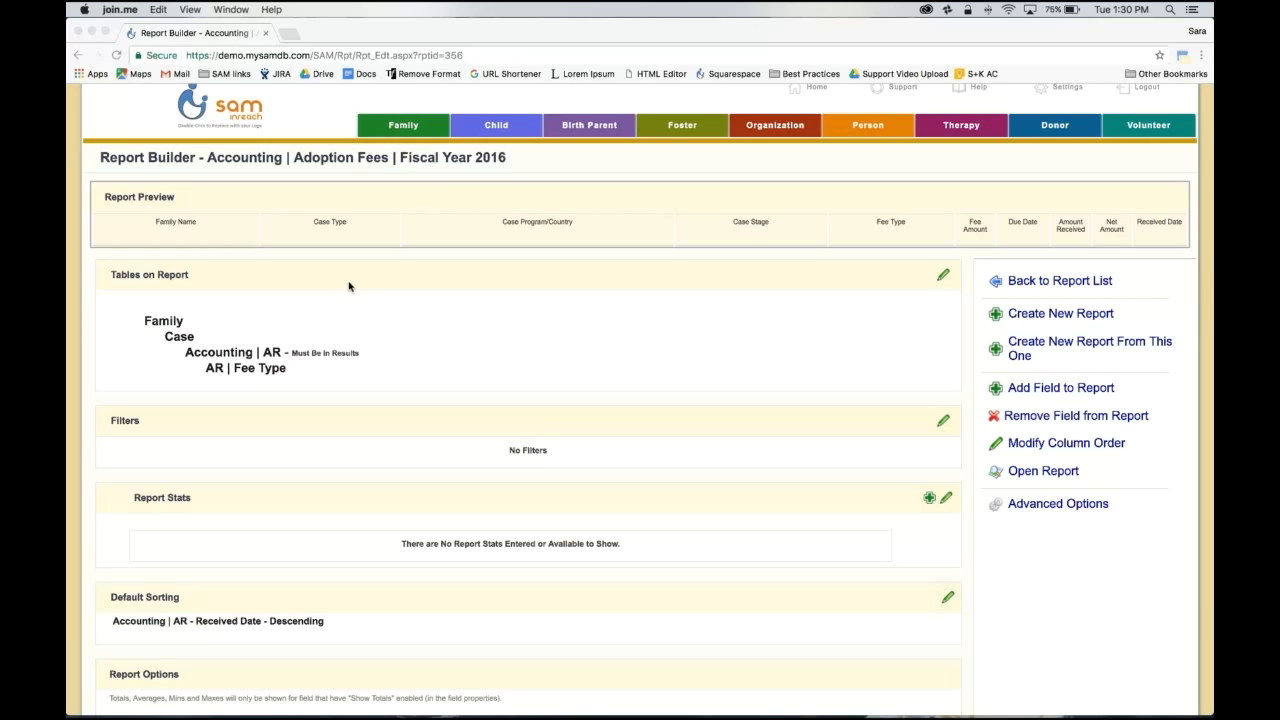
{"action": "left_click", "coordinate": [306, 113]}
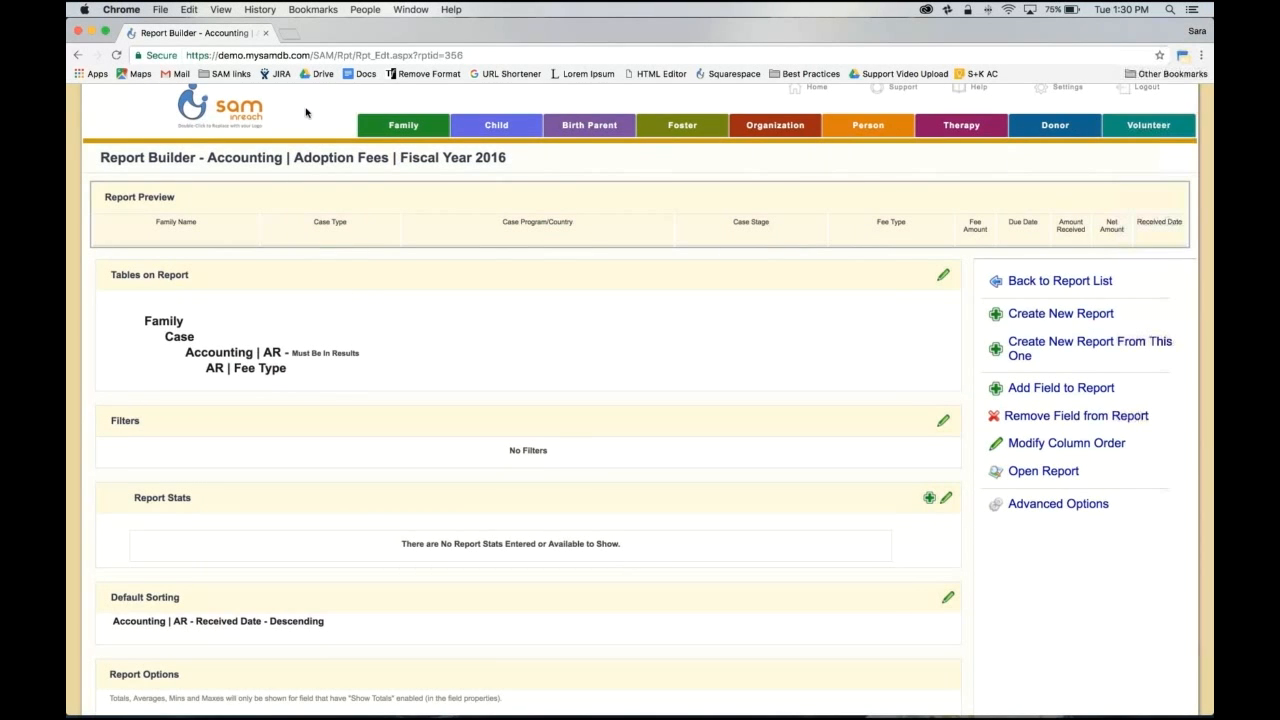
{"action": "left_click", "coordinate": [107, 33]}
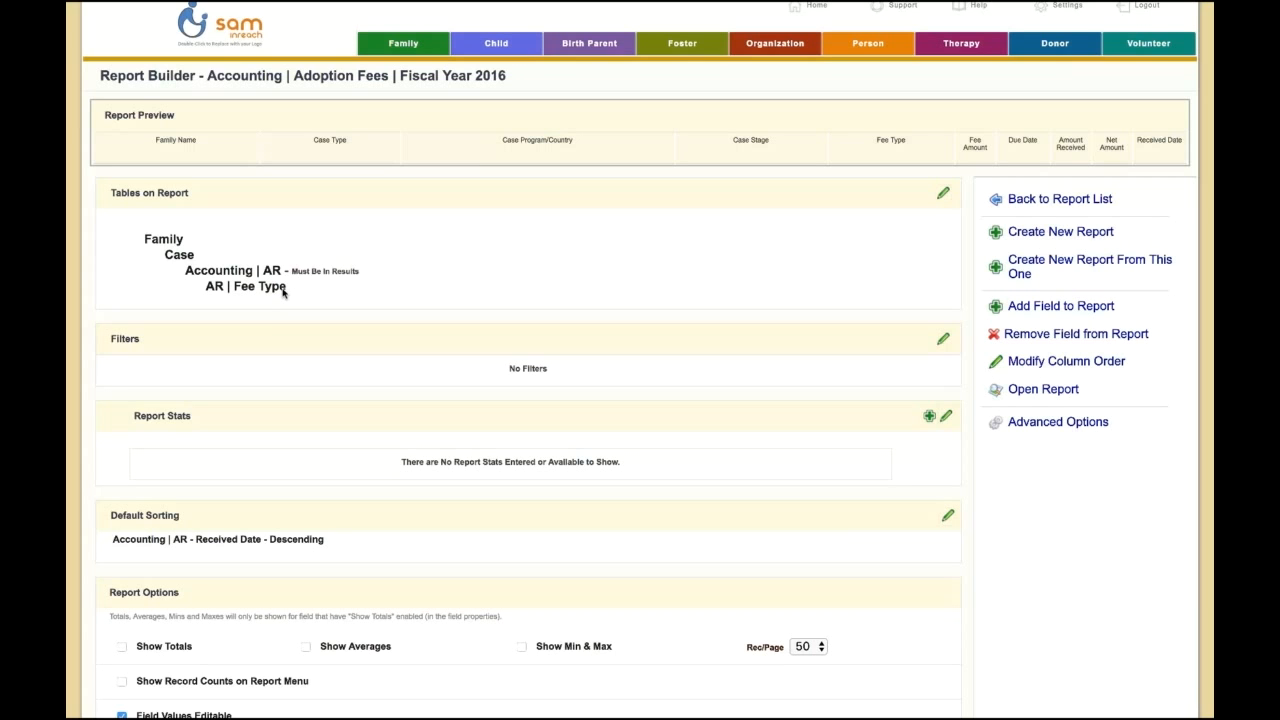
Step: Open the Adoption Fees report and examine the listed fees with their due and received dates
{"action": "left_click", "coordinate": [1050, 390]}
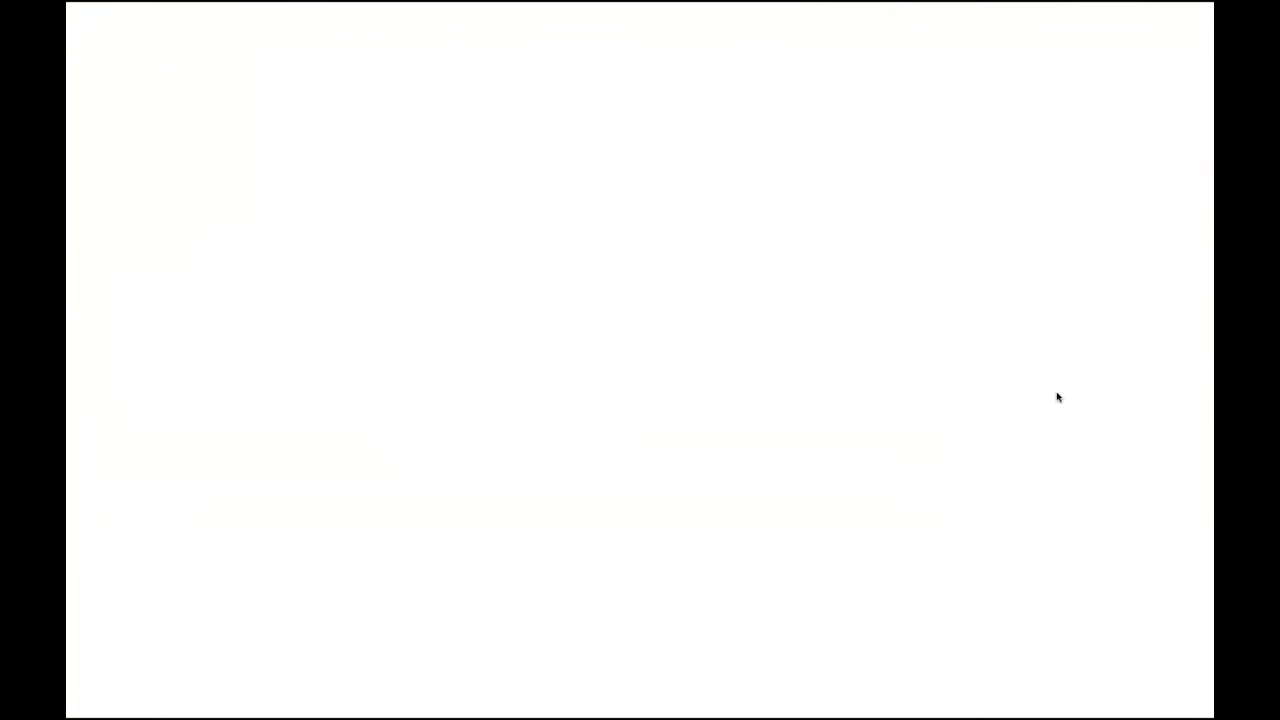
{"action": "scroll", "coordinate": [952, 402], "scroll_direction": "down", "scroll_amount": 3}
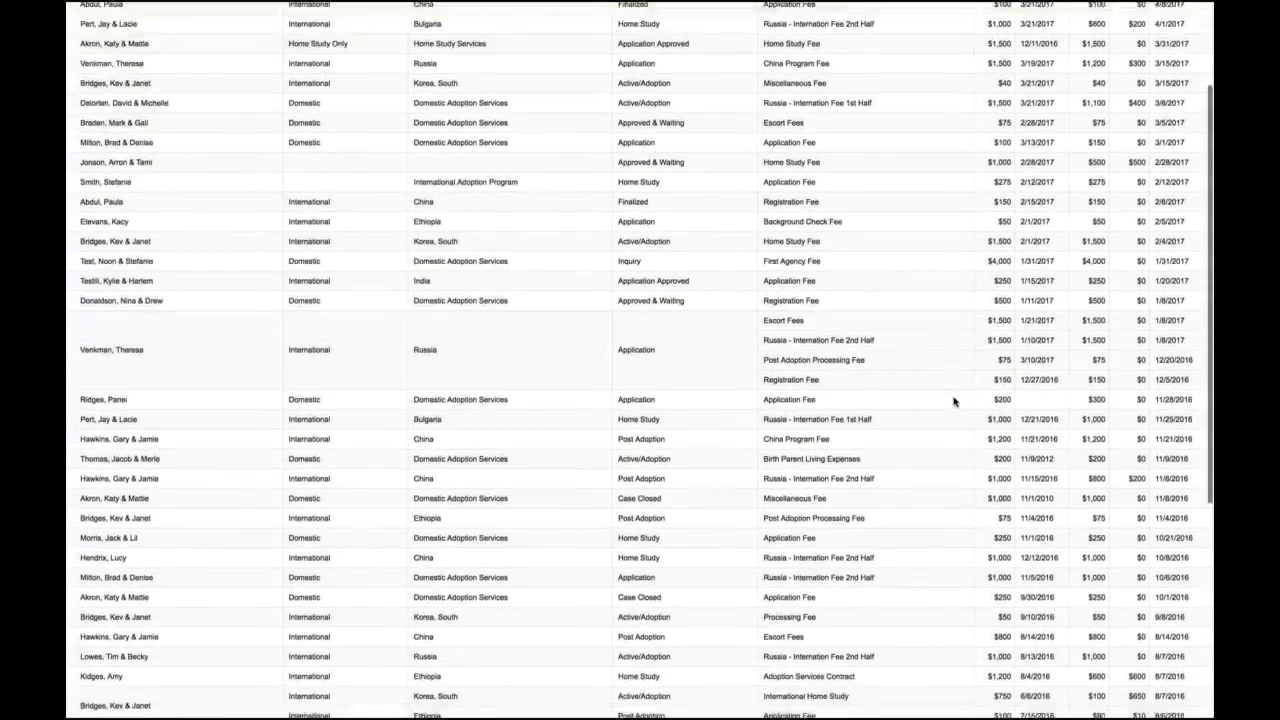
{"action": "scroll", "coordinate": [950, 402], "scroll_direction": "down", "scroll_amount": 5}
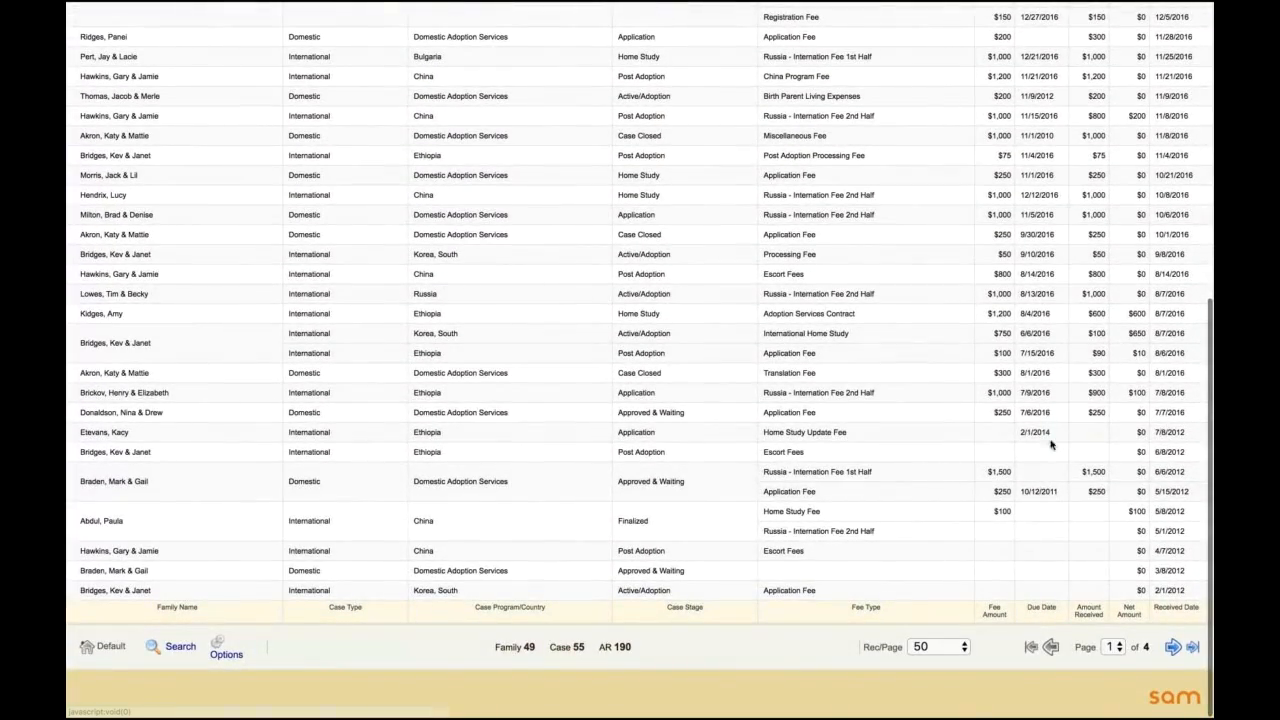
{"action": "scroll", "coordinate": [1048, 438], "scroll_direction": "up", "scroll_amount": 3}
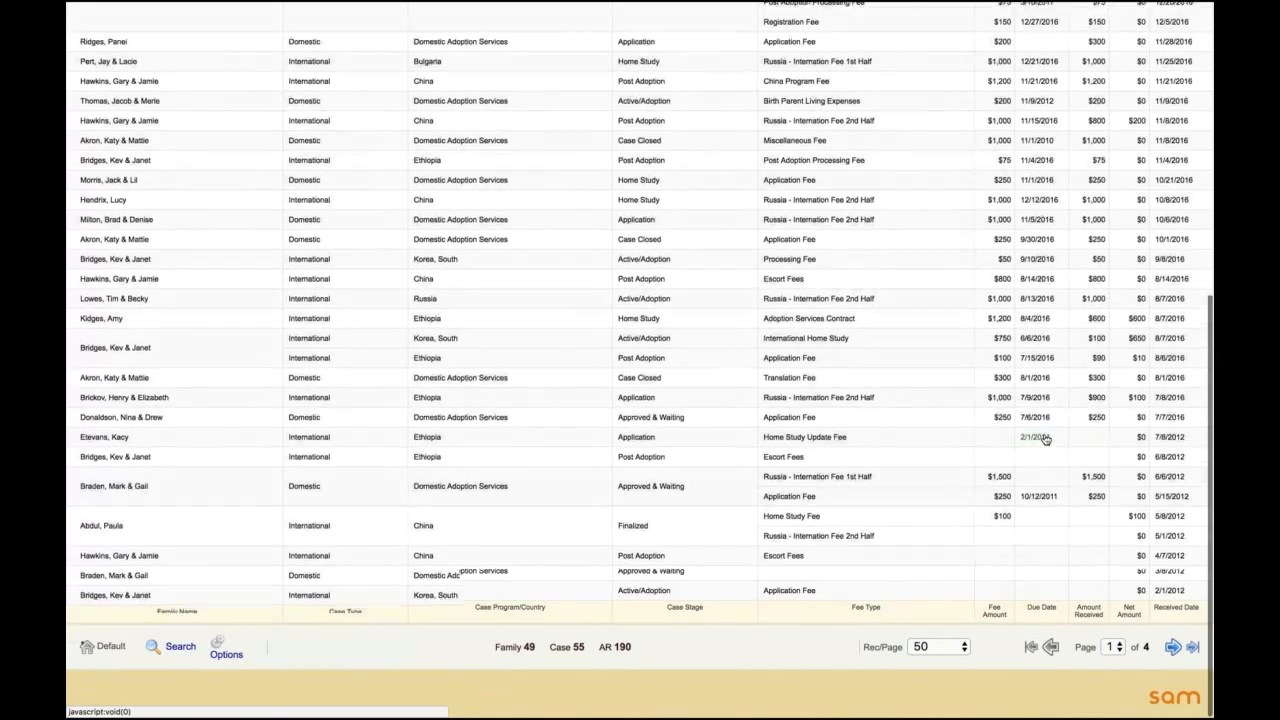
{"action": "scroll", "coordinate": [1044, 438], "scroll_direction": "up", "scroll_amount": 4}
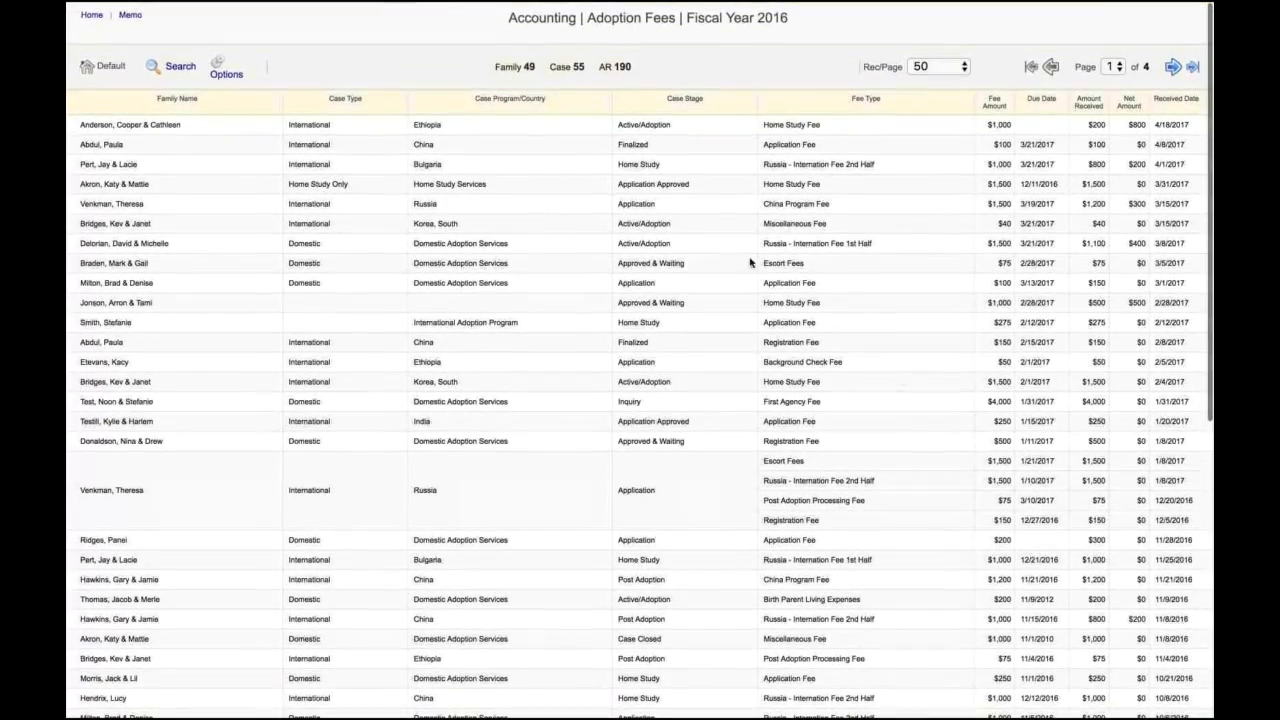
Step: Return to the Report Builder and add a default filter for Accounting | AR Due Date greater than 06/30/2016
{"action": "mouse_move", "coordinate": [443, 8]}
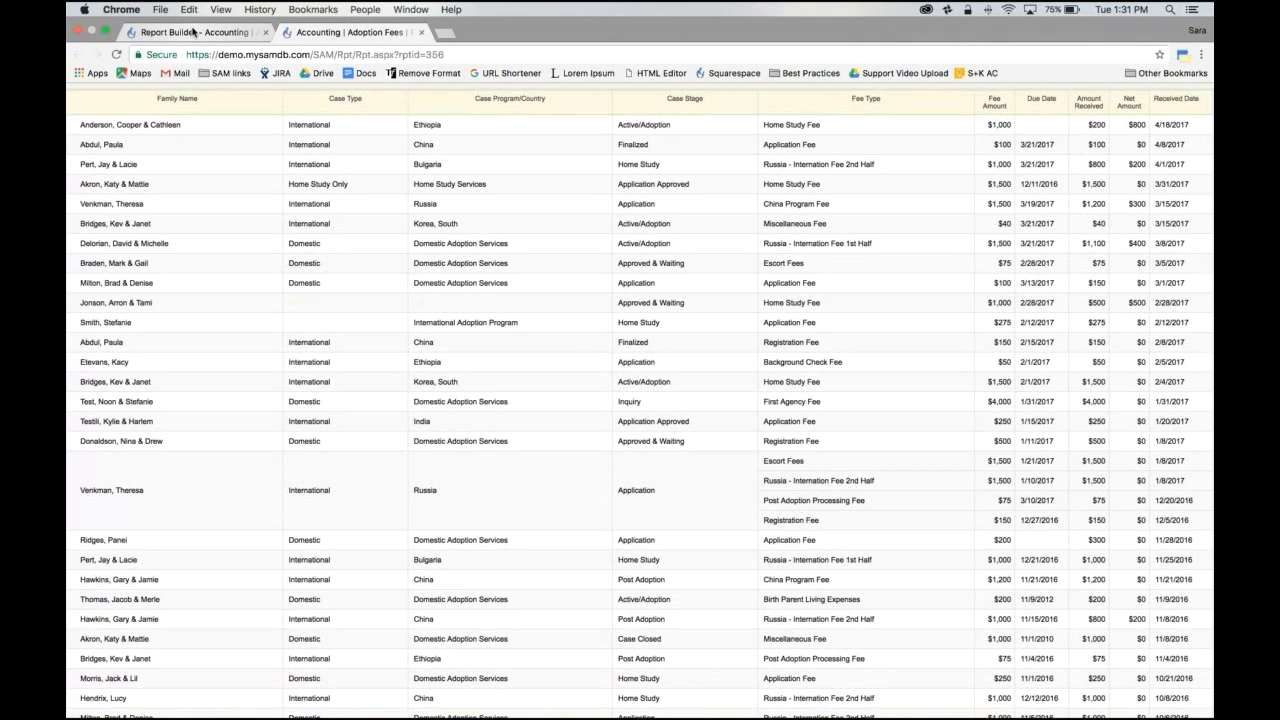
{"action": "left_click", "coordinate": [193, 32]}
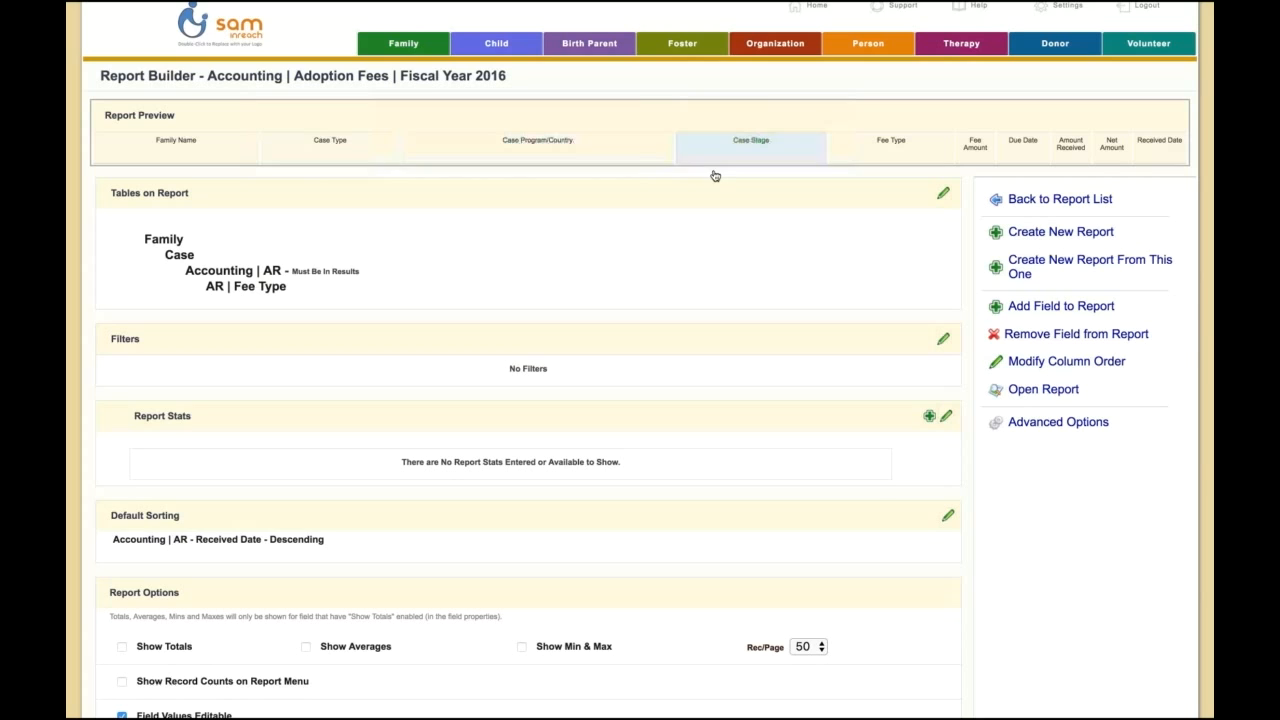
{"action": "left_click", "coordinate": [944, 341]}
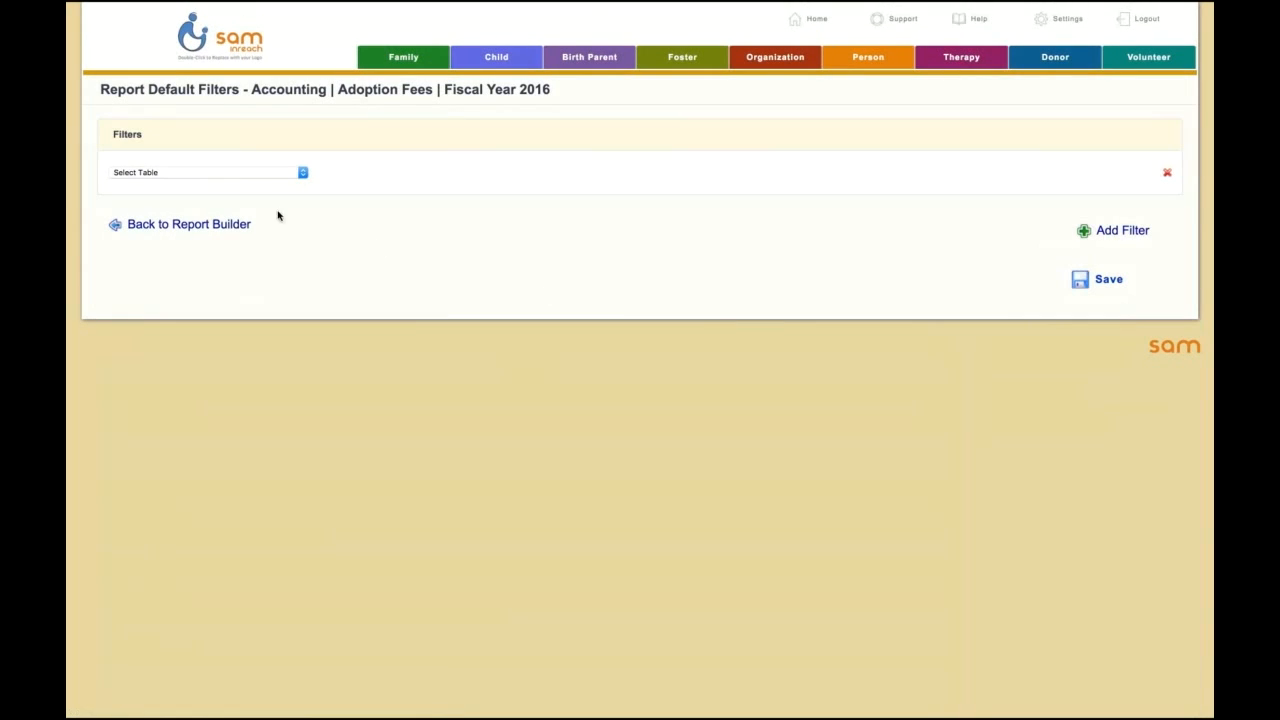
{"action": "left_click", "coordinate": [203, 172]}
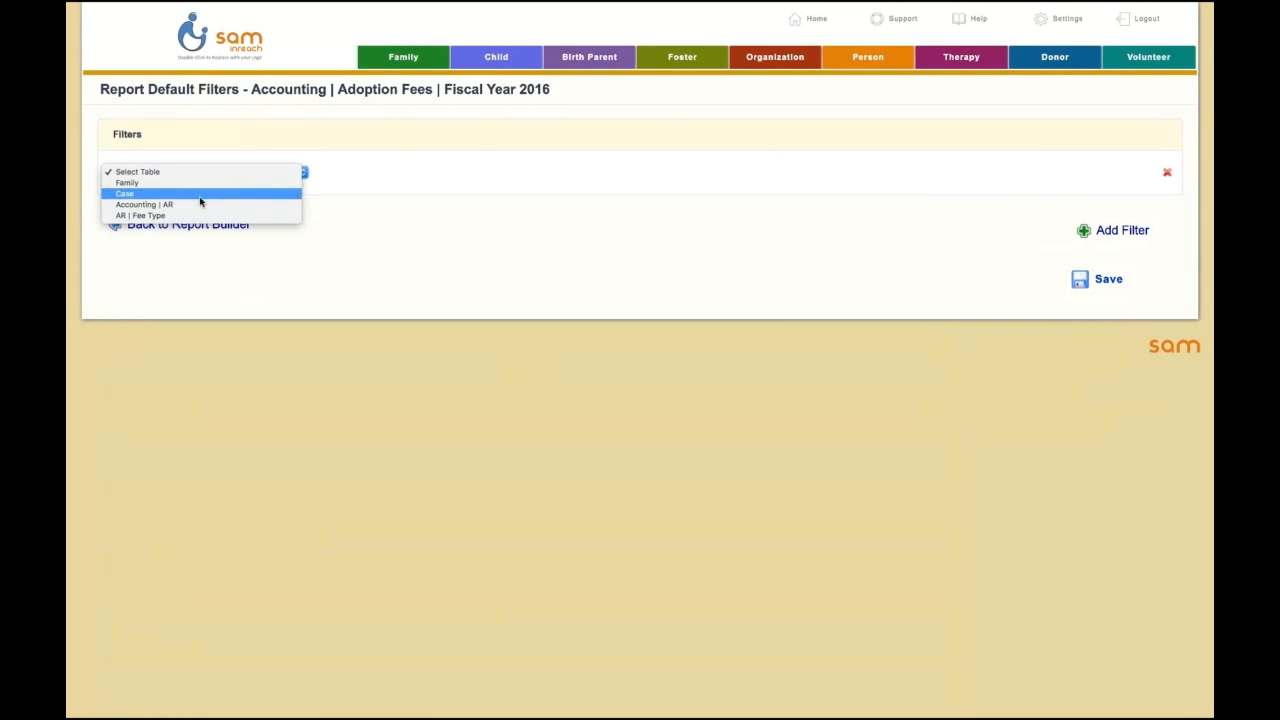
{"action": "left_click", "coordinate": [197, 205]}
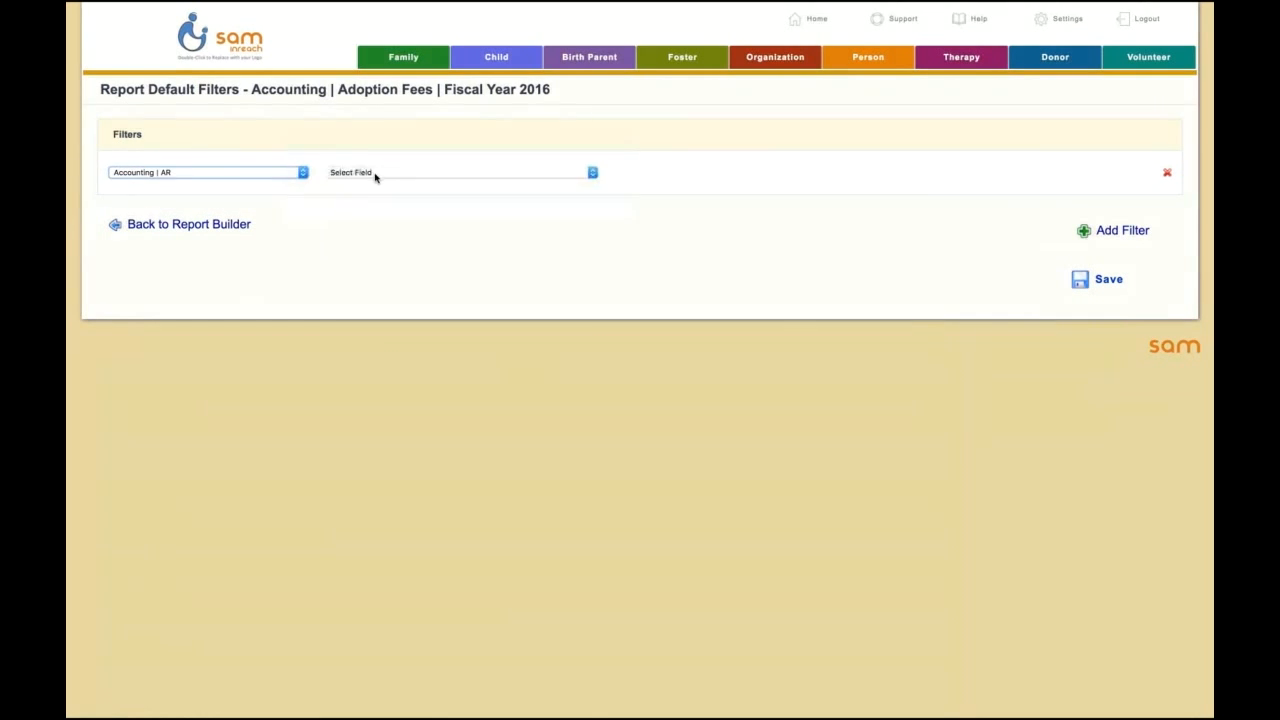
{"action": "left_click", "coordinate": [400, 173]}
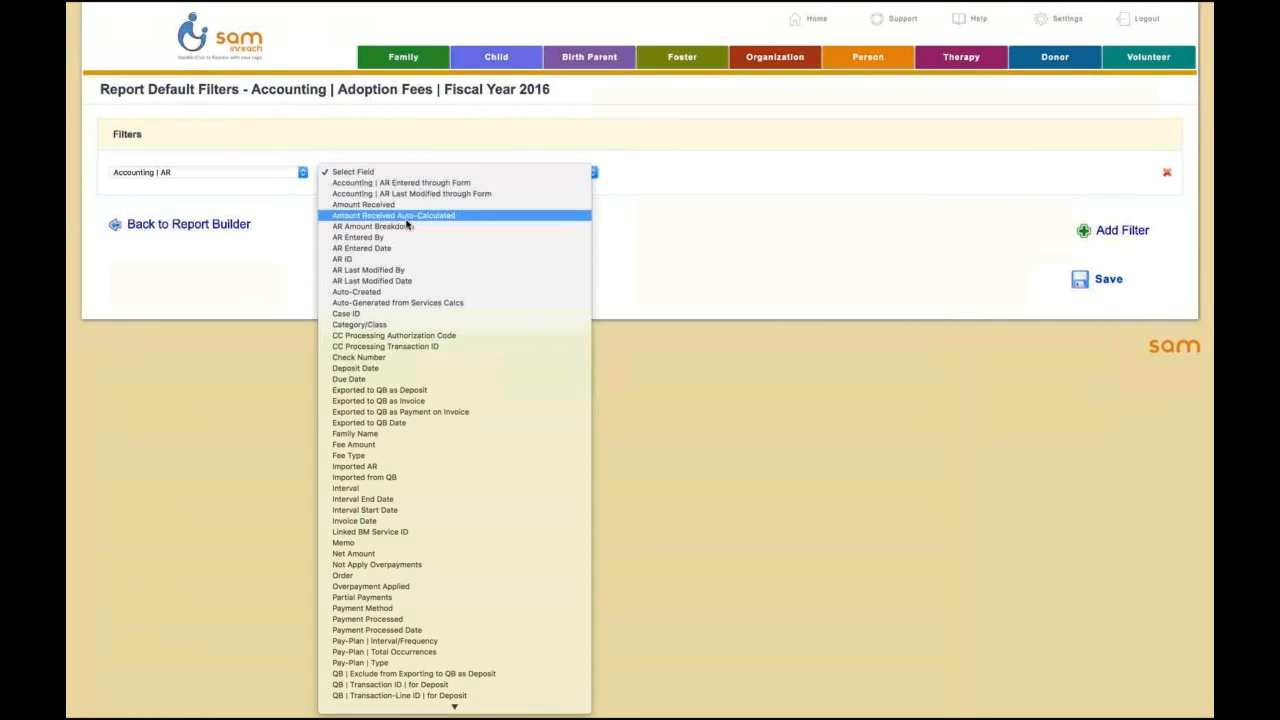
{"action": "left_click", "coordinate": [387, 379]}
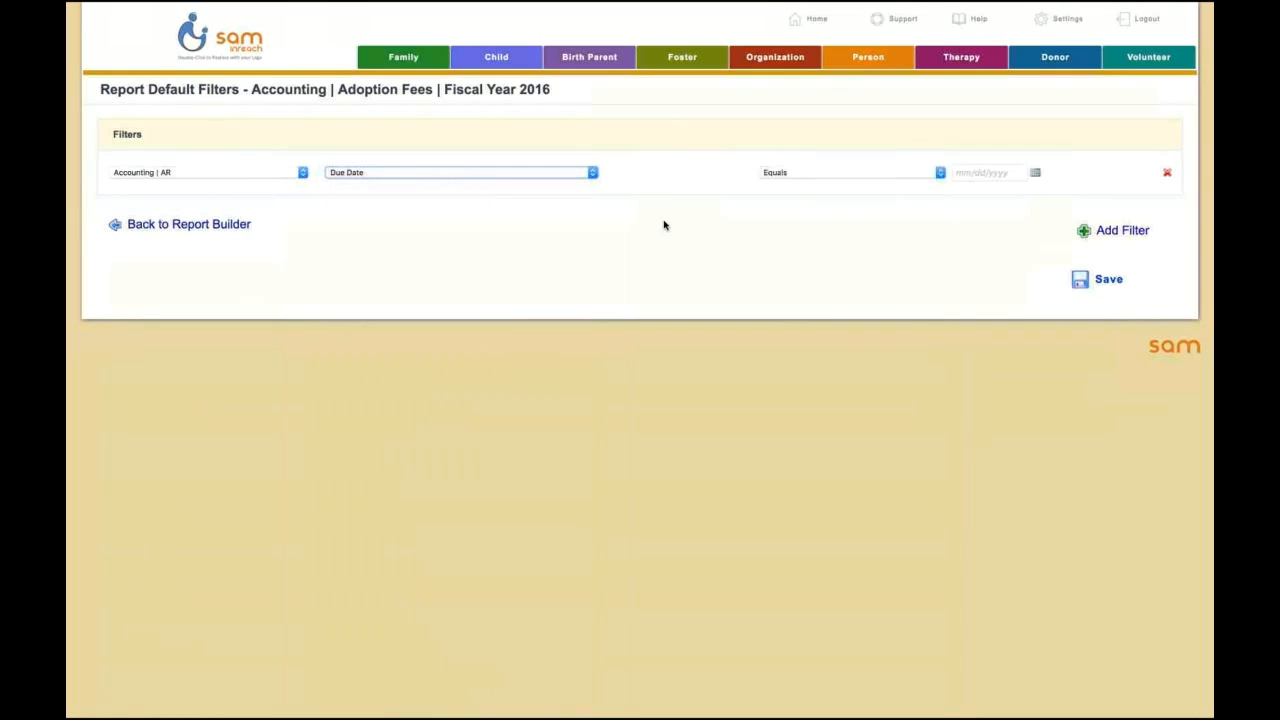
{"action": "left_click", "coordinate": [820, 173]}
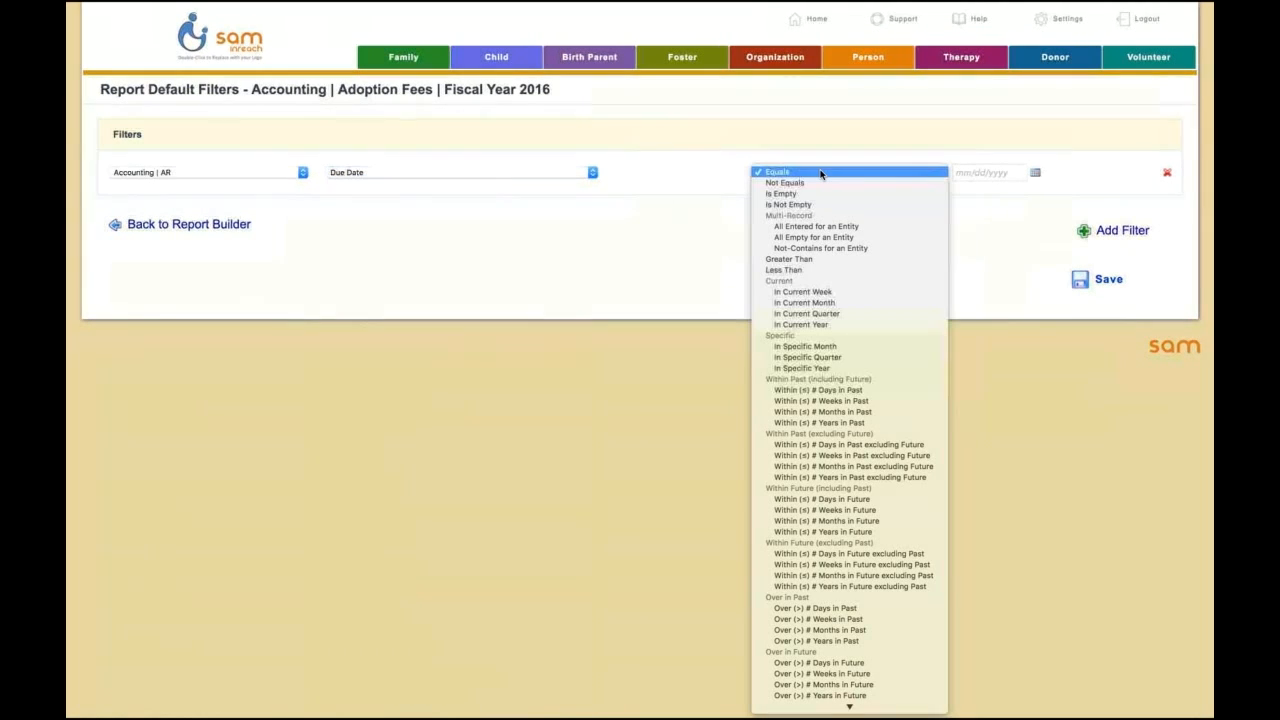
{"action": "left_click", "coordinate": [815, 259]}
{"action": "left_click", "coordinate": [987, 173]}
{"action": "type", "text": "06/30/2016"}
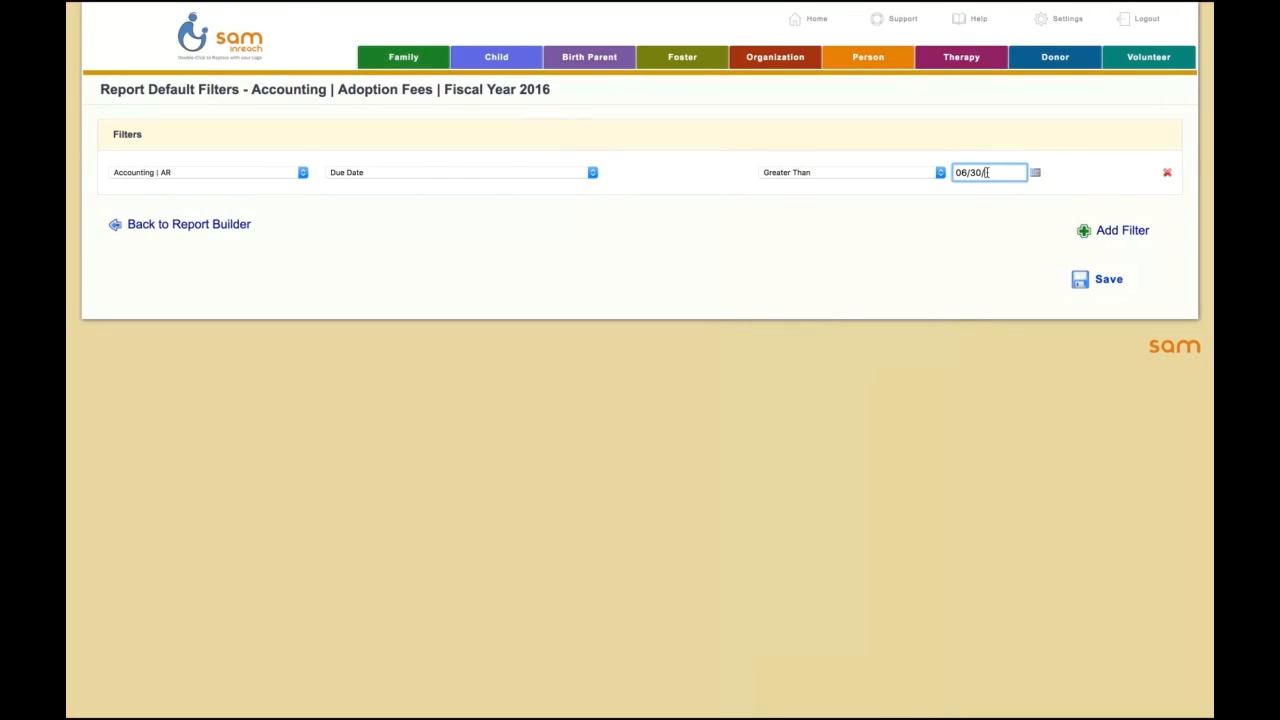
Step: Add a second filter for Accounting | AR Received Date greater than 6/30/2016 and set results to match any or some filters
{"action": "left_click", "coordinate": [1084, 232]}
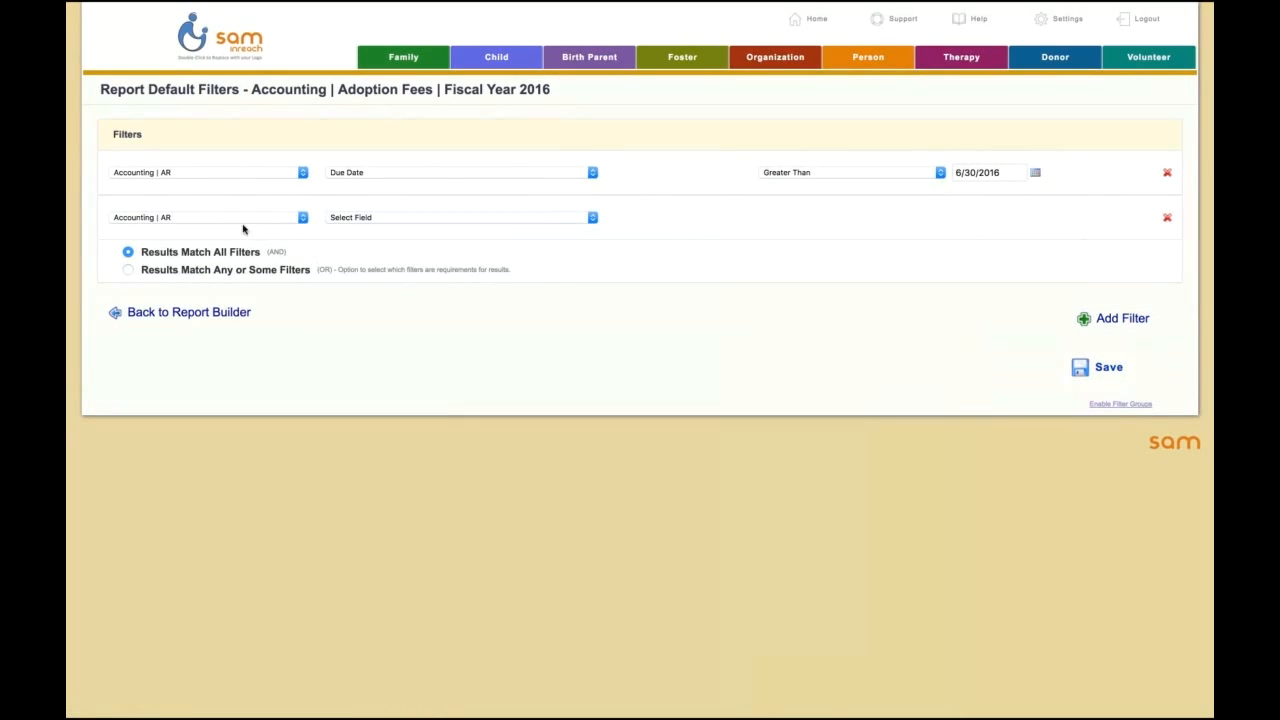
{"action": "left_click", "coordinate": [367, 220]}
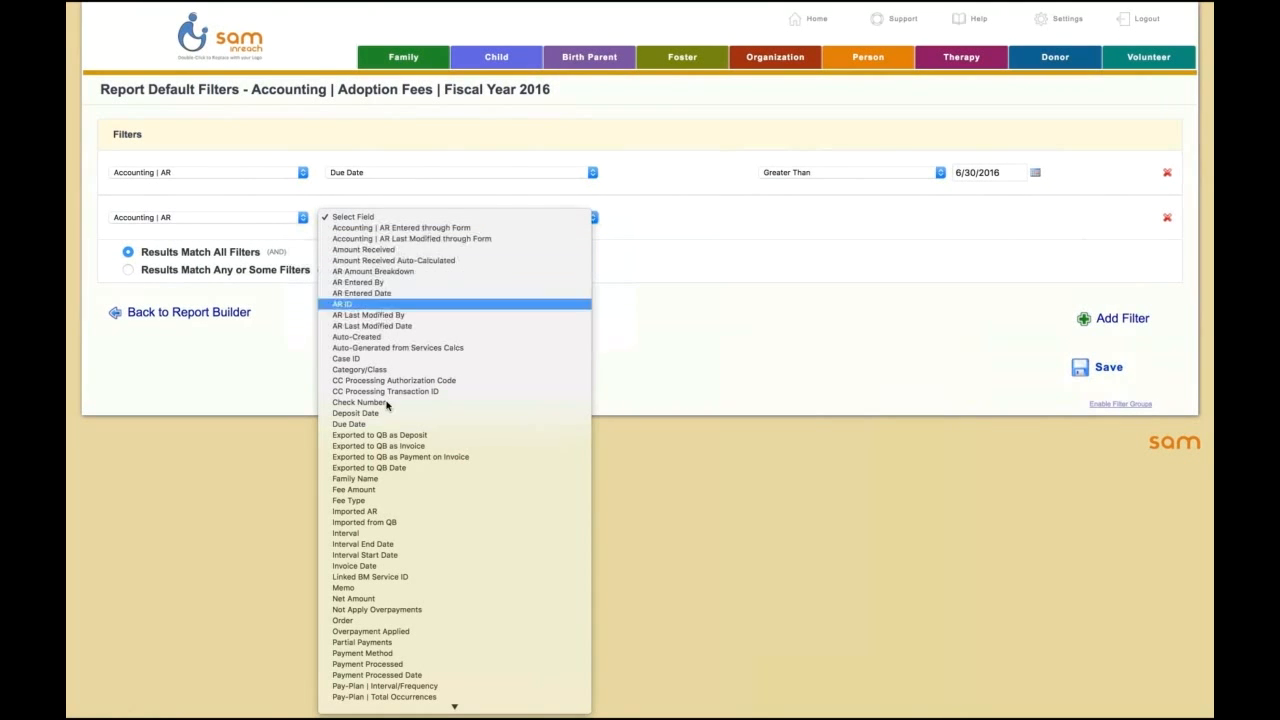
{"action": "scroll", "coordinate": [411, 540], "scroll_direction": "down", "scroll_amount": 5}
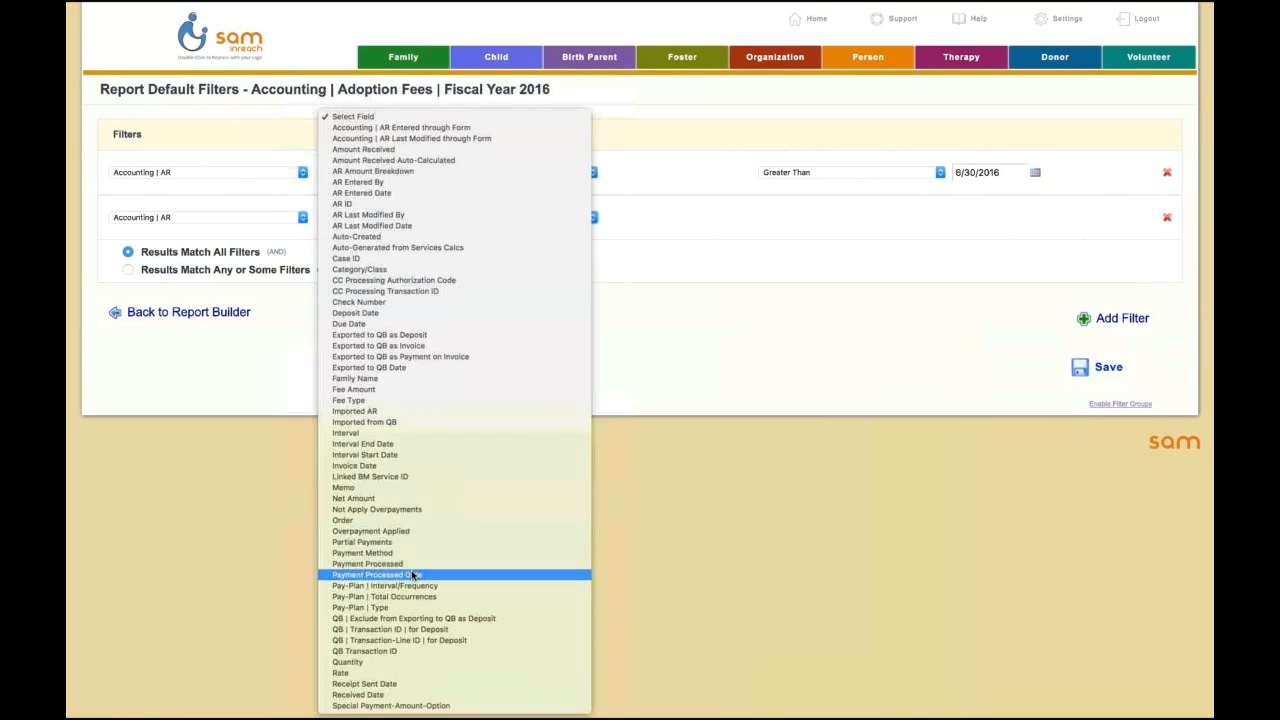
{"action": "left_click", "coordinate": [384, 697]}
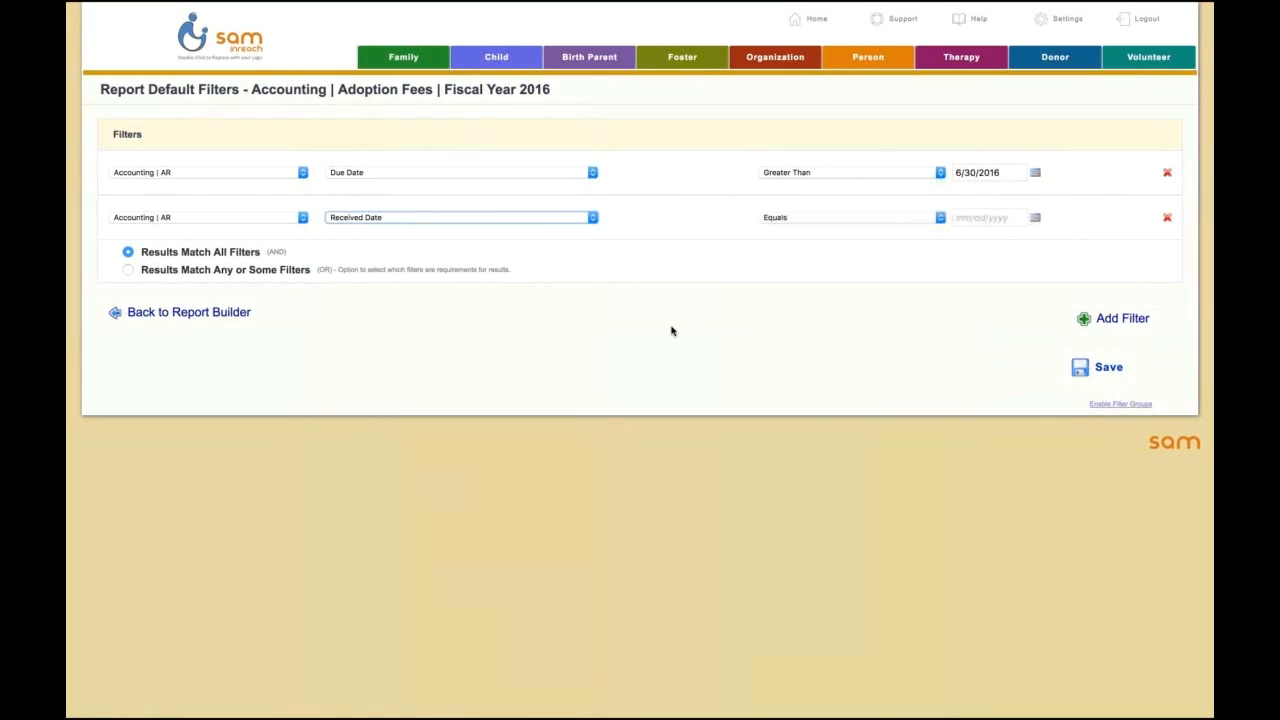
{"action": "left_click", "coordinate": [799, 219]}
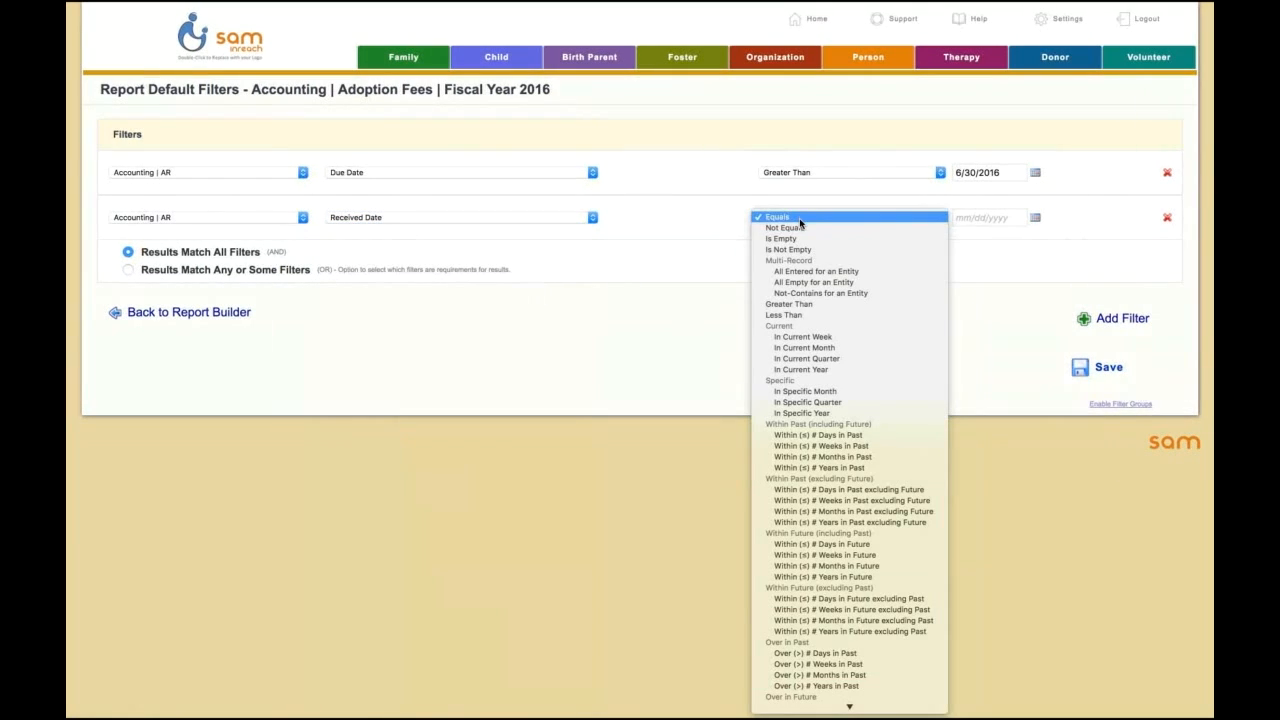
{"action": "left_click", "coordinate": [808, 306]}
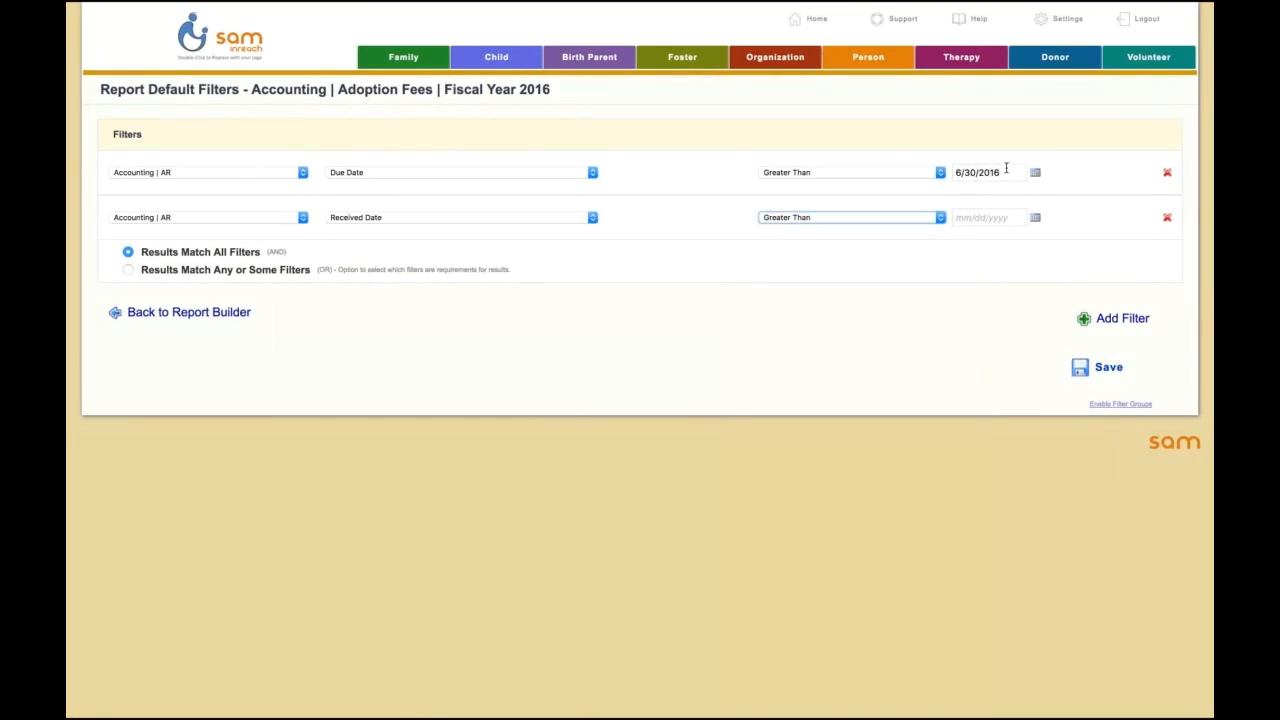
{"action": "left_click_drag", "start_coordinate": [1005, 170], "coordinate": [950, 172]}
{"action": "key", "text": "ctrl+c"}
{"action": "left_click", "coordinate": [985, 217]}
{"action": "key", "text": "ctrl+v"}
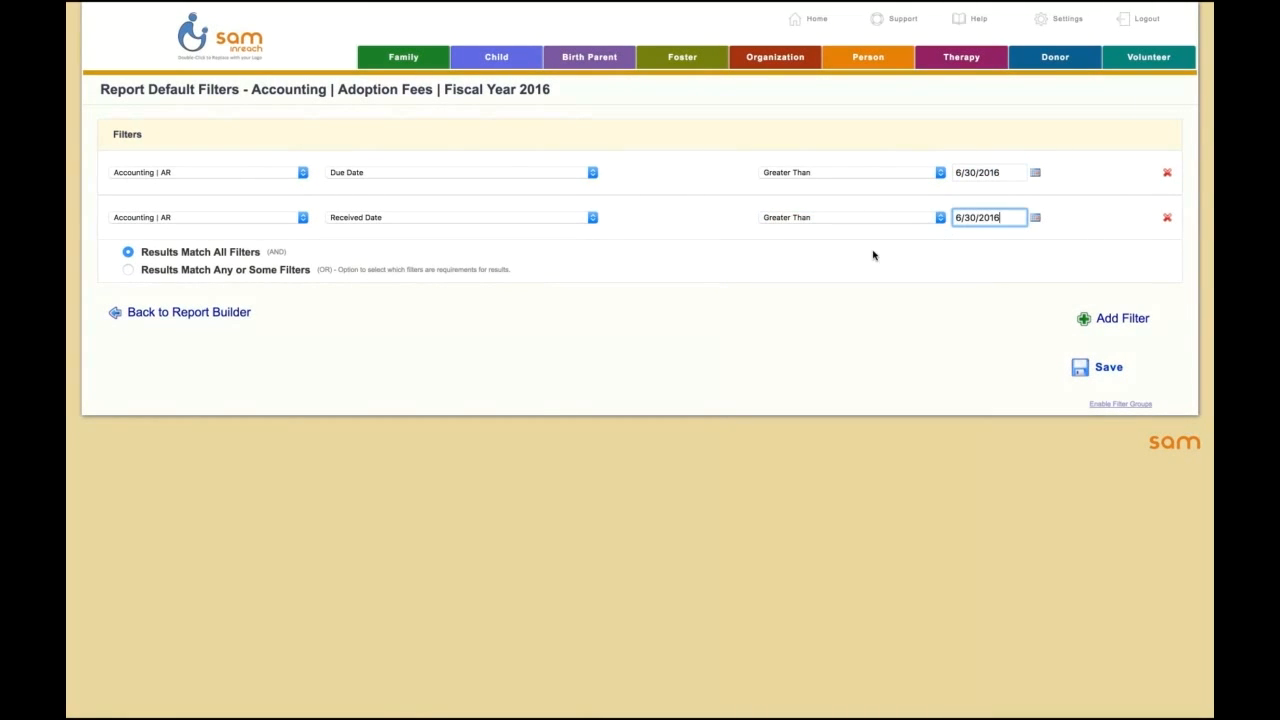
{"action": "left_click", "coordinate": [128, 270]}
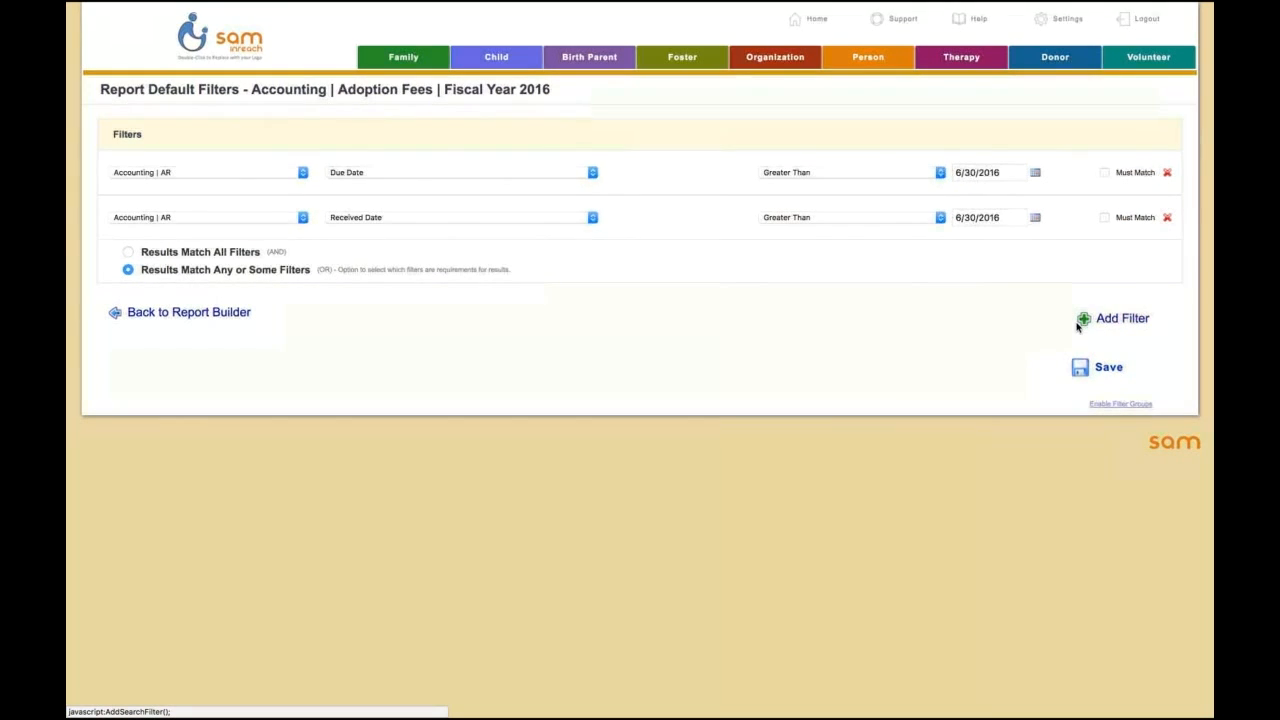
Step: Save the two date filters and open the report to check the due and received dates of the listed fees
{"action": "left_click", "coordinate": [1090, 370]}
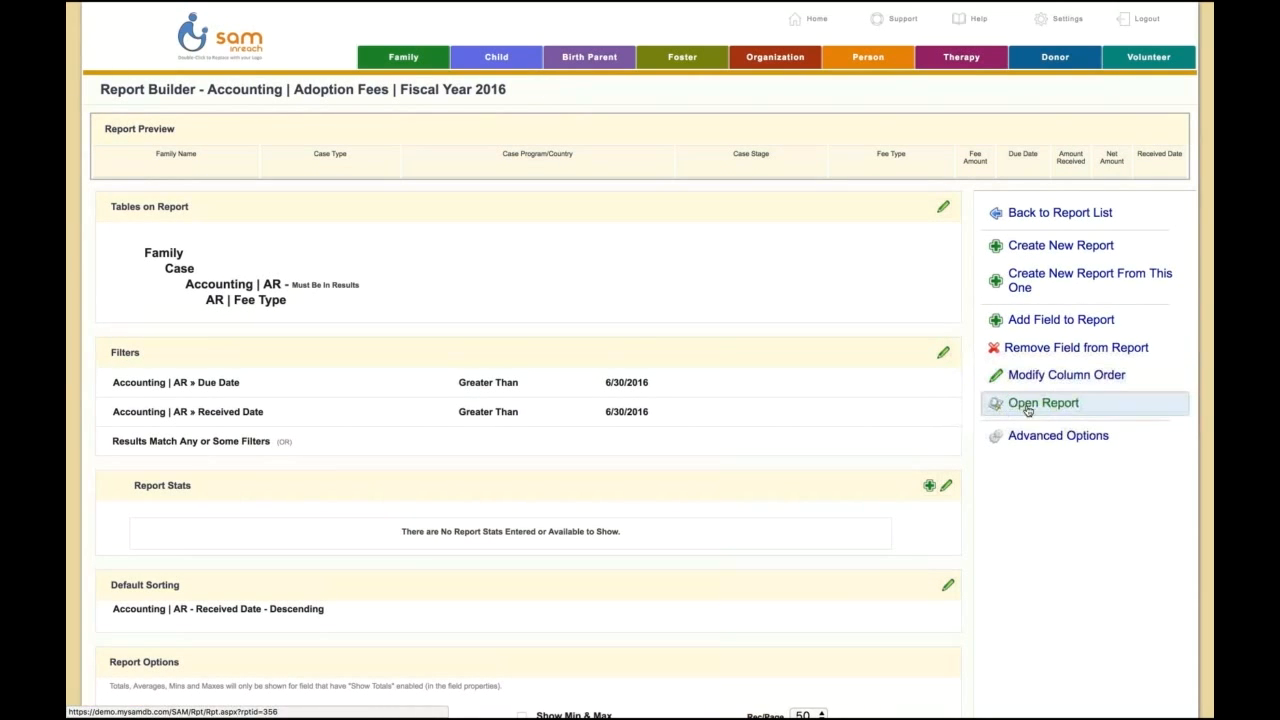
{"action": "left_click", "coordinate": [1043, 403]}
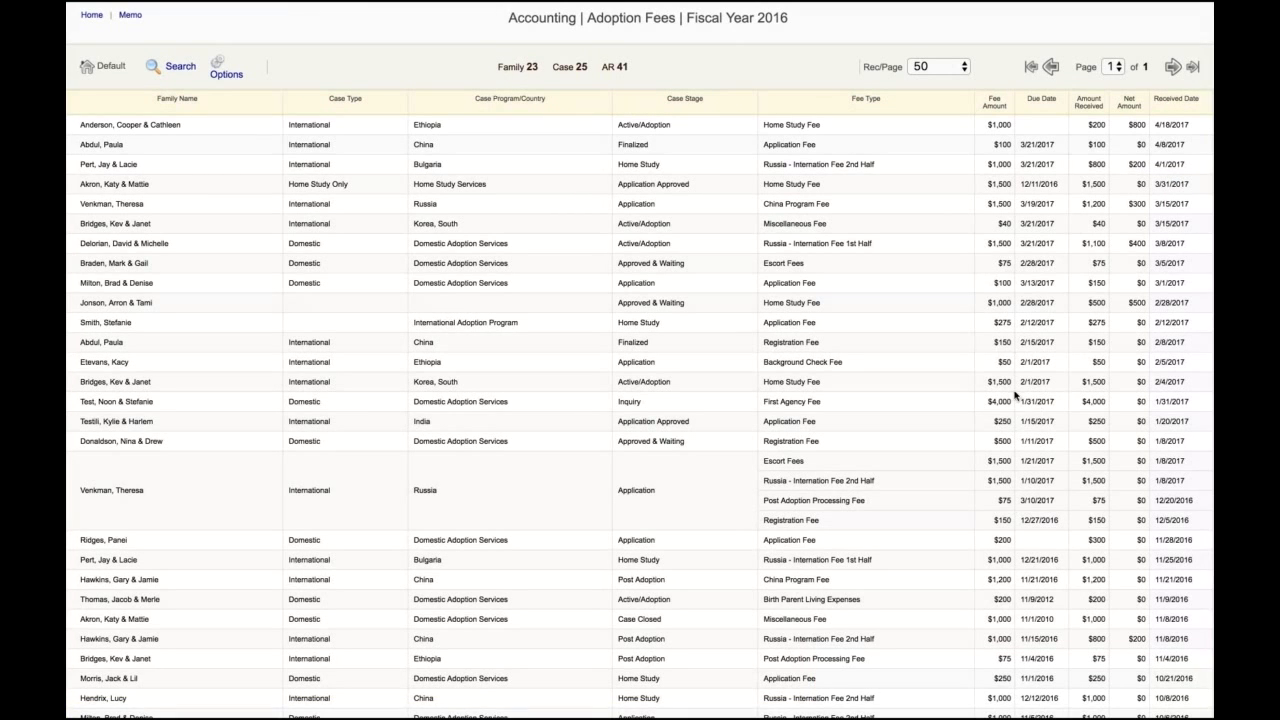
{"action": "scroll", "coordinate": [1022, 398], "scroll_direction": "down", "scroll_amount": 5}
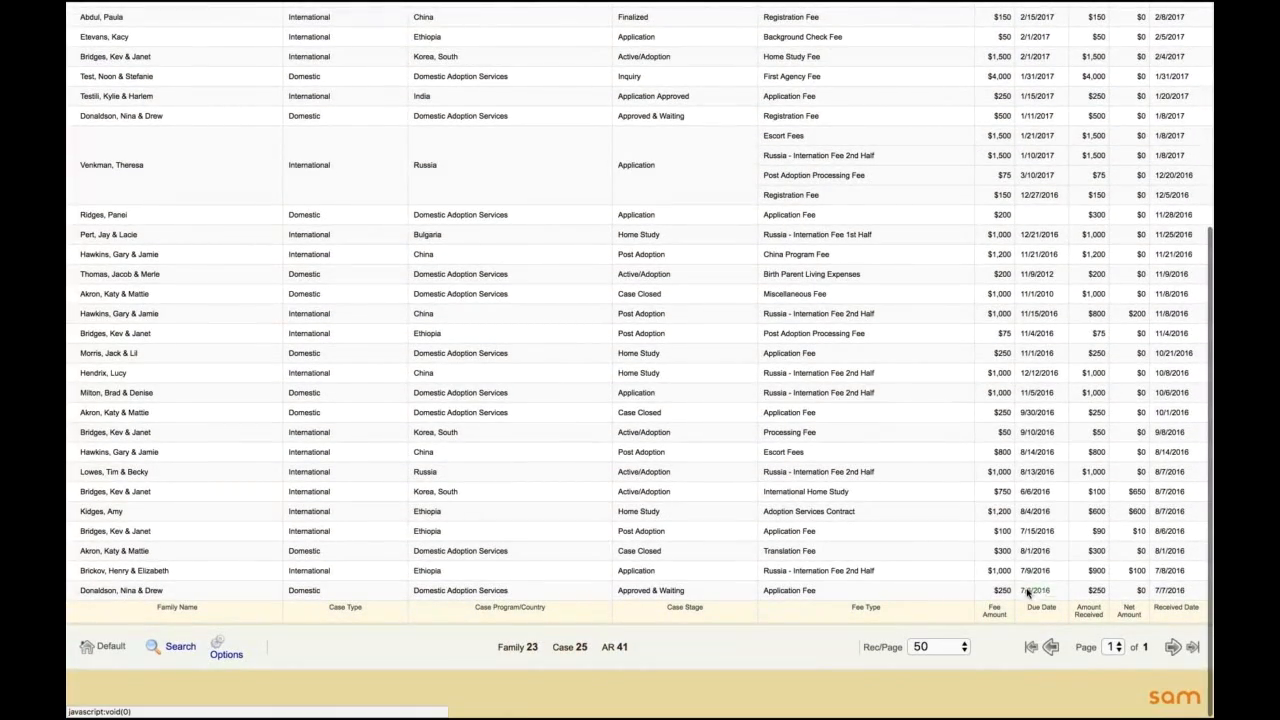
{"action": "scroll", "coordinate": [1041, 592], "scroll_direction": "up", "scroll_amount": 5}
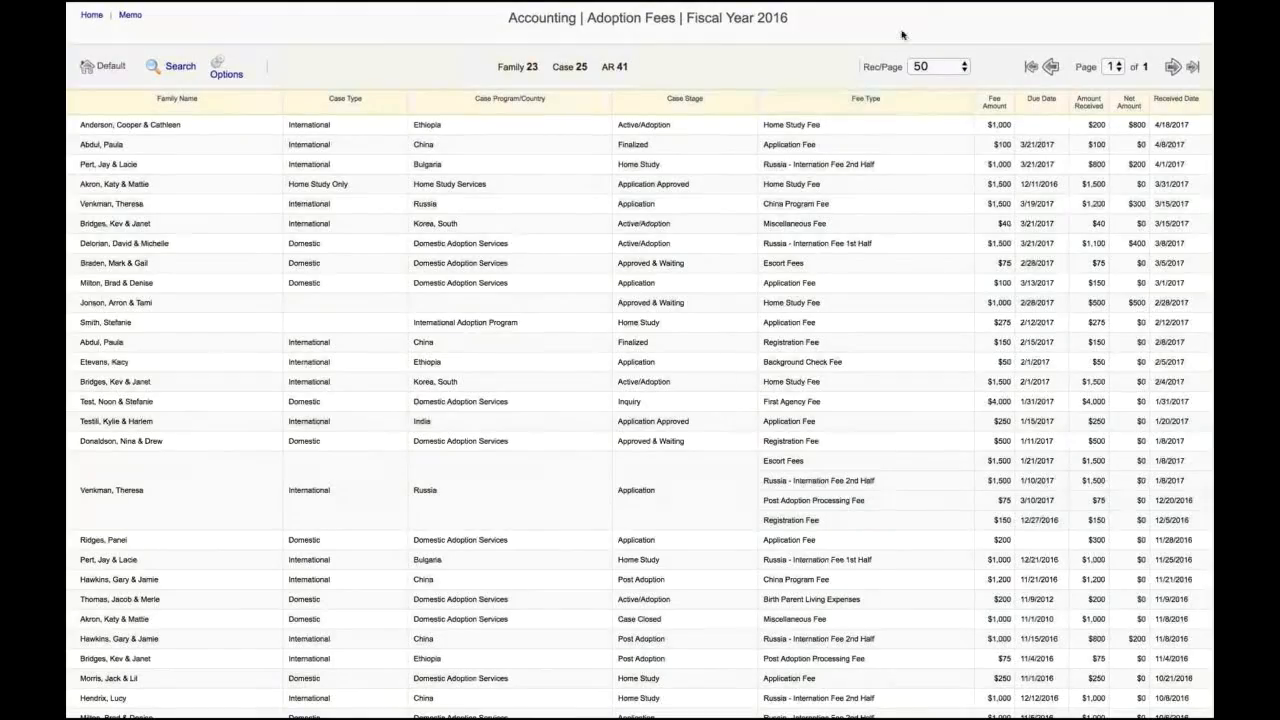
{"action": "mouse_move", "coordinate": [451, 4]}
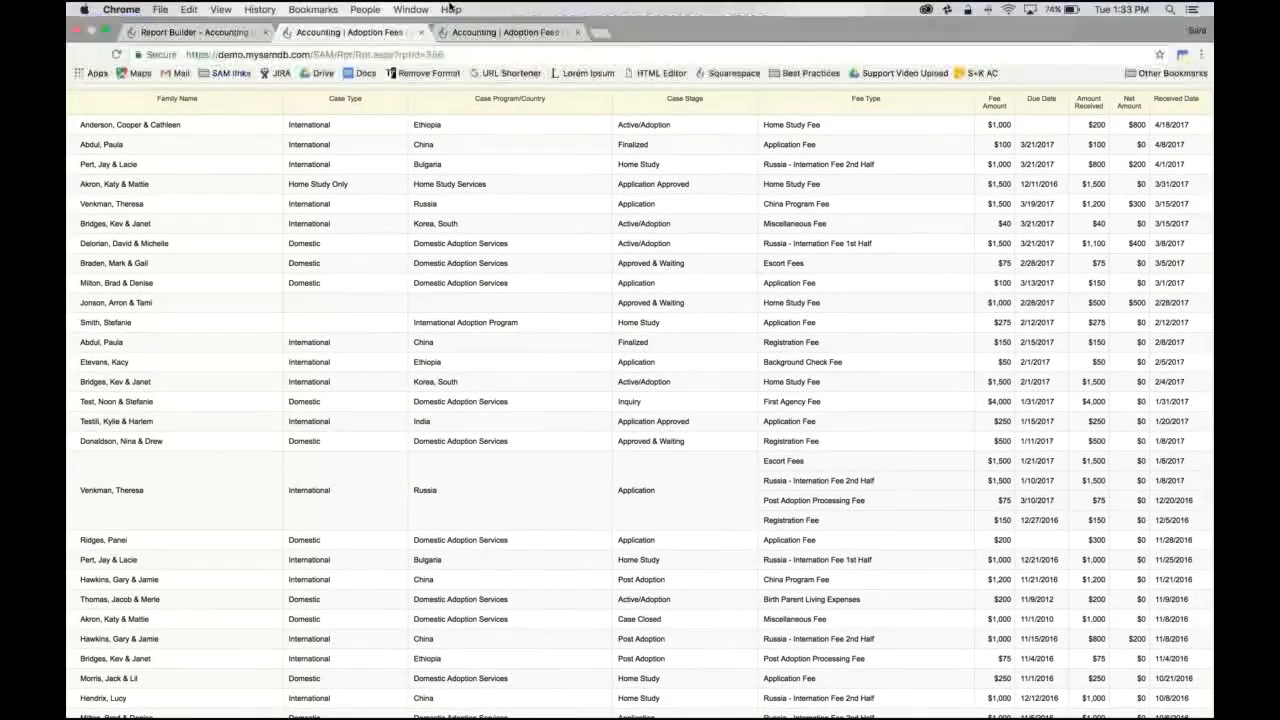
{"action": "left_click", "coordinate": [421, 32]}
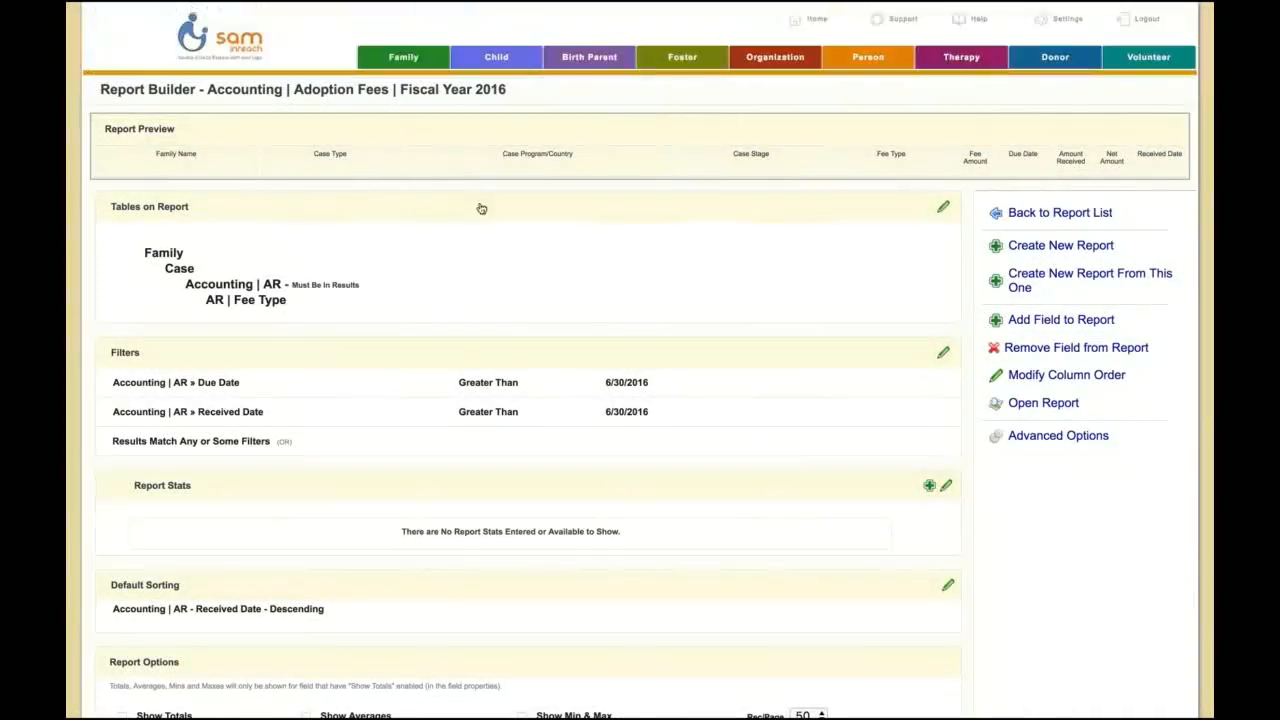
Step: Enable Show Totals, Show Averages and Show Min & Max in the report options and disable Field Values Editable
{"action": "scroll", "coordinate": [521, 273], "scroll_direction": "down", "scroll_amount": 3}
{"action": "scroll", "coordinate": [521, 273], "scroll_direction": "down", "scroll_amount": 3}
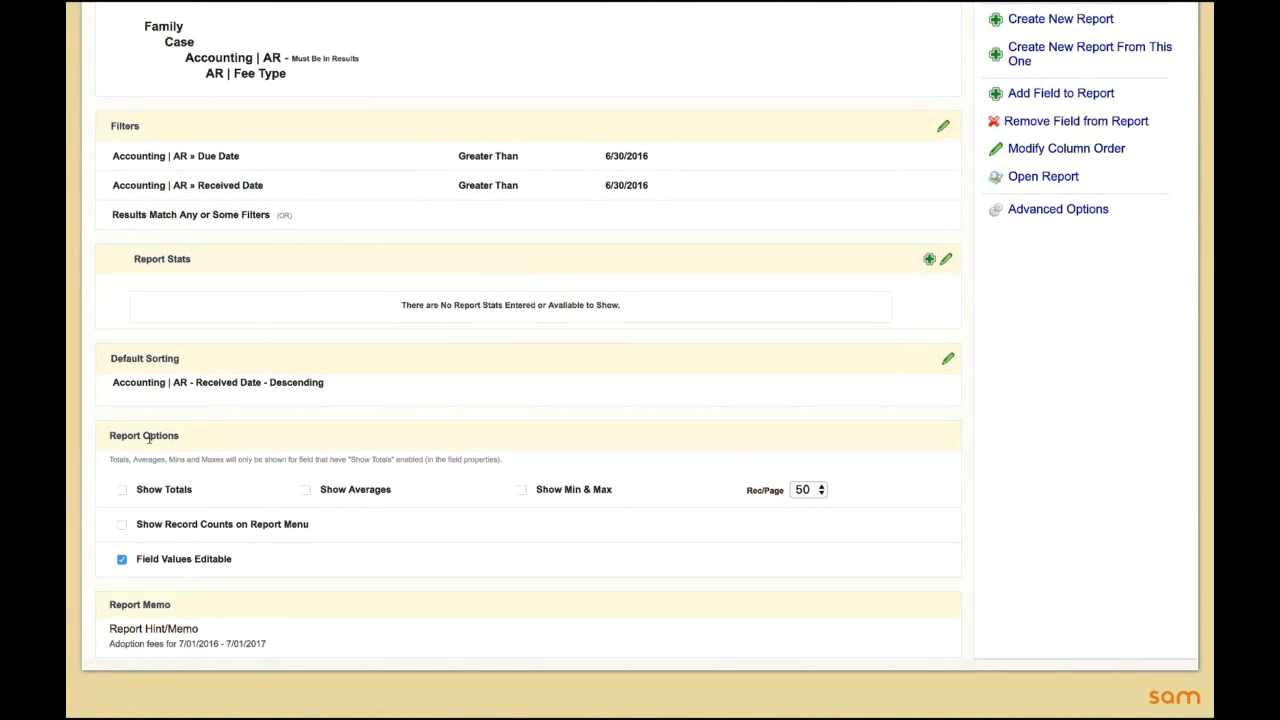
{"action": "left_click", "coordinate": [122, 490]}
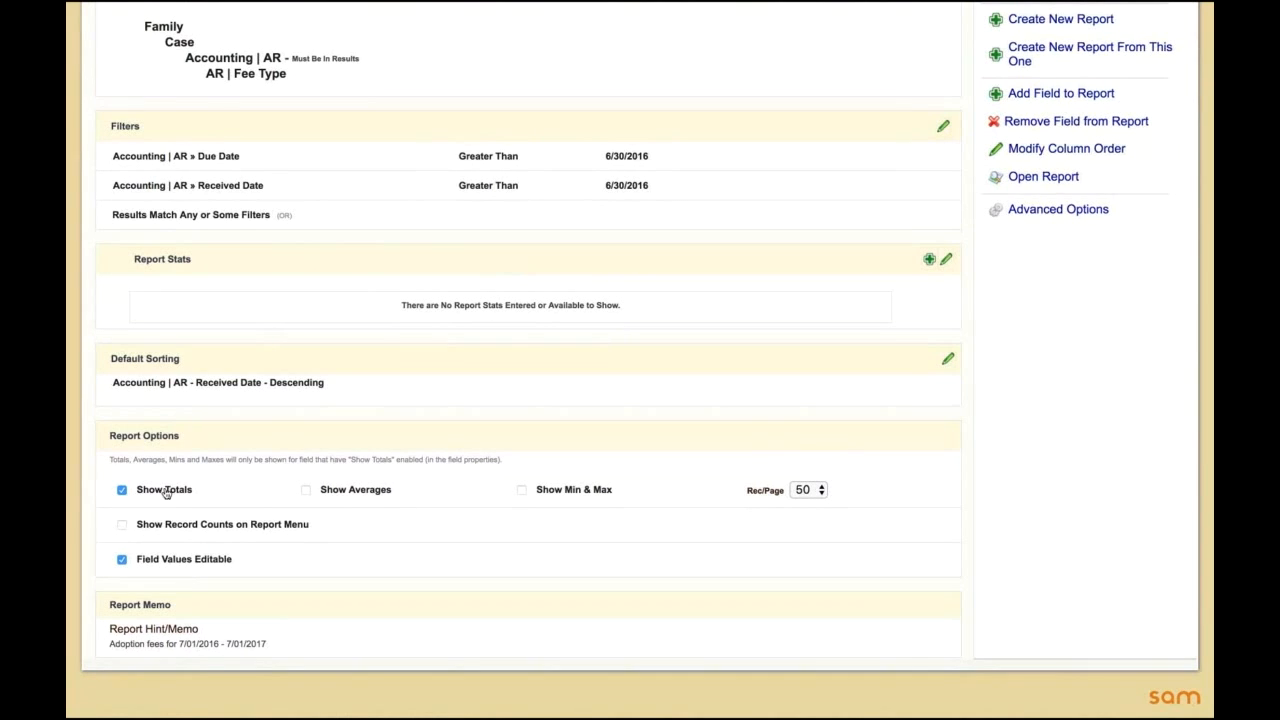
{"action": "left_click", "coordinate": [305, 490]}
{"action": "left_click", "coordinate": [522, 490]}
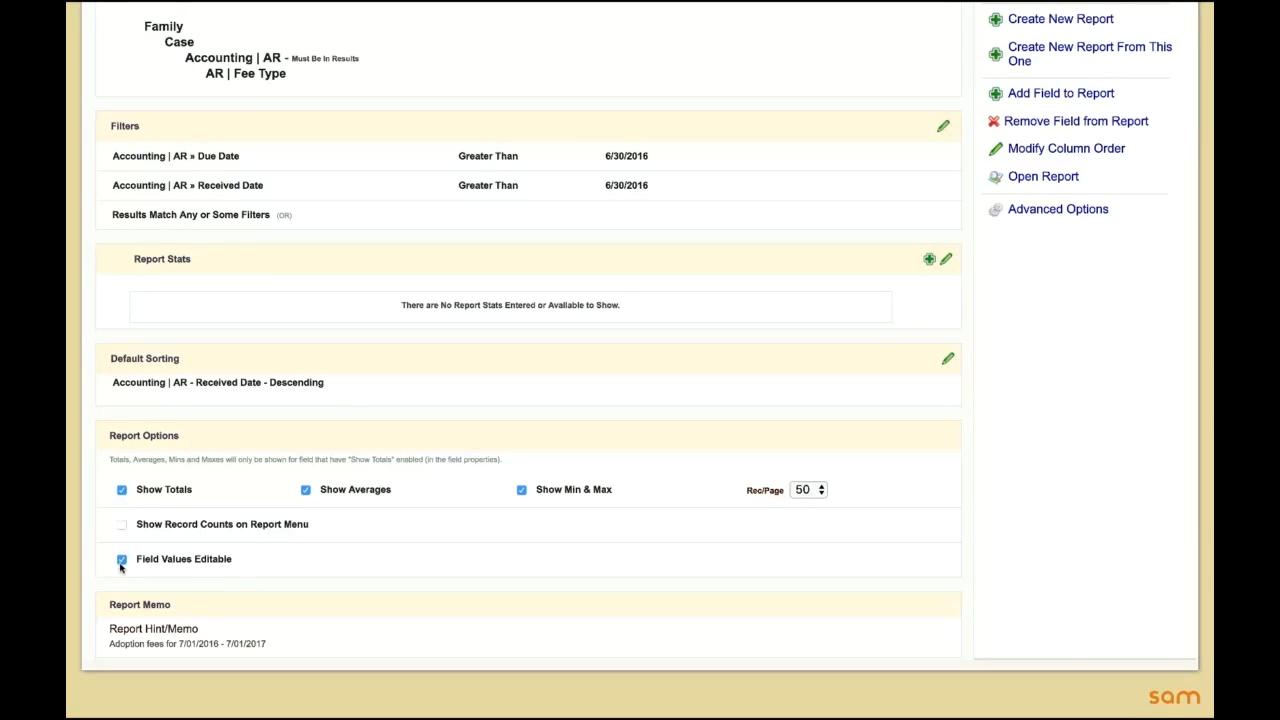
{"action": "left_click", "coordinate": [122, 560]}
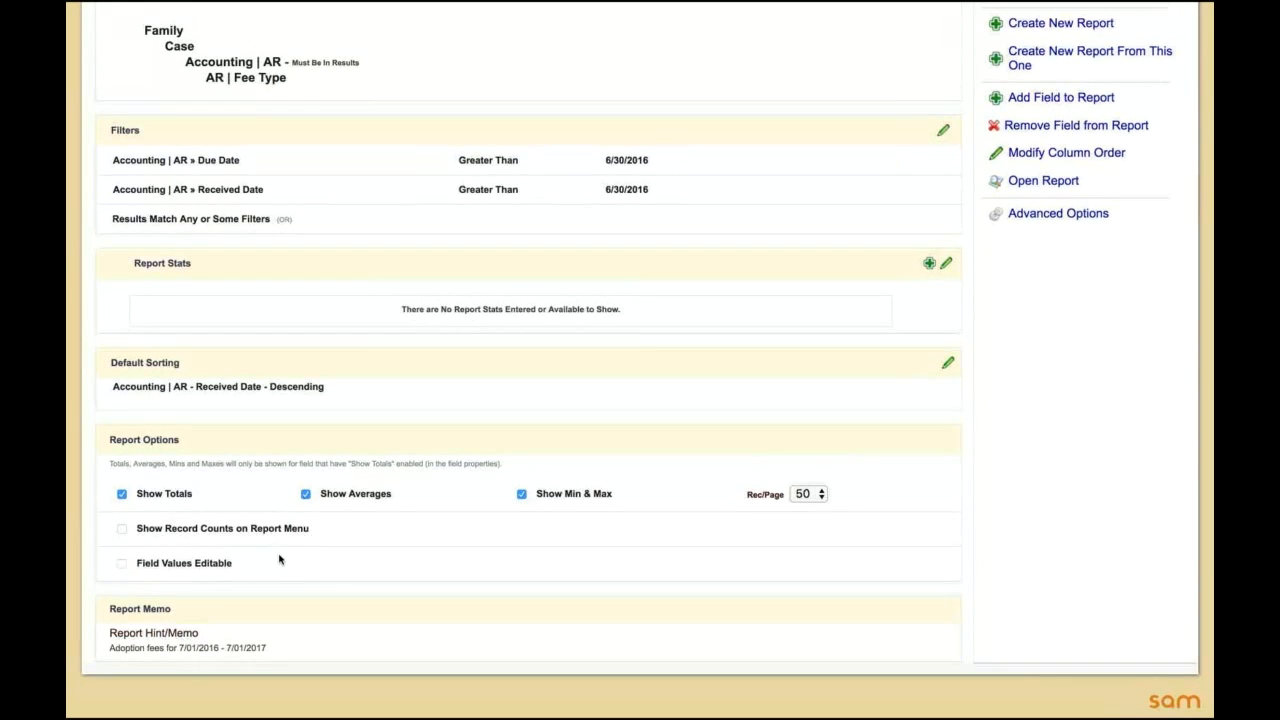
Step: Open the report to examine the total, average and min and max fee amounts, and return to the Report Builder
{"action": "scroll", "coordinate": [280, 560], "scroll_direction": "up", "scroll_amount": 1}
{"action": "scroll", "coordinate": [270, 558], "scroll_direction": "up", "scroll_amount": 3}
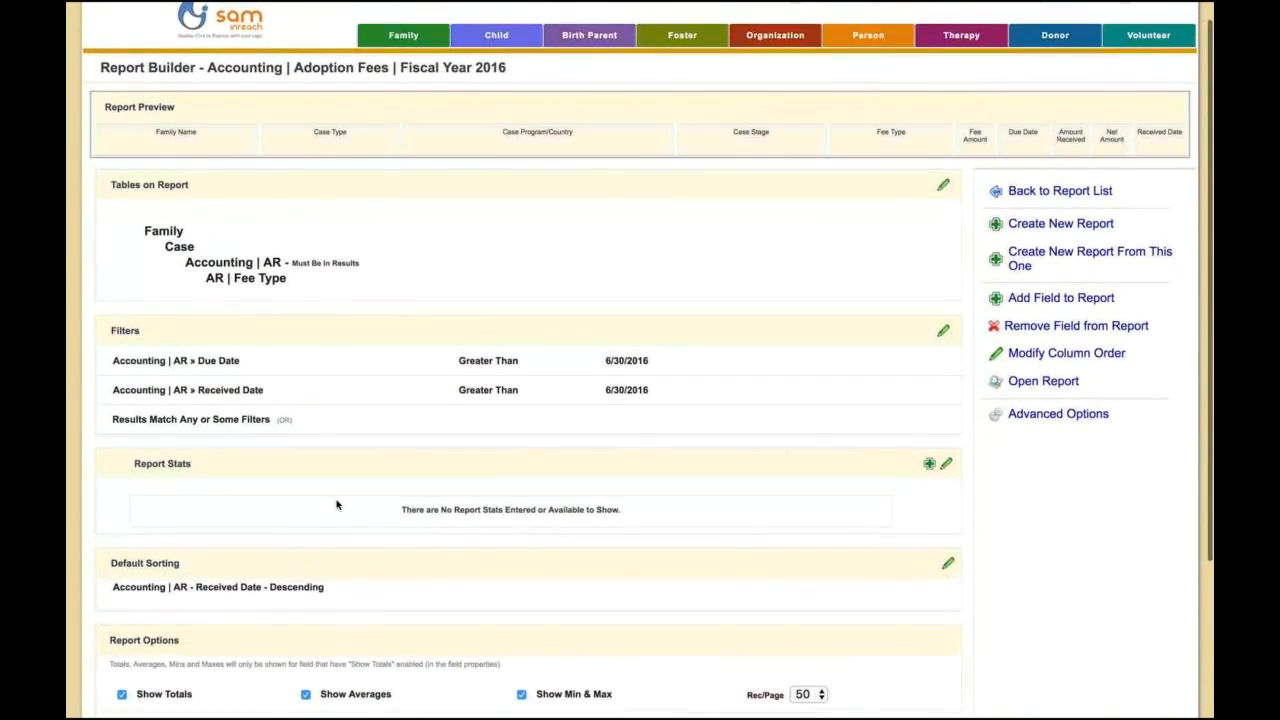
{"action": "scroll", "coordinate": [339, 500], "scroll_direction": "down", "scroll_amount": 1}
{"action": "scroll", "coordinate": [339, 500], "scroll_direction": "up", "scroll_amount": 3}
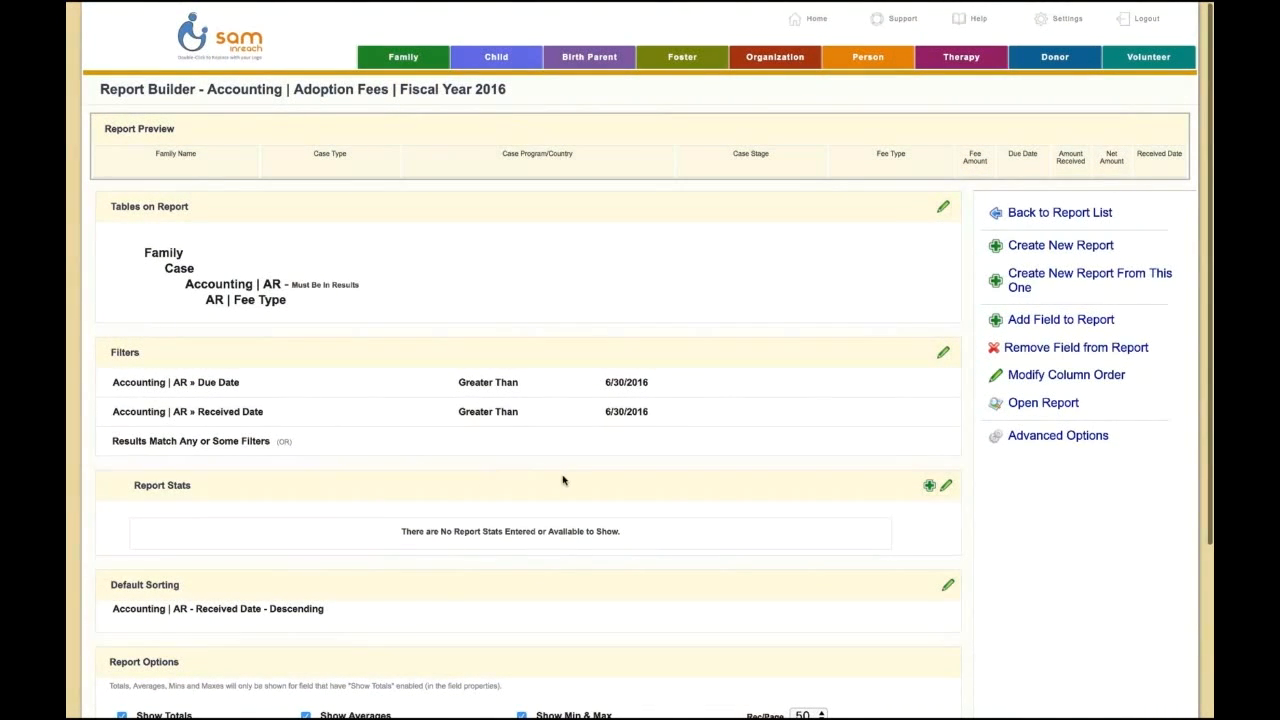
{"action": "left_click", "coordinate": [1043, 403]}
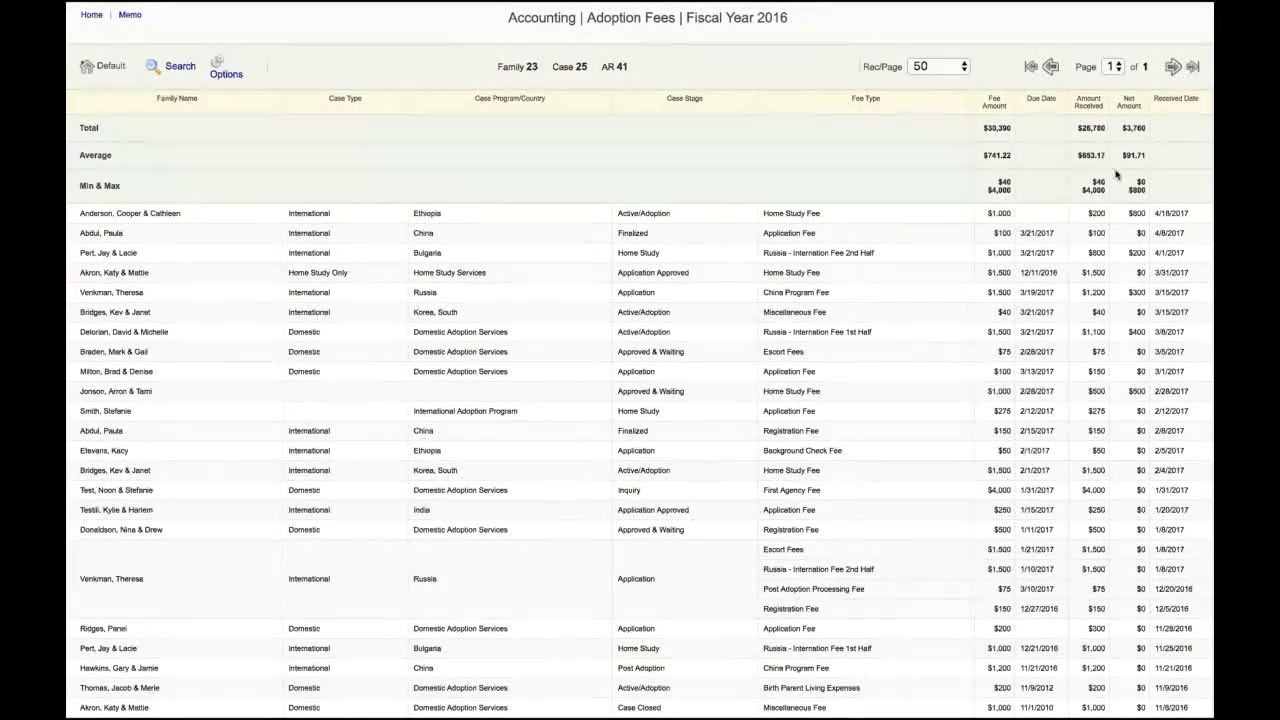
{"action": "scroll", "coordinate": [1118, 187], "scroll_direction": "down", "scroll_amount": 1}
{"action": "scroll", "coordinate": [1118, 187], "scroll_direction": "up", "scroll_amount": 1}
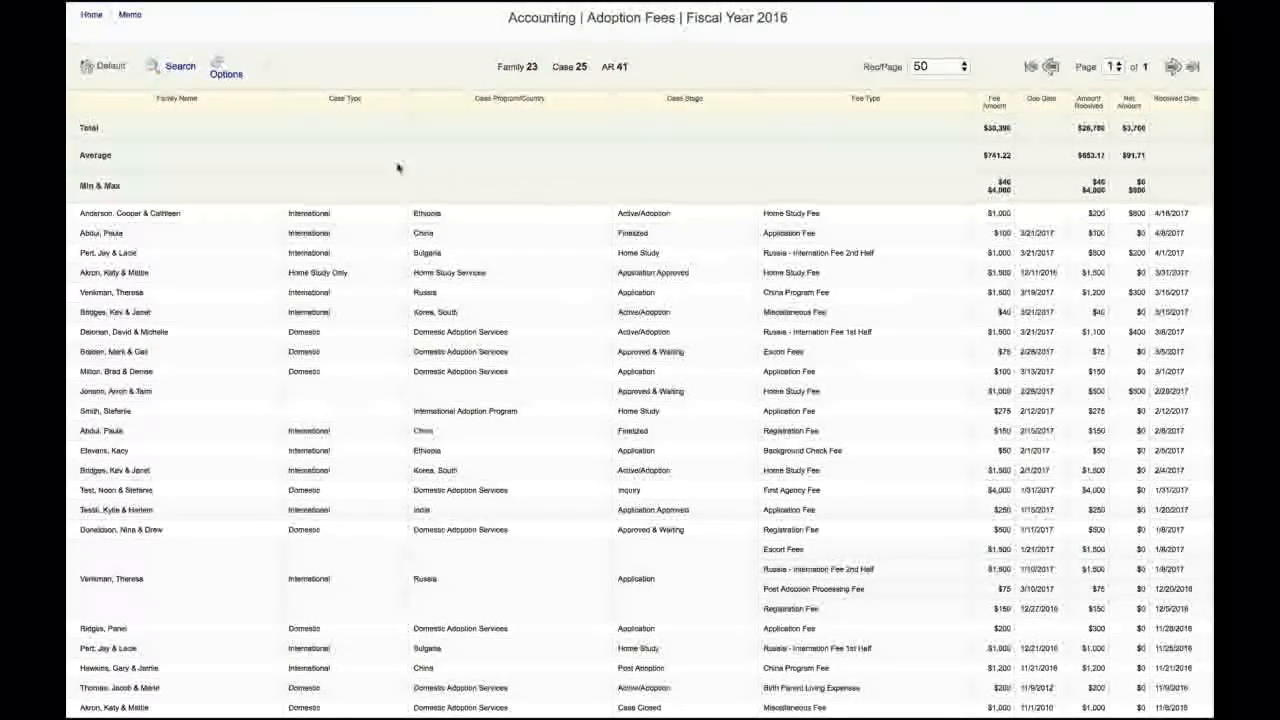
{"action": "left_click", "coordinate": [228, 71]}
{"action": "left_click", "coordinate": [287, 218]}
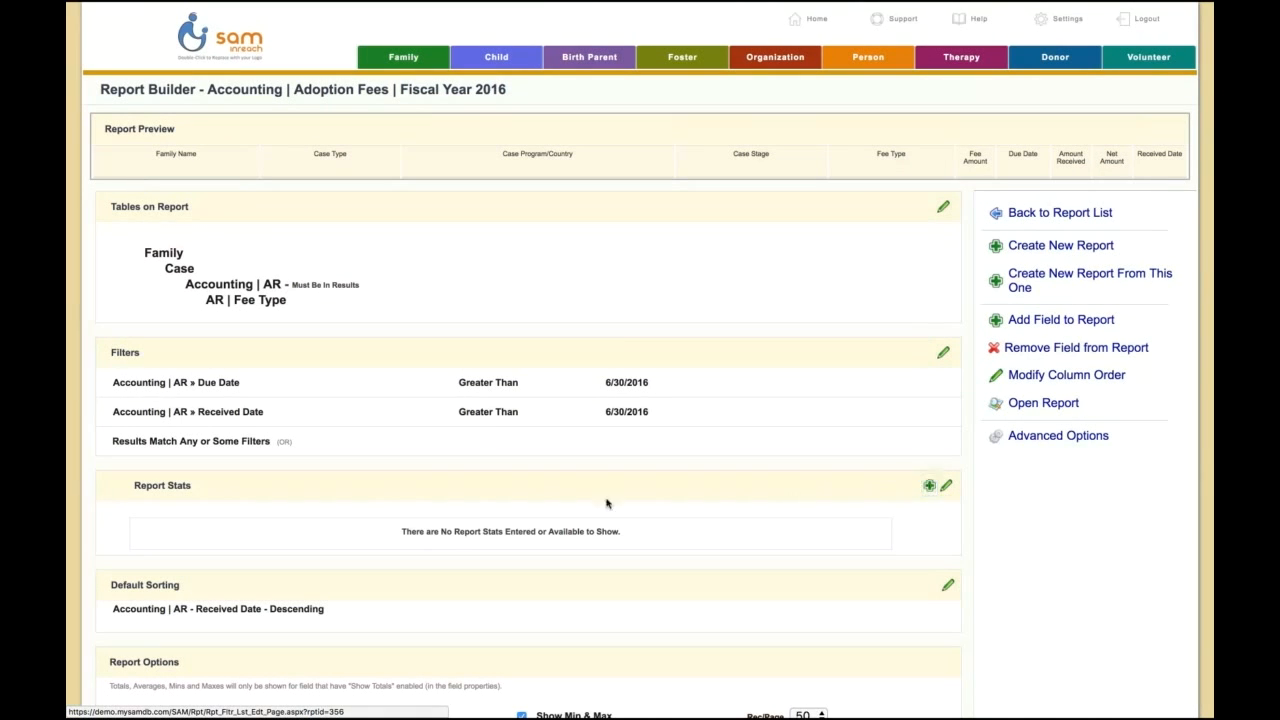
Step: Start a new report stat on the Fee Type field of the AR | Fee Type table with record counts and percent
{"action": "left_click", "coordinate": [930, 486]}
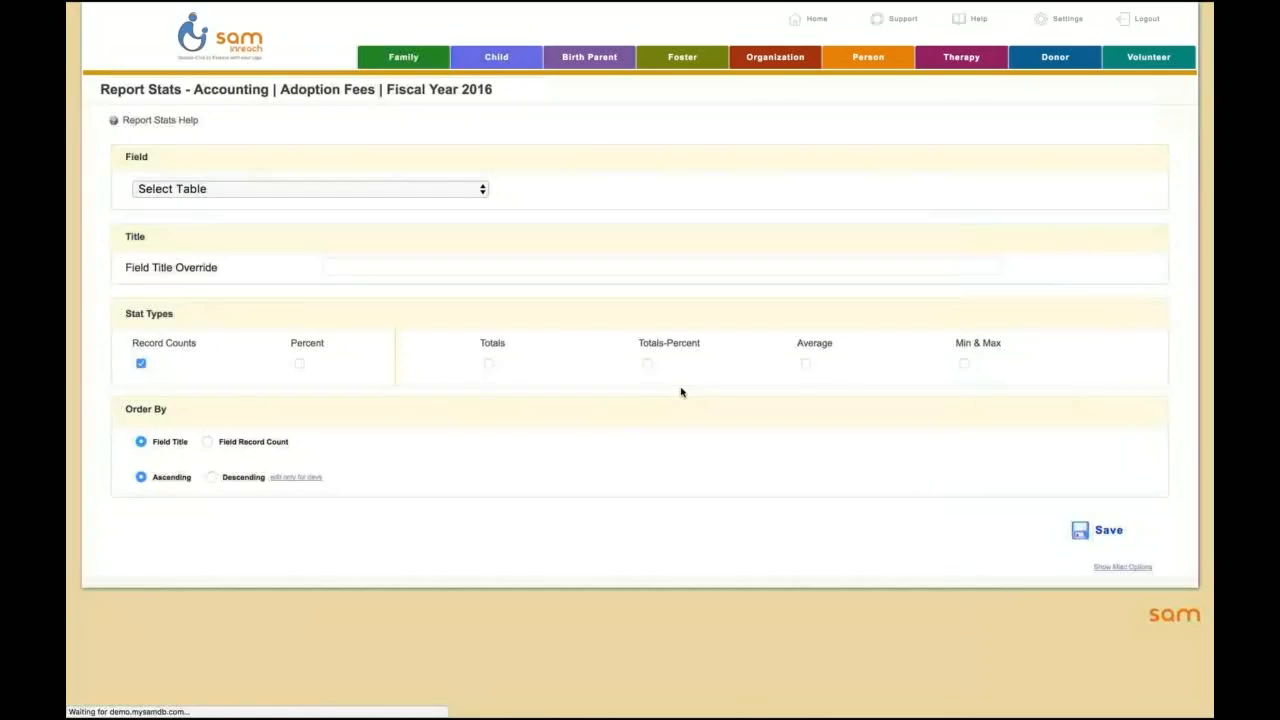
{"action": "left_click", "coordinate": [251, 189]}
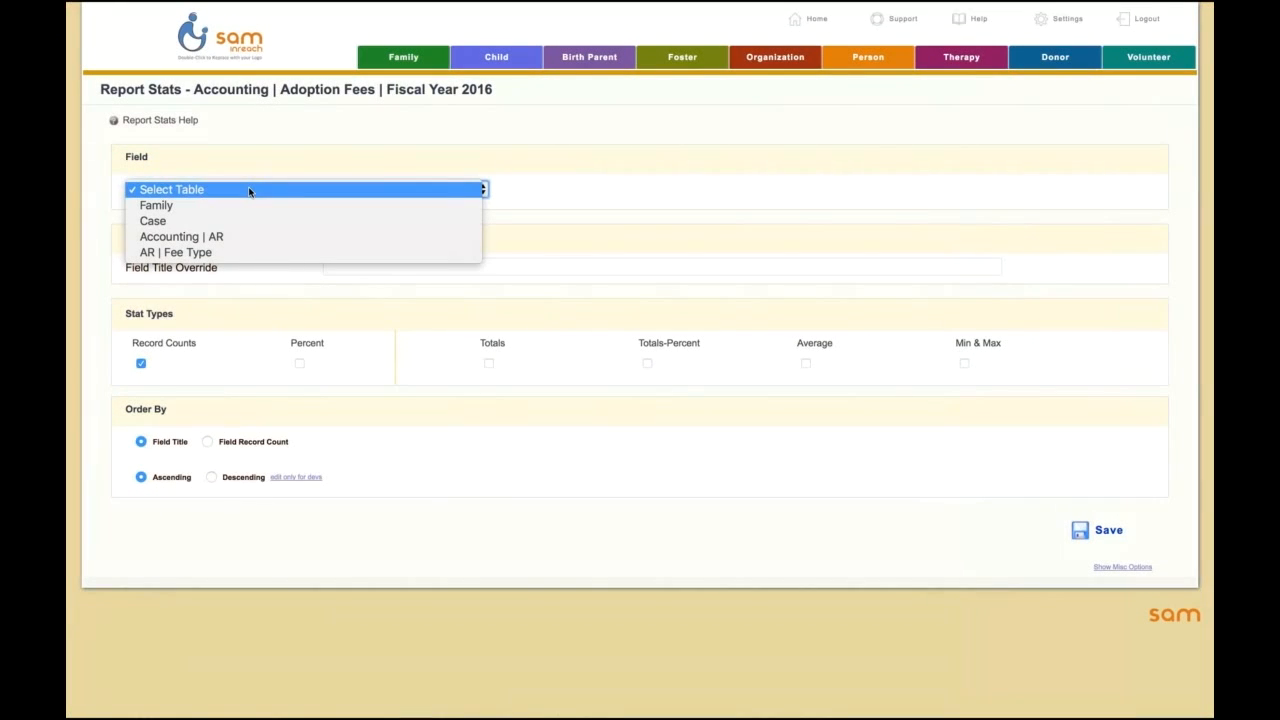
{"action": "left_click", "coordinate": [228, 255]}
{"action": "left_click", "coordinate": [565, 190]}
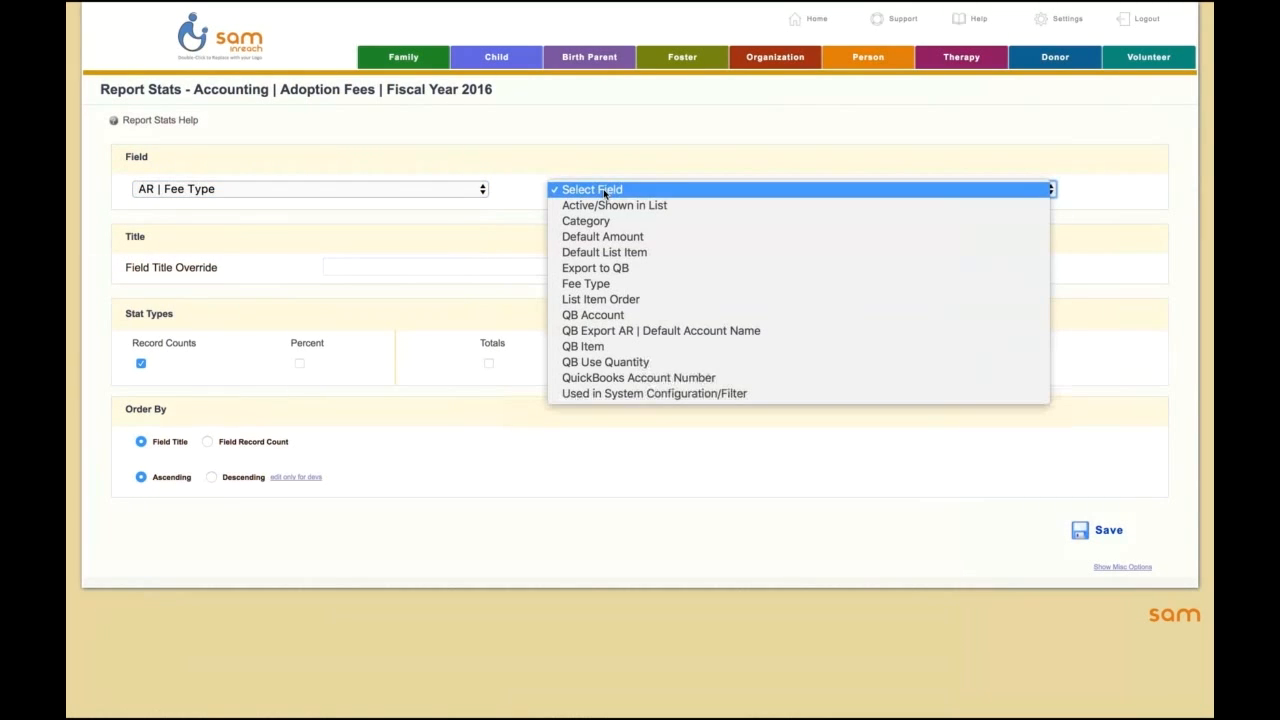
{"action": "left_click", "coordinate": [588, 284]}
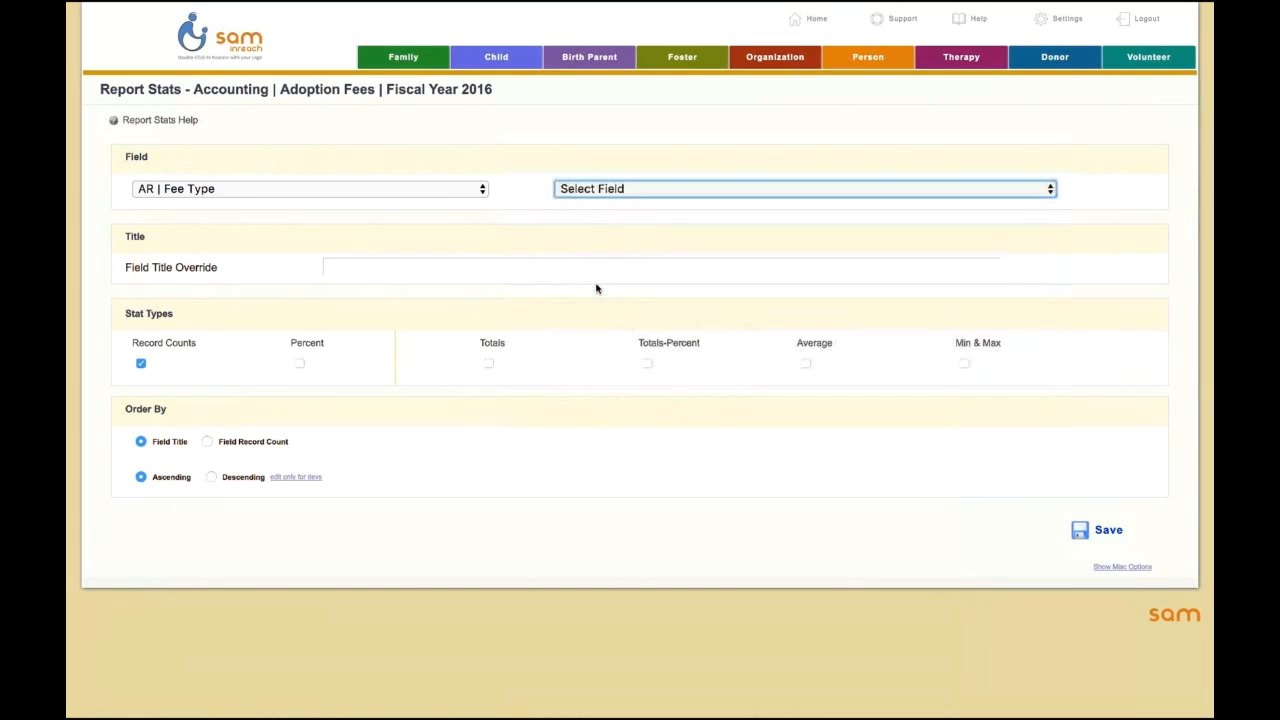
{"action": "left_click", "coordinate": [300, 364]}
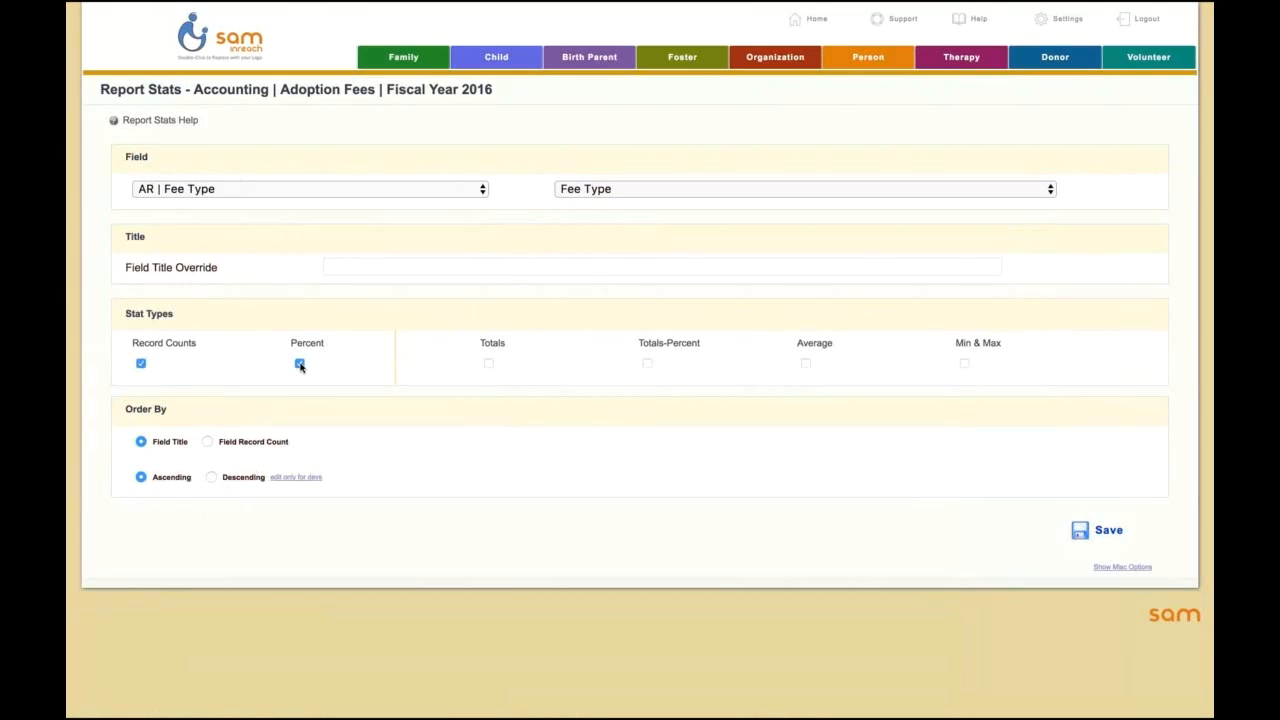
Step: Try out the Totals and Average stat types, and try to save the stat with Totals-Percent and no aggregate field
{"action": "left_click", "coordinate": [488, 364]}
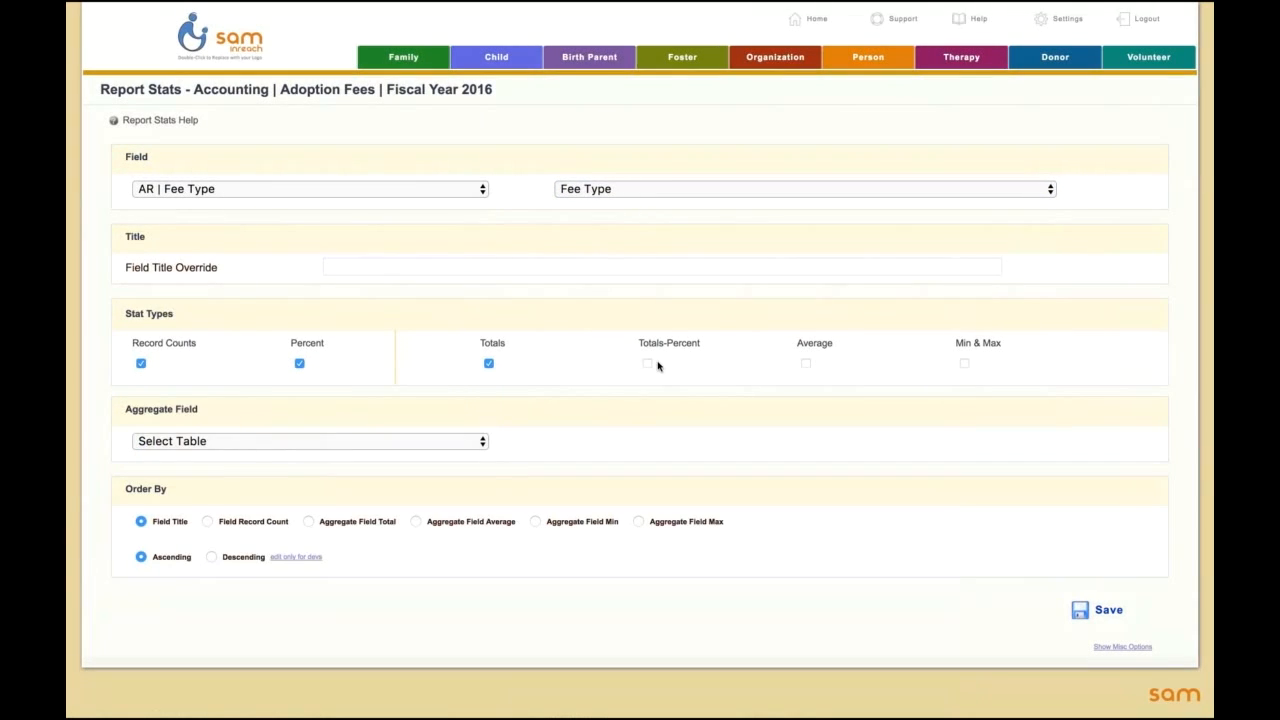
{"action": "left_click", "coordinate": [391, 445]}
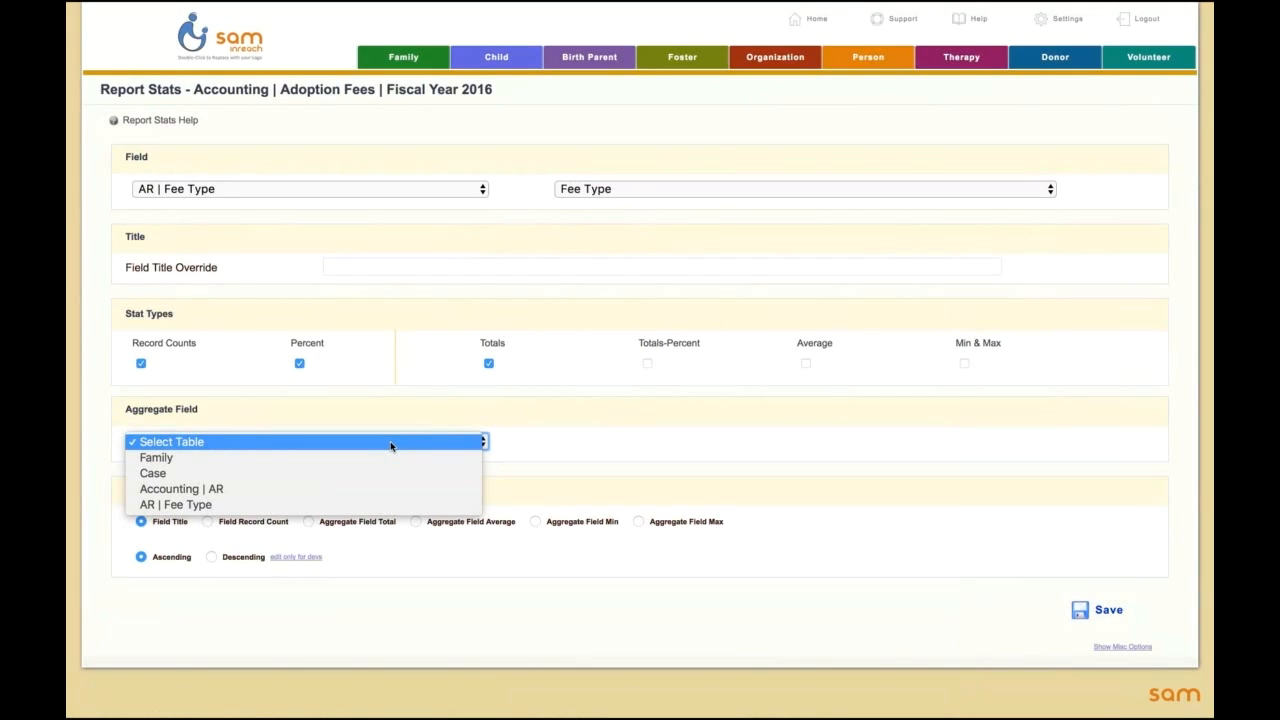
{"action": "left_click", "coordinate": [512, 381]}
{"action": "left_click", "coordinate": [489, 365]}
{"action": "left_click", "coordinate": [647, 364]}
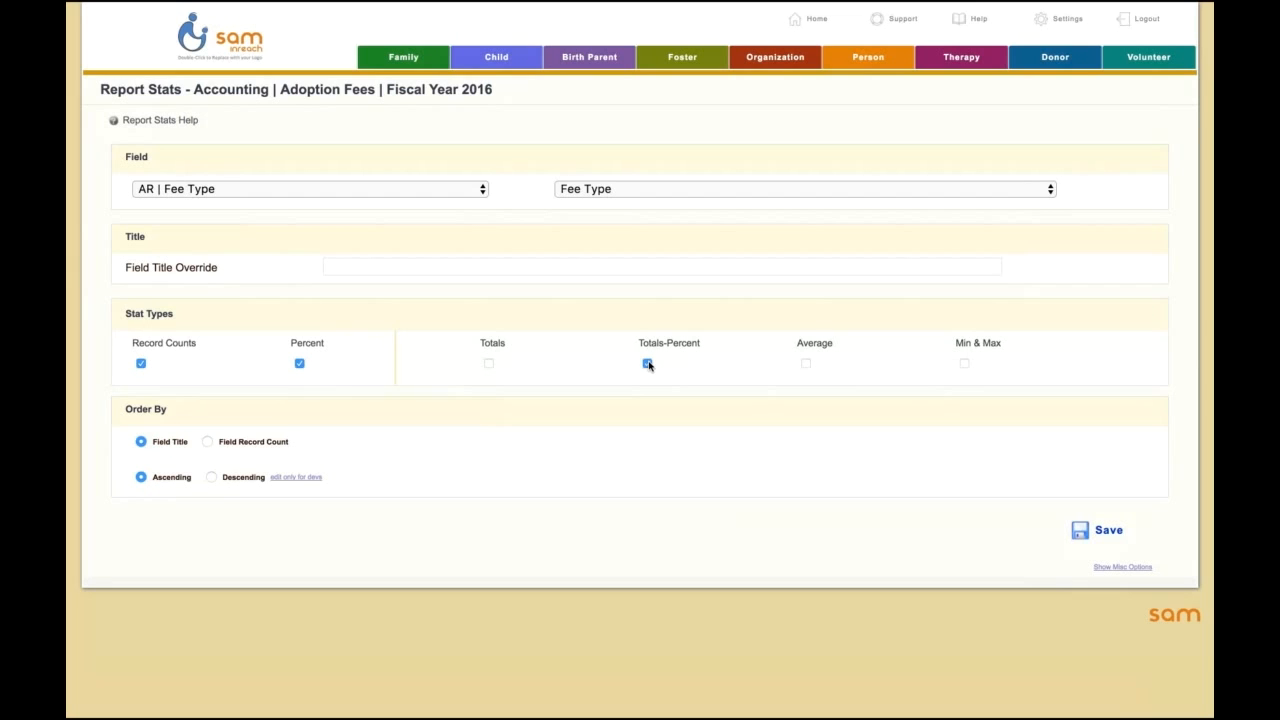
{"action": "left_click", "coordinate": [806, 364]}
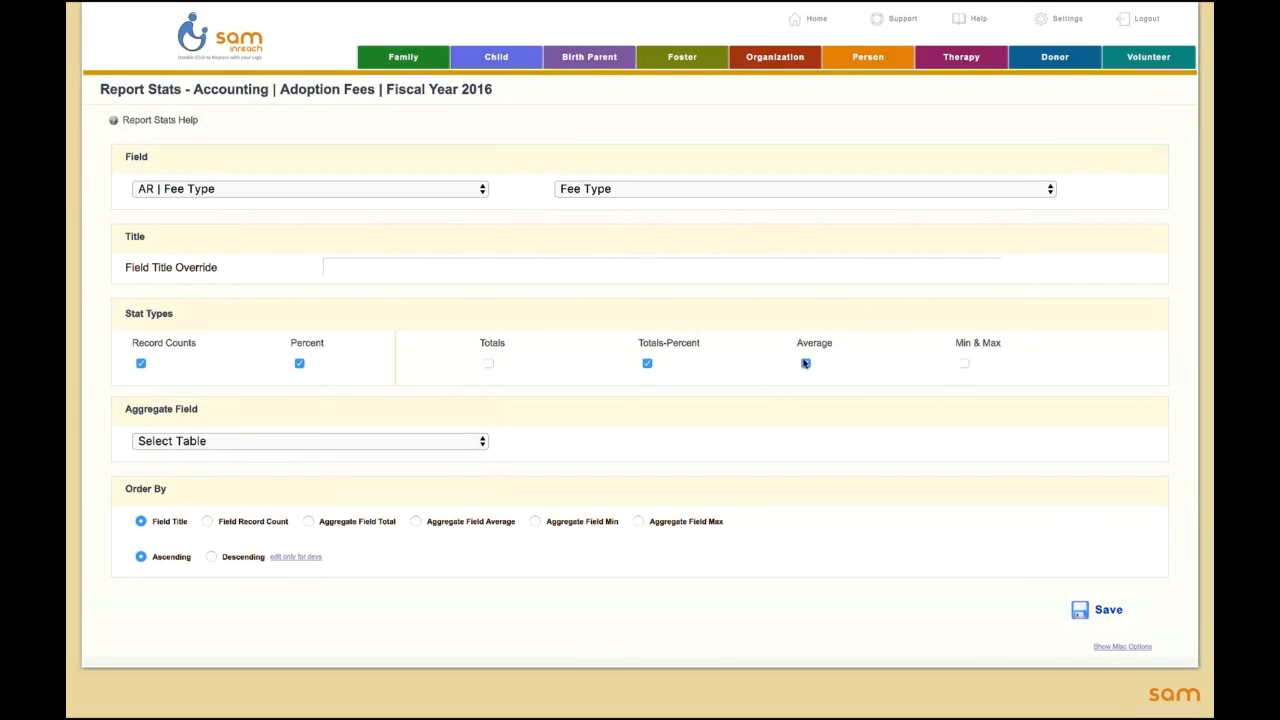
{"action": "left_click", "coordinate": [806, 364]}
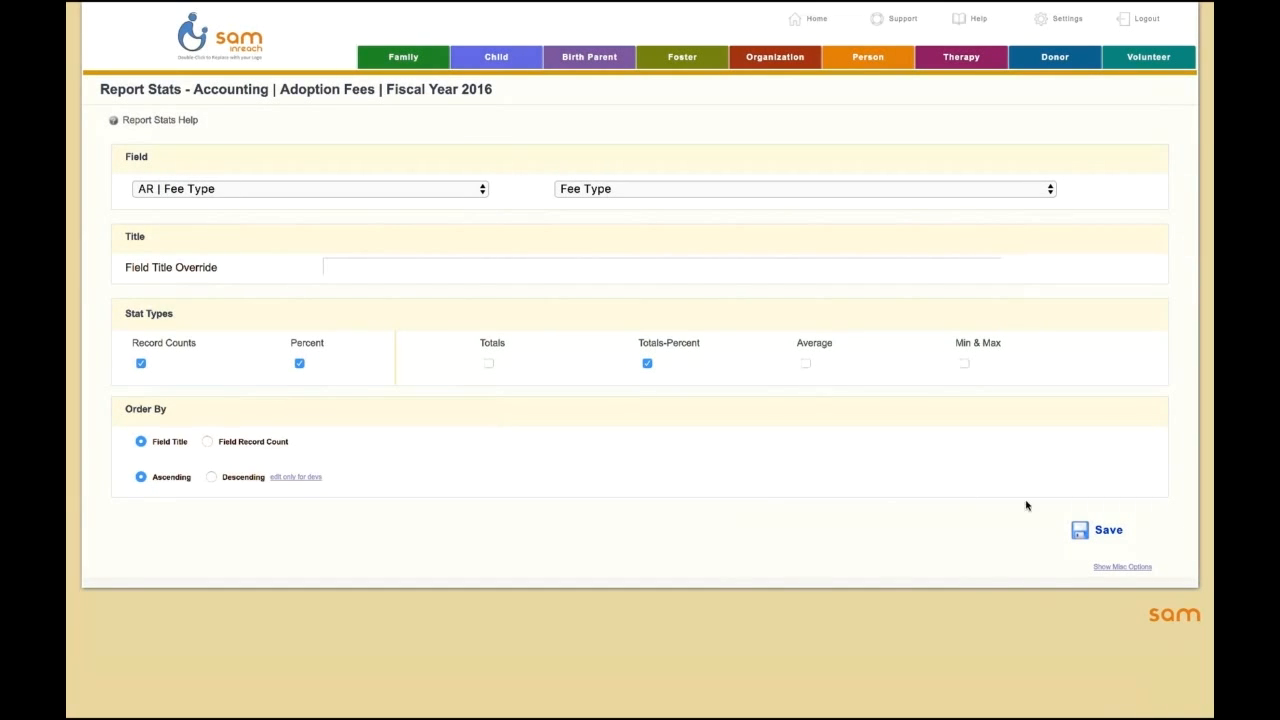
{"action": "left_click", "coordinate": [1096, 536]}
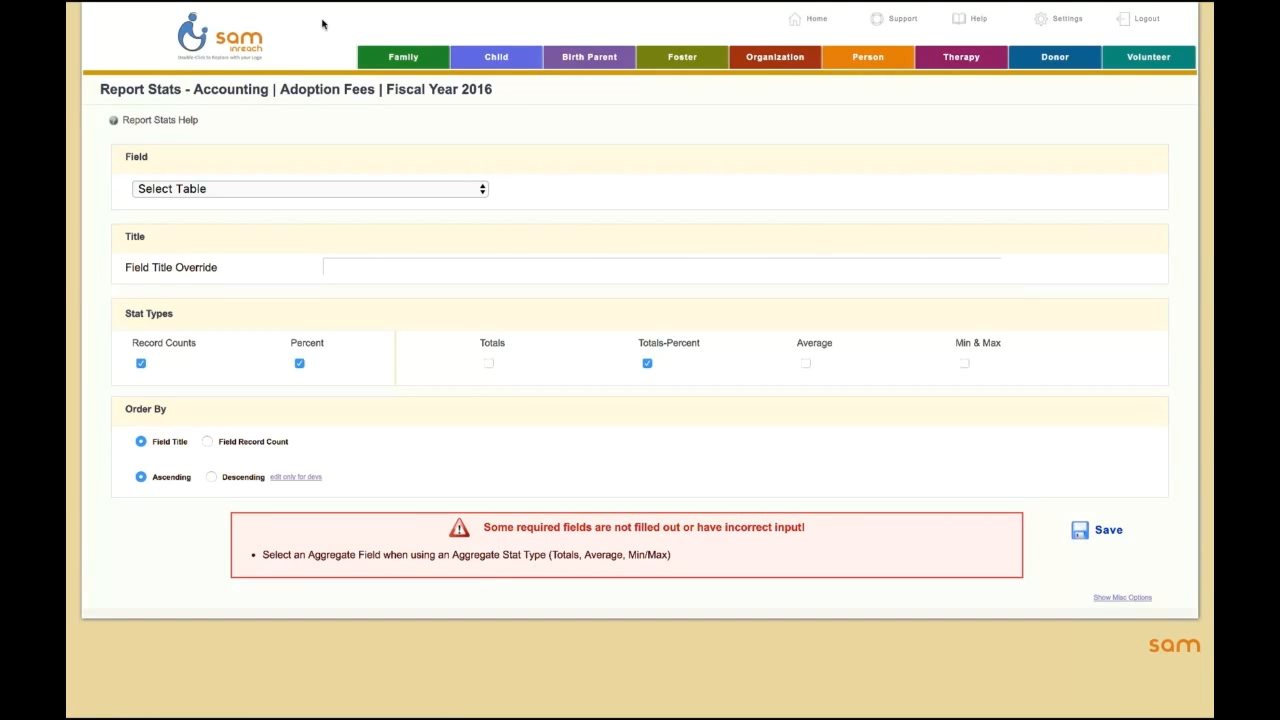
Step: Leave the unsaved report stat and go back to the Report Builder page
{"action": "mouse_move", "coordinate": [588, 4]}
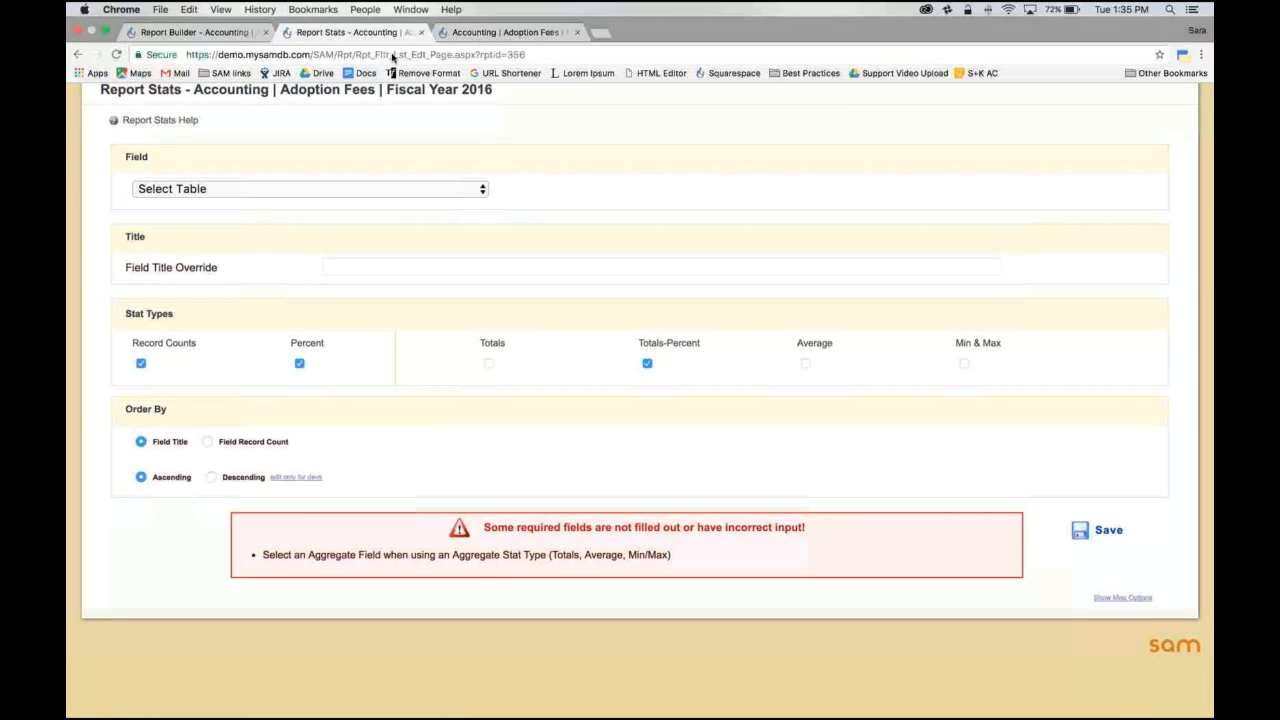
{"action": "left_click", "coordinate": [79, 54]}
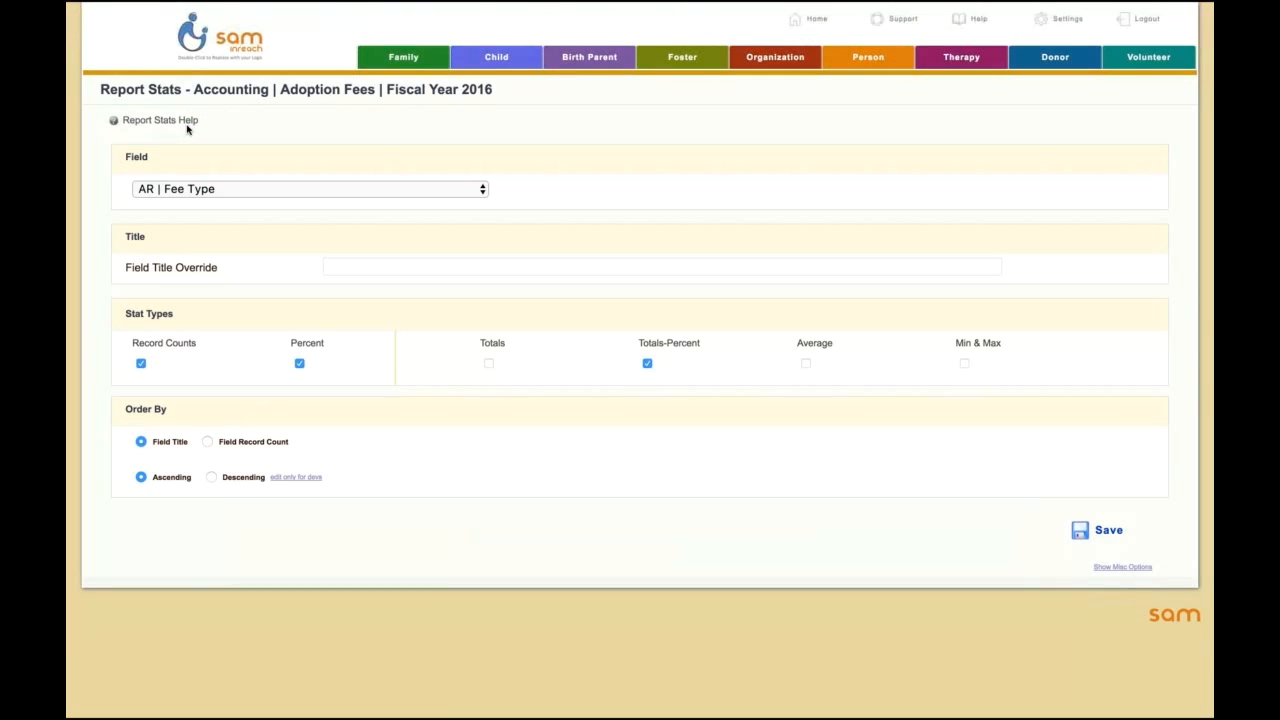
{"action": "mouse_move", "coordinate": [77, 6]}
{"action": "left_click", "coordinate": [79, 54]}
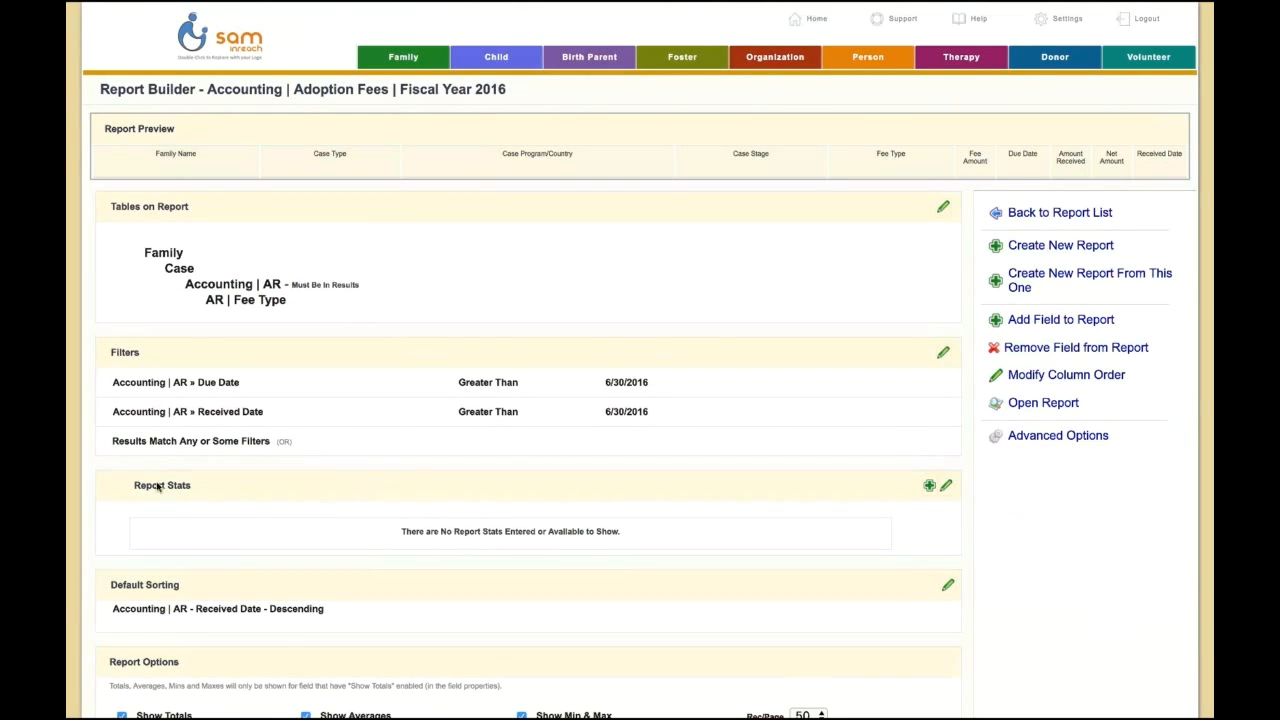
Step: Add and save a report stat for the AR | Fee Type table's Fee Type field with record counts and percent
{"action": "left_click", "coordinate": [928, 487]}
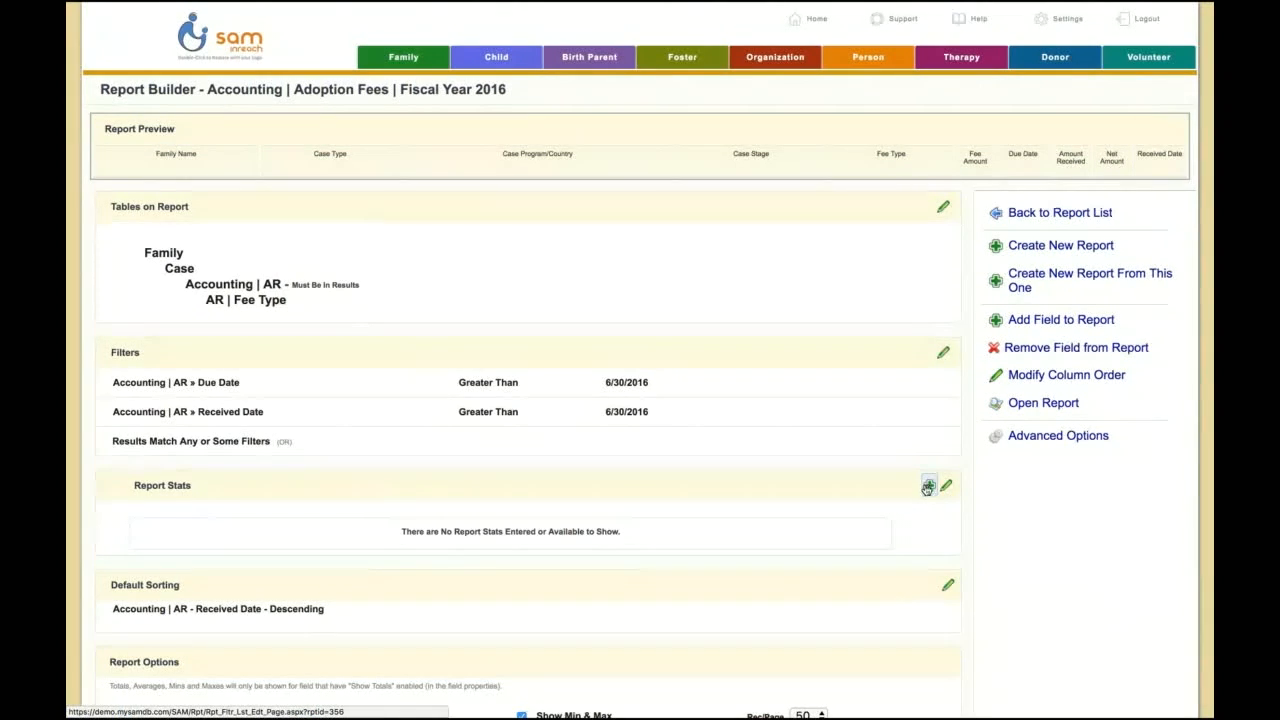
{"action": "left_click", "coordinate": [277, 188]}
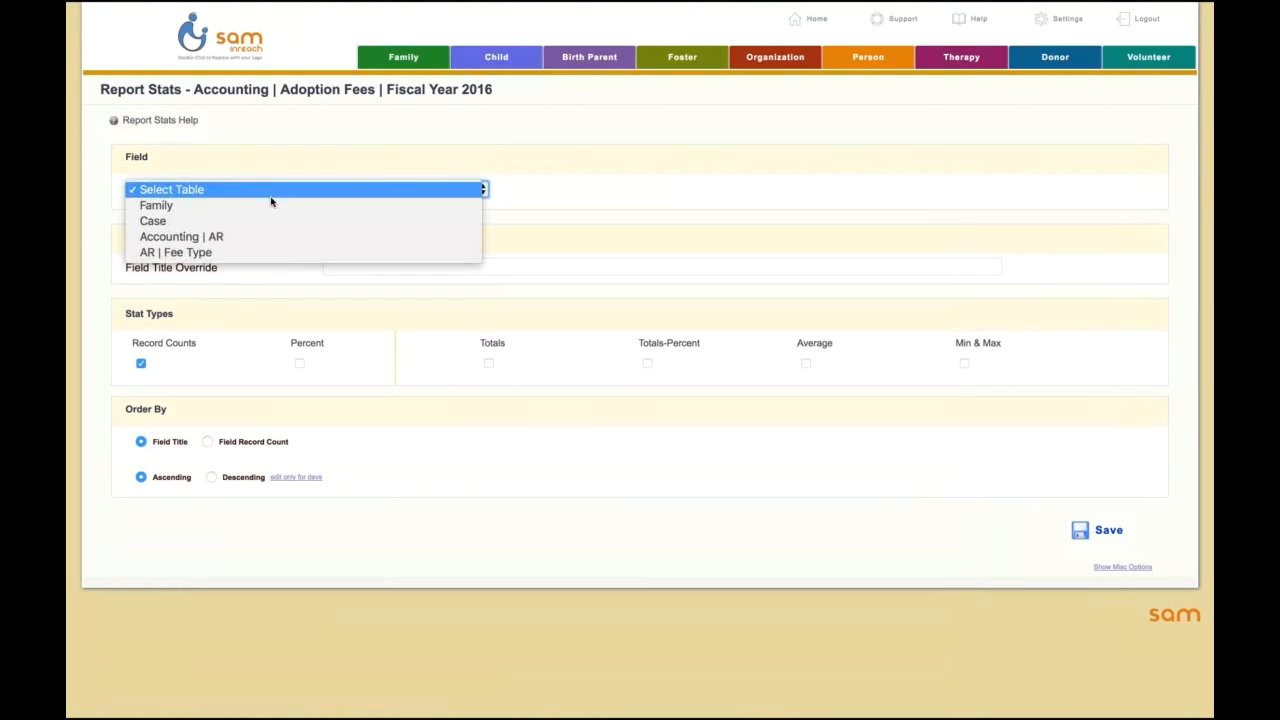
{"action": "left_click", "coordinate": [297, 253]}
{"action": "left_click", "coordinate": [591, 192]}
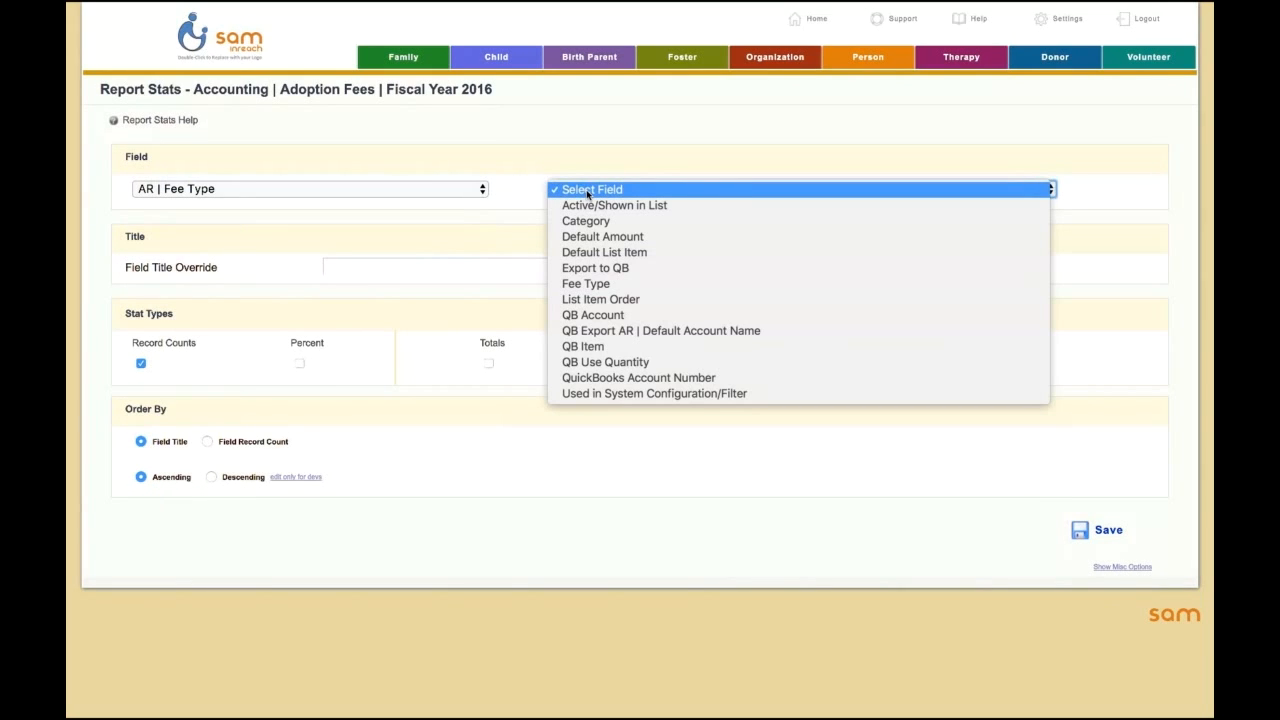
{"action": "left_click", "coordinate": [596, 286]}
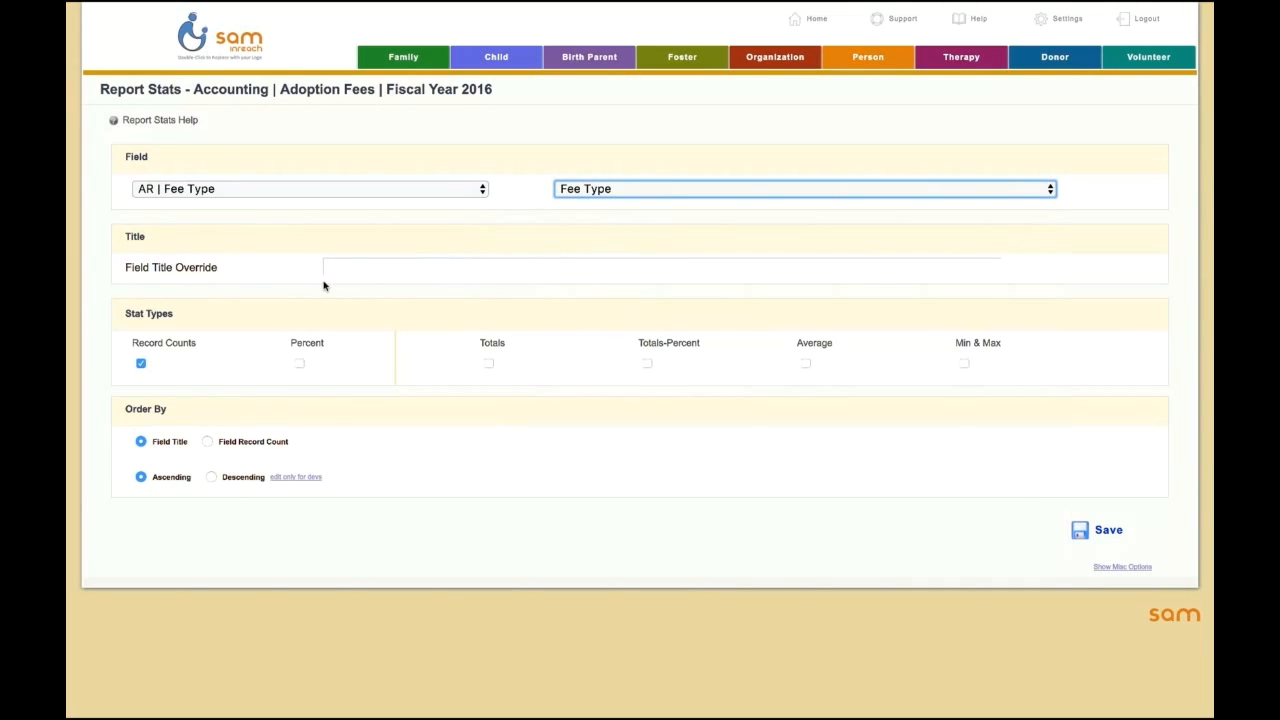
{"action": "left_click", "coordinate": [299, 364]}
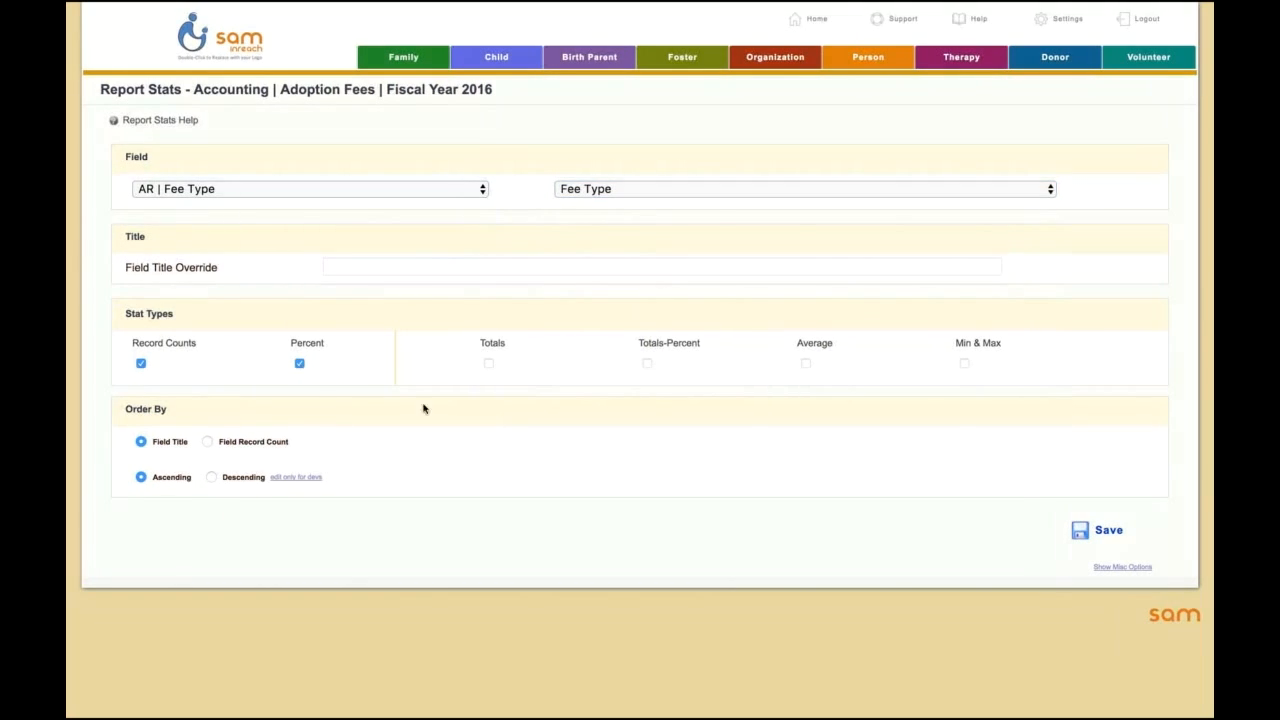
{"action": "left_click", "coordinate": [1086, 537]}
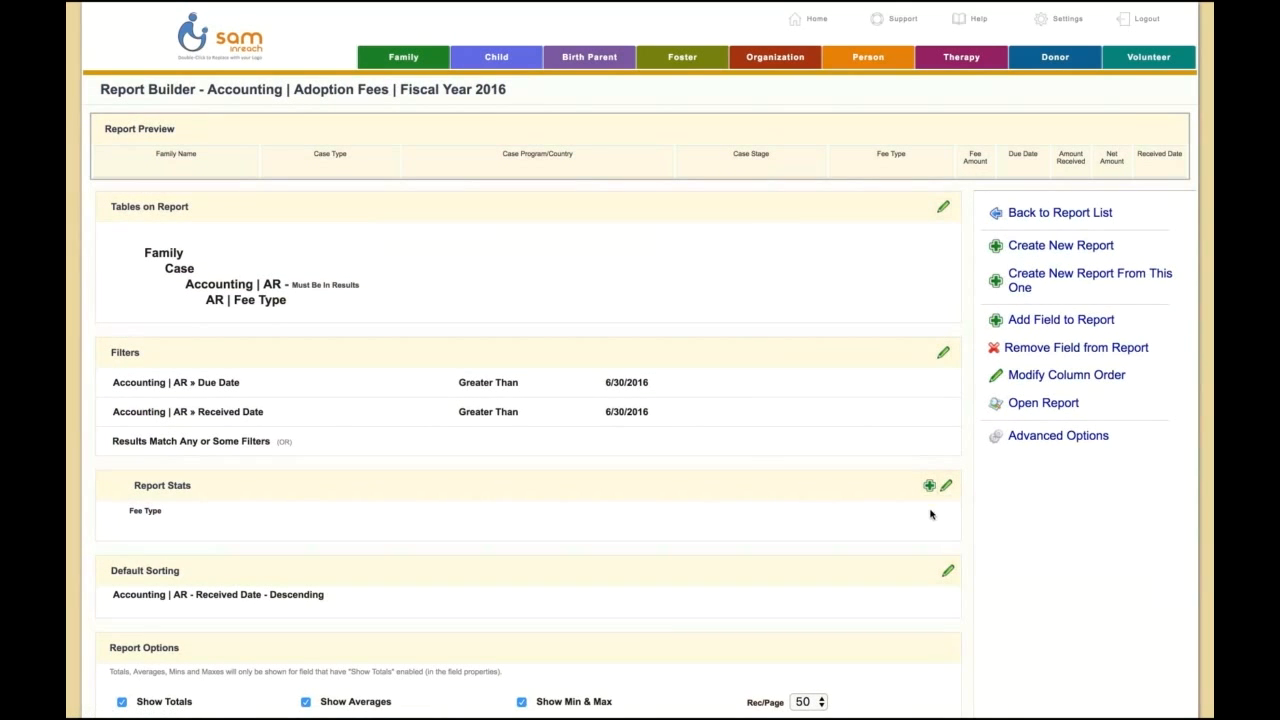
Step: Add and save a report stat for the Case table's Case Program/Country field with record counts and percent
{"action": "left_click", "coordinate": [930, 487]}
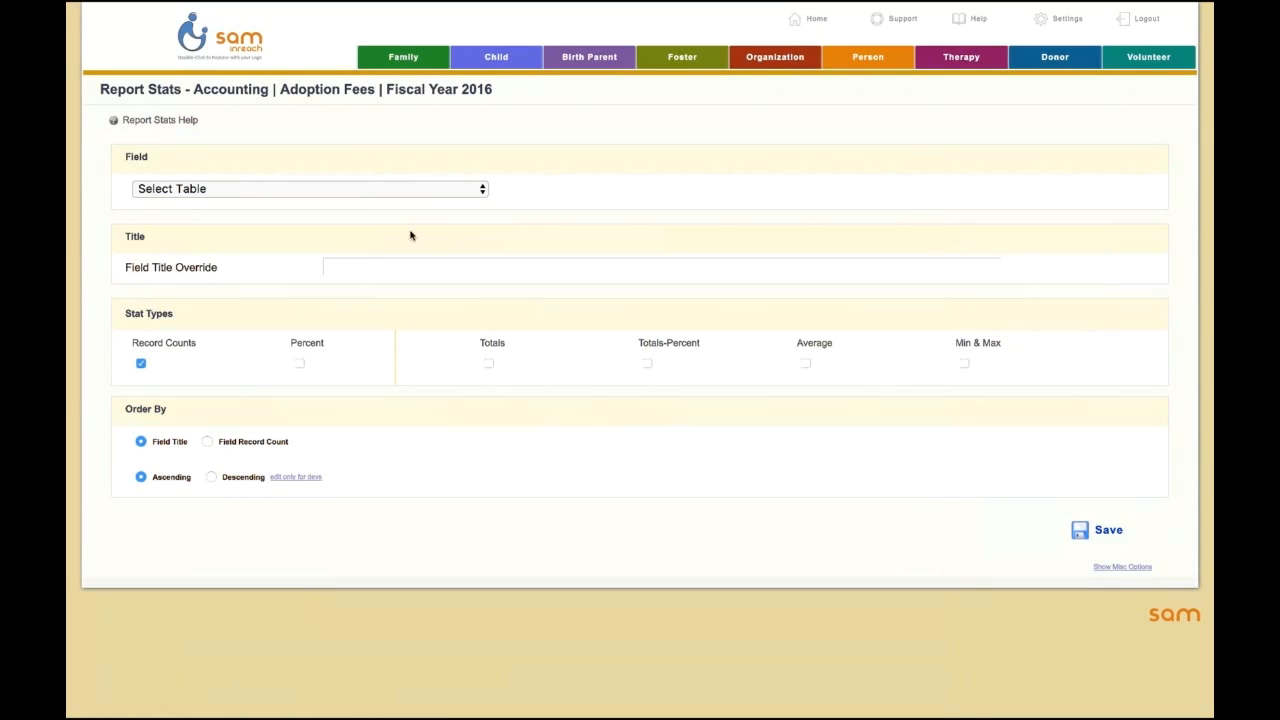
{"action": "left_click", "coordinate": [243, 195]}
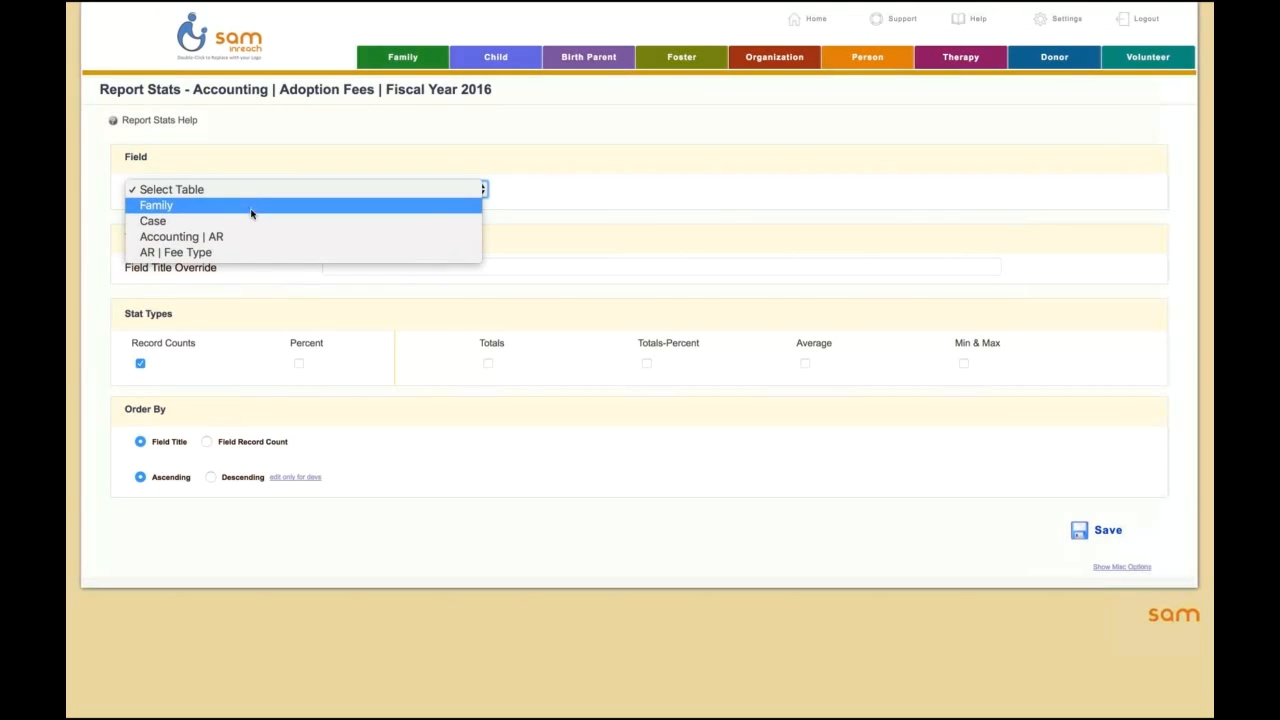
{"action": "left_click", "coordinate": [254, 225]}
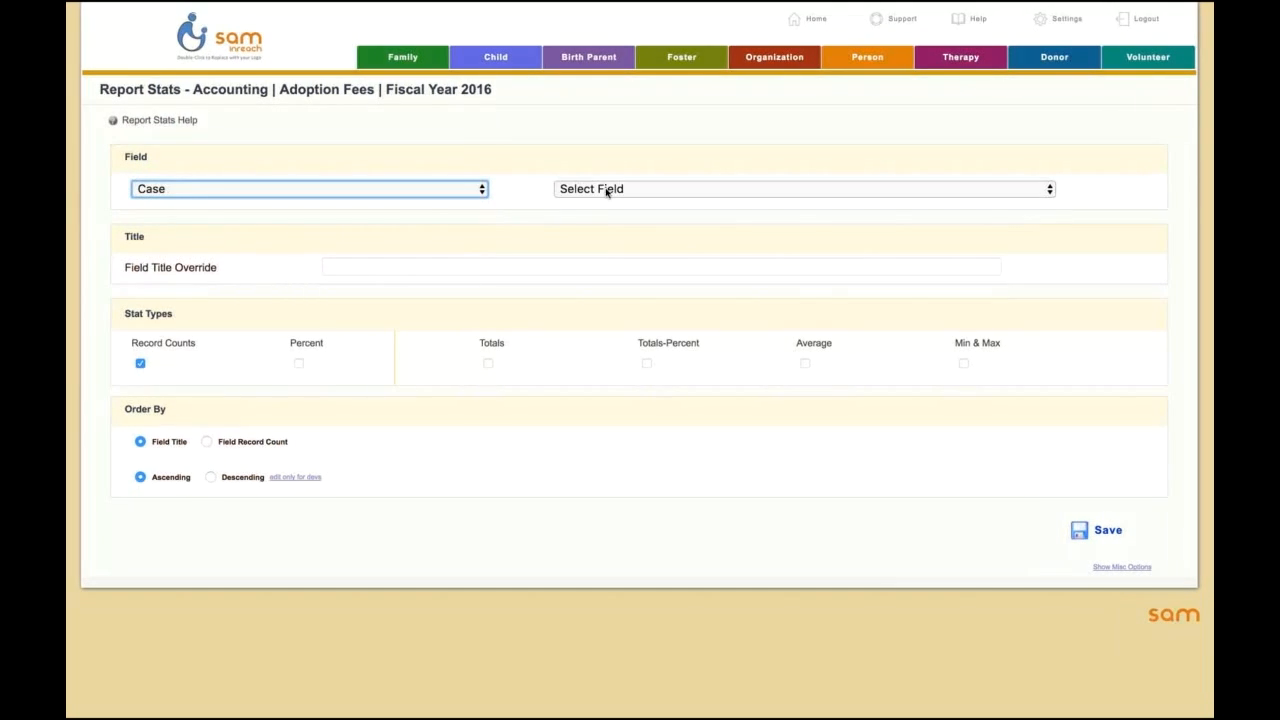
{"action": "left_click", "coordinate": [608, 190]}
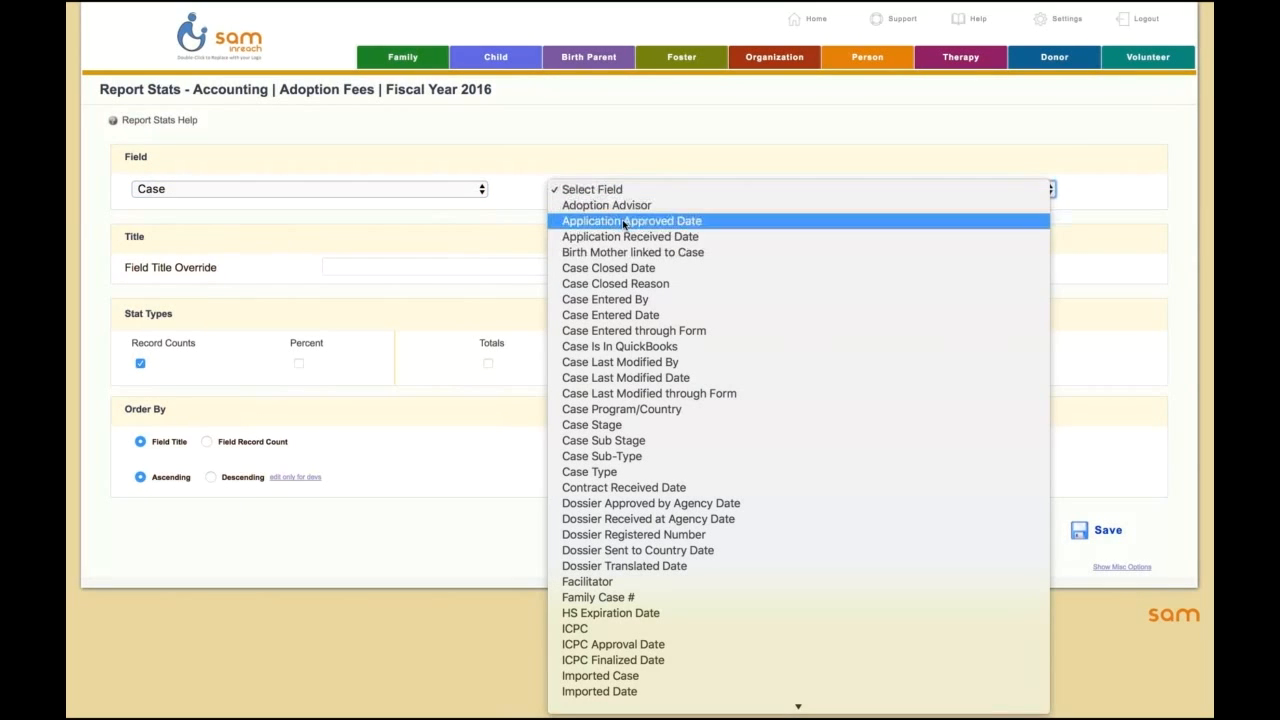
{"action": "left_click", "coordinate": [659, 414]}
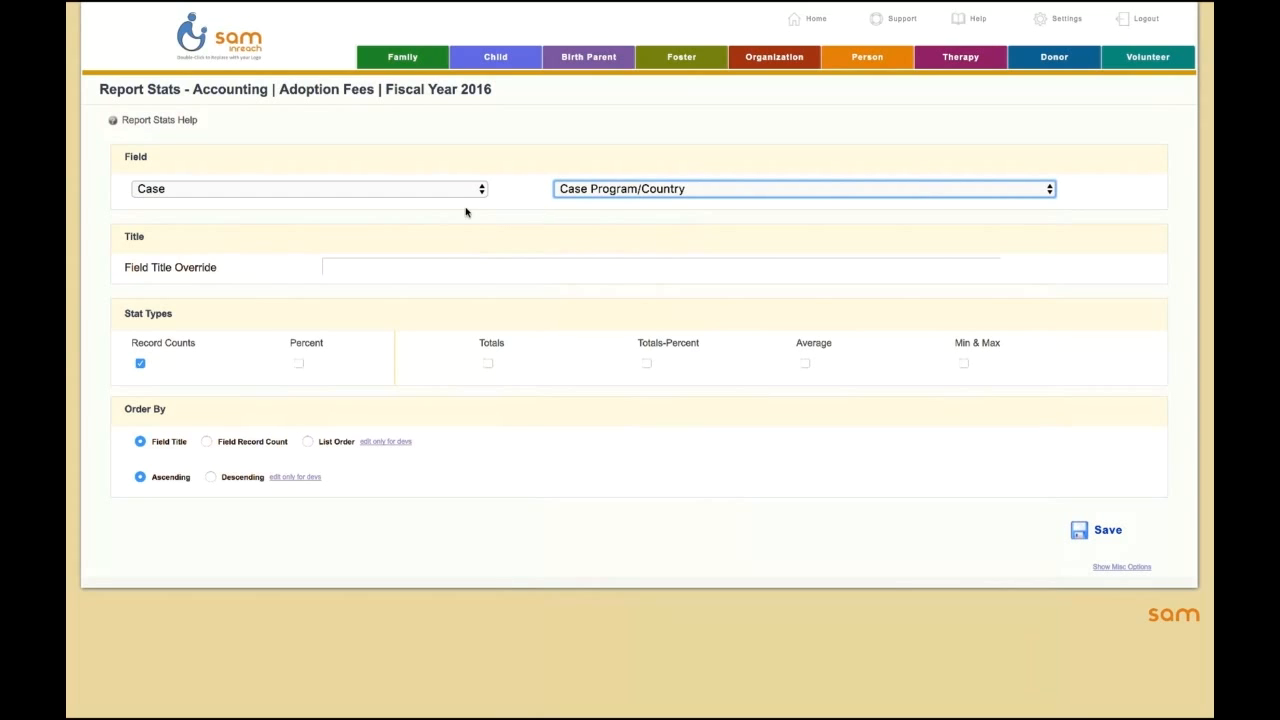
{"action": "left_click", "coordinate": [300, 364]}
{"action": "left_click", "coordinate": [1127, 540]}
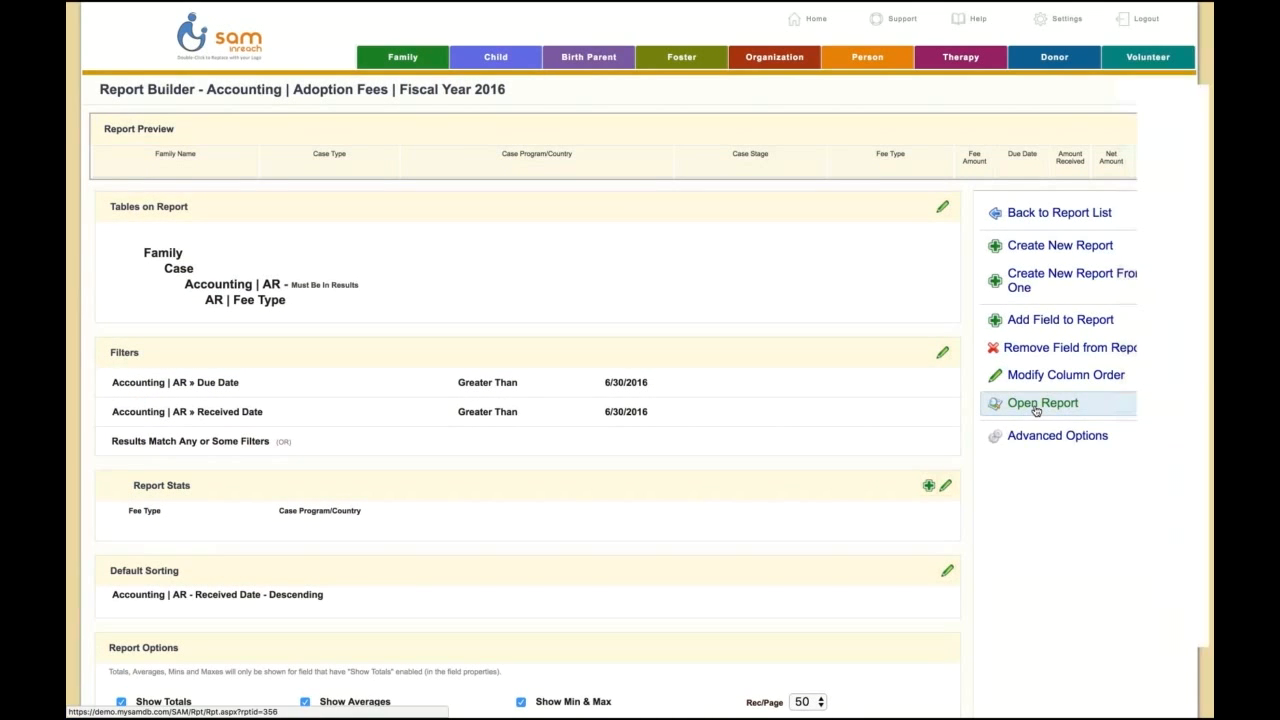
Step: Open the report and expand the Case Program/Country stat to show all its entries
{"action": "left_click", "coordinate": [1036, 405]}
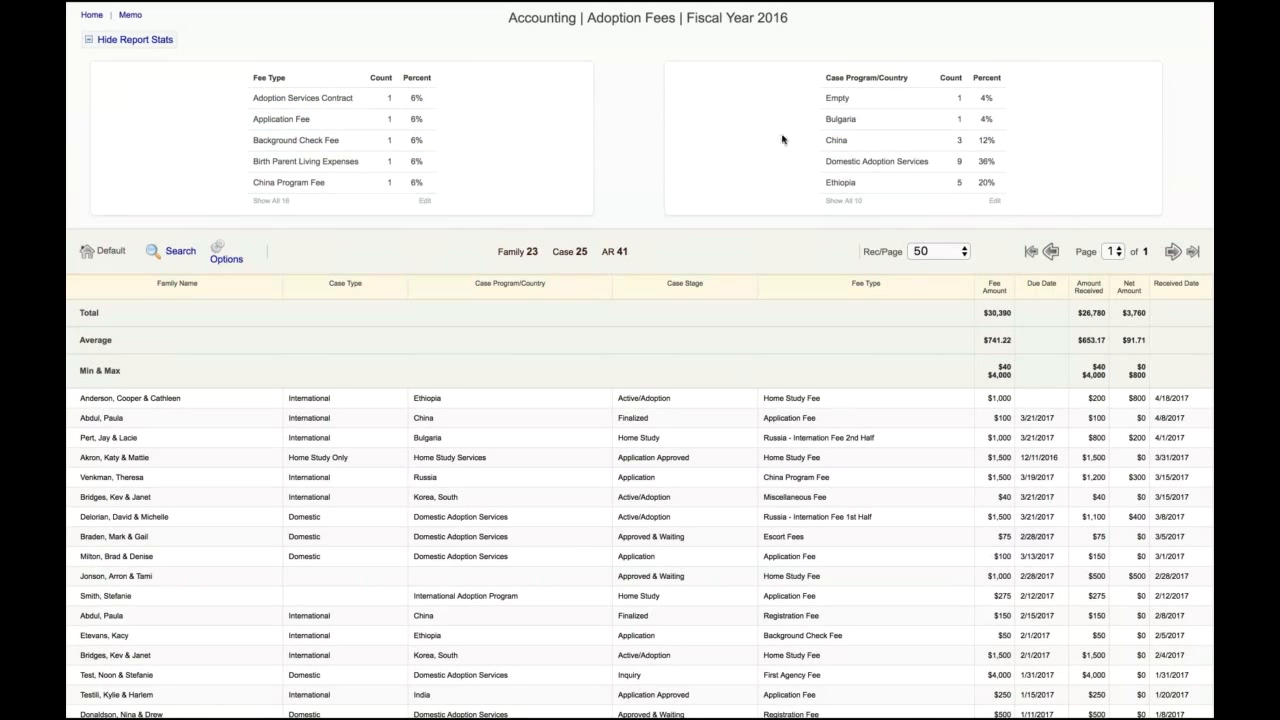
{"action": "left_click", "coordinate": [853, 203]}
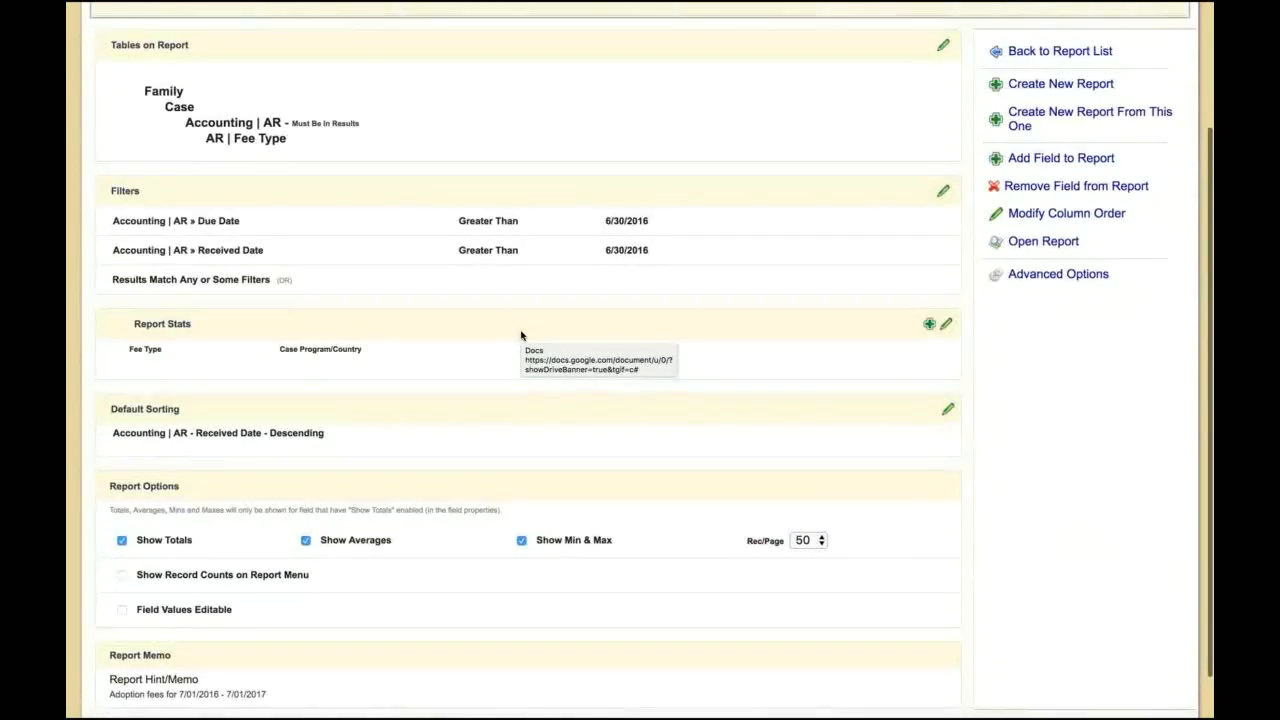
{"action": "scroll", "coordinate": [520, 334], "scroll_direction": "up", "scroll_amount": 3}
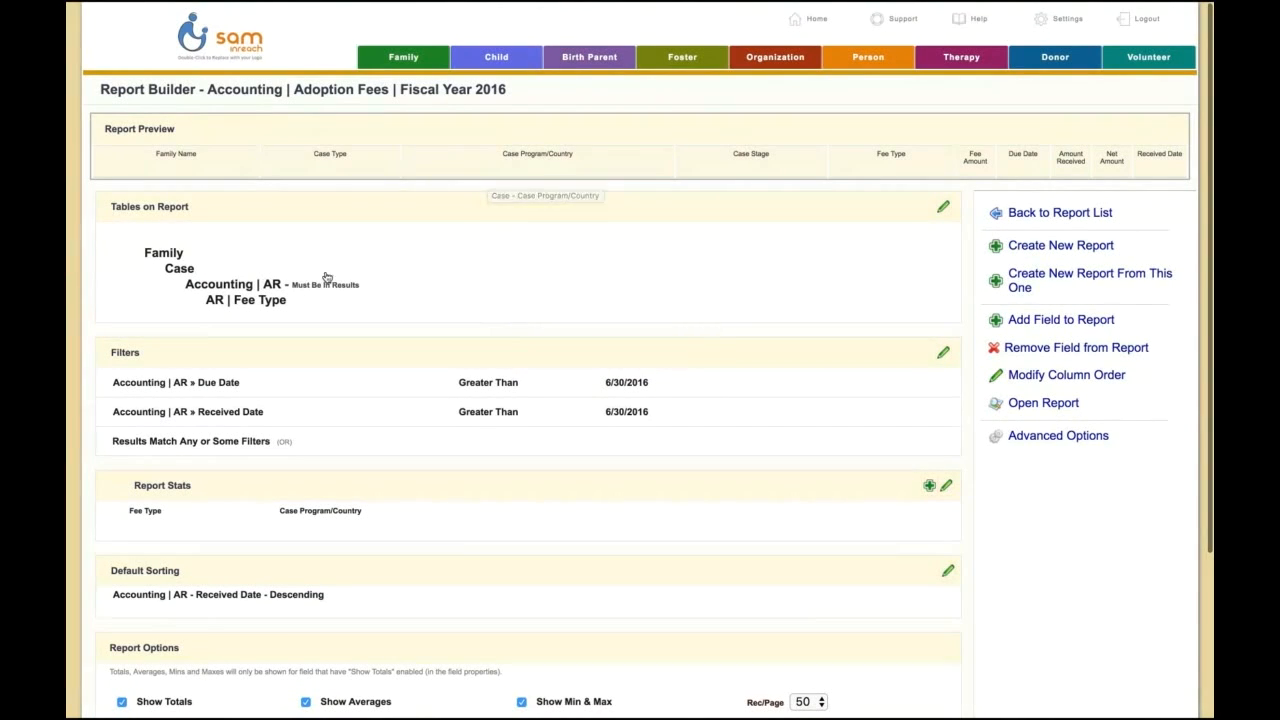
{"action": "left_click", "coordinate": [1025, 286]}
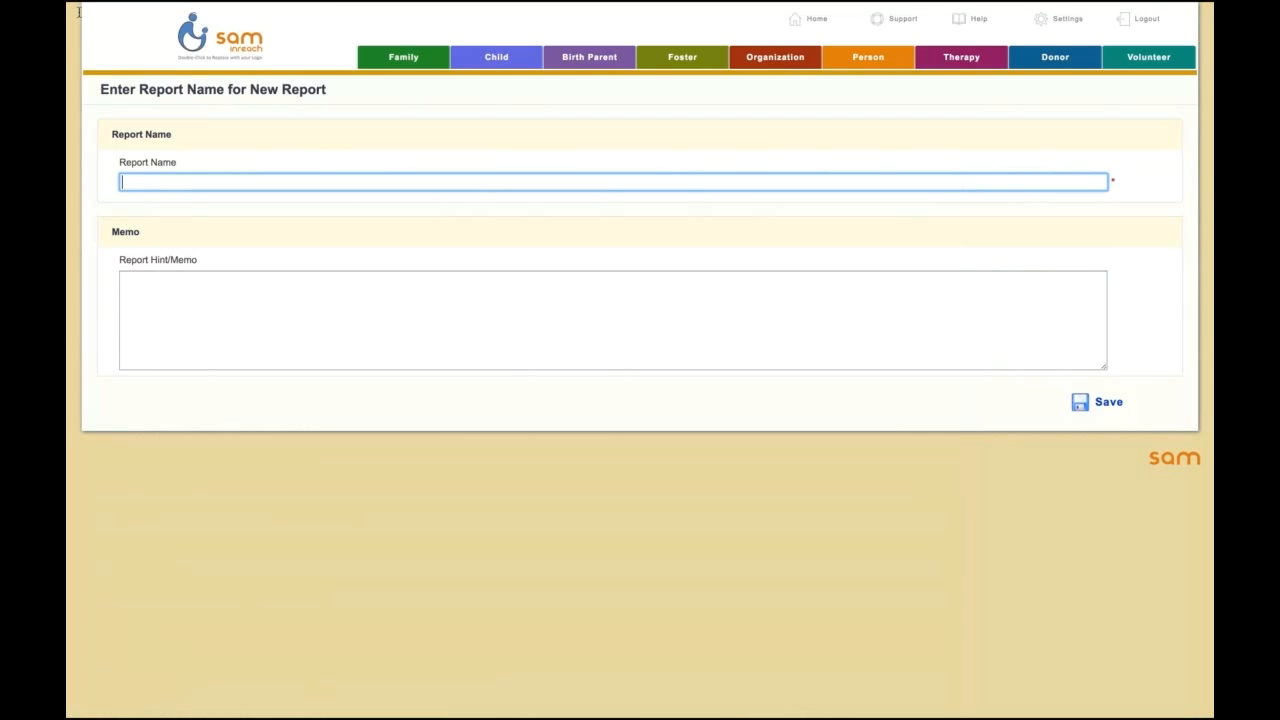
{"action": "mouse_move", "coordinate": [70, 4]}
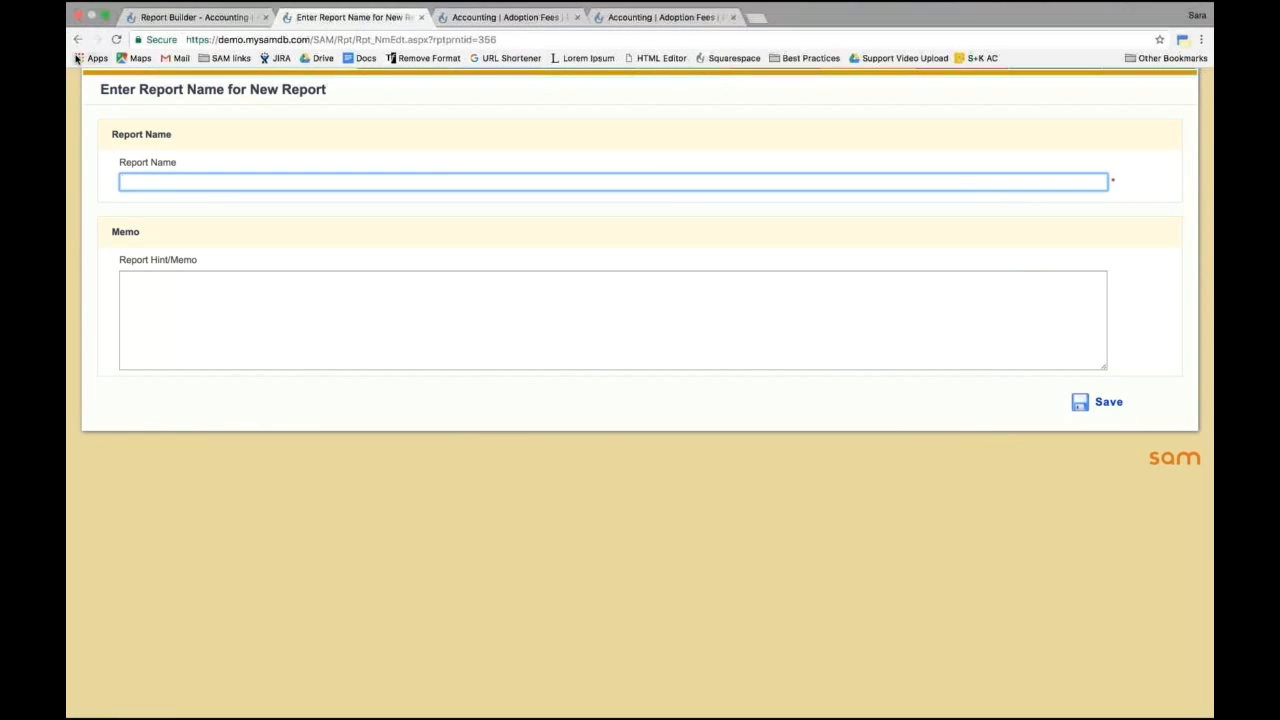
{"action": "left_click", "coordinate": [79, 42]}
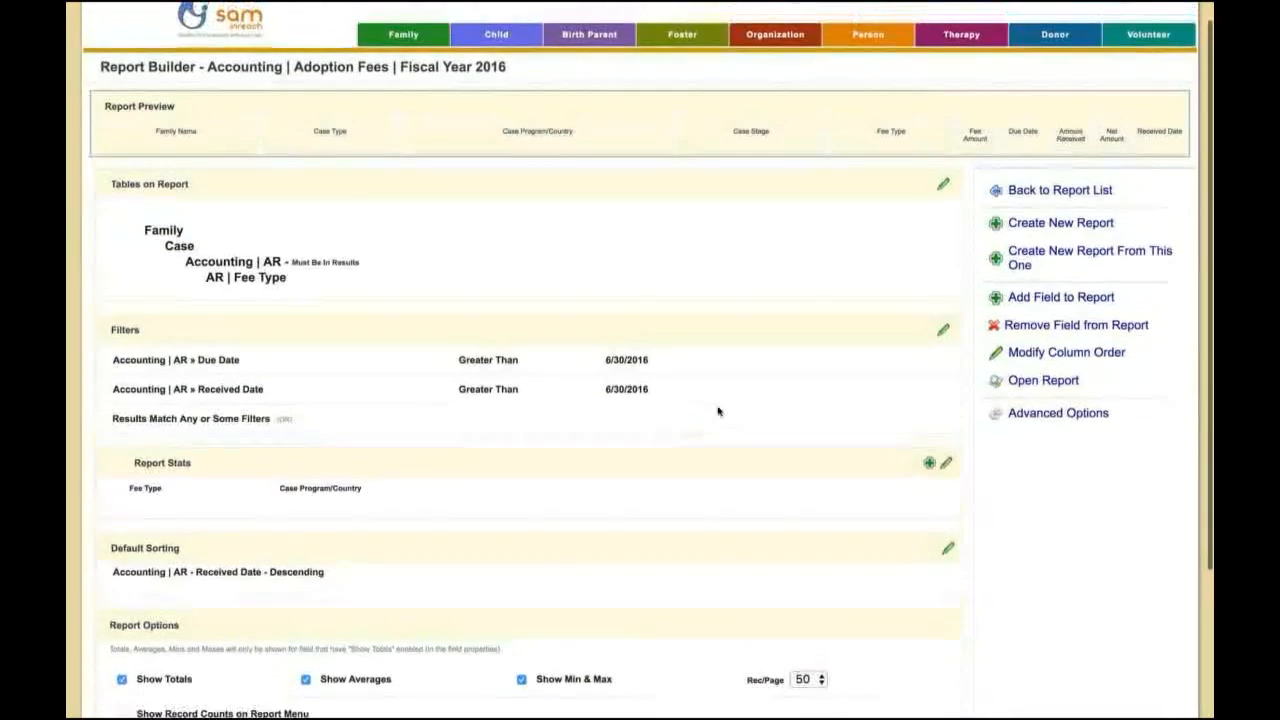
Step: Return to the opened report and examine its report options, including the advanced options
{"action": "mouse_move", "coordinate": [535, 6]}
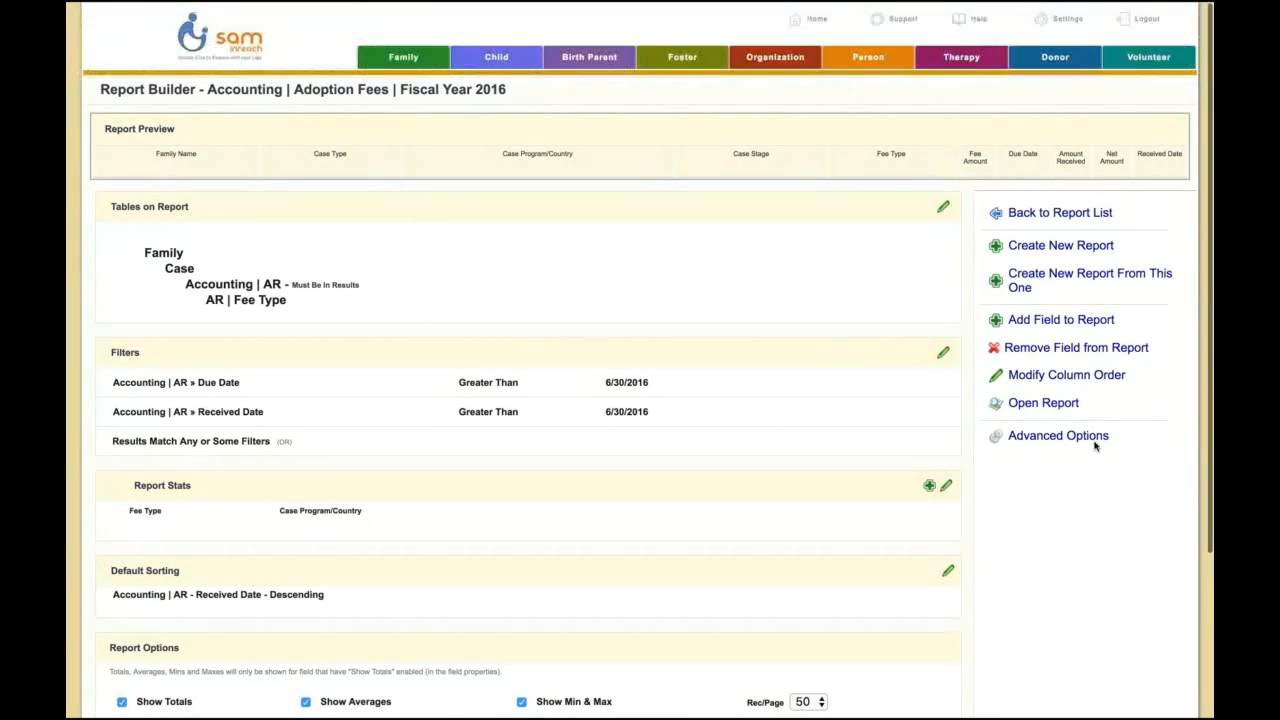
{"action": "left_click", "coordinate": [1060, 402]}
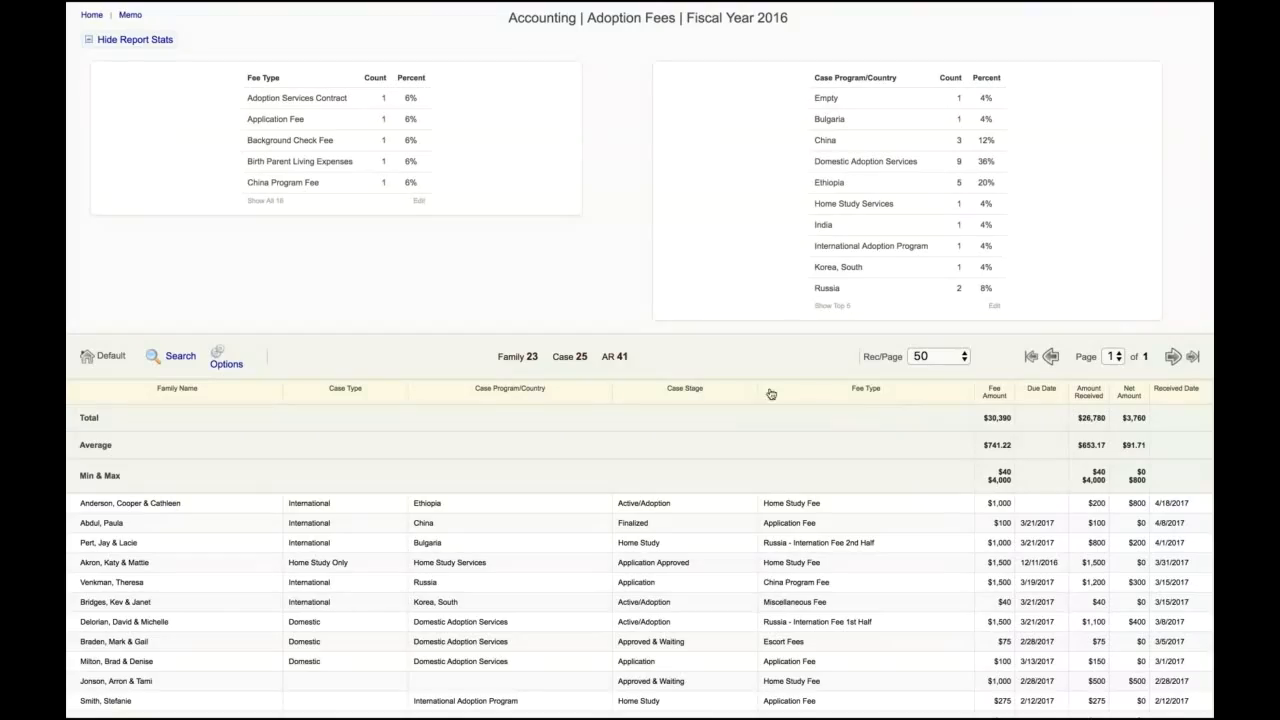
{"action": "scroll", "coordinate": [500, 400], "scroll_direction": "down", "scroll_amount": 3}
{"action": "left_click", "coordinate": [220, 230]}
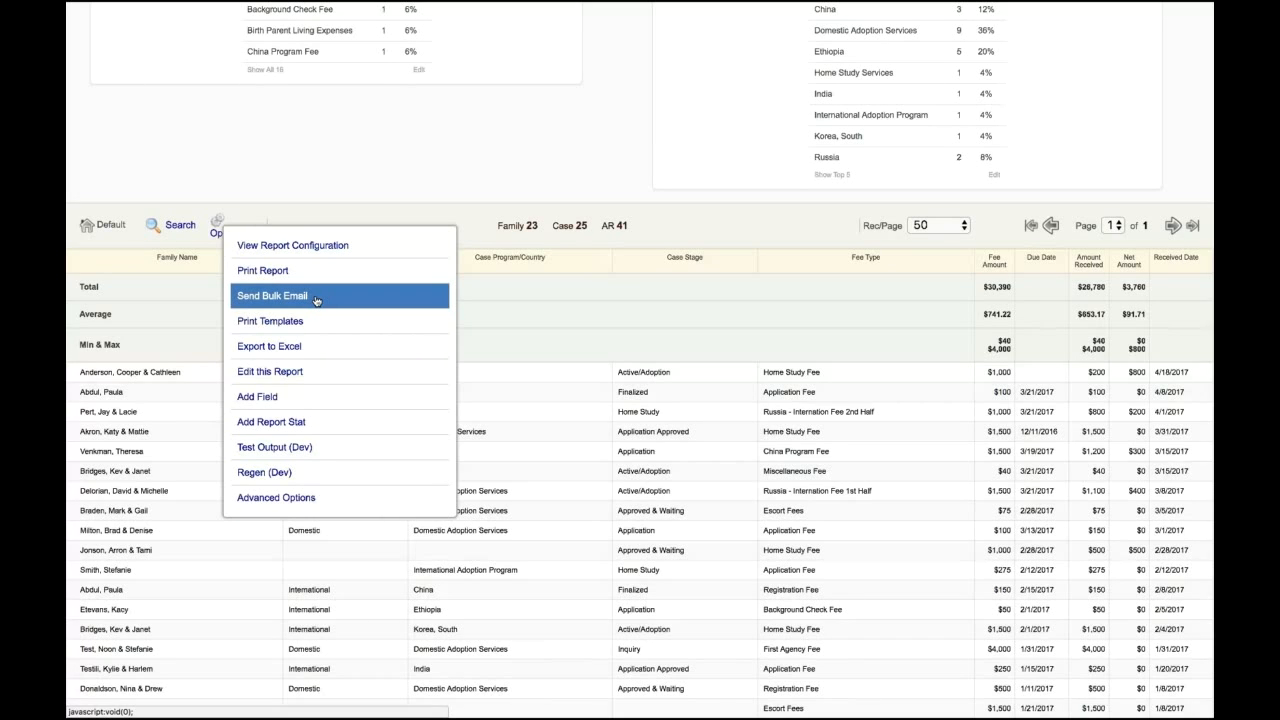
{"action": "left_click", "coordinate": [897, 323]}
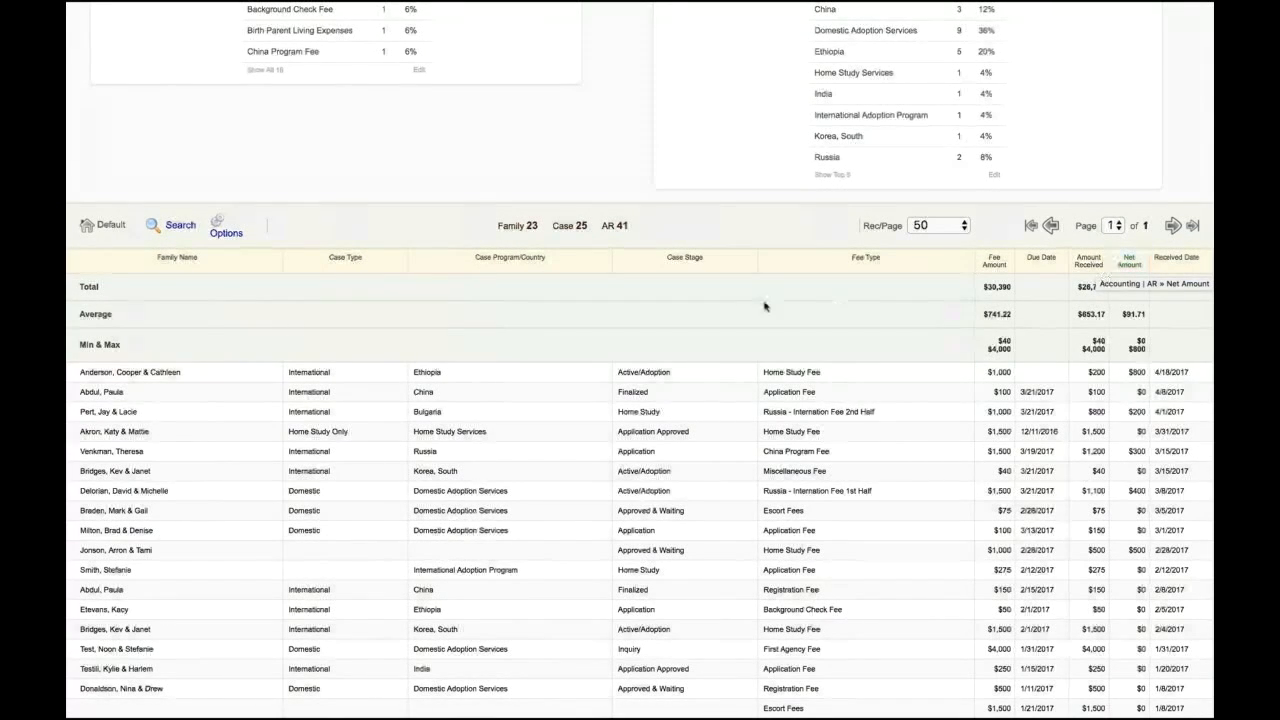
{"action": "left_click", "coordinate": [222, 228]}
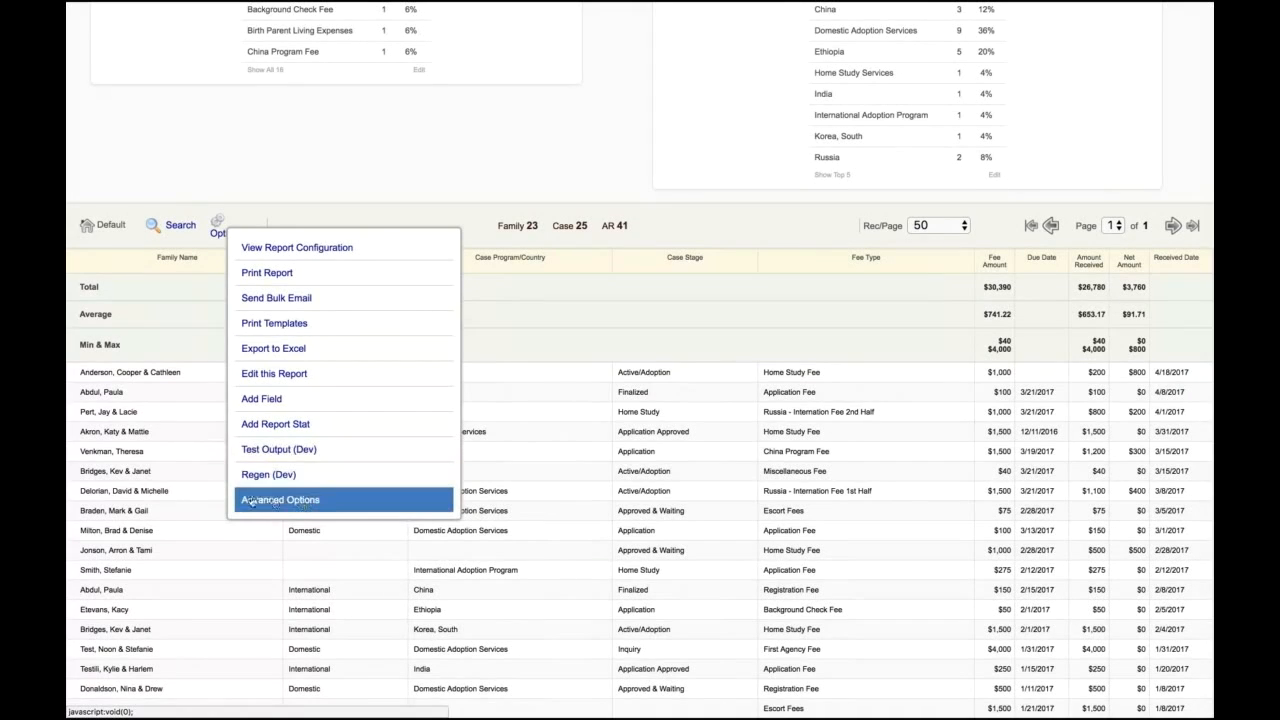
{"action": "left_click", "coordinate": [291, 501]}
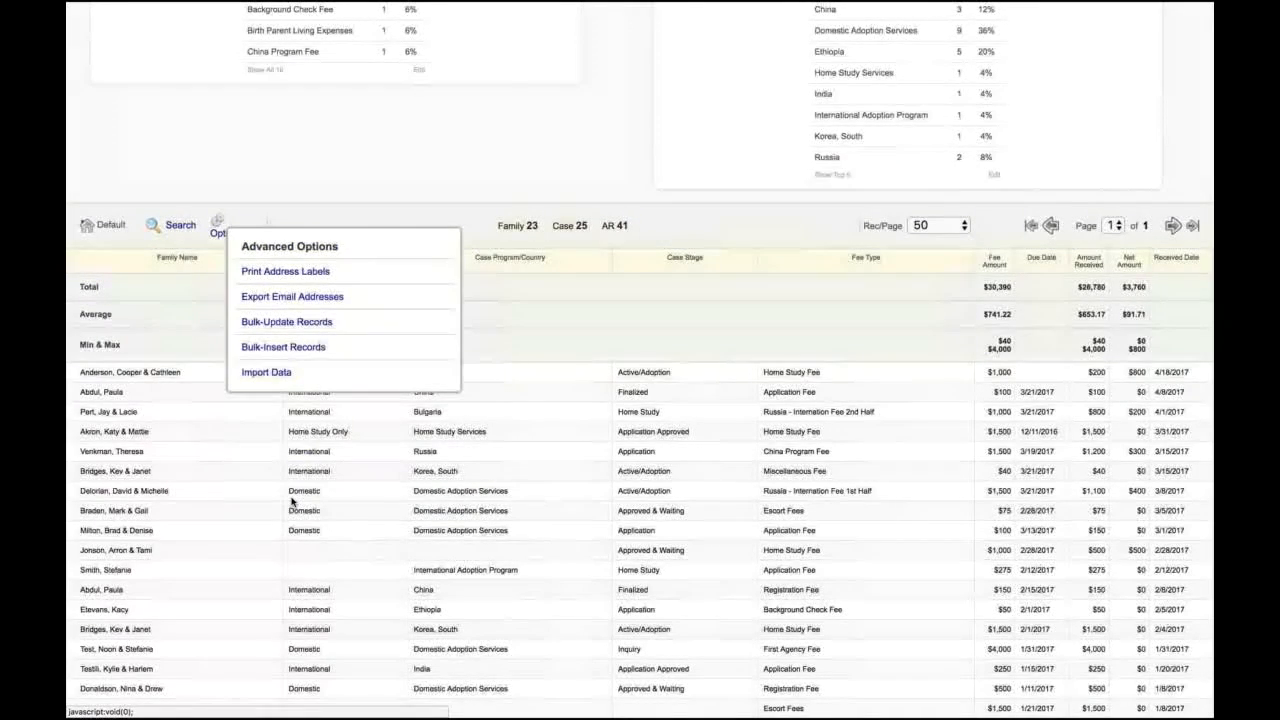